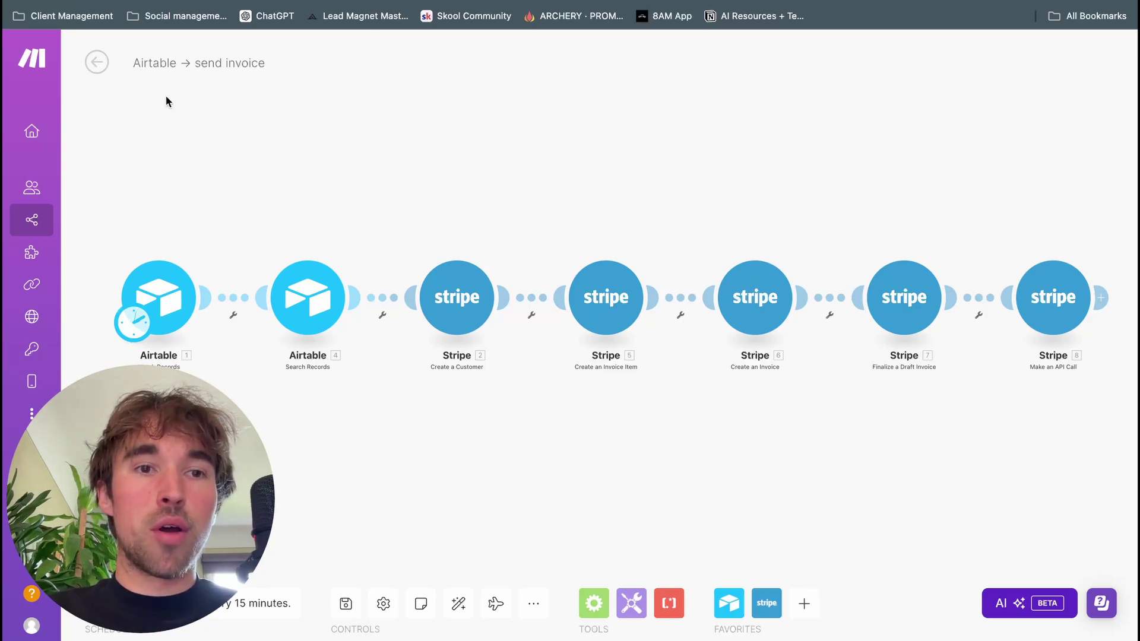
Step: Rename the scenario as "Airtable → send invoice pt.1" and save it
click(262, 64)
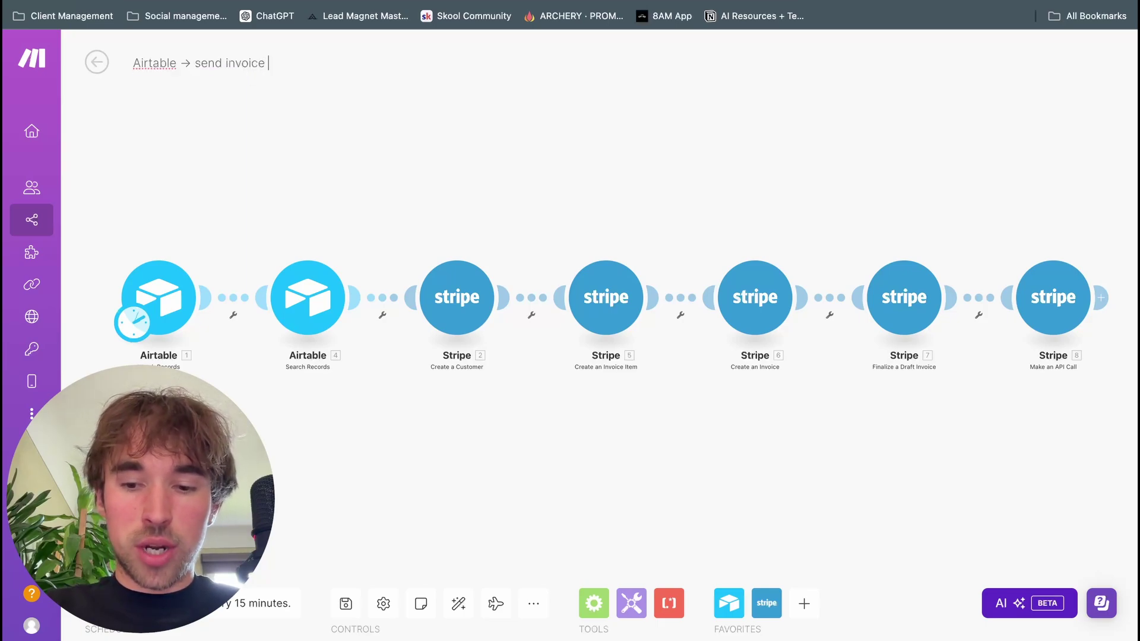
text(pt.1)
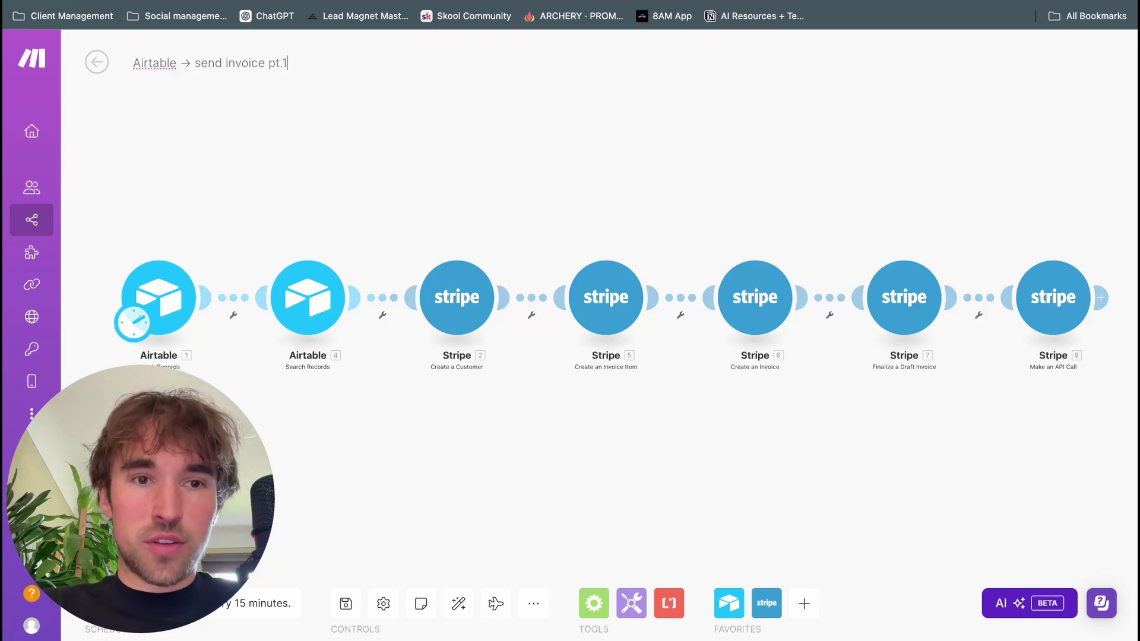
click(365, 179)
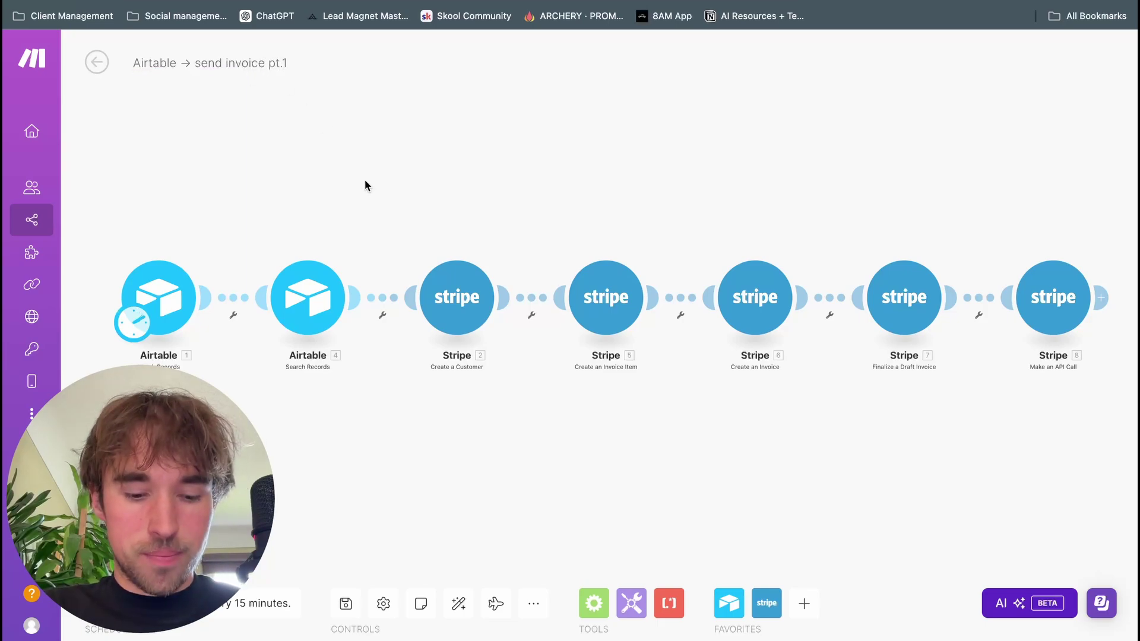
click(346, 602)
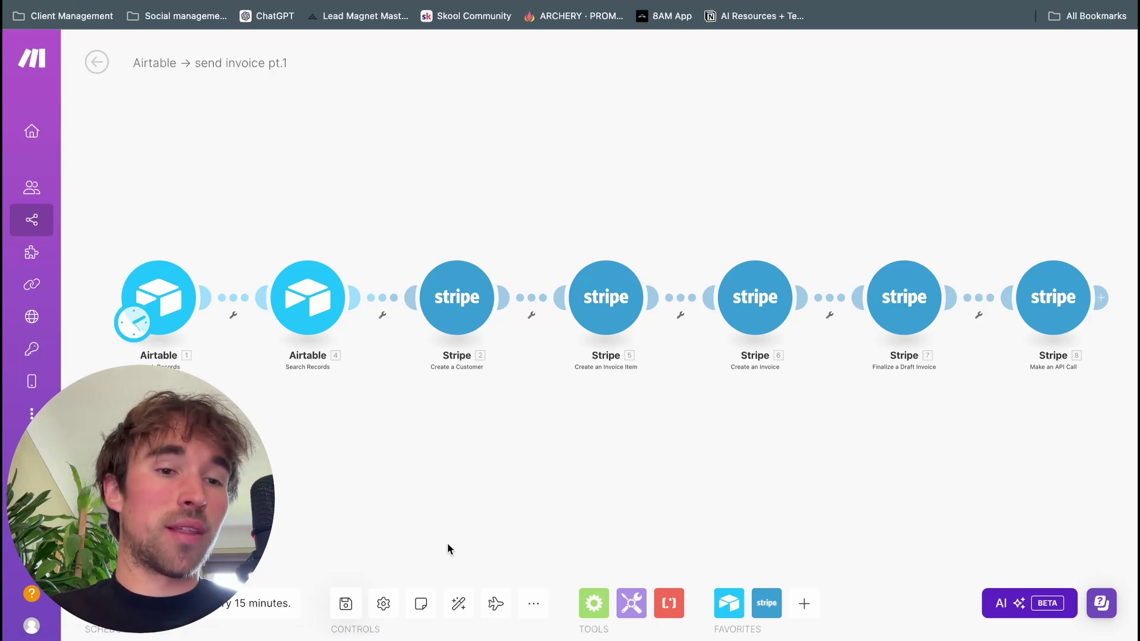
drag(311, 460, 368, 463)
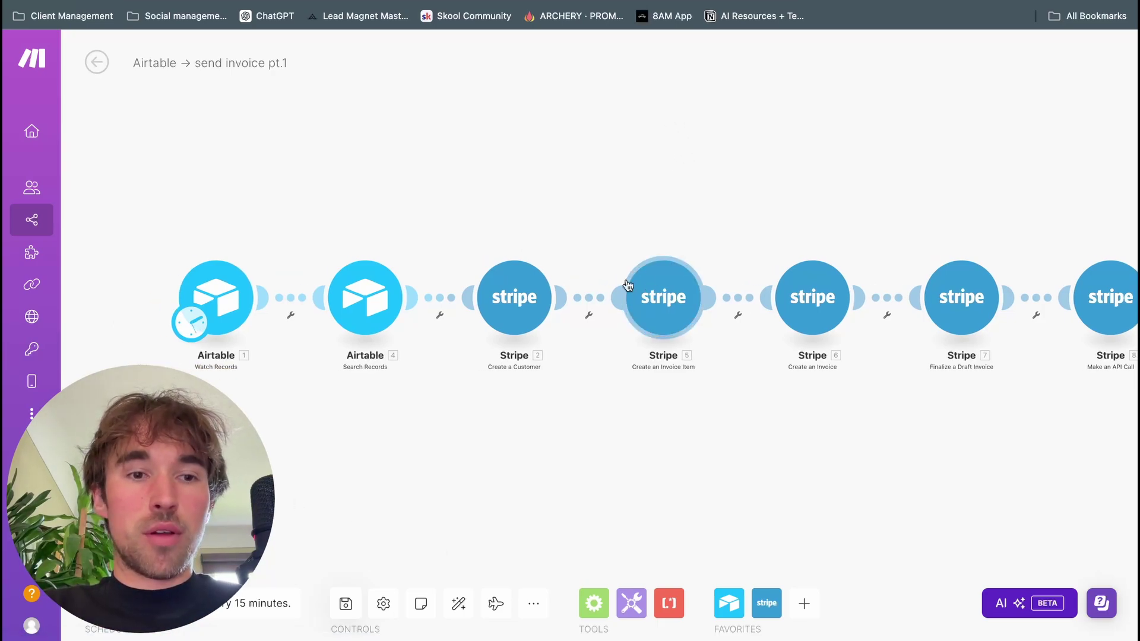
drag(585, 200, 525, 197)
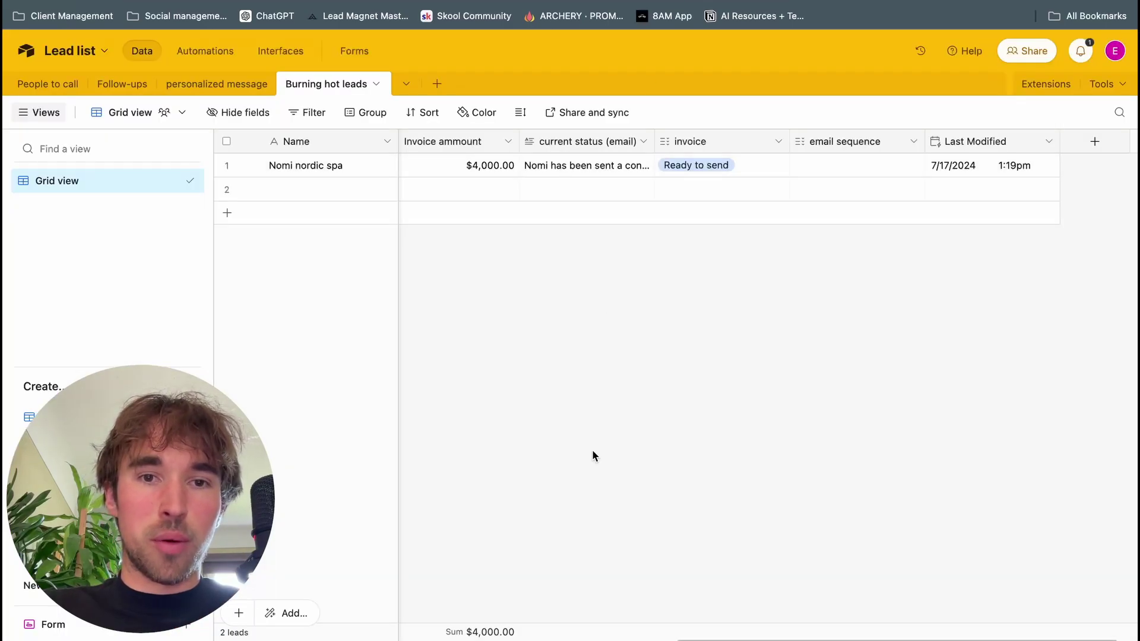
Step: Look over the Burning hot leads table's fields, from the deal summary through contact and address details to the invoice amount
scroll(592, 456, left, 5)
scroll(592, 456, left, 8)
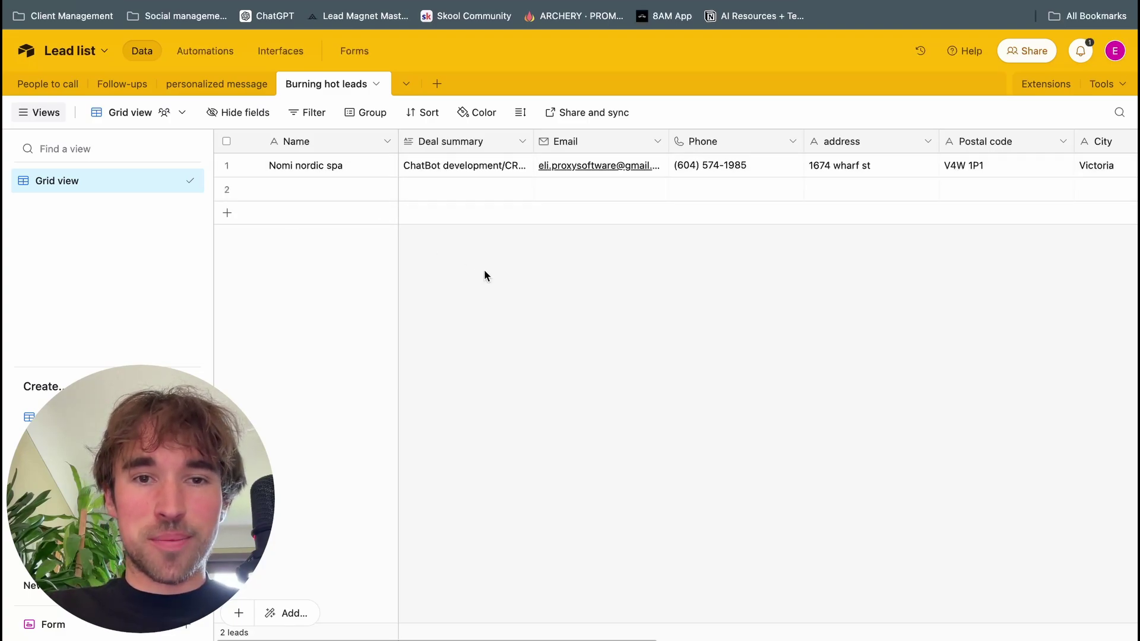
click(511, 164)
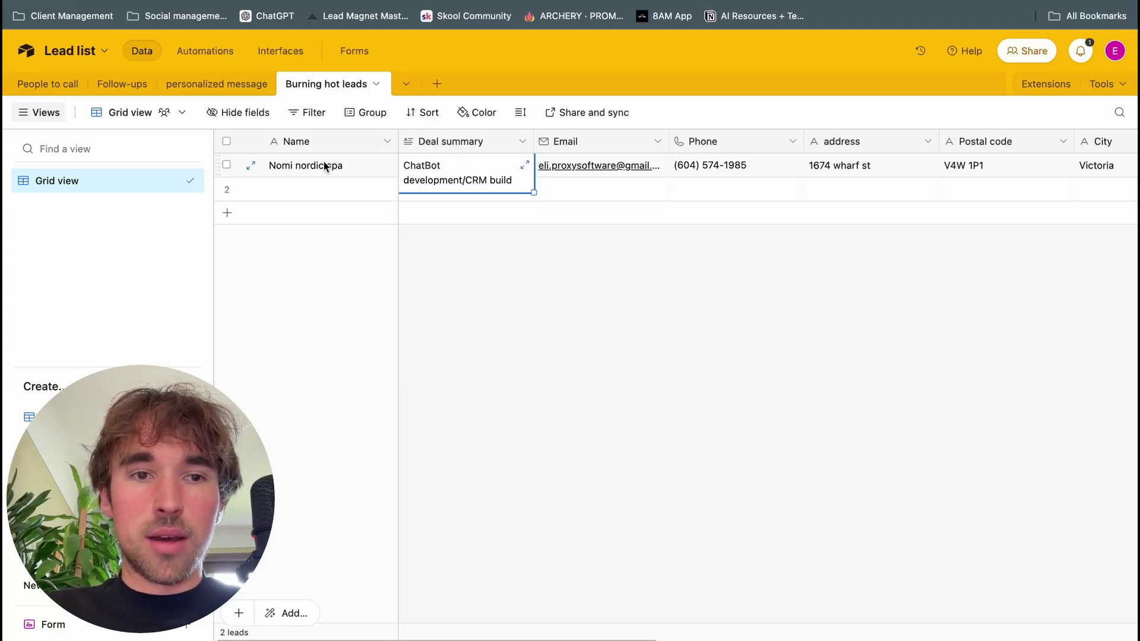
key(Escape)
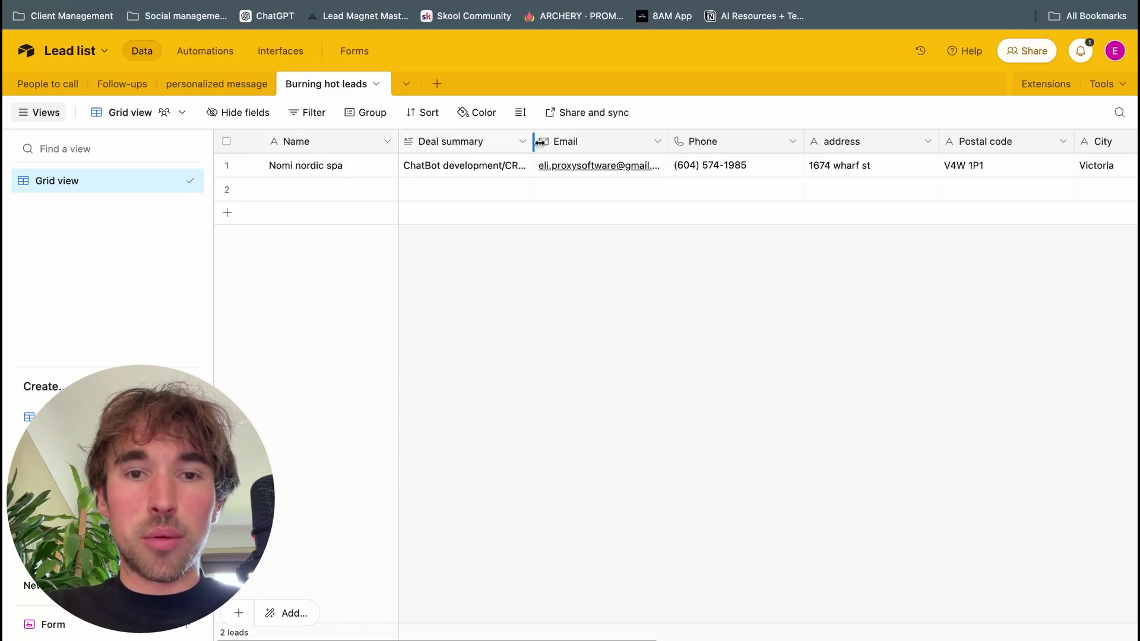
scroll(602, 267, right, 2)
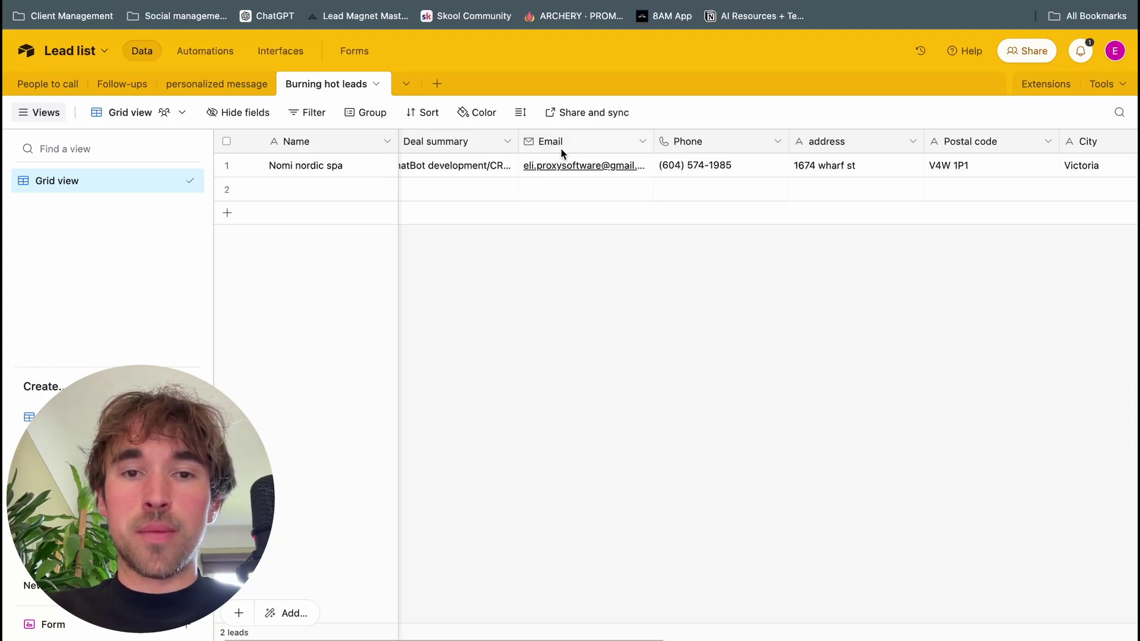
scroll(701, 146, right, 3)
scroll(701, 145, right, 8)
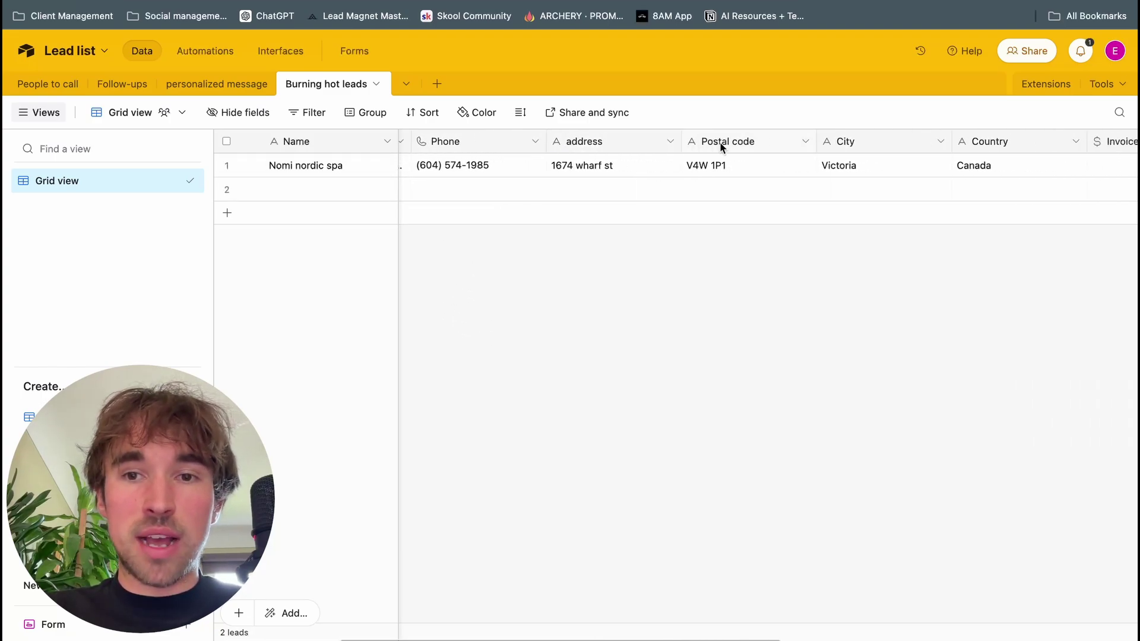
scroll(864, 145, right, 4)
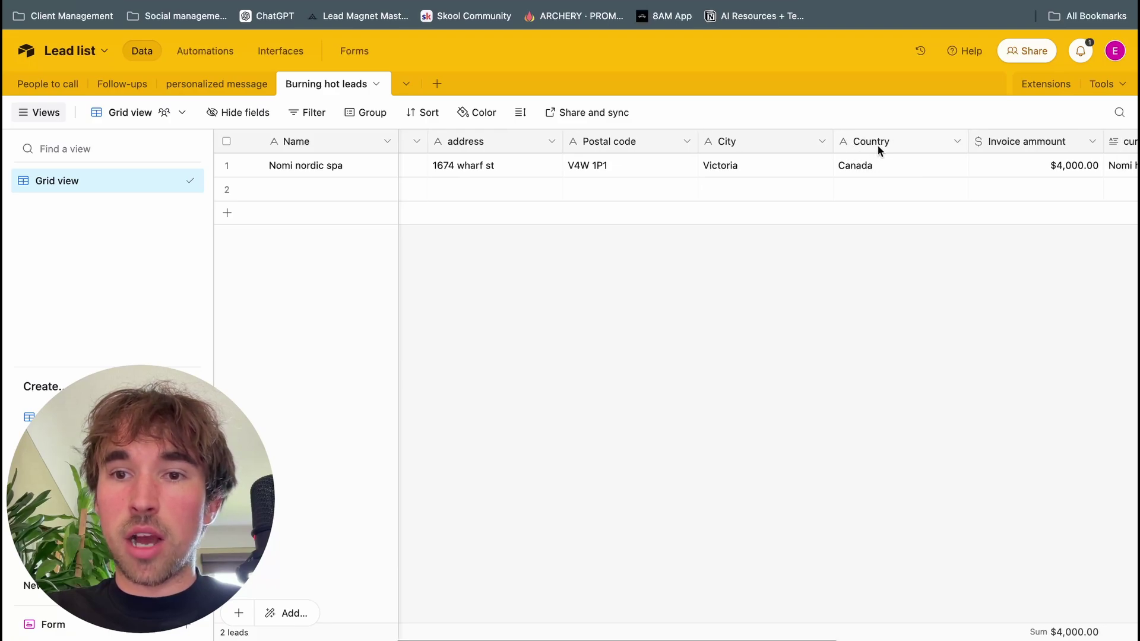
scroll(947, 142, right, 8)
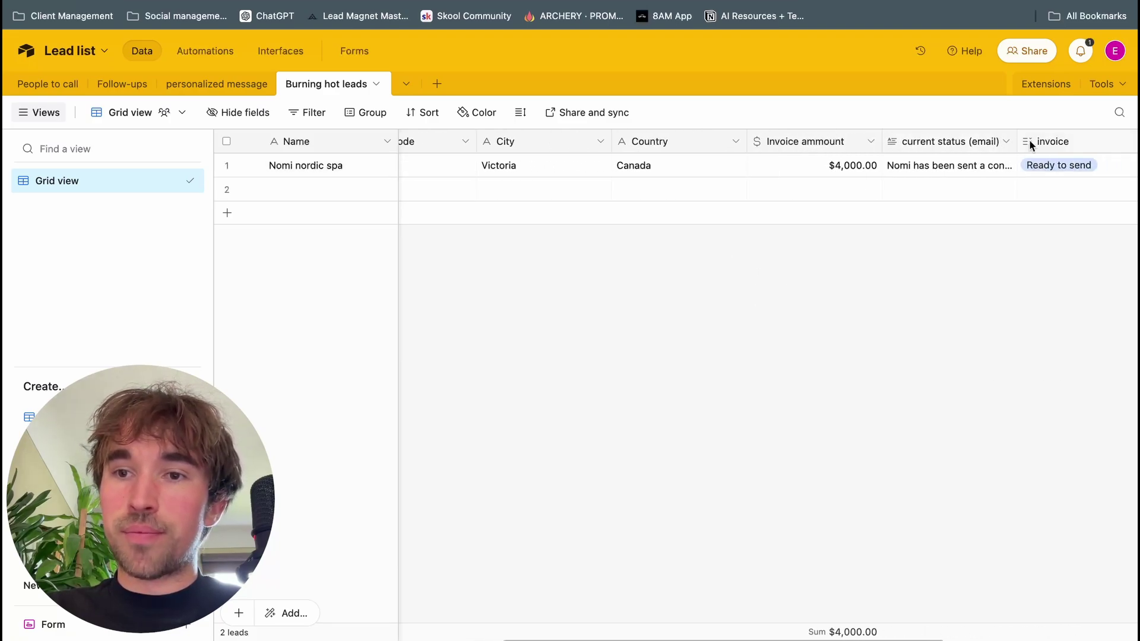
Step: Inspect the Nomi nordic spa record's current status text and the available options of its invoice and email sequence fields
click(978, 169)
click(973, 190)
click(943, 342)
scroll(964, 329, right, 12)
click(798, 172)
click(801, 169)
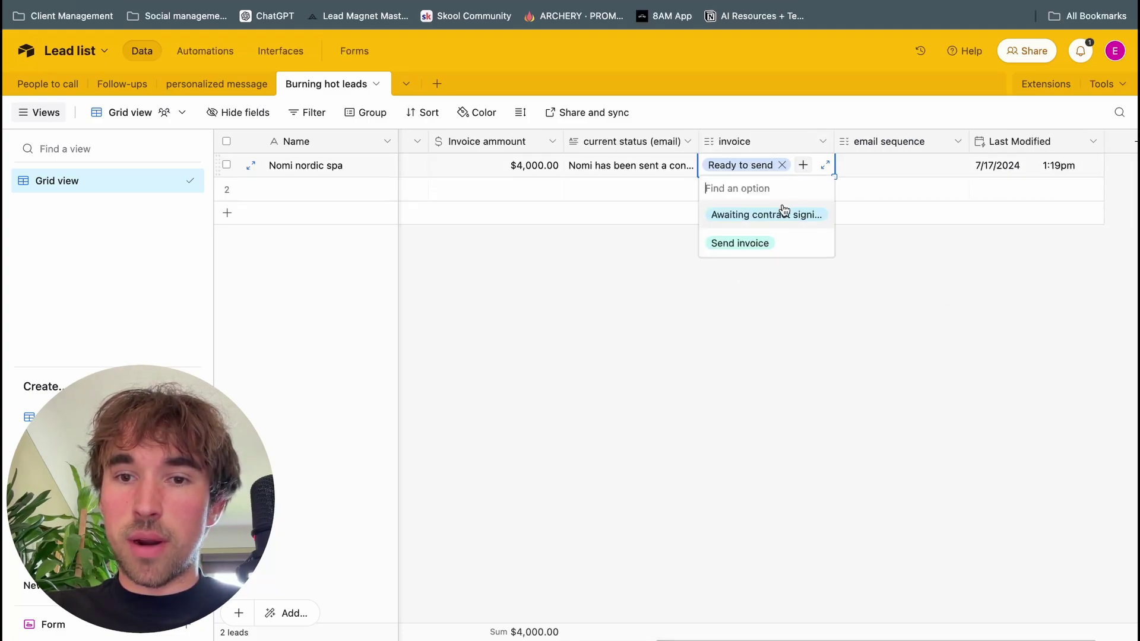
click(763, 315)
click(845, 167)
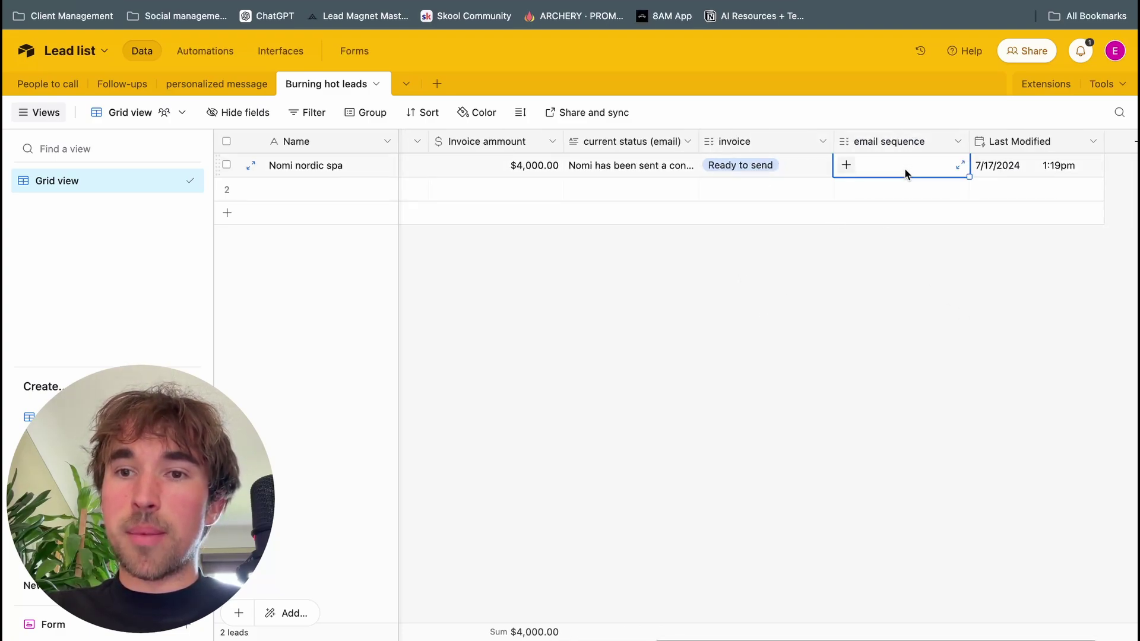
click(847, 164)
click(893, 347)
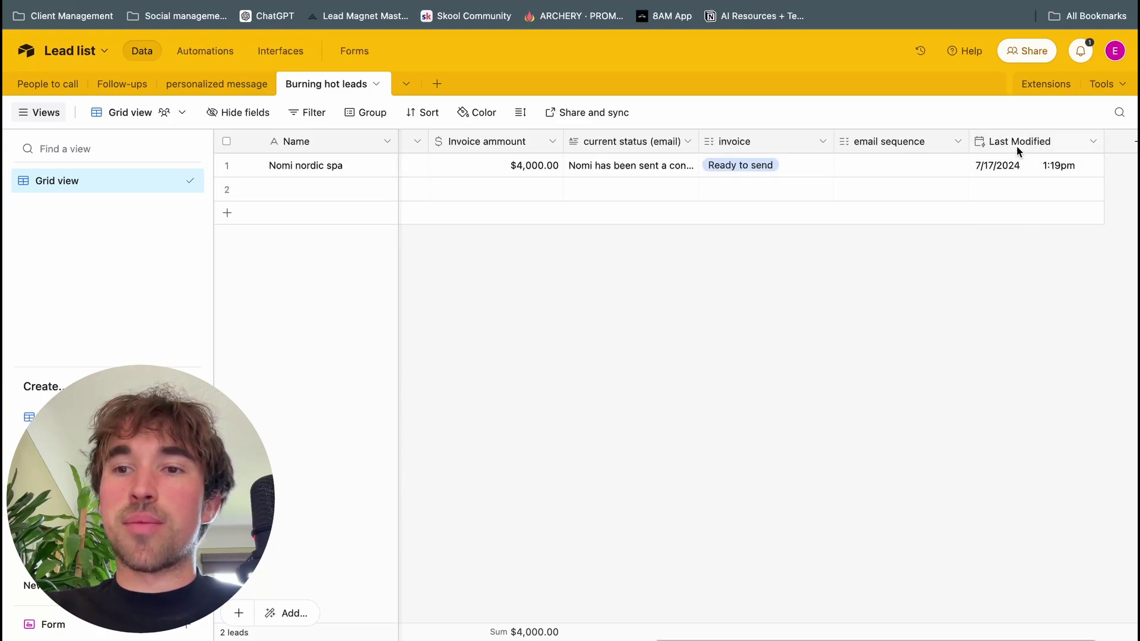
Step: Review which Burning hot leads fields hold customer, address and invoice data, and return to the Make scenario
scroll(835, 330, left, 10)
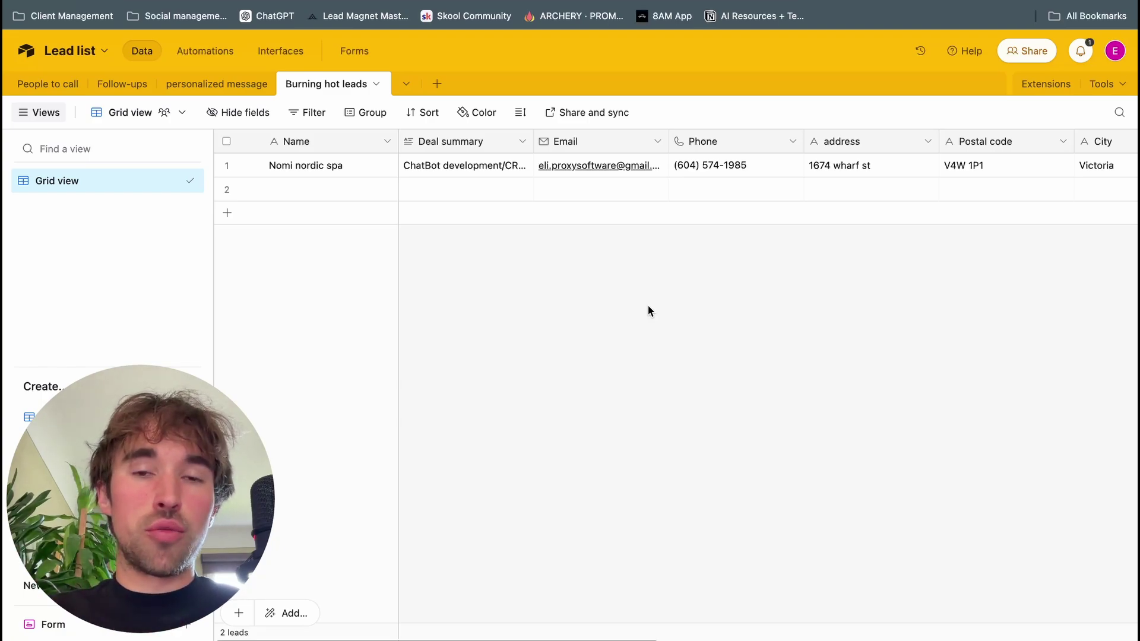
scroll(757, 190, right, 3)
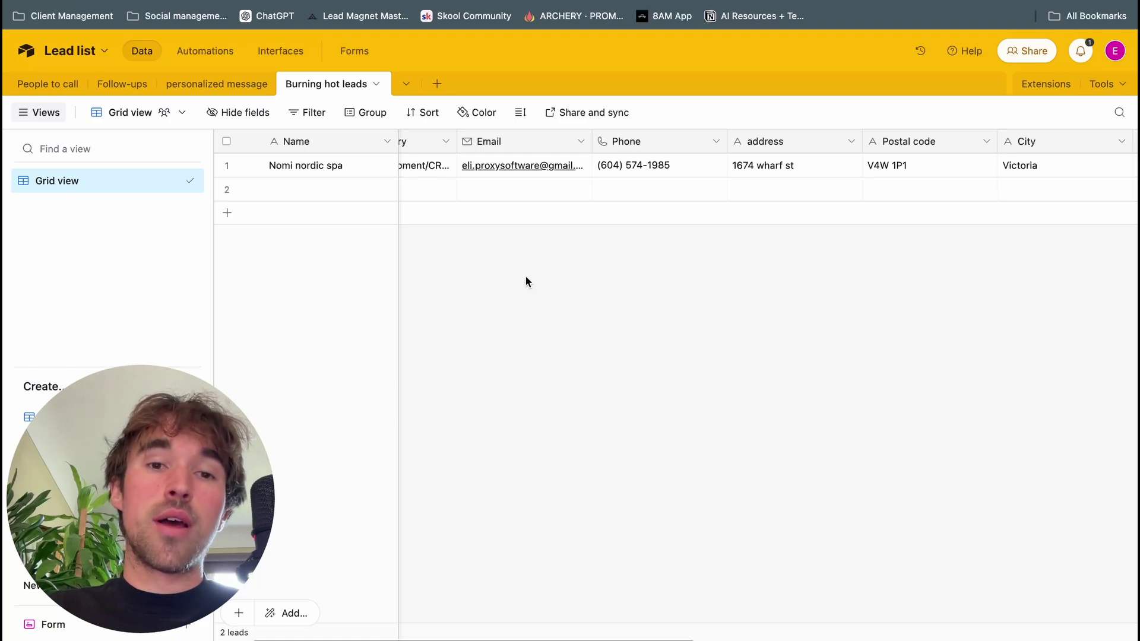
scroll(558, 198, left, 3)
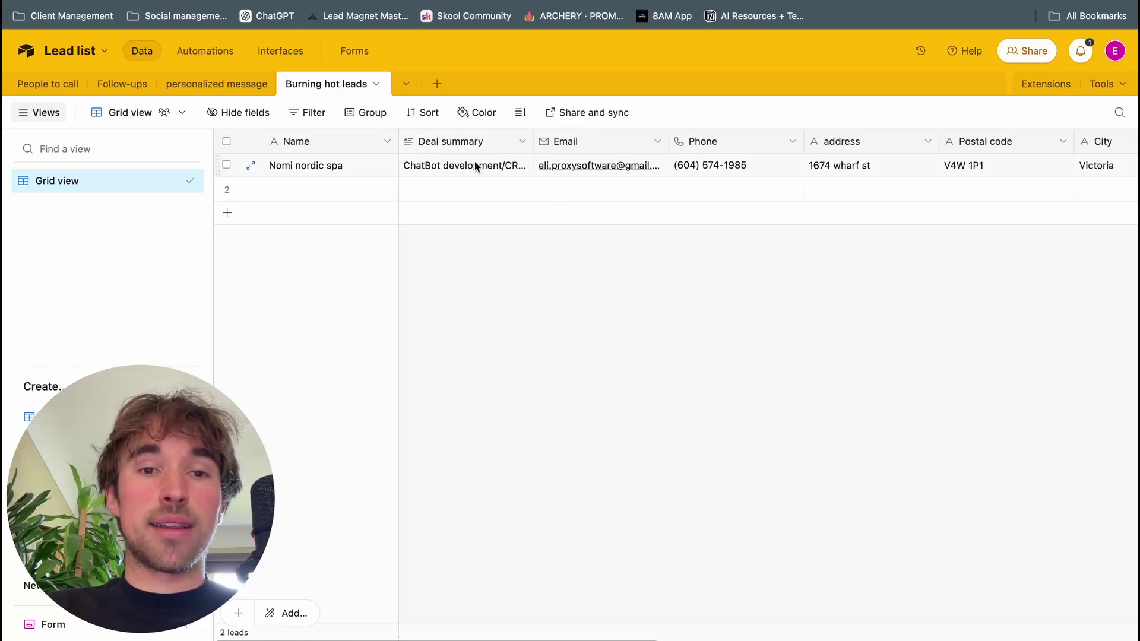
scroll(475, 164, right, 2)
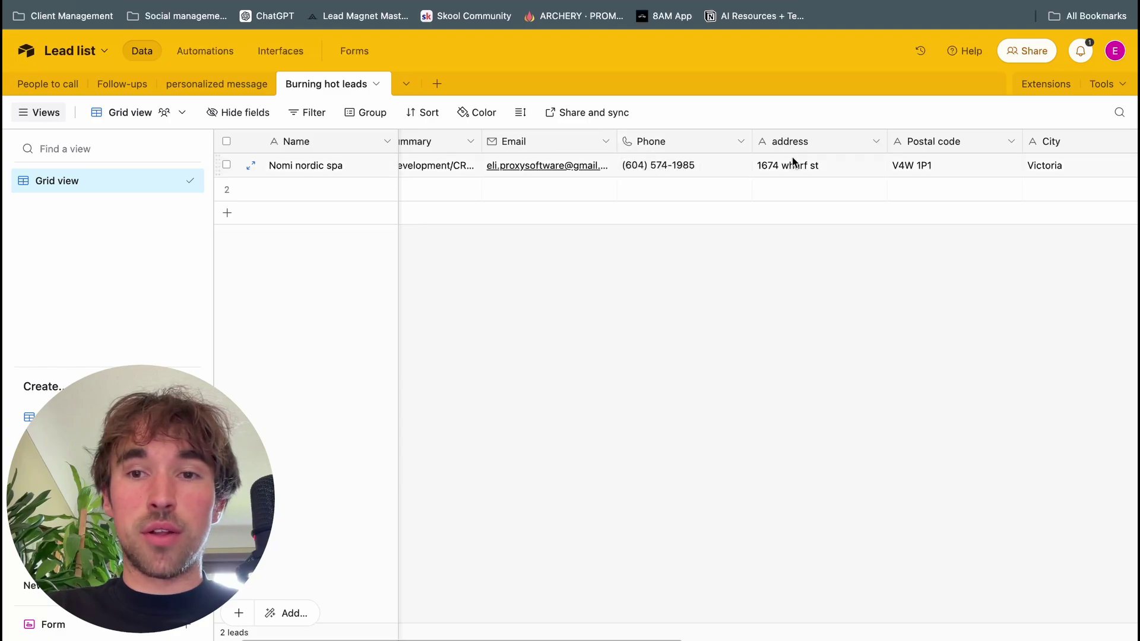
scroll(760, 141, right, 15)
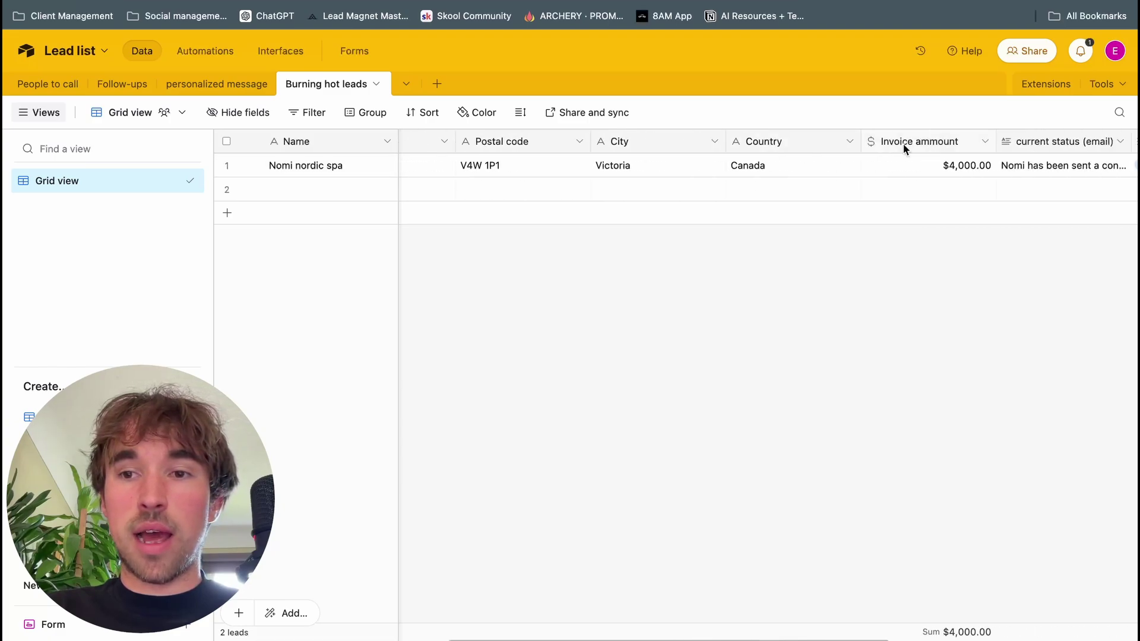
scroll(903, 143, right, 11)
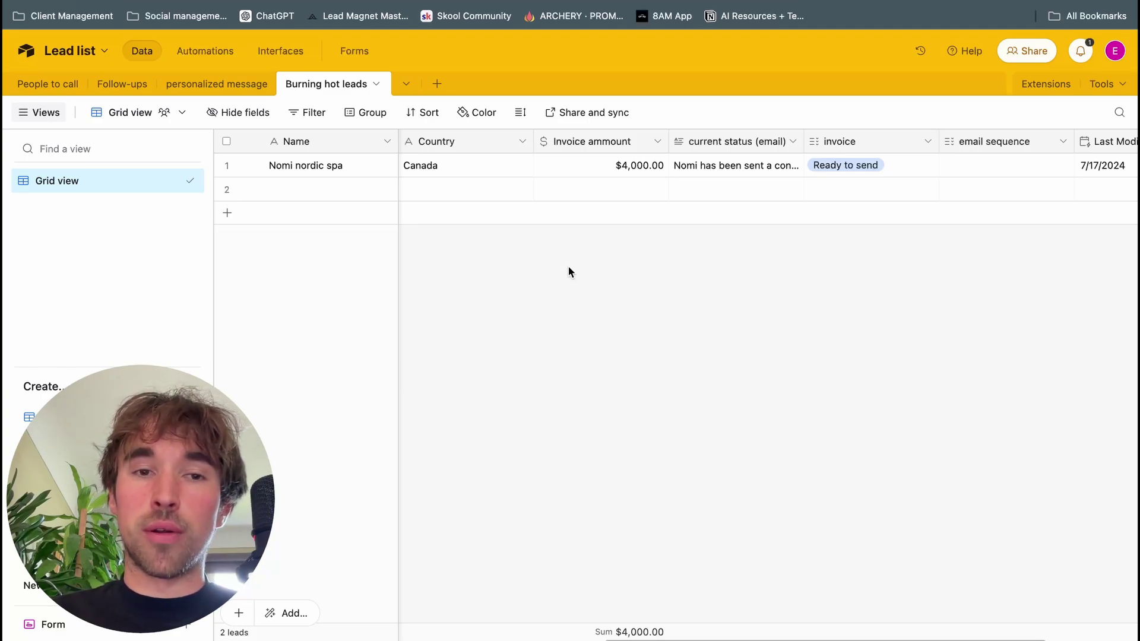
scroll(632, 230, left, 20)
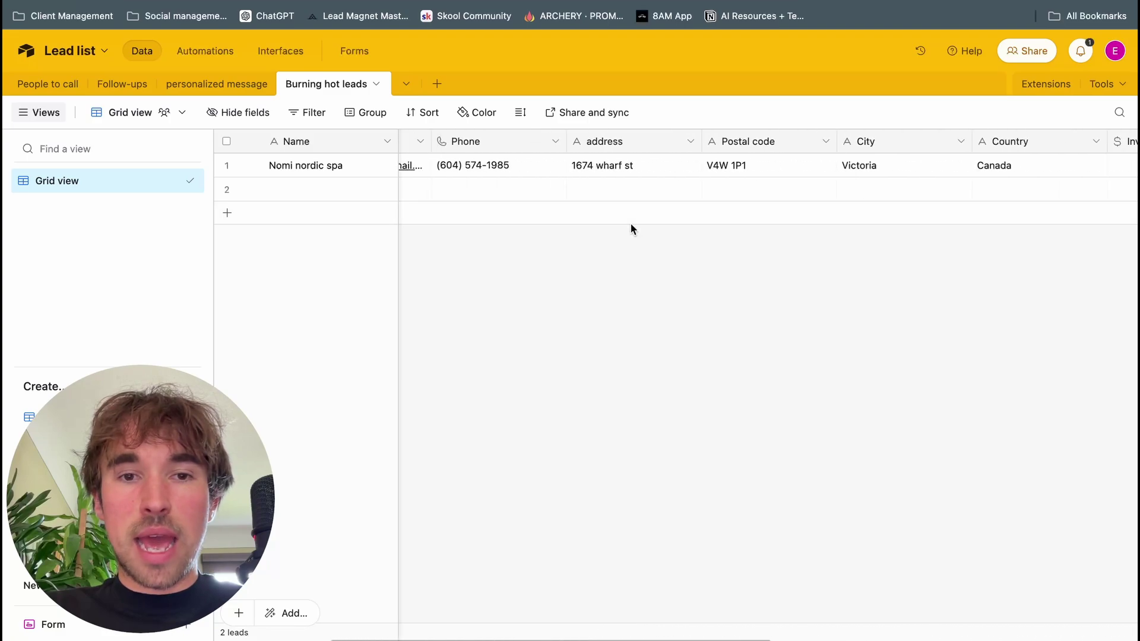
scroll(570, 241, left, 8)
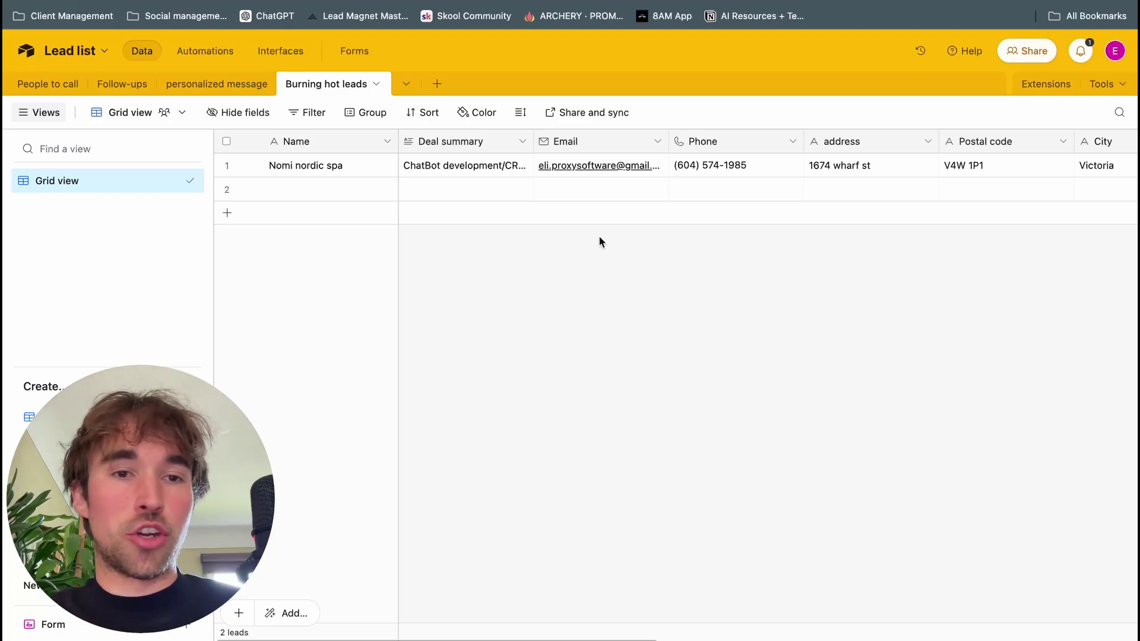
scroll(599, 235, right, 15)
scroll(659, 229, right, 5)
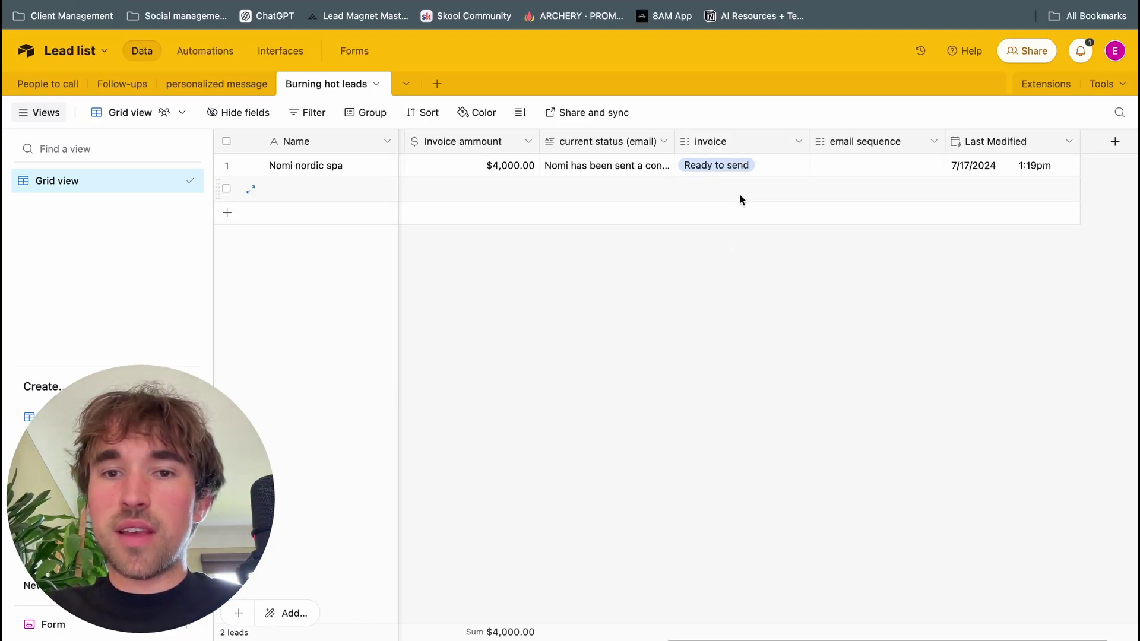
scroll(739, 197, left, 10)
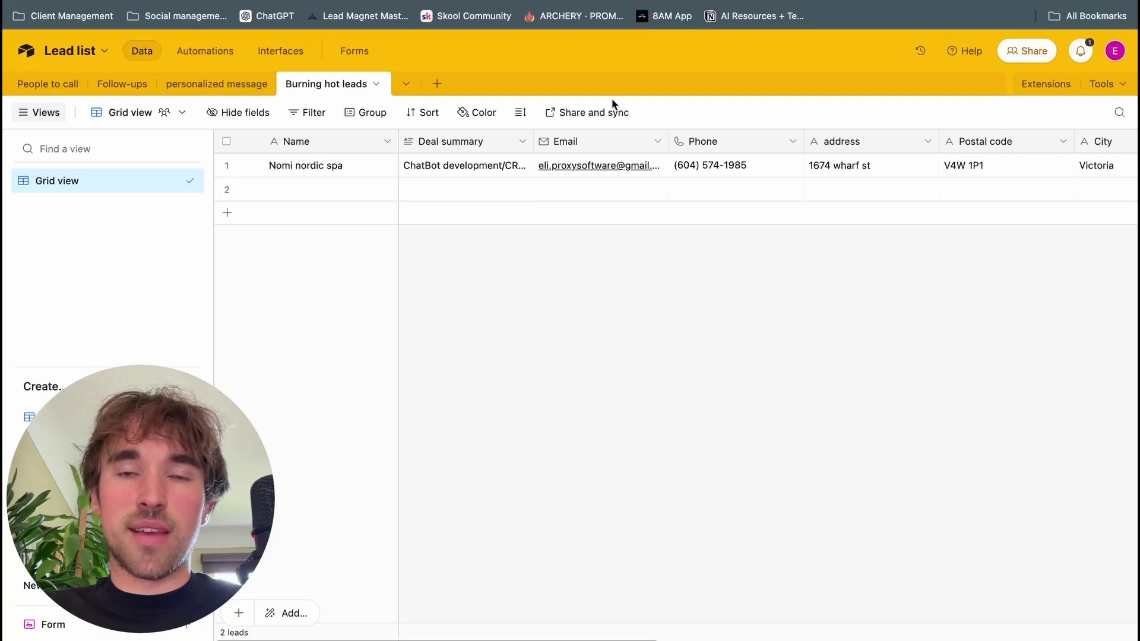
click(629, 1)
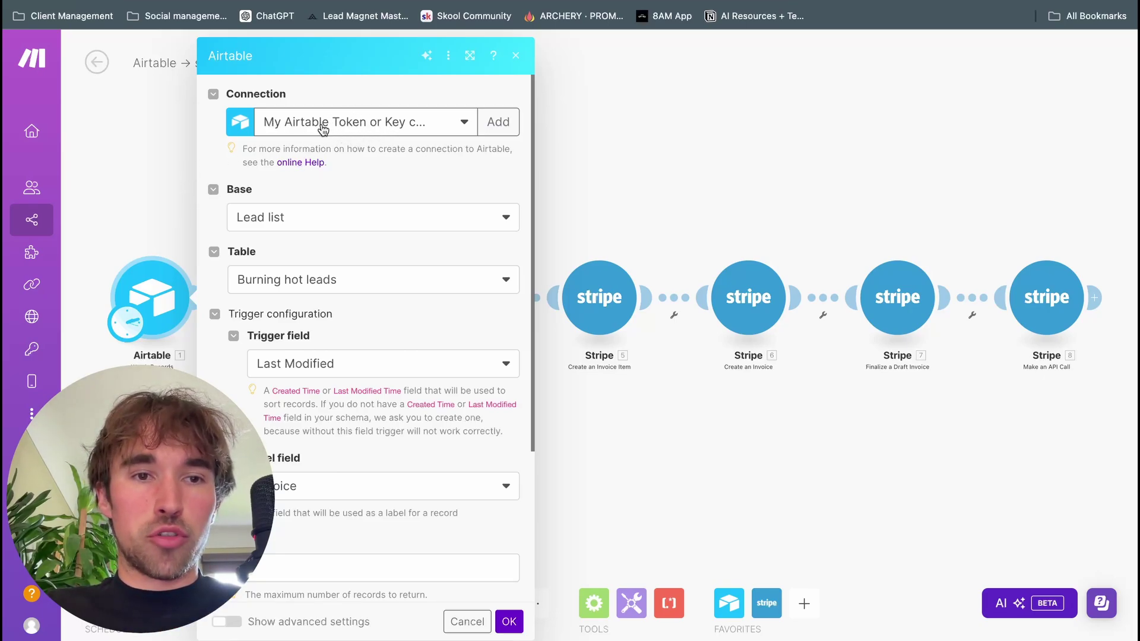
click(499, 122)
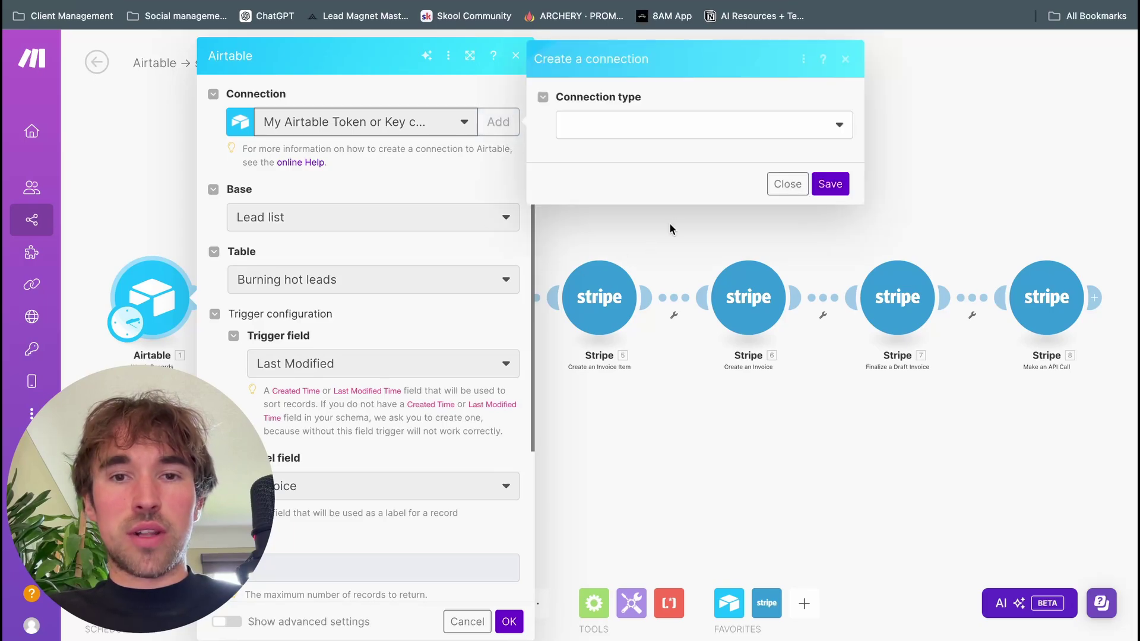
click(643, 134)
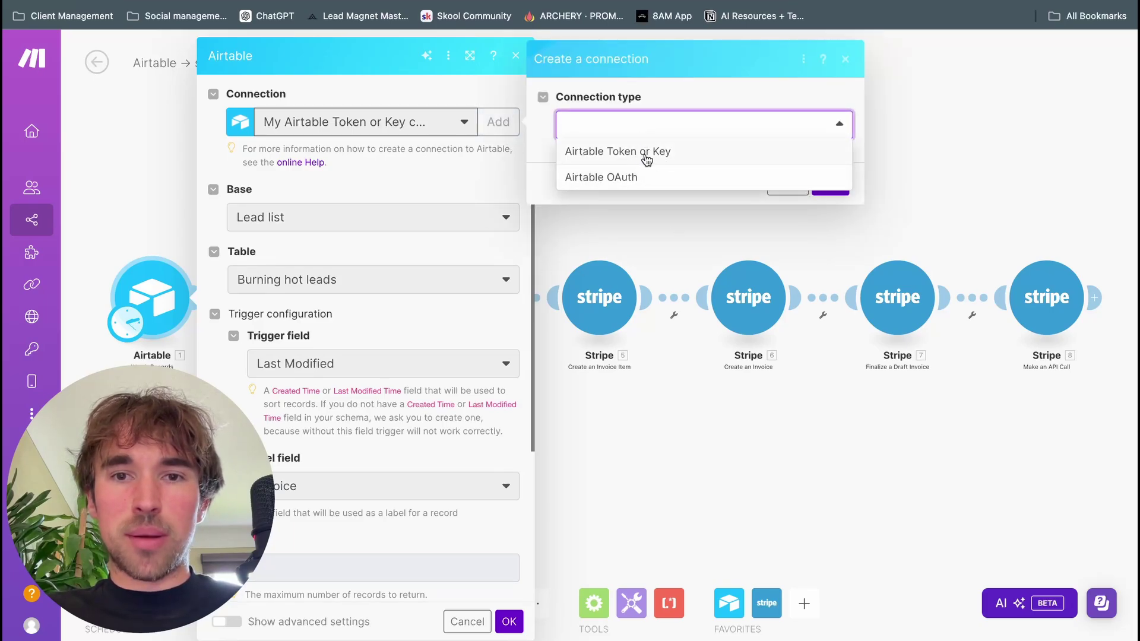
click(864, 231)
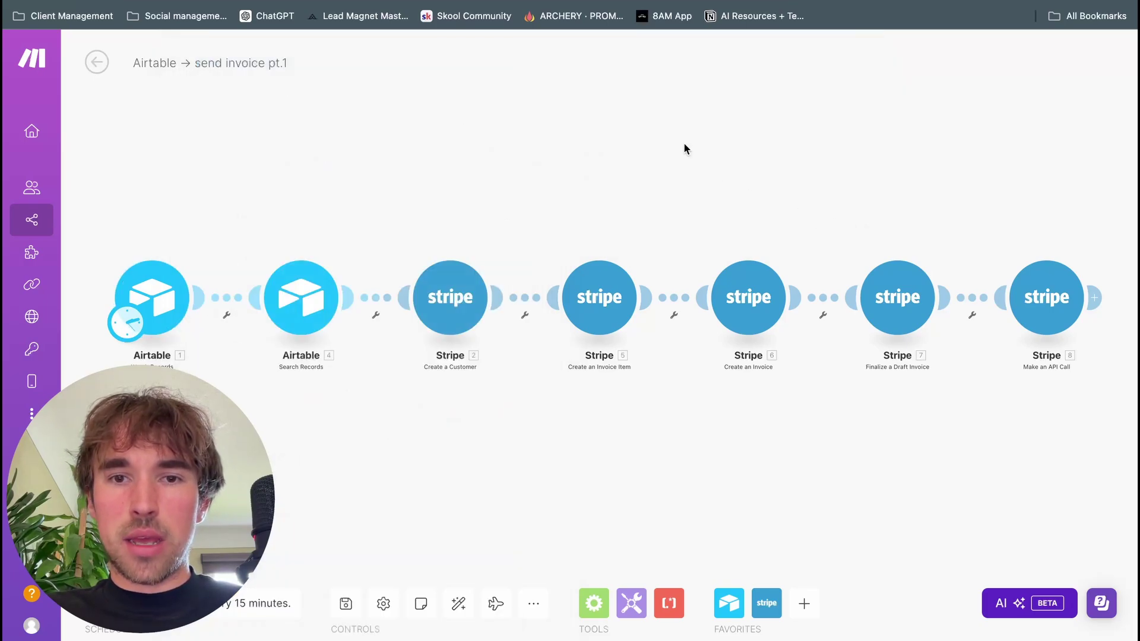
Step: Open the Airtable trigger and examine the Airtable Token or Key connection form with its token type options, closing it without saving
click(174, 302)
click(498, 121)
click(653, 128)
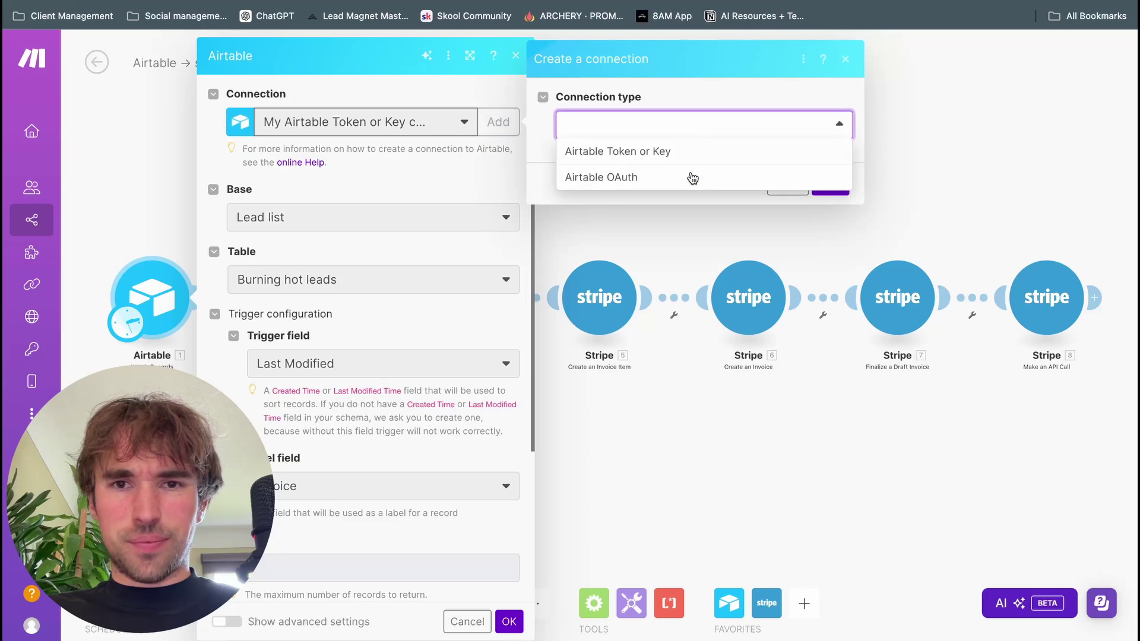
click(689, 152)
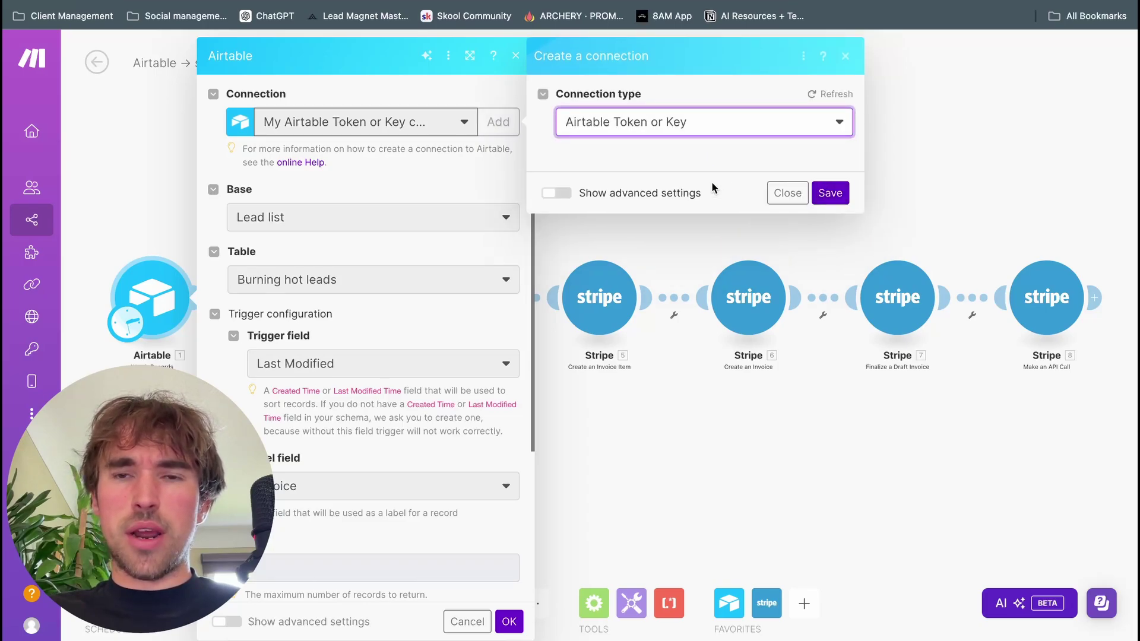
click(695, 429)
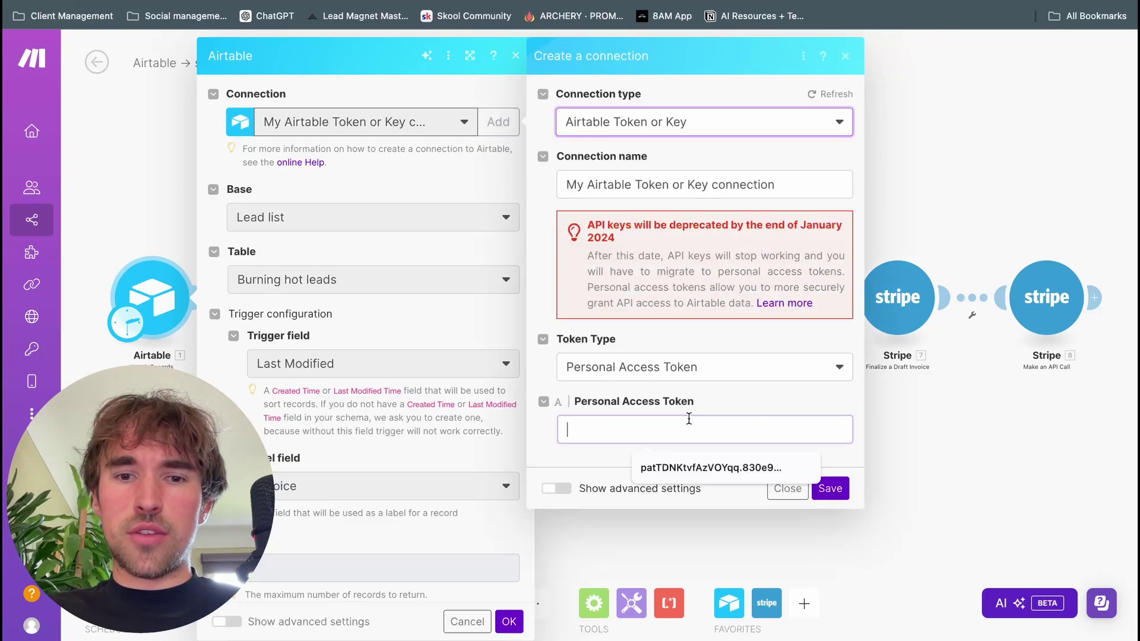
click(716, 366)
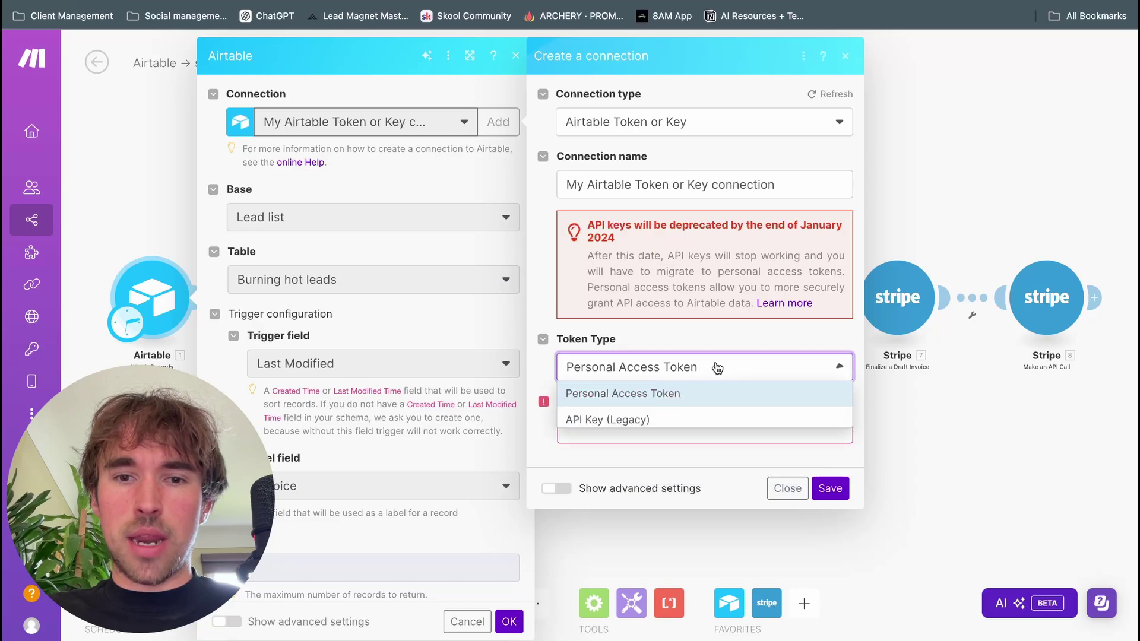
click(722, 336)
click(689, 428)
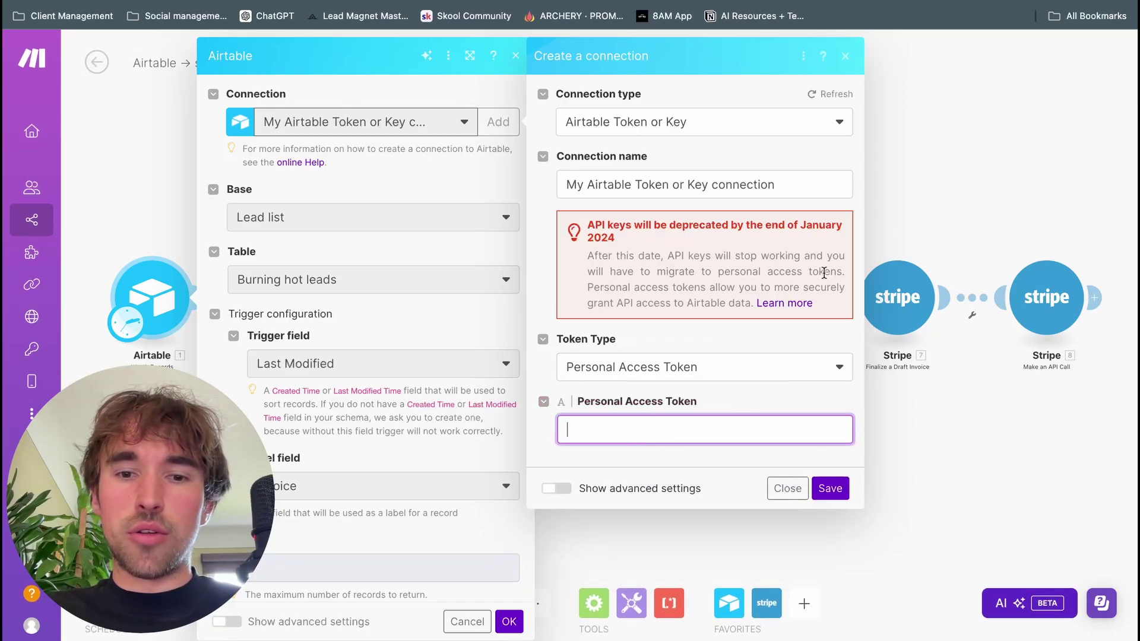
click(846, 57)
Step: Review the Airtable trigger's settings, checking the base and trigger field choices
scroll(286, 434, down, 3)
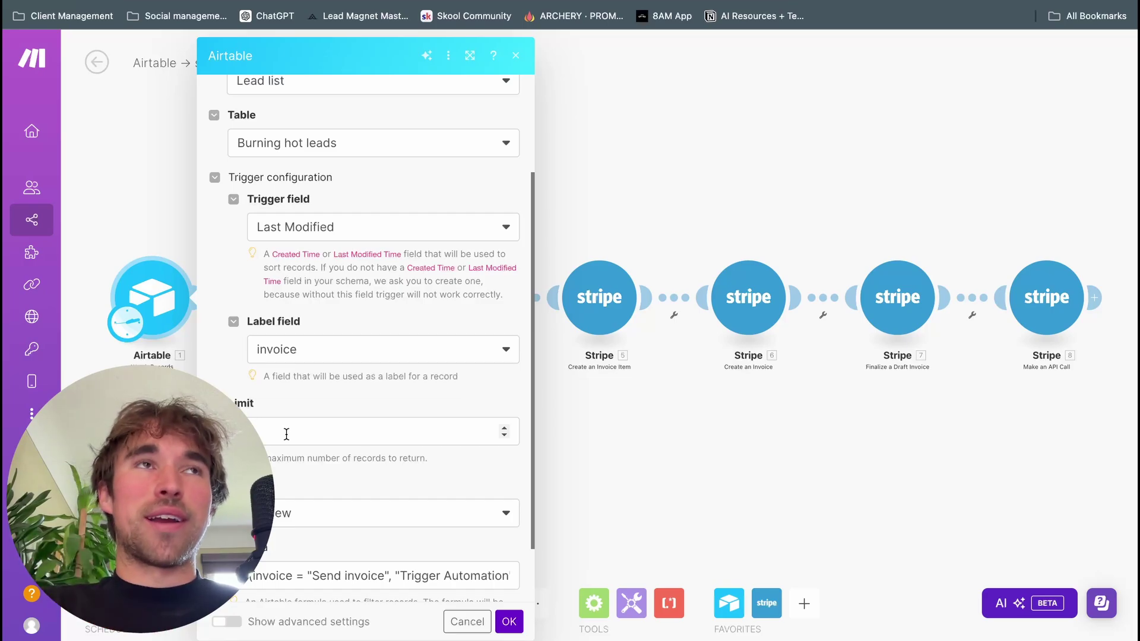
scroll(300, 437, down, 1)
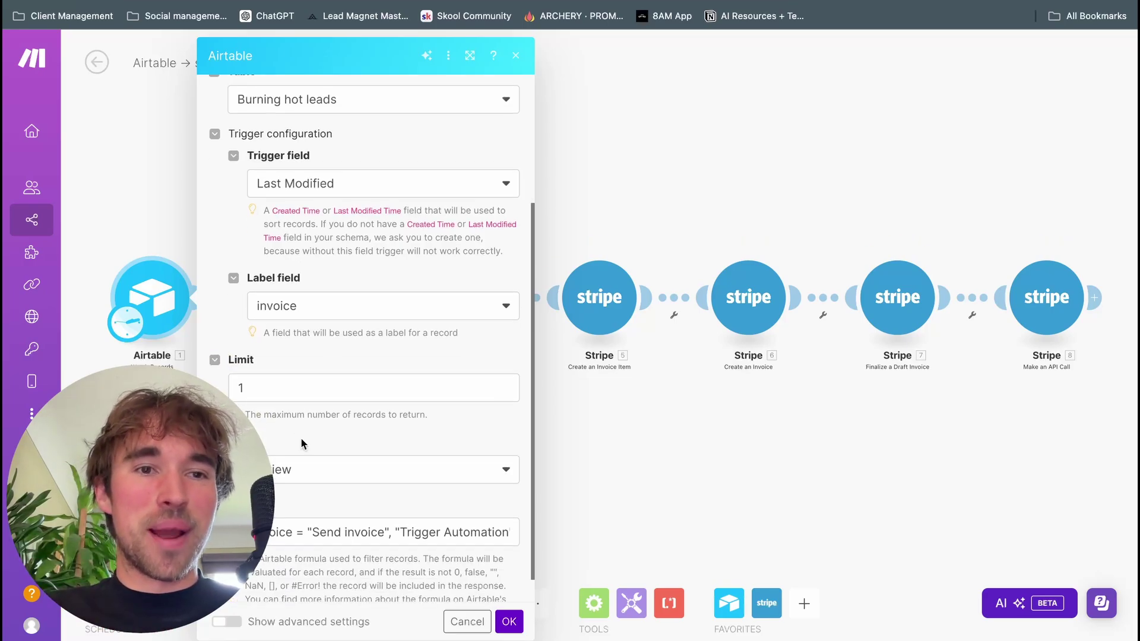
scroll(301, 438, up, 4)
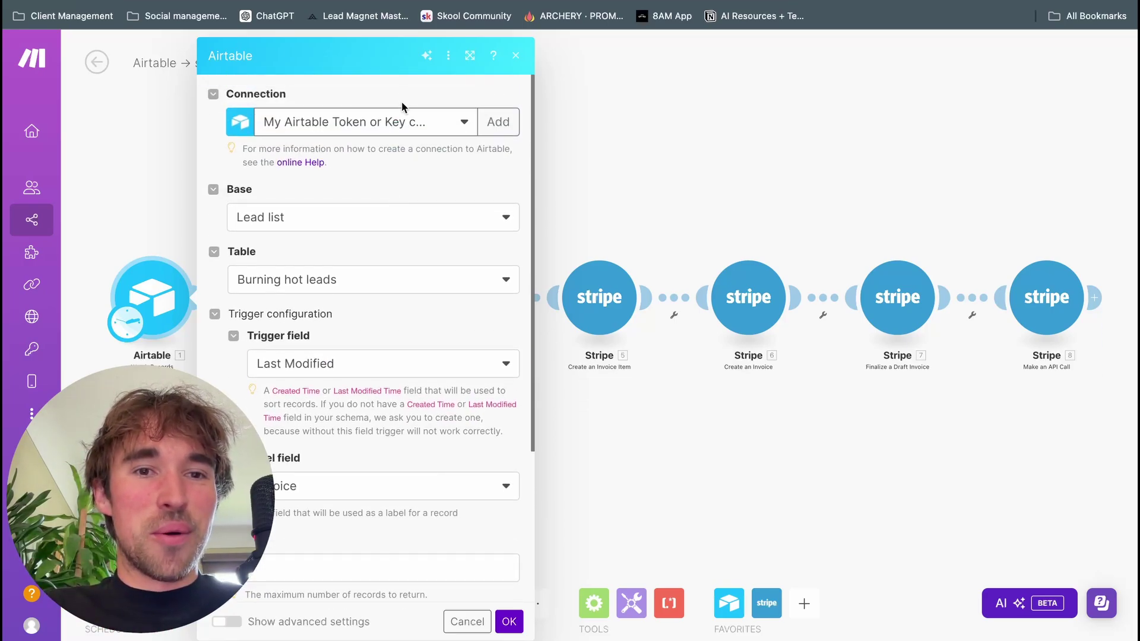
click(276, 218)
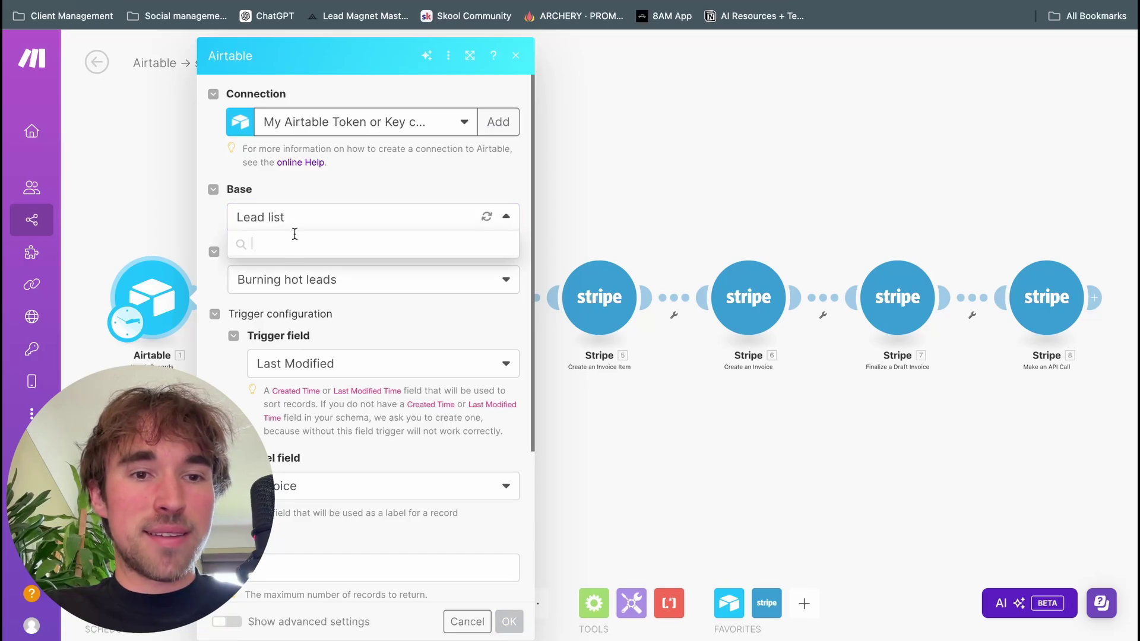
click(362, 167)
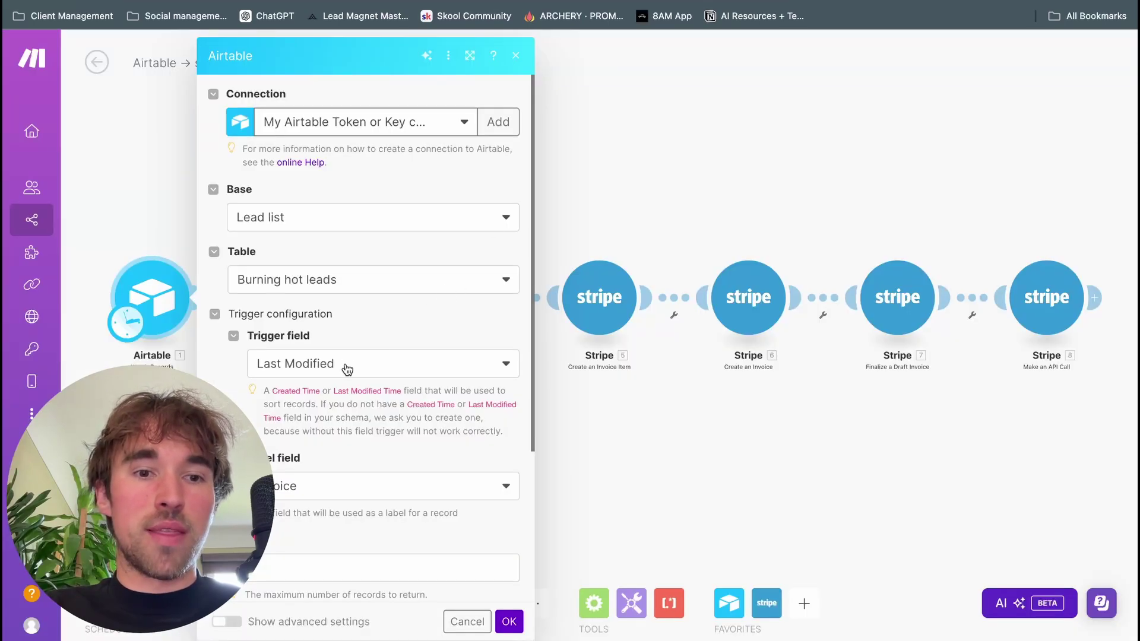
scroll(351, 287, down, 1)
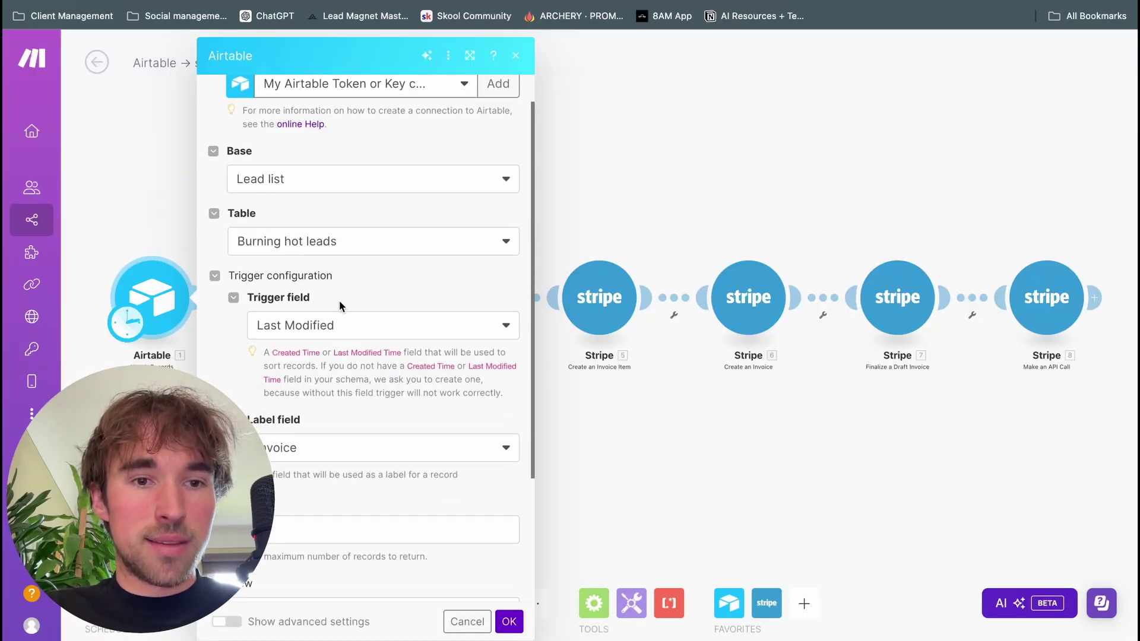
scroll(340, 301, down, 3)
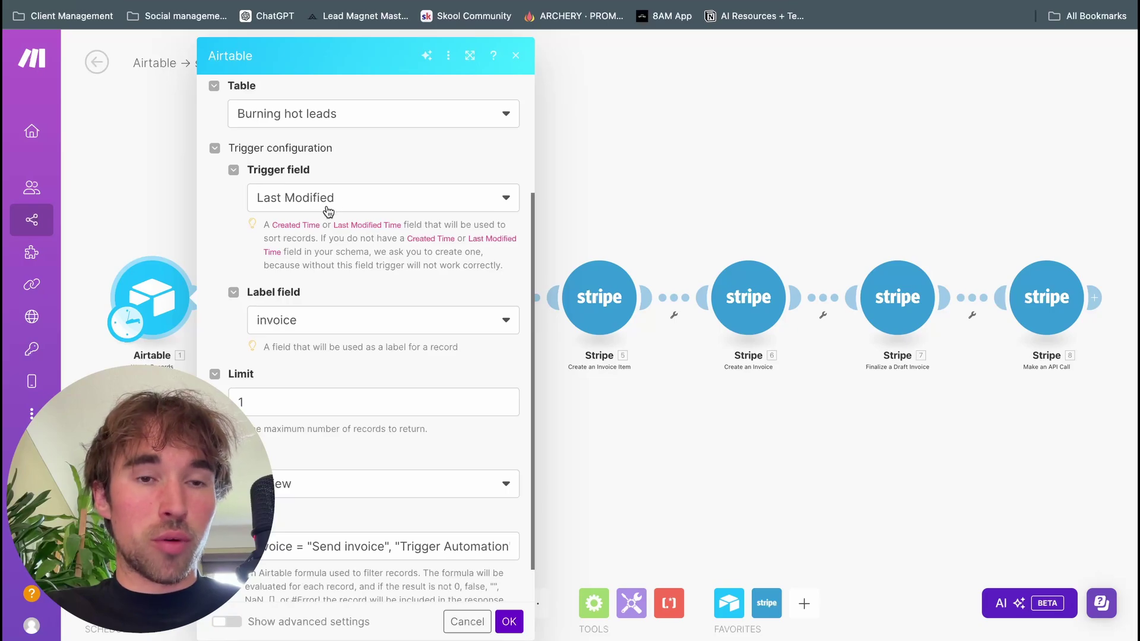
click(355, 205)
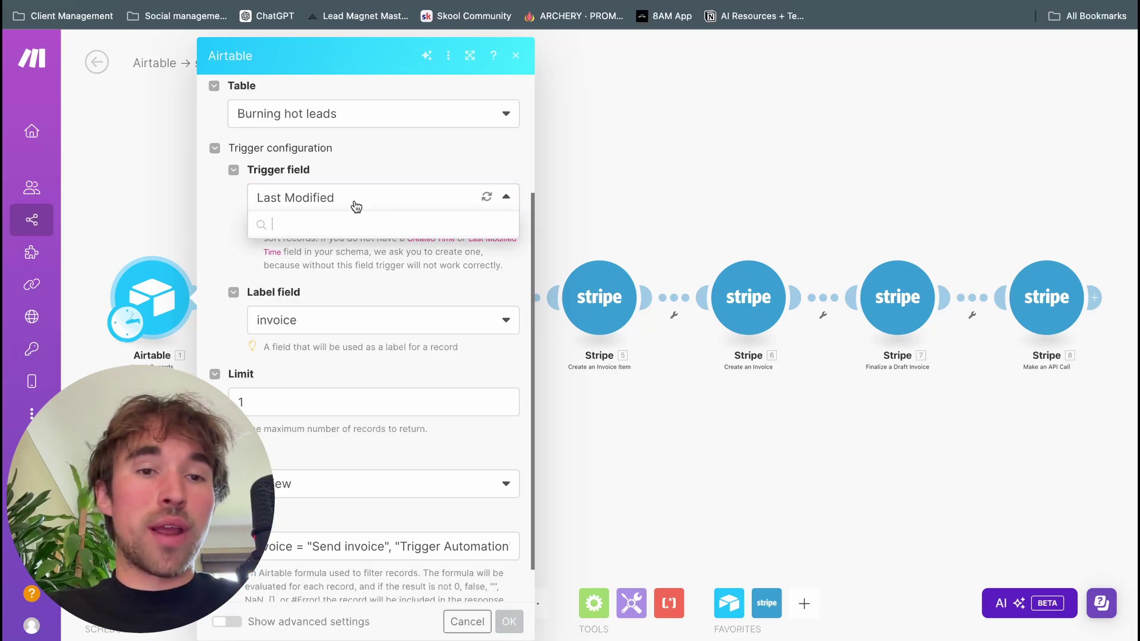
click(393, 171)
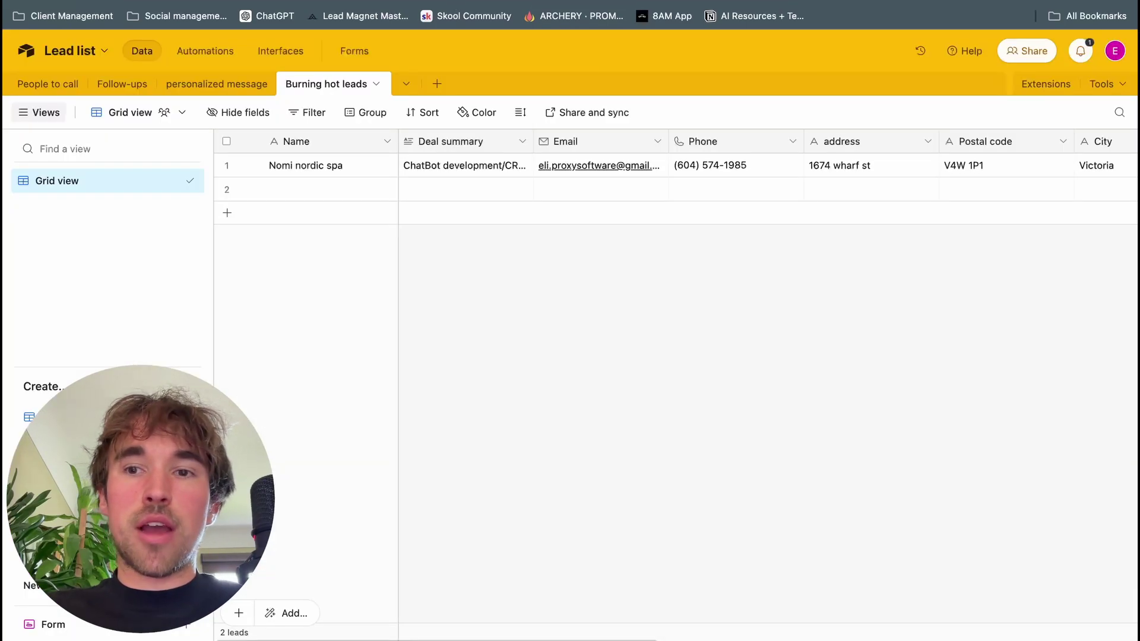
Step: In Airtable's Burning hot leads table, try adding a Last modified time field for all editable fields, and discard it
scroll(989, 165, right, 10)
scroll(988, 165, right, 5)
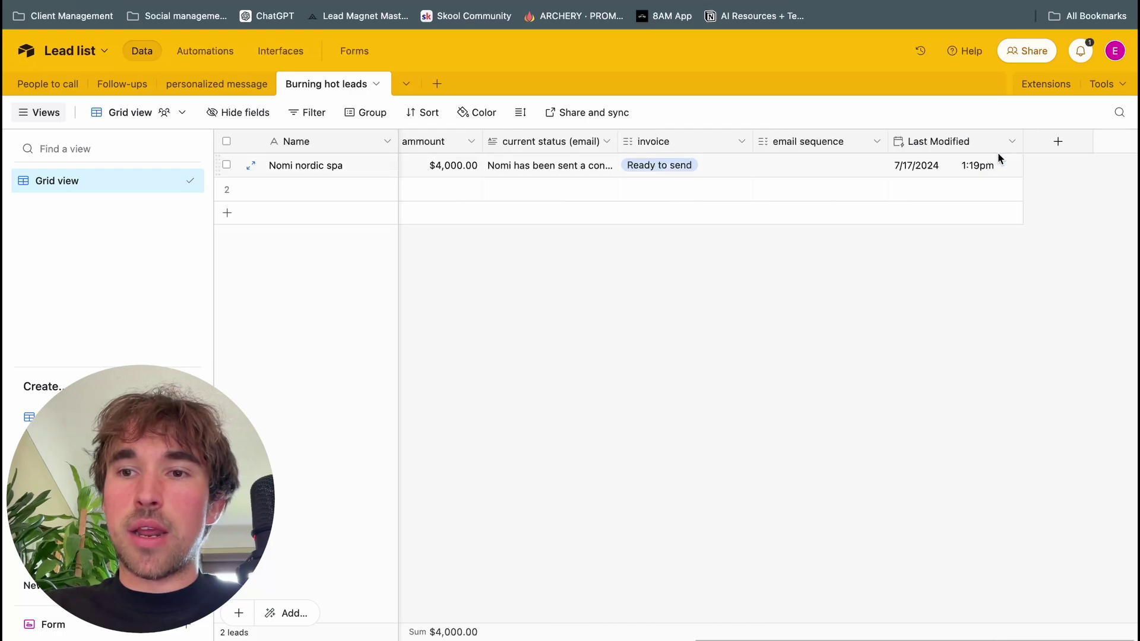
click(1058, 141)
scroll(927, 368, down, 3)
scroll(927, 368, down, 4)
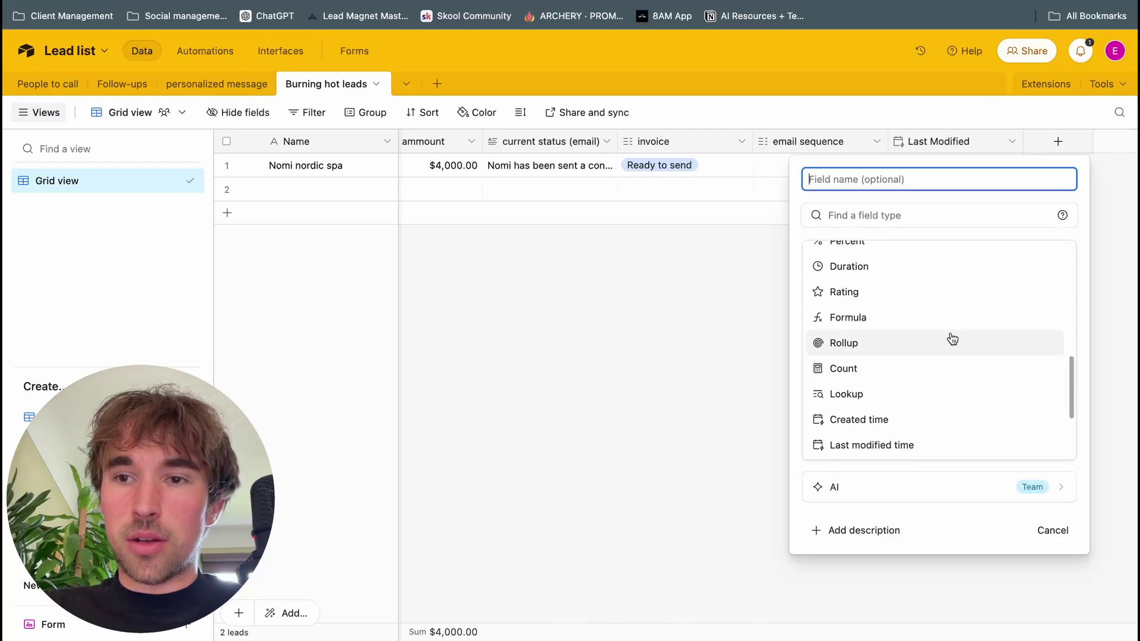
click(897, 449)
click(1008, 471)
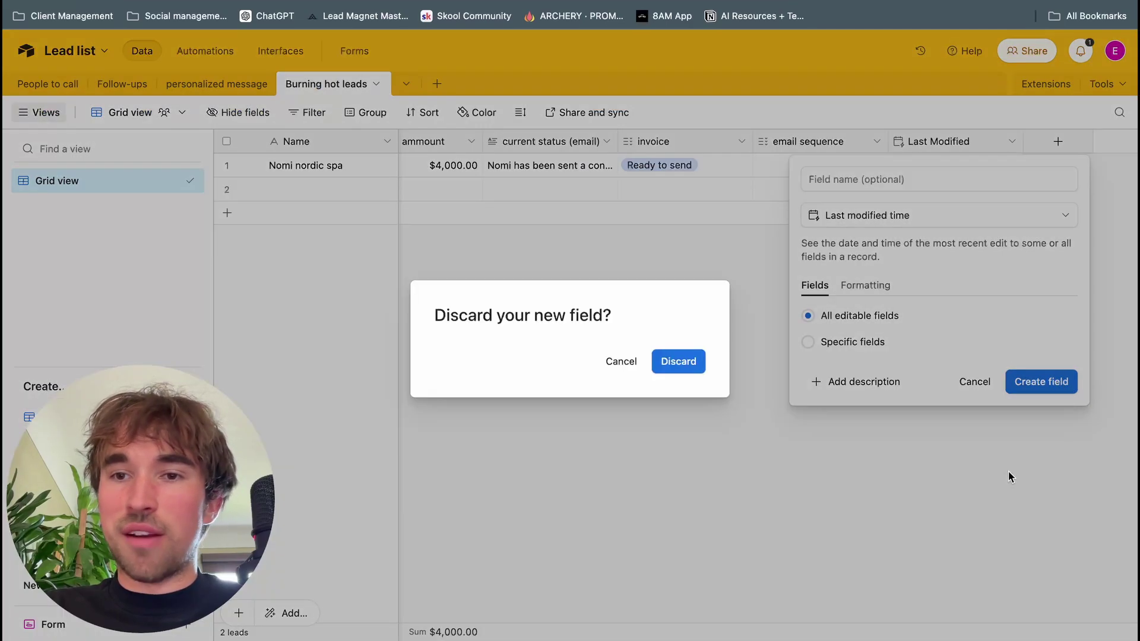
click(623, 363)
click(766, 434)
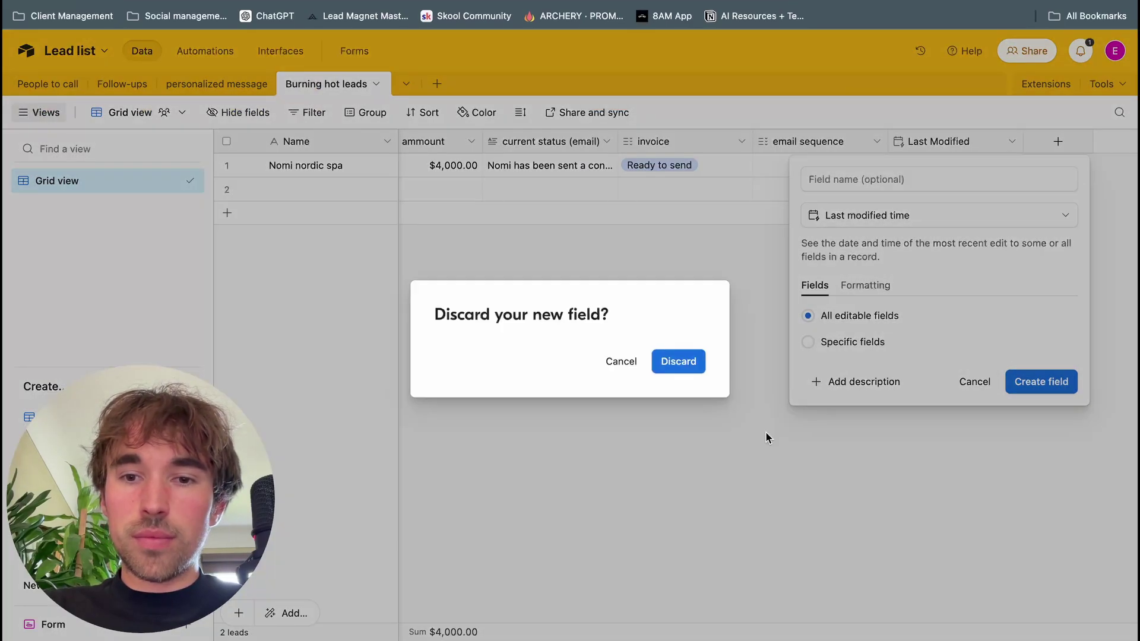
click(679, 362)
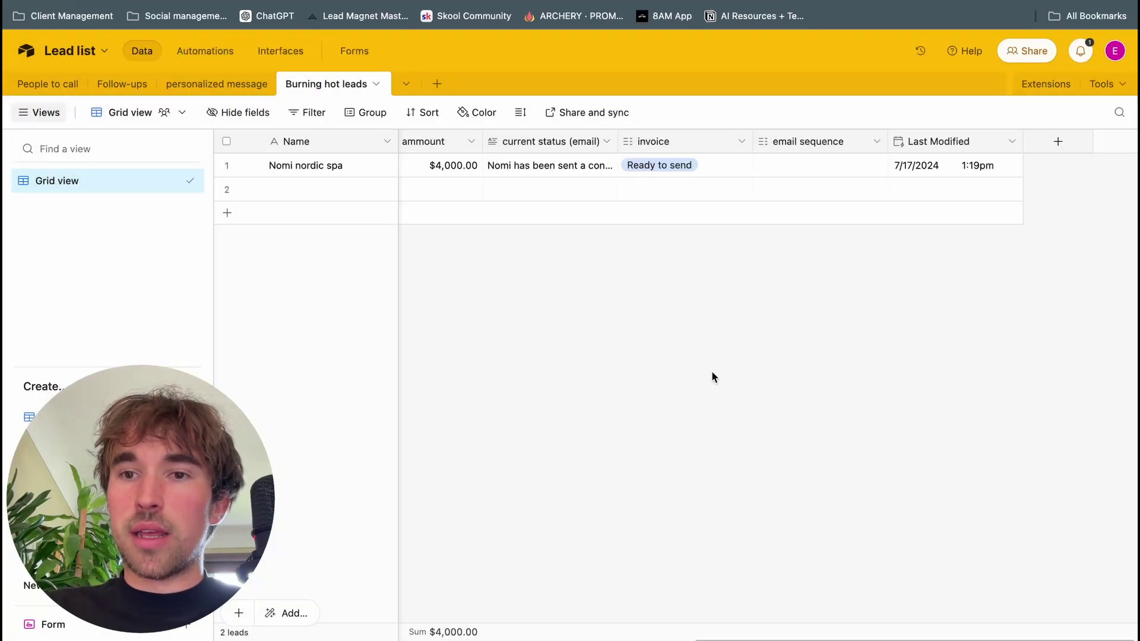
scroll(941, 280, left, 10)
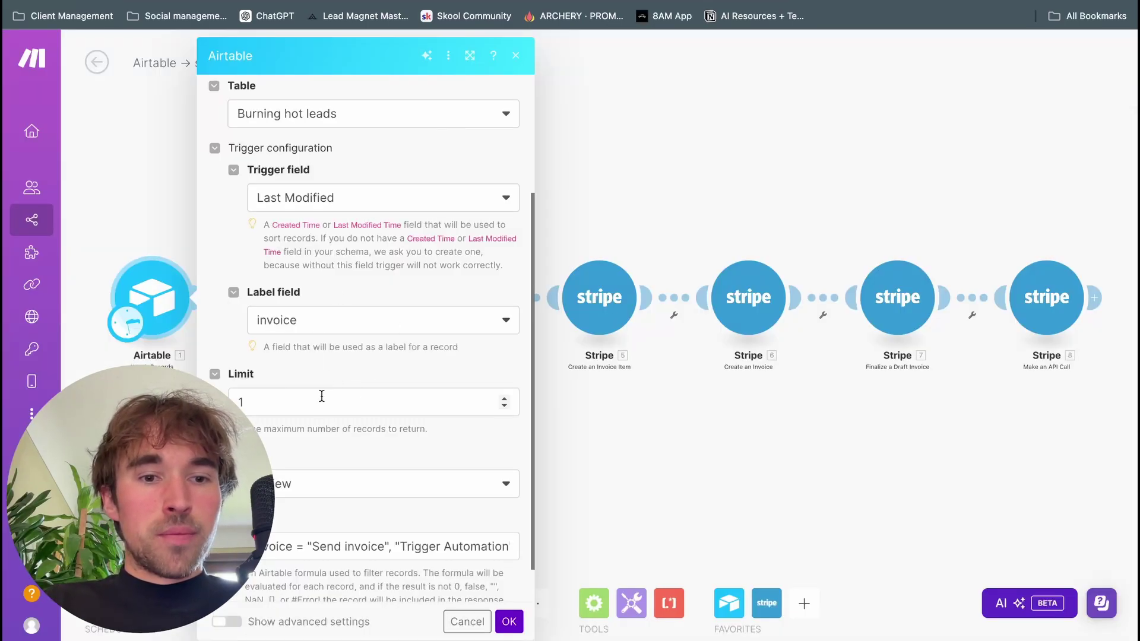
Step: Back in Make, examine the Airtable trigger's label field choices and hint, and its record limit
scroll(321, 394, up, 1)
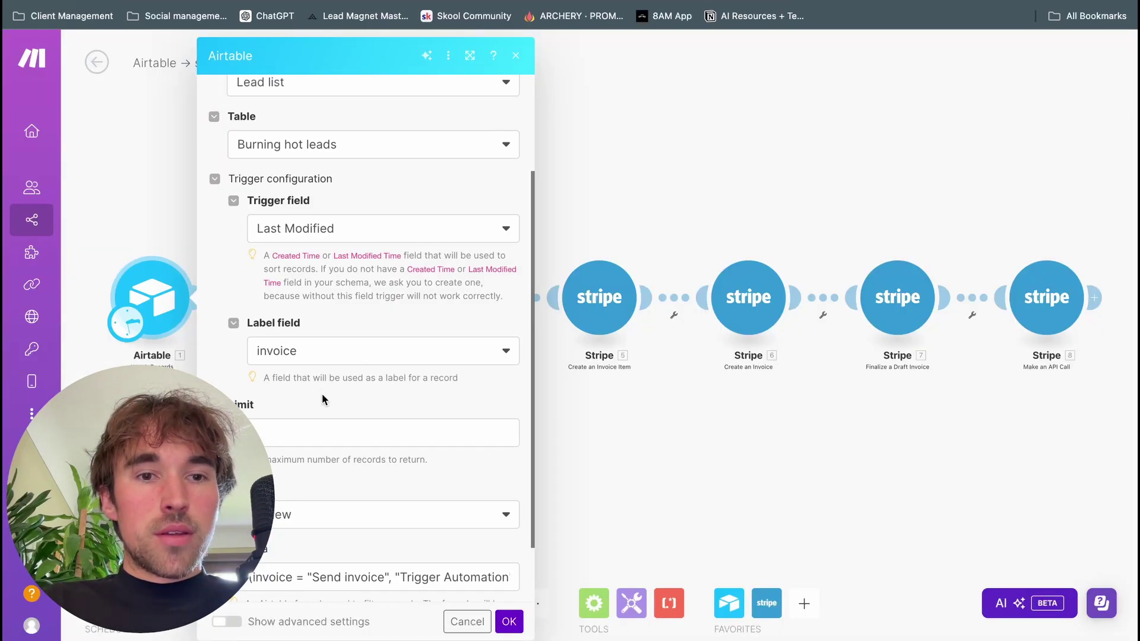
scroll(363, 356, down, 3)
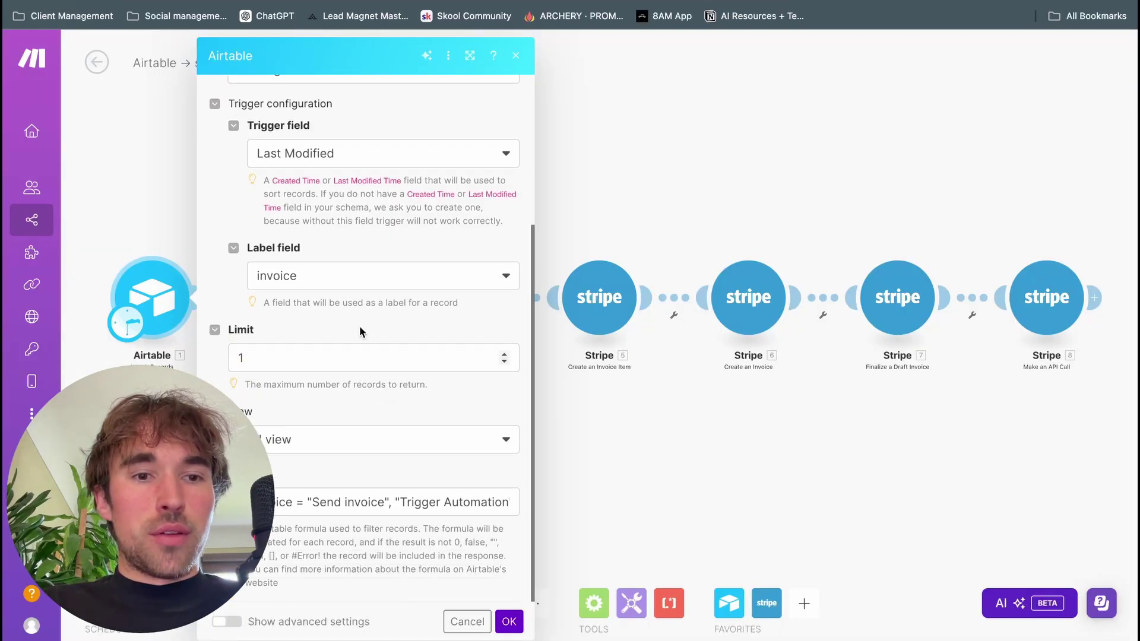
click(331, 284)
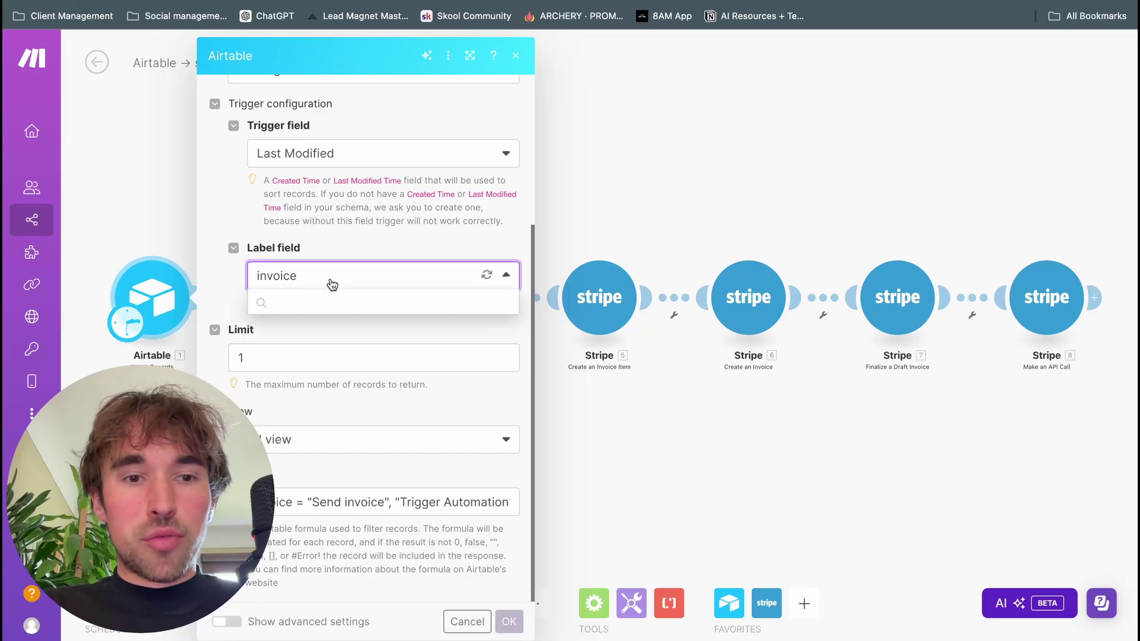
click(347, 246)
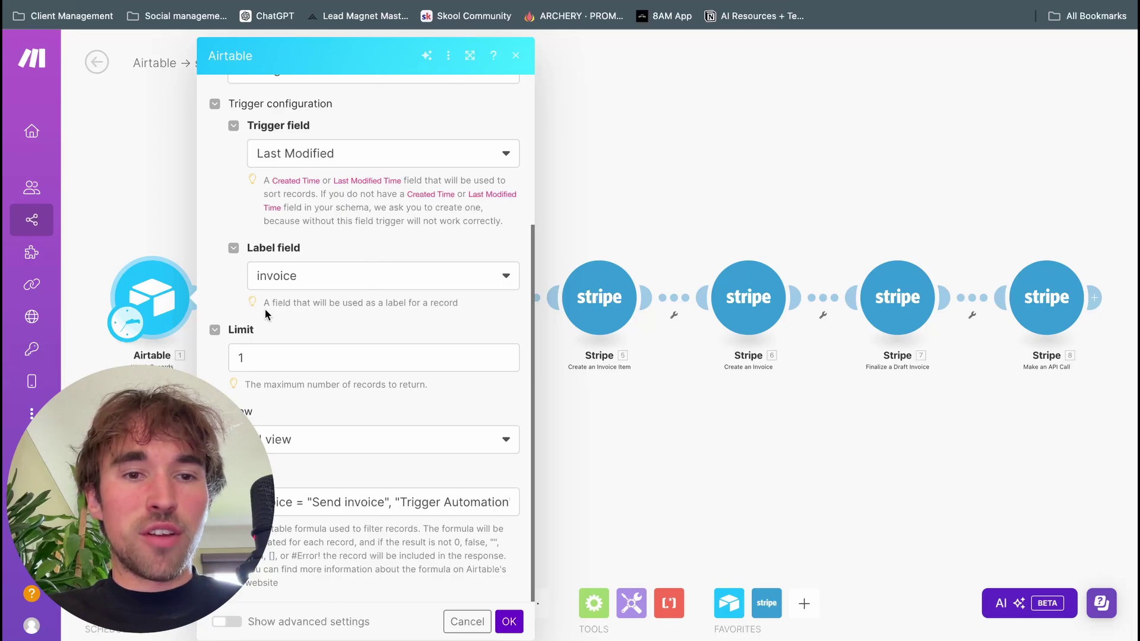
drag(272, 307, 449, 310)
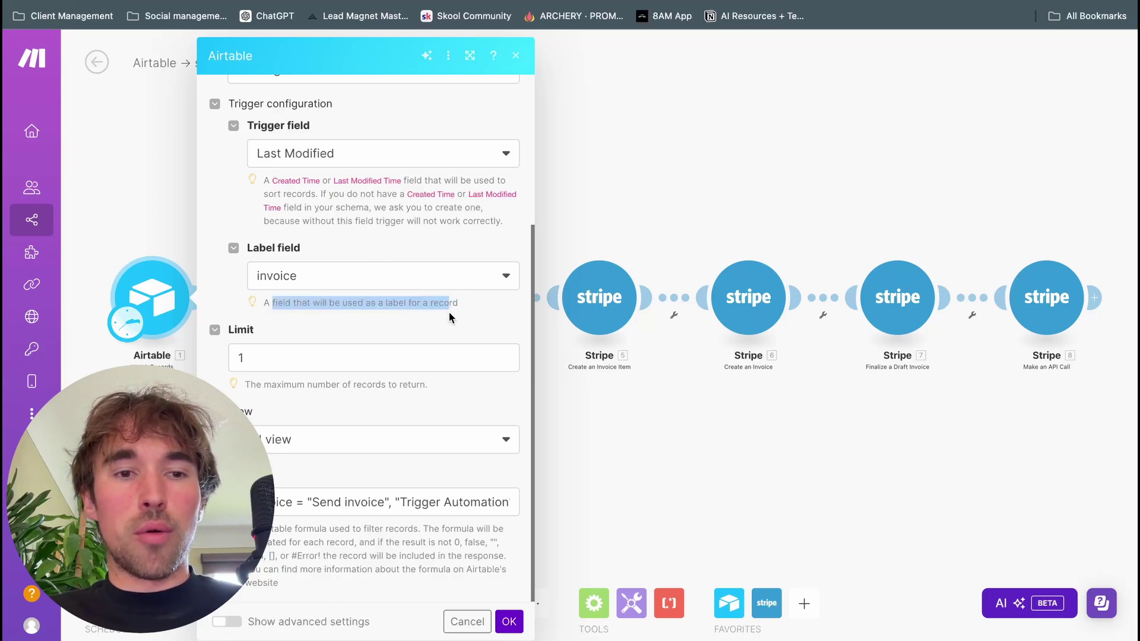
click(449, 310)
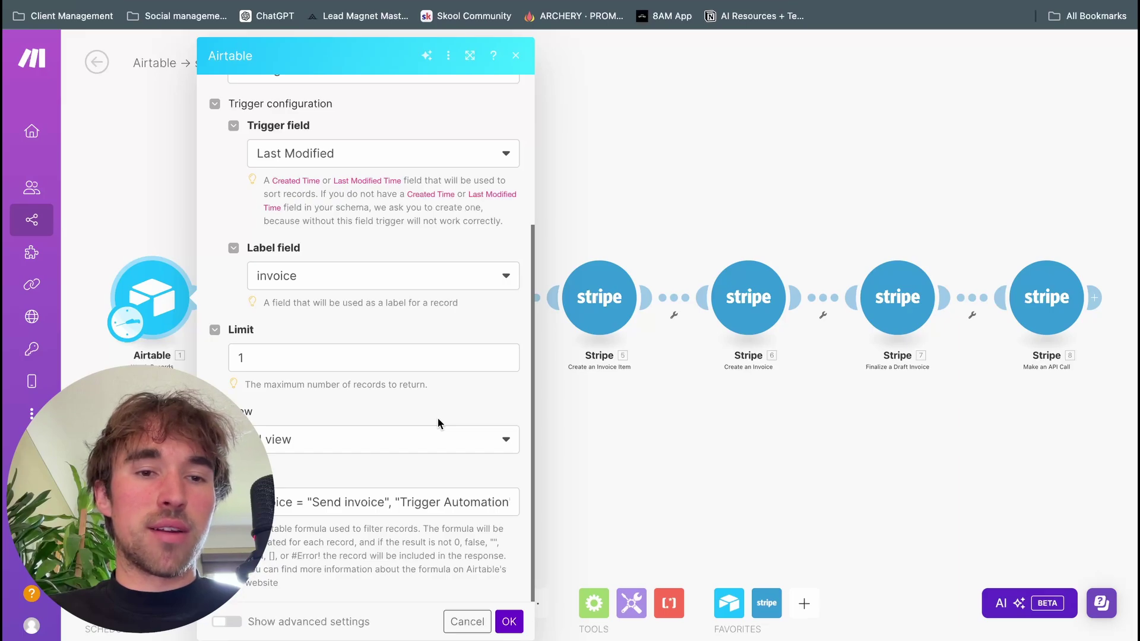
click(365, 365)
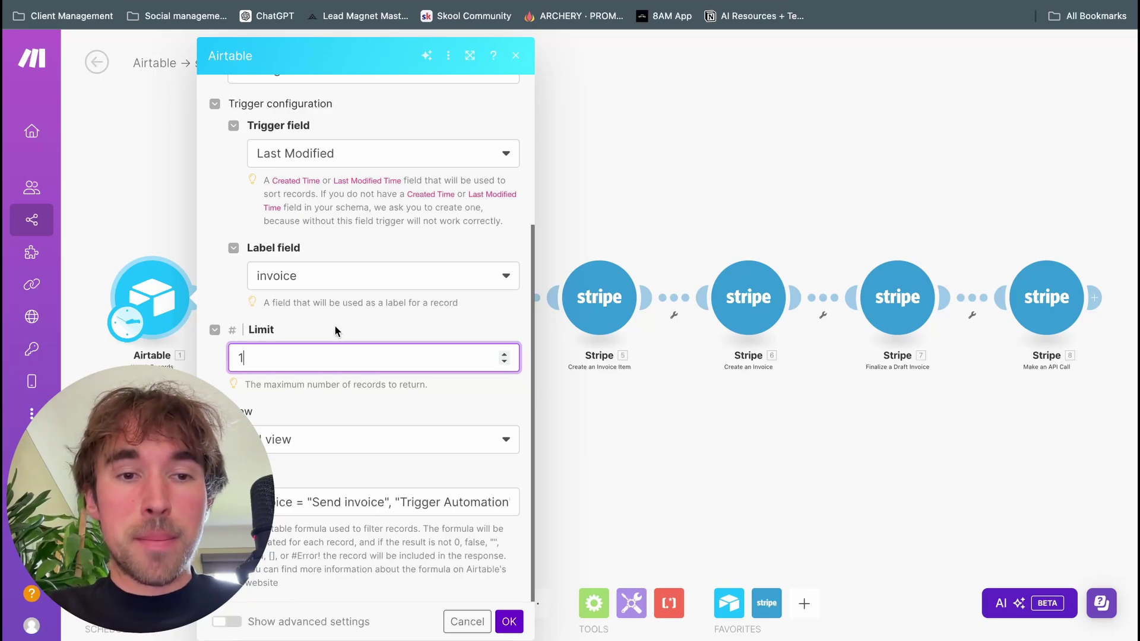
click(391, 314)
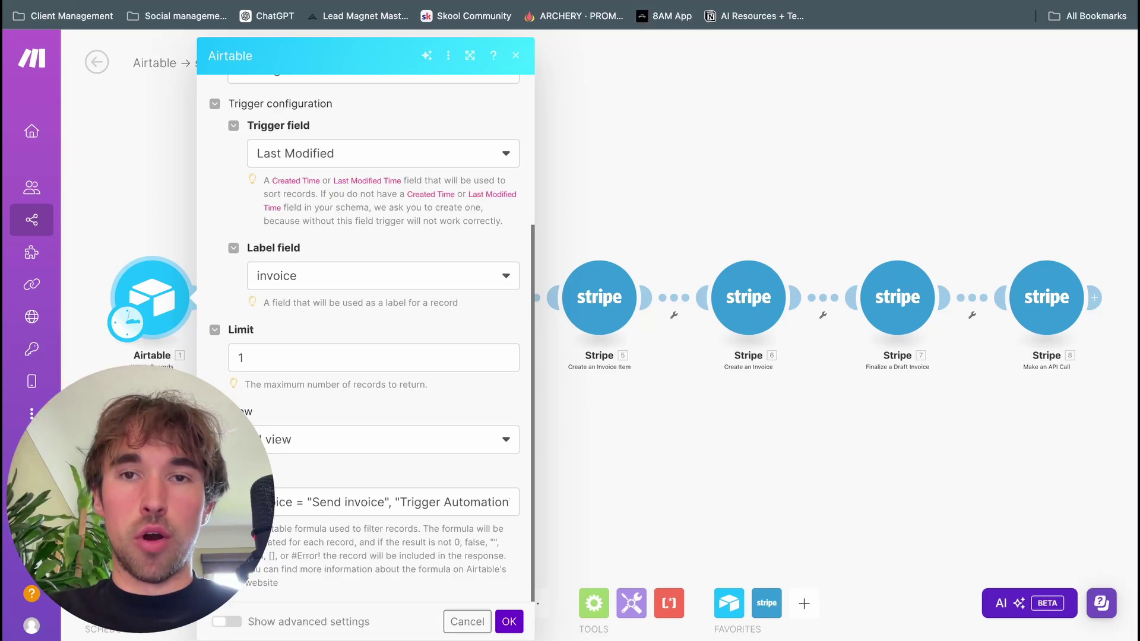
Step: Check the Burning hot leads table's view in Airtable and select Grid view for the trigger in Make
key(ctrl+Tab)
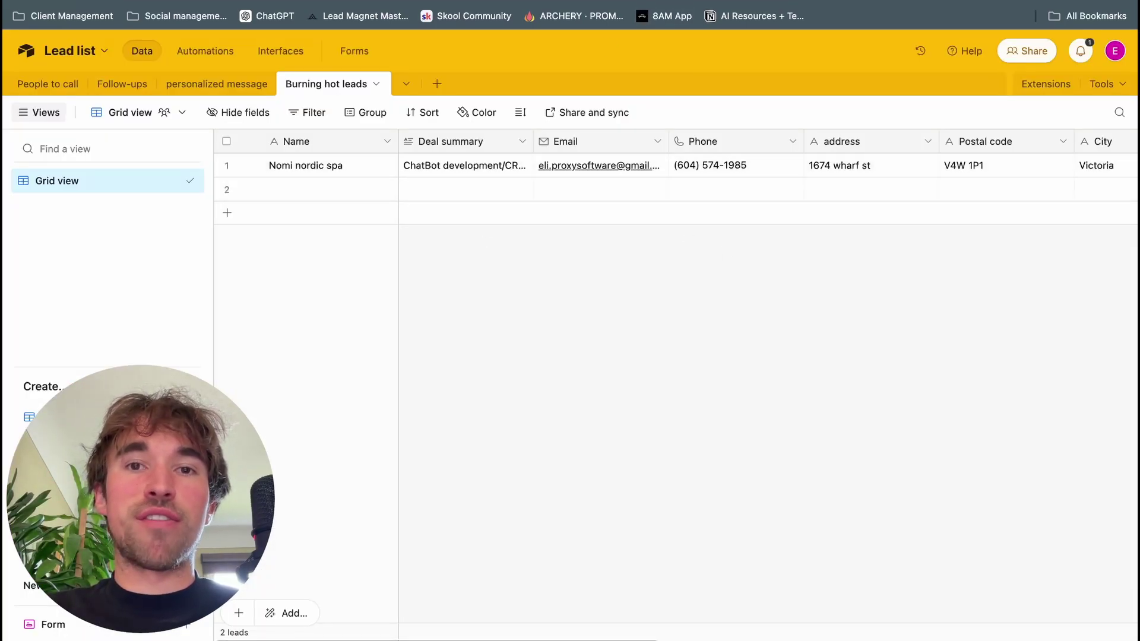
key(ctrl+shift+Tab)
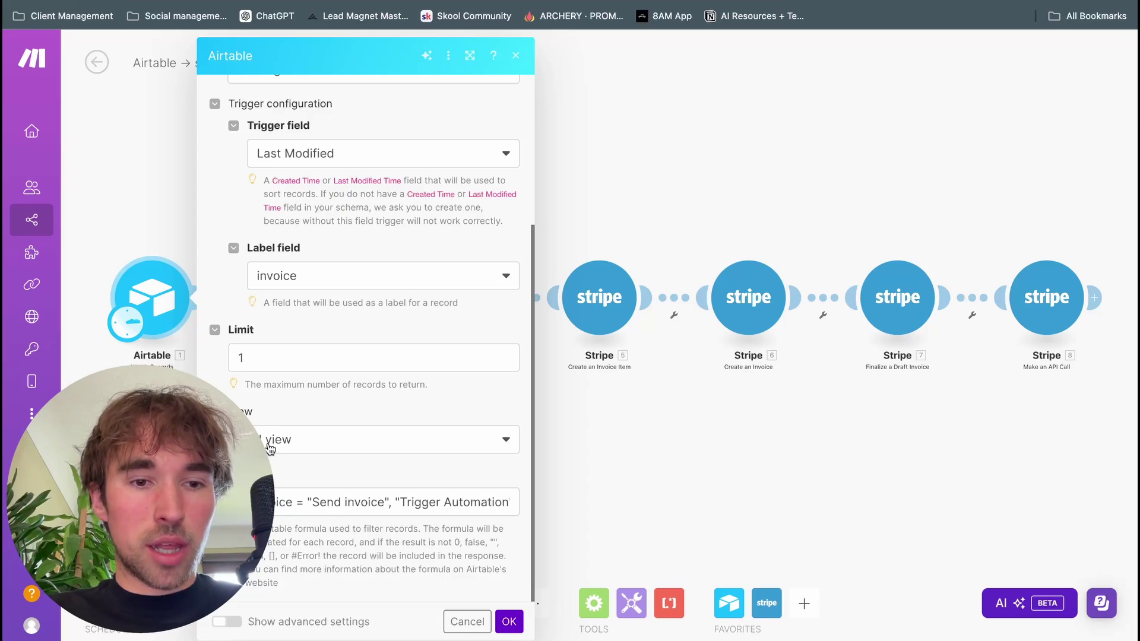
click(390, 449)
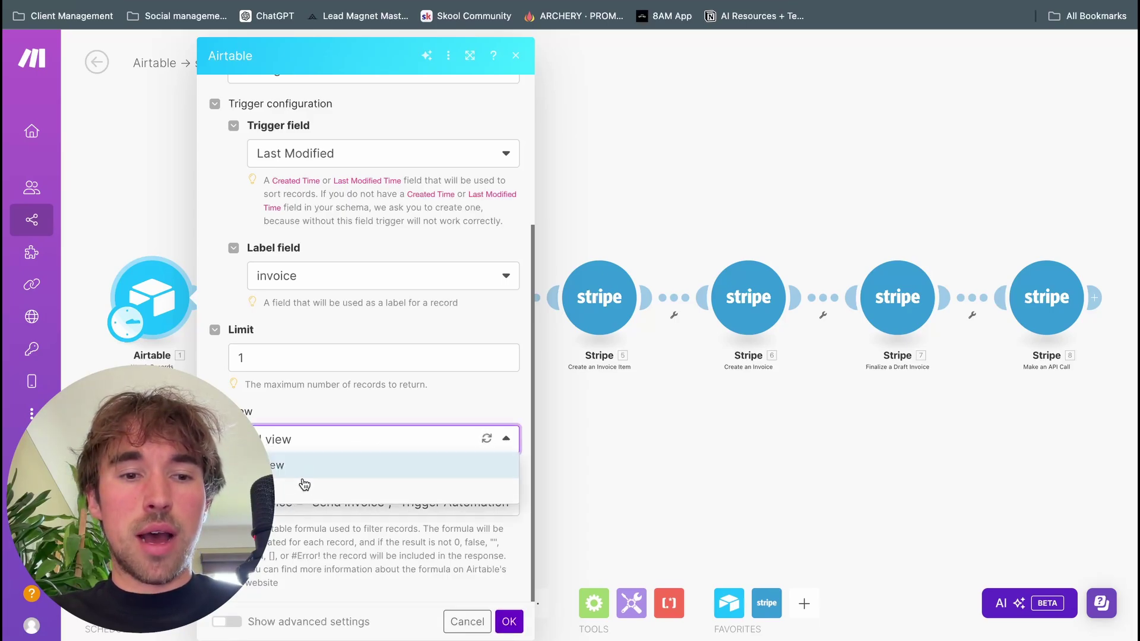
click(328, 469)
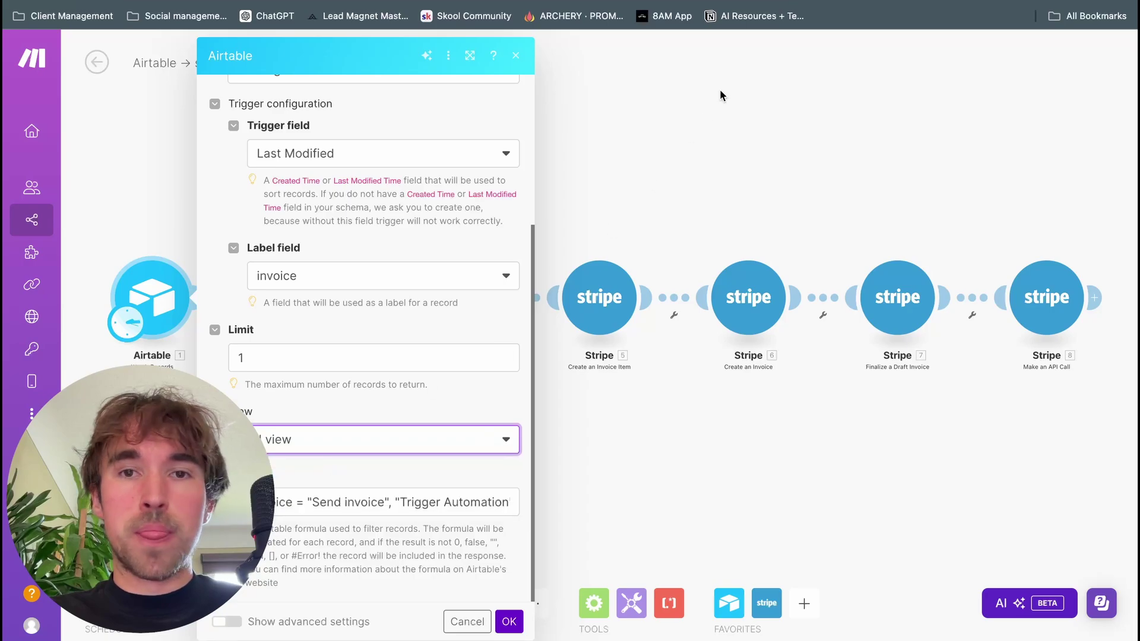
click(683, 1)
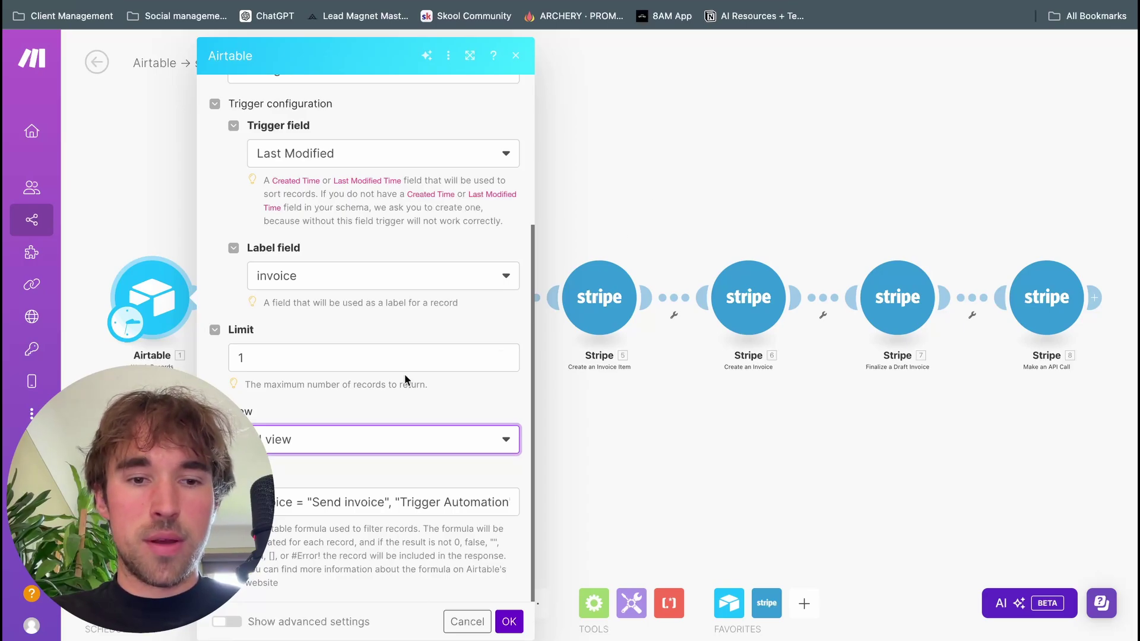
Step: Compare the Airtable trigger's filter formula with the invoice field options of the Nomi nordic spa record in Airtable
click(304, 502)
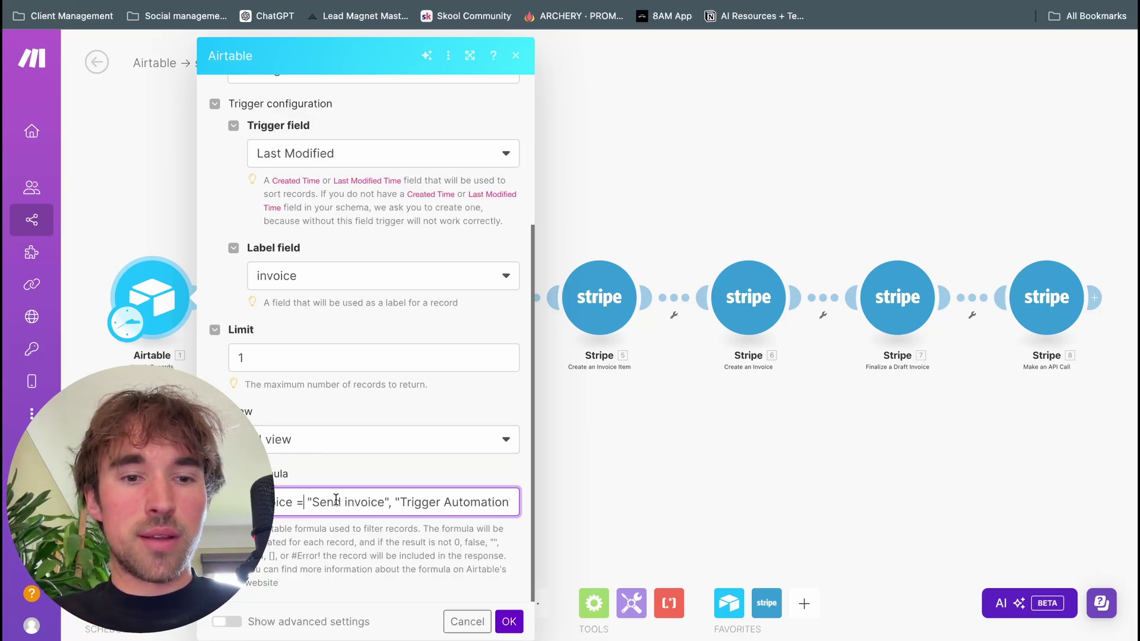
key(ctrl+Tab)
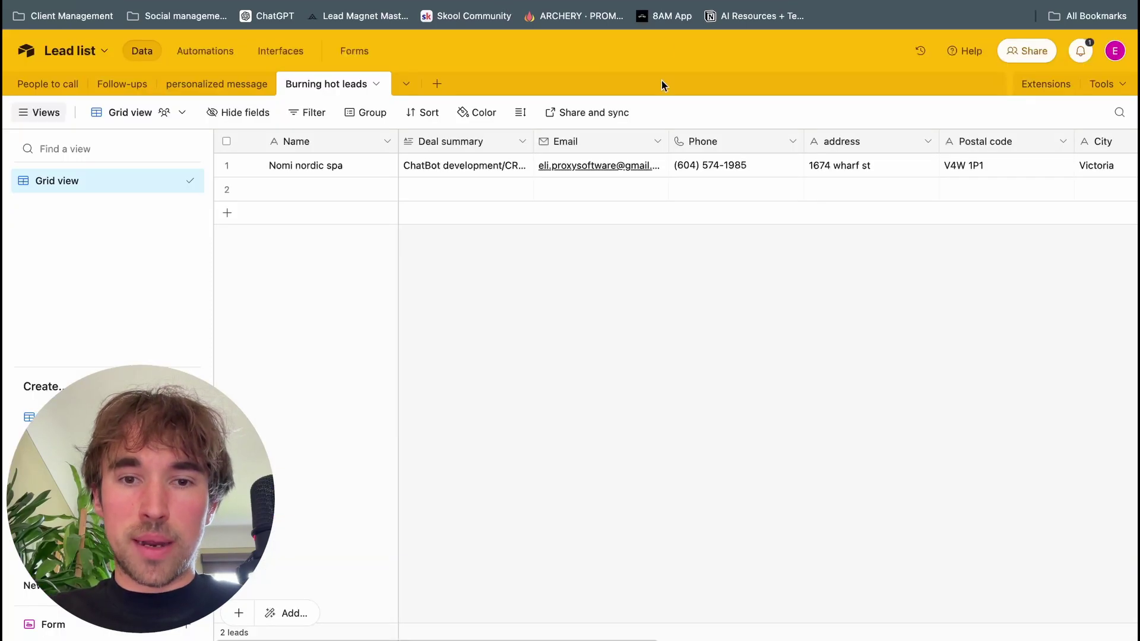
scroll(703, 231, right, 10)
scroll(762, 183, right, 3)
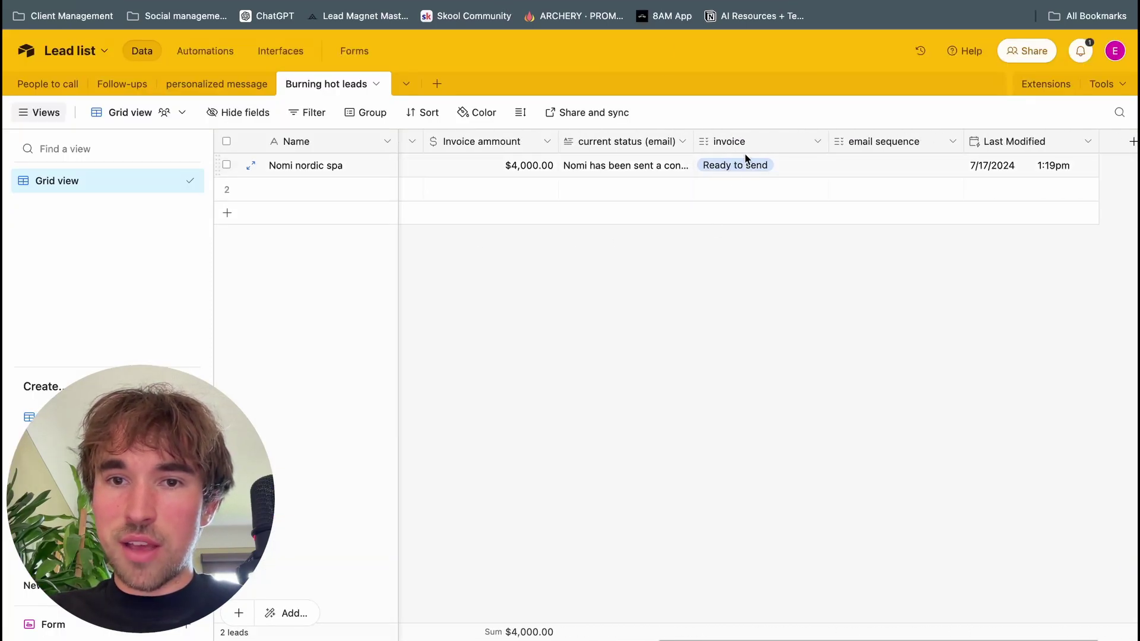
click(759, 166)
click(798, 165)
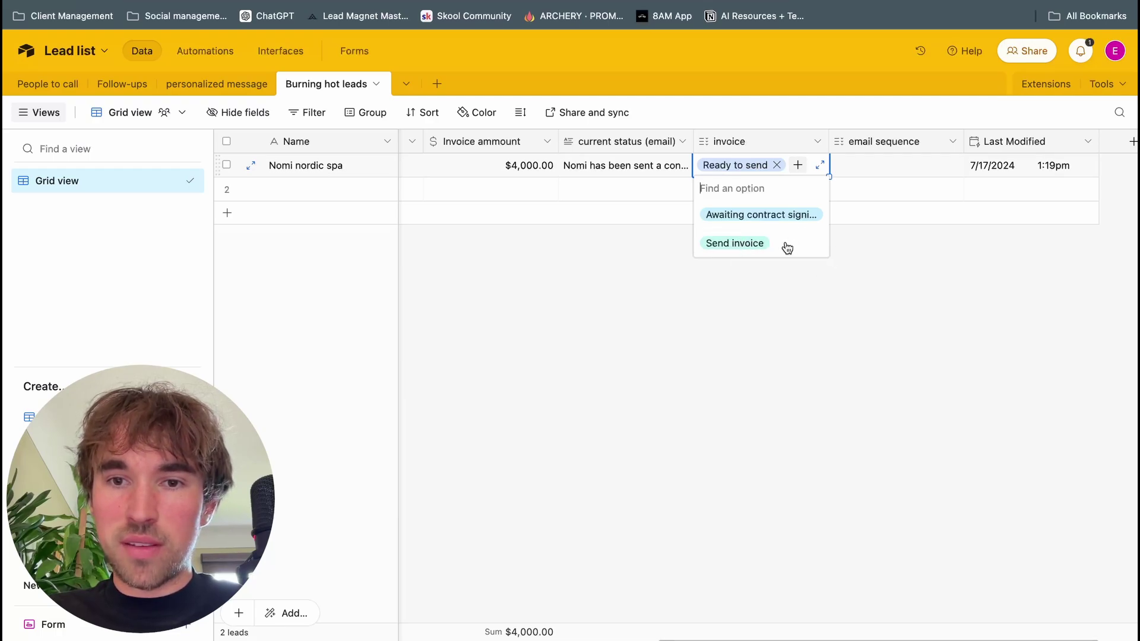
click(809, 267)
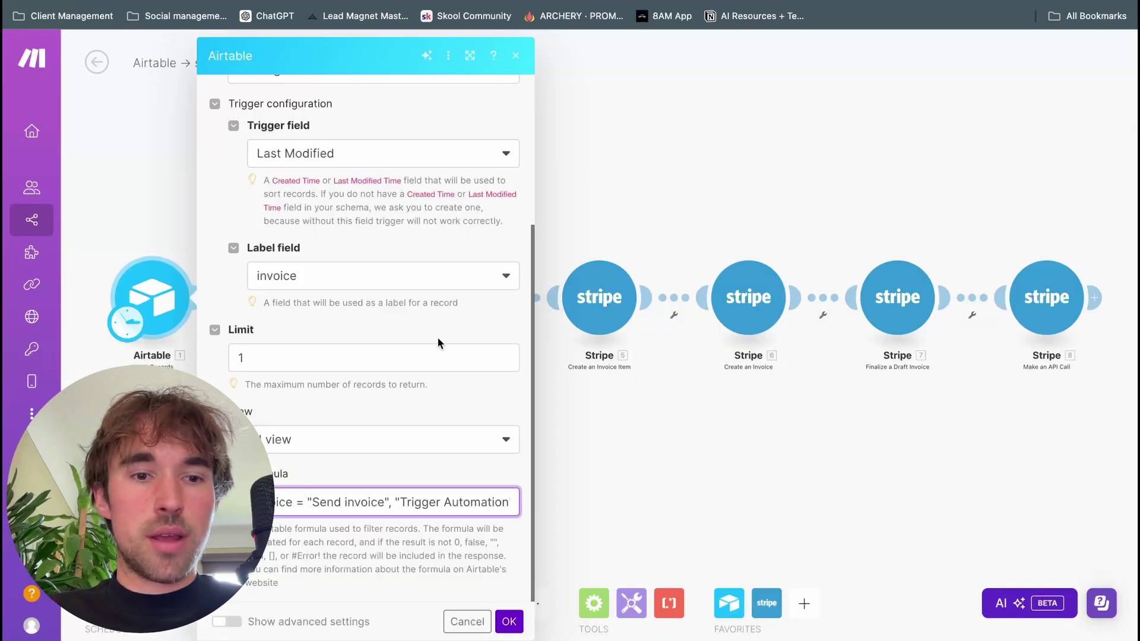
Step: Back in Make, review the trigger's whole filter formula and save the Airtable trigger's settings
click(453, 499)
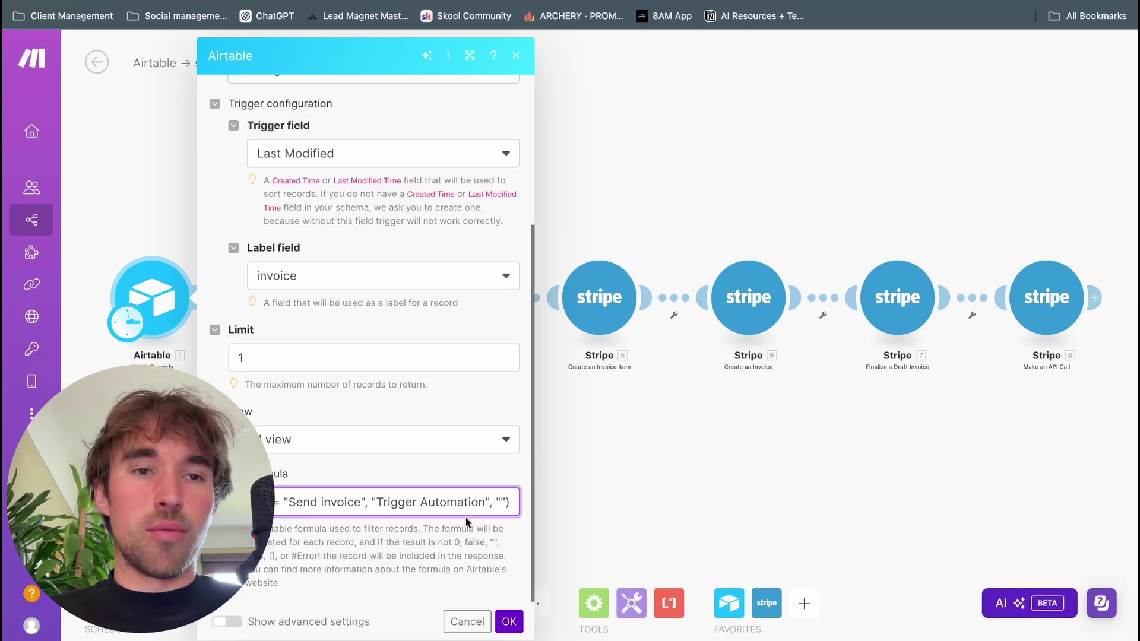
scroll(433, 511, left, 1)
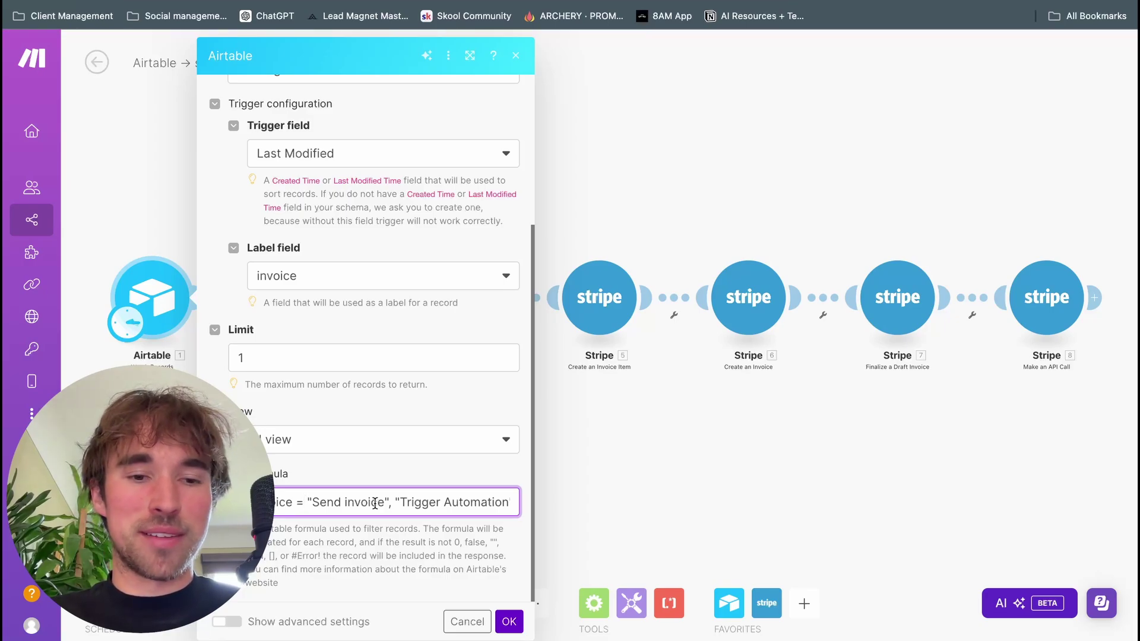
drag(285, 501, 341, 500)
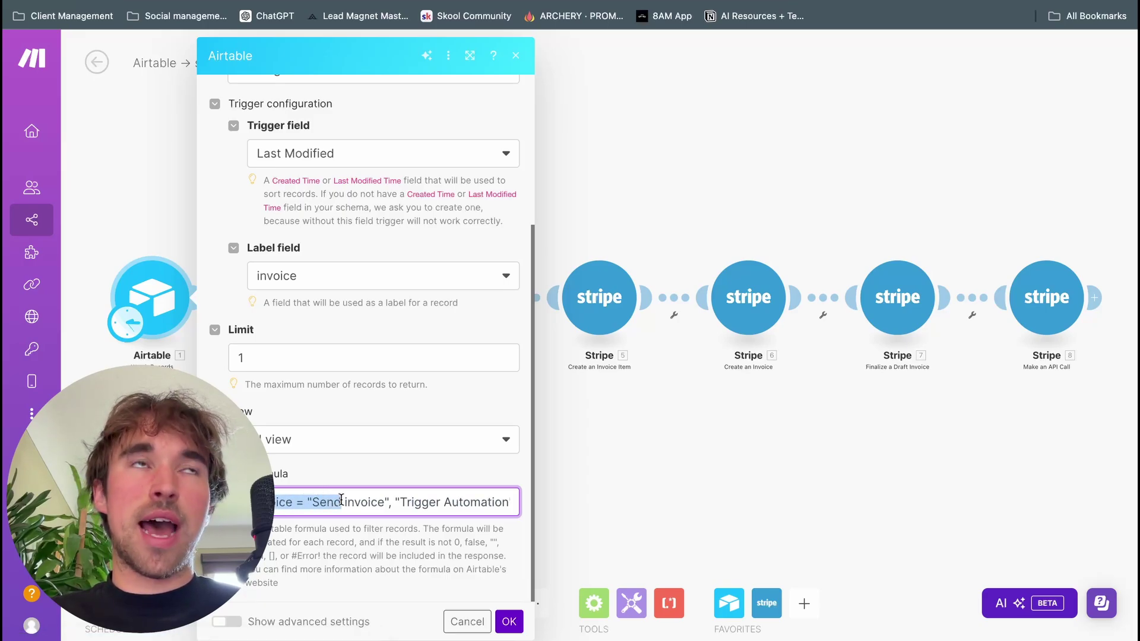
click(371, 502)
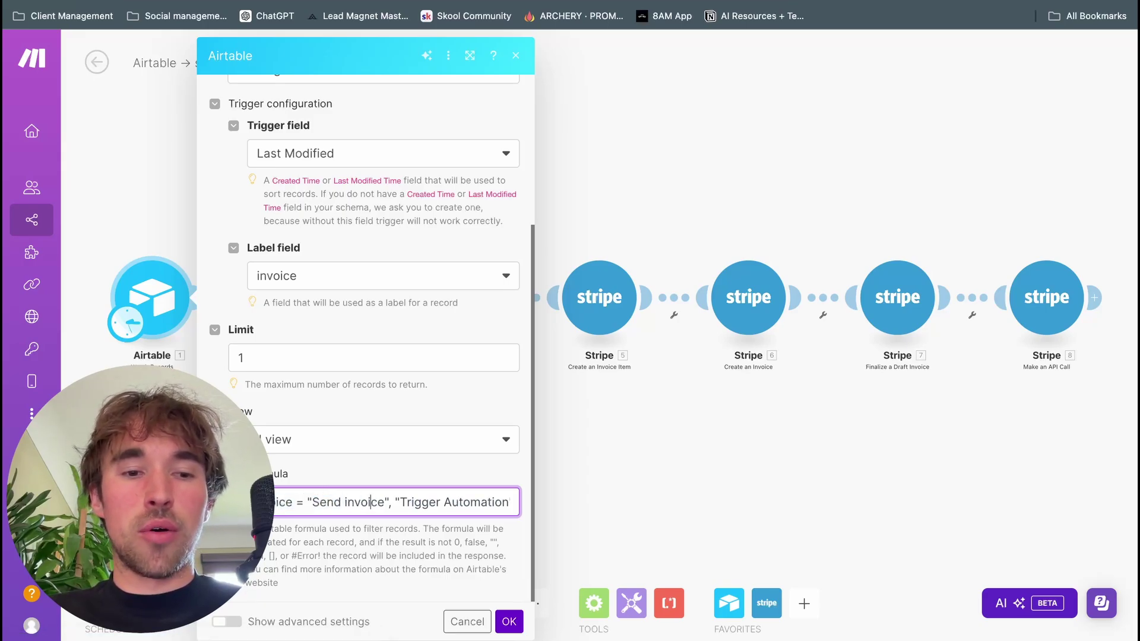
scroll(299, 510, right, 2)
scroll(309, 509, left, 2)
scroll(359, 509, right, 2)
scroll(359, 510, left, 1)
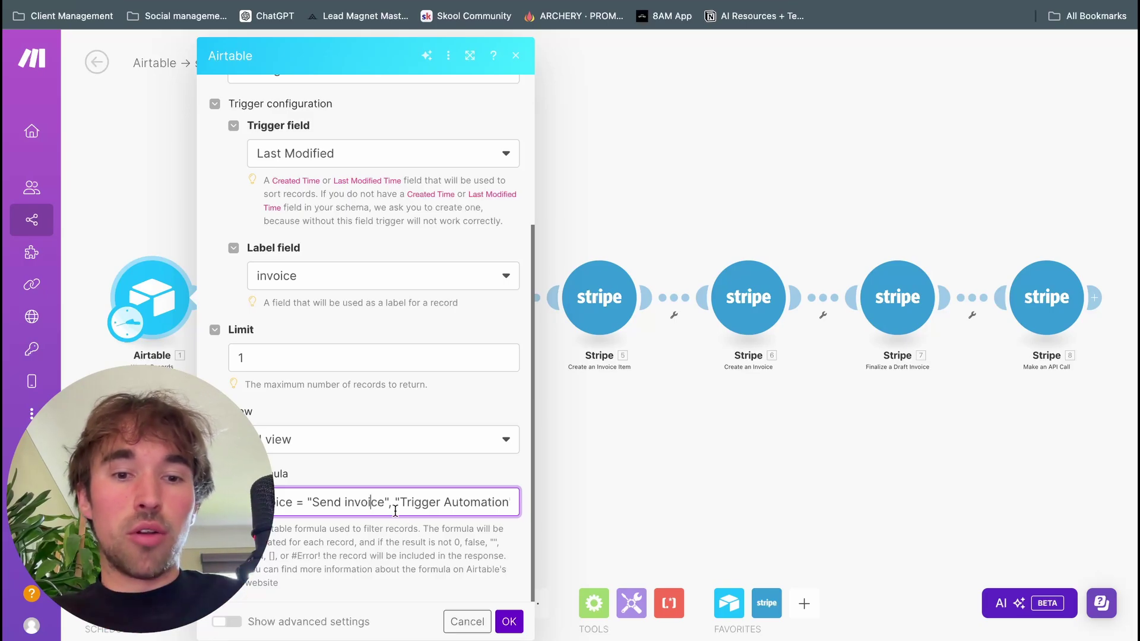
key(End)
key(Home)
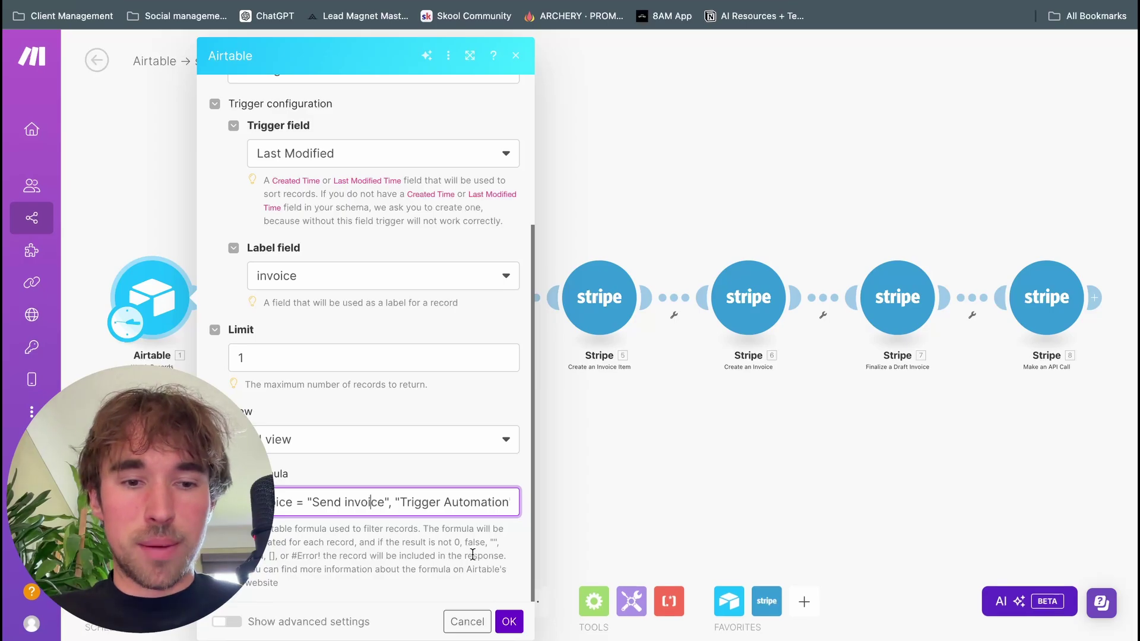
click(509, 621)
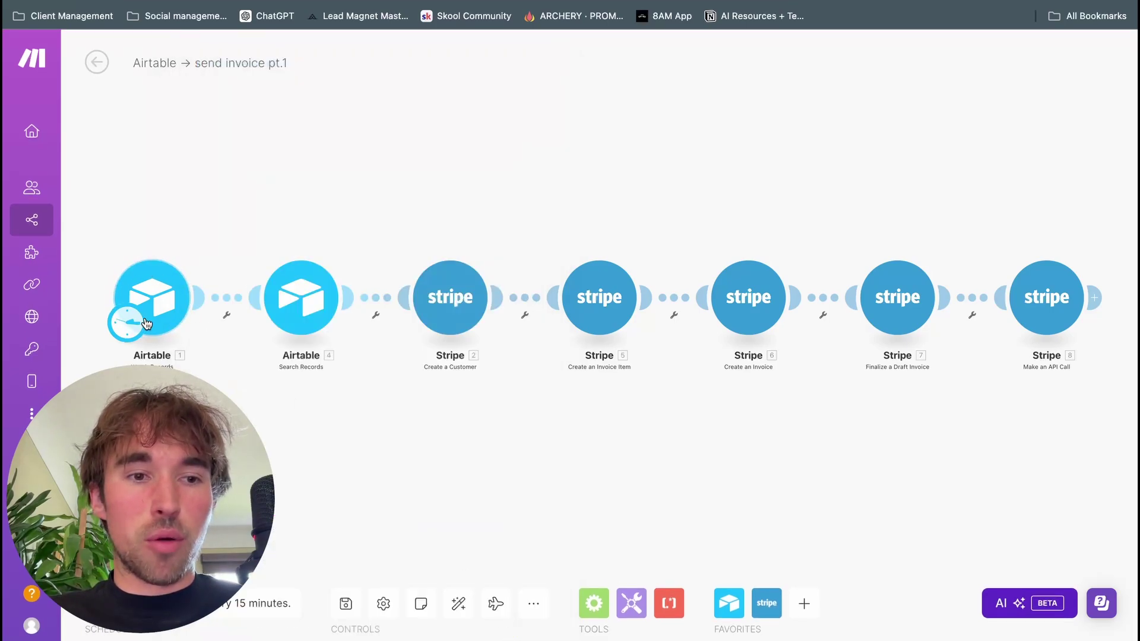
Step: Try the Once and Every day run options in the scenario's schedule settings, and discard them
click(128, 322)
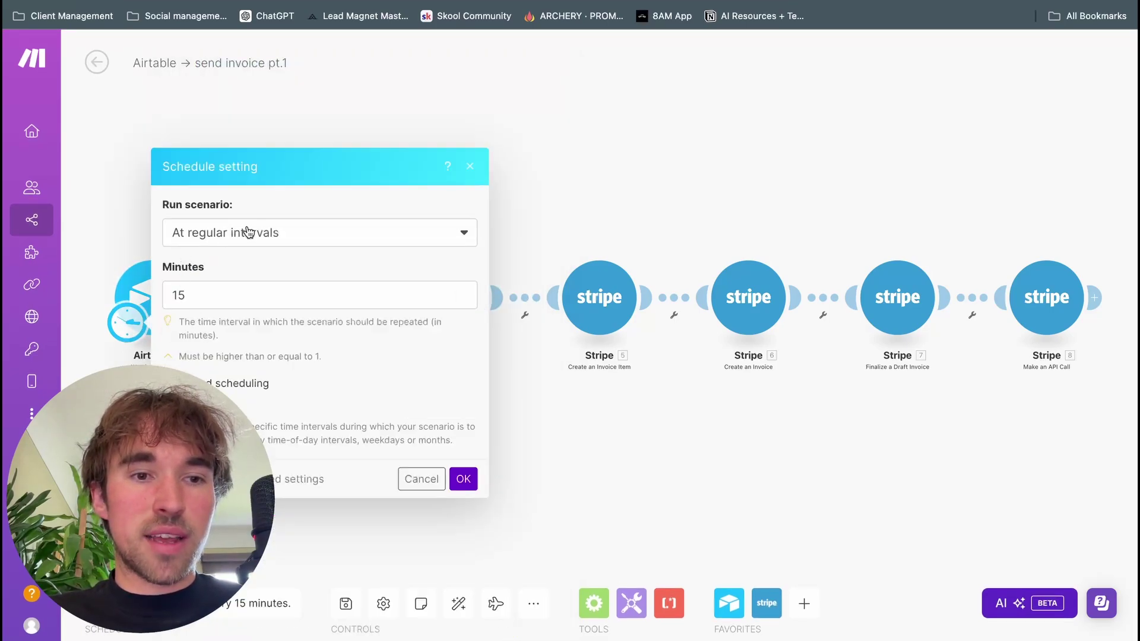
click(246, 232)
click(203, 286)
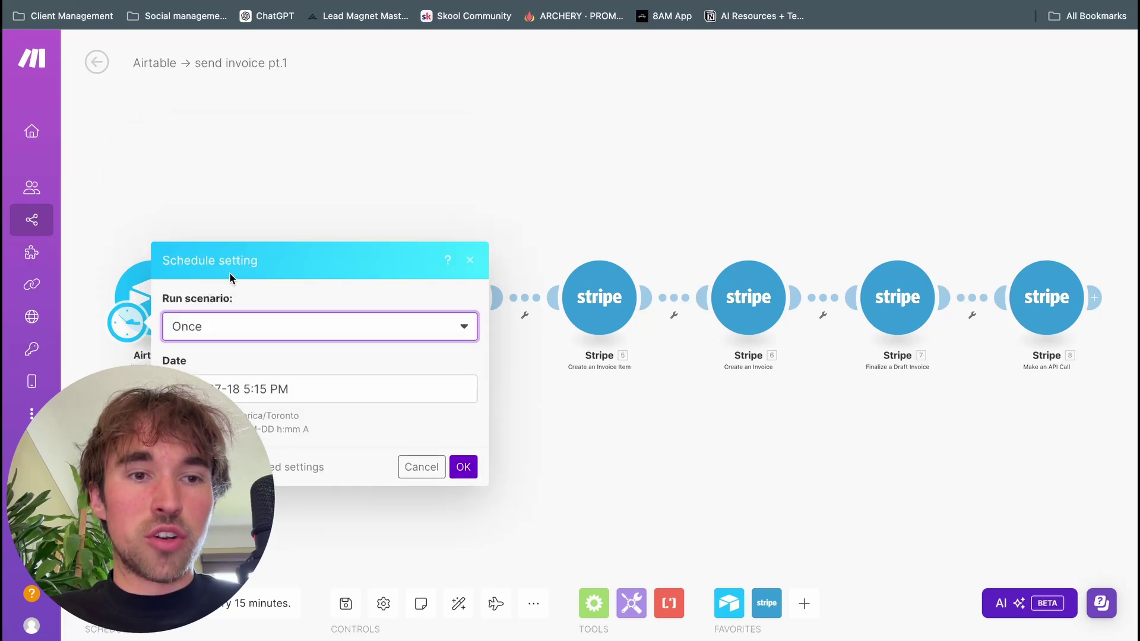
click(244, 292)
click(243, 361)
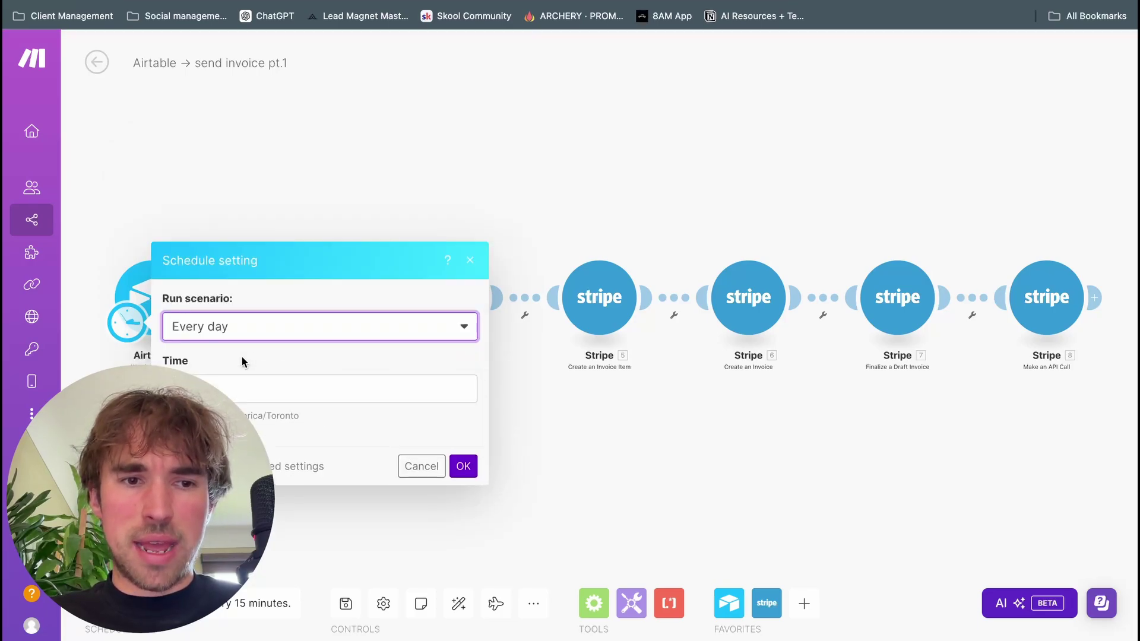
click(238, 348)
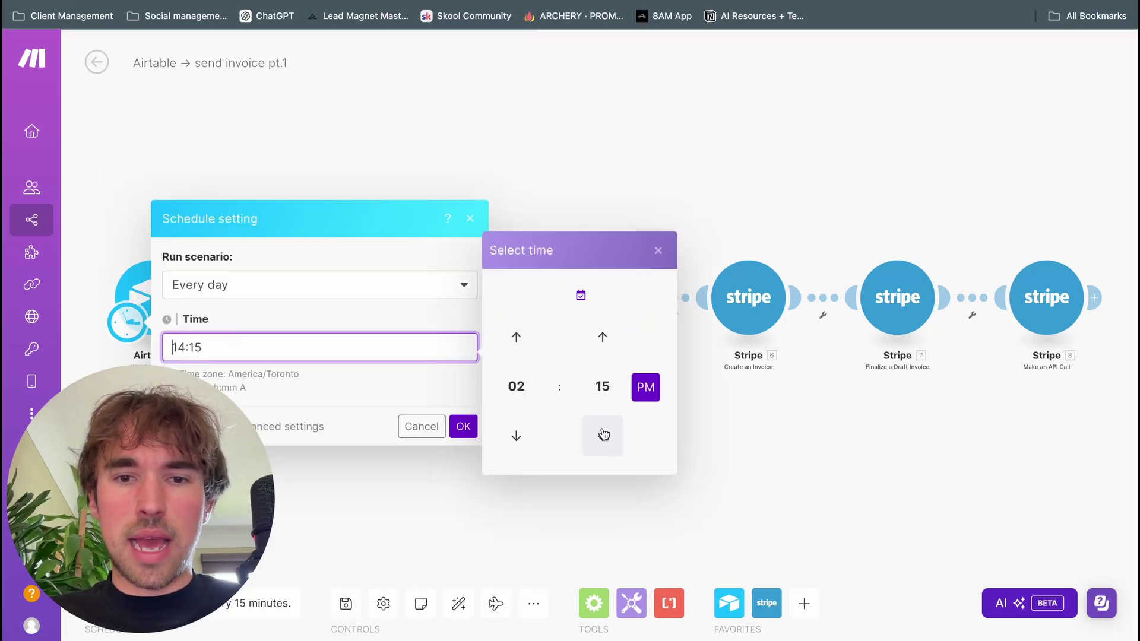
click(582, 481)
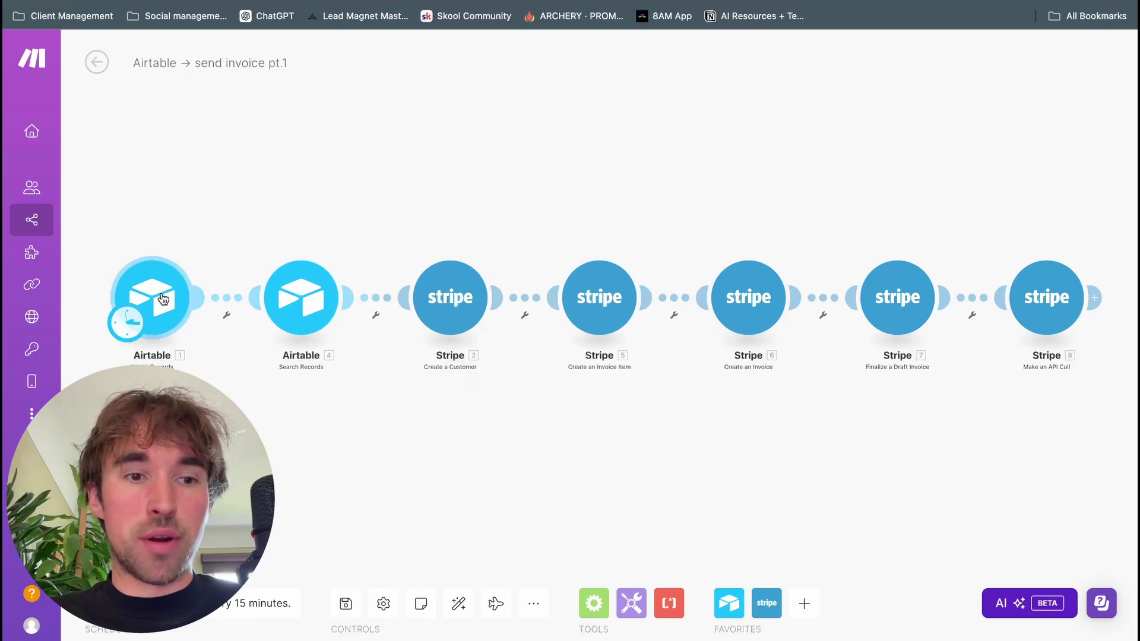
Step: Review the trigger's schedule settings for running at regular intervals, and close them without changes
click(161, 298)
click(140, 357)
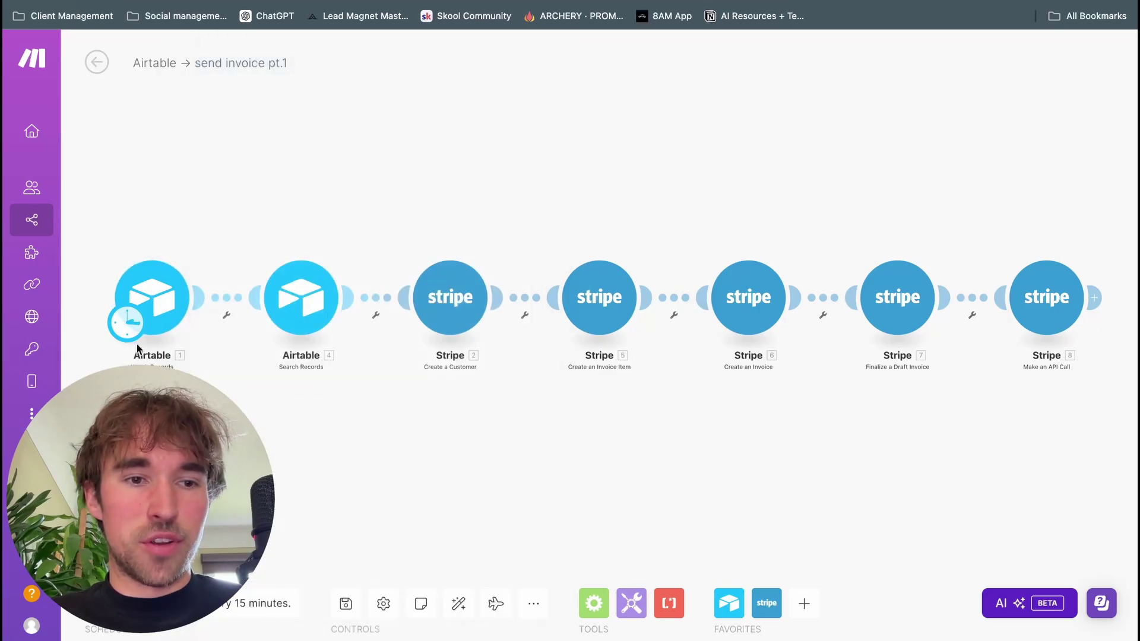
click(129, 325)
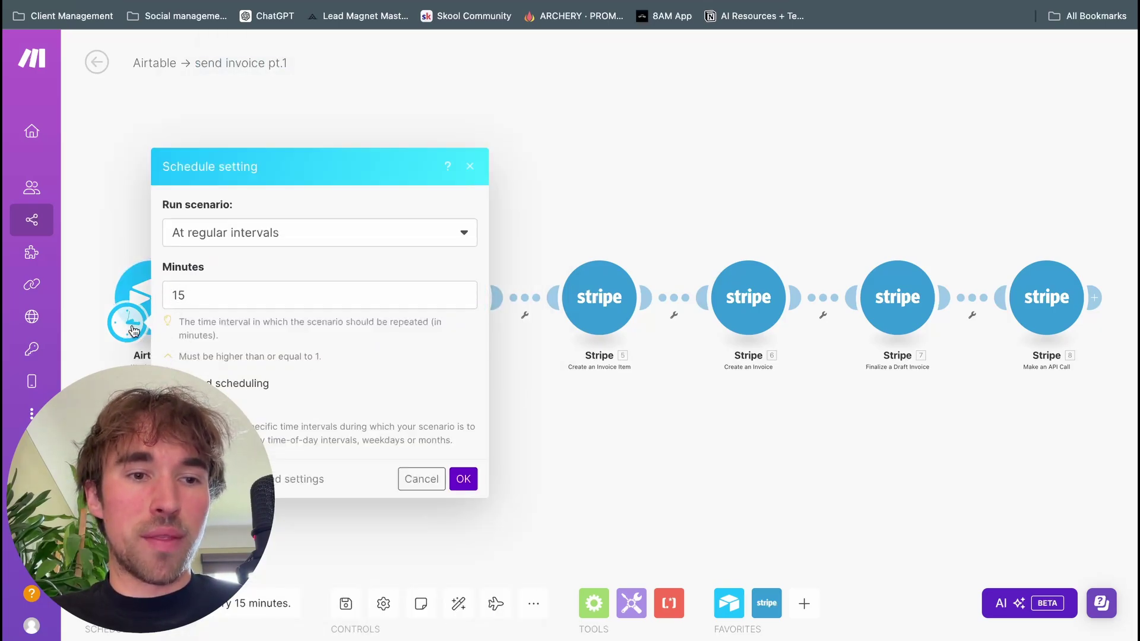
click(131, 327)
click(119, 335)
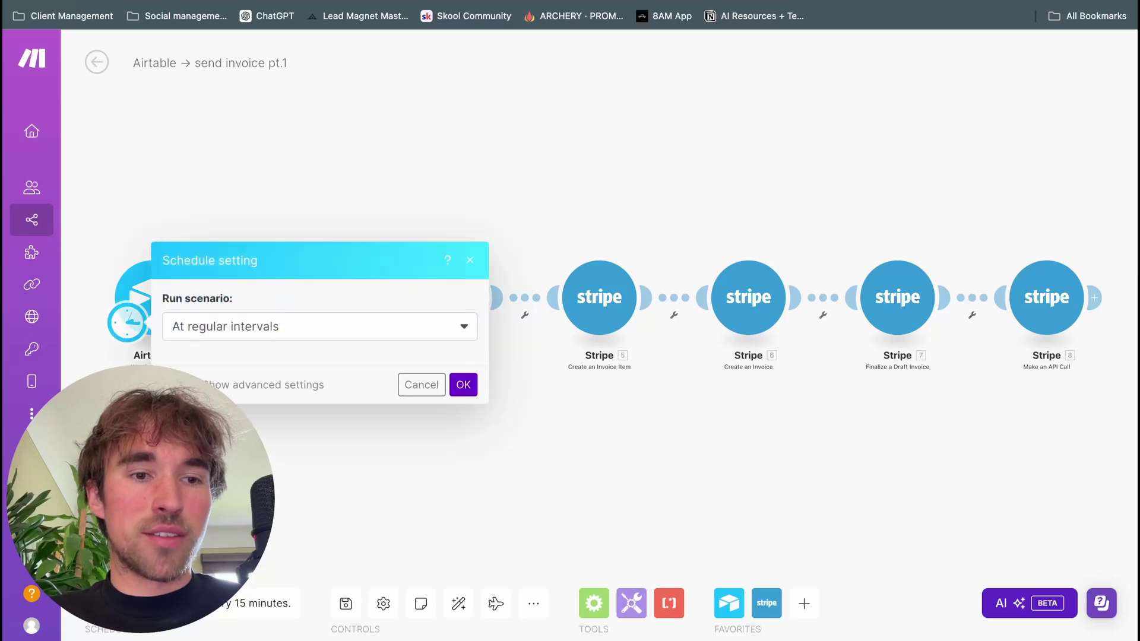
click(122, 332)
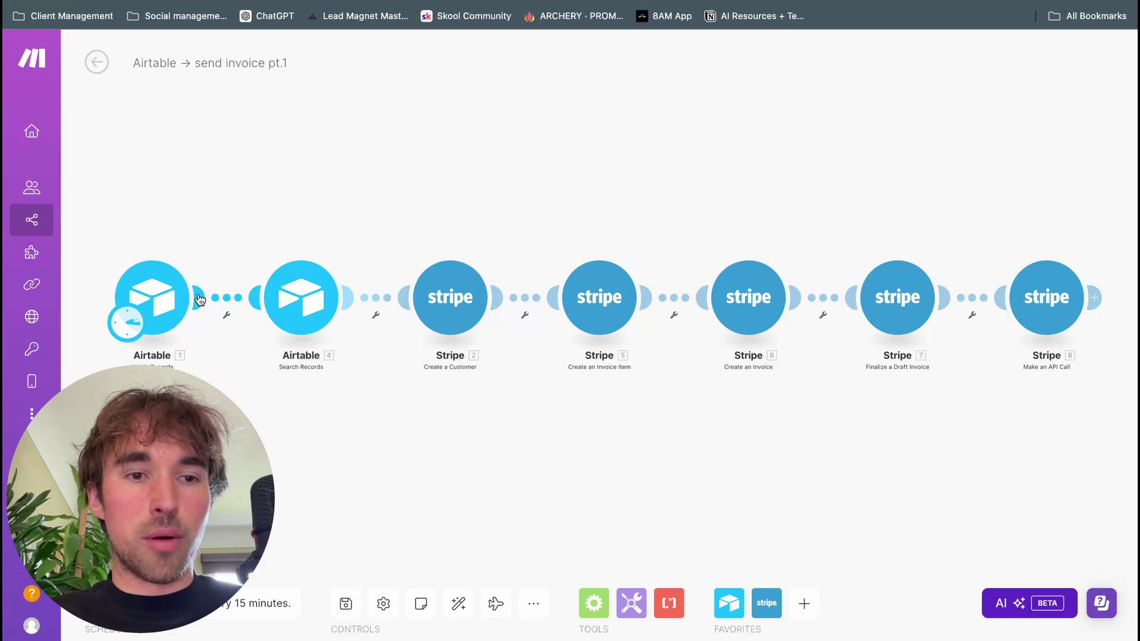
right_click(259, 151)
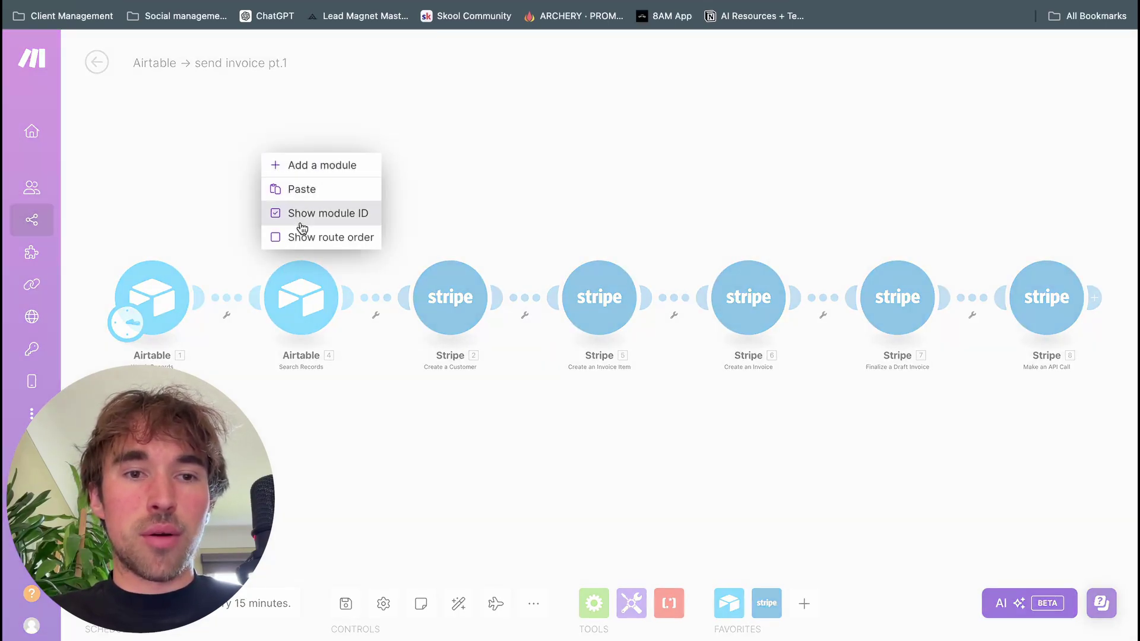
click(178, 126)
right_click(218, 126)
click(255, 144)
right_click(232, 156)
click(268, 190)
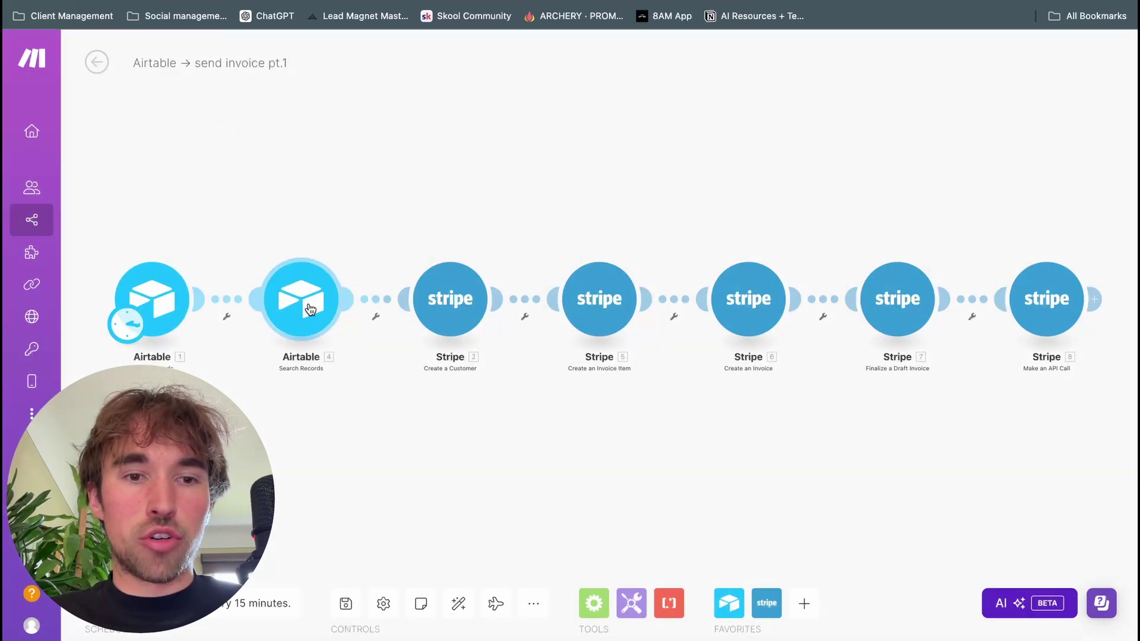
Step: Try adding a separate Airtable Search Records module above the flow, and delete it
right_click(283, 177)
click(308, 193)
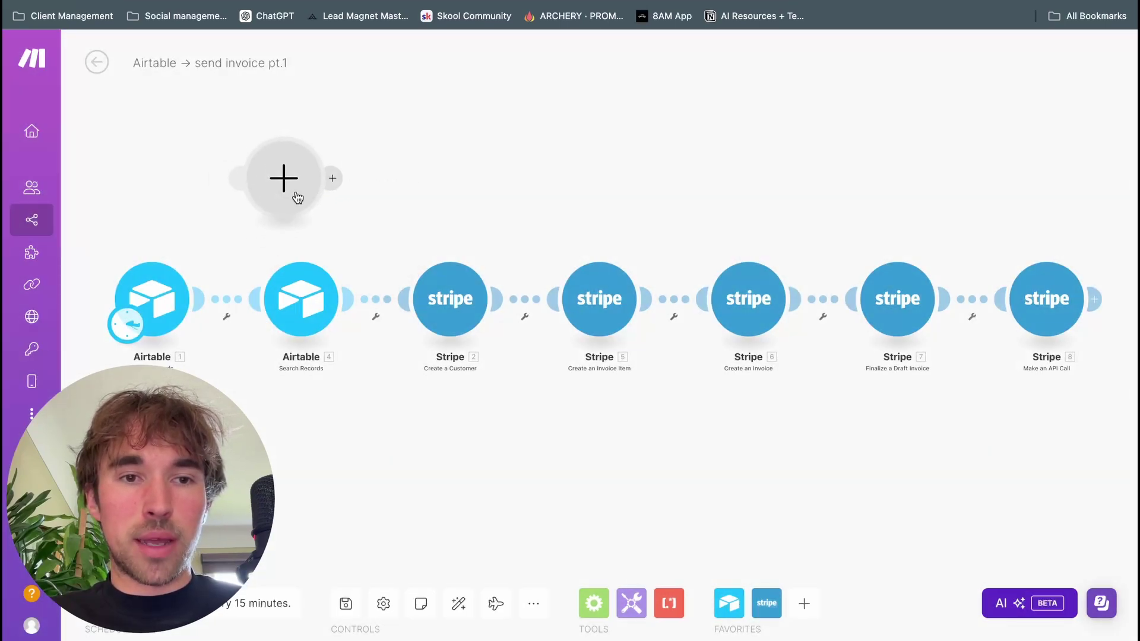
text(a)
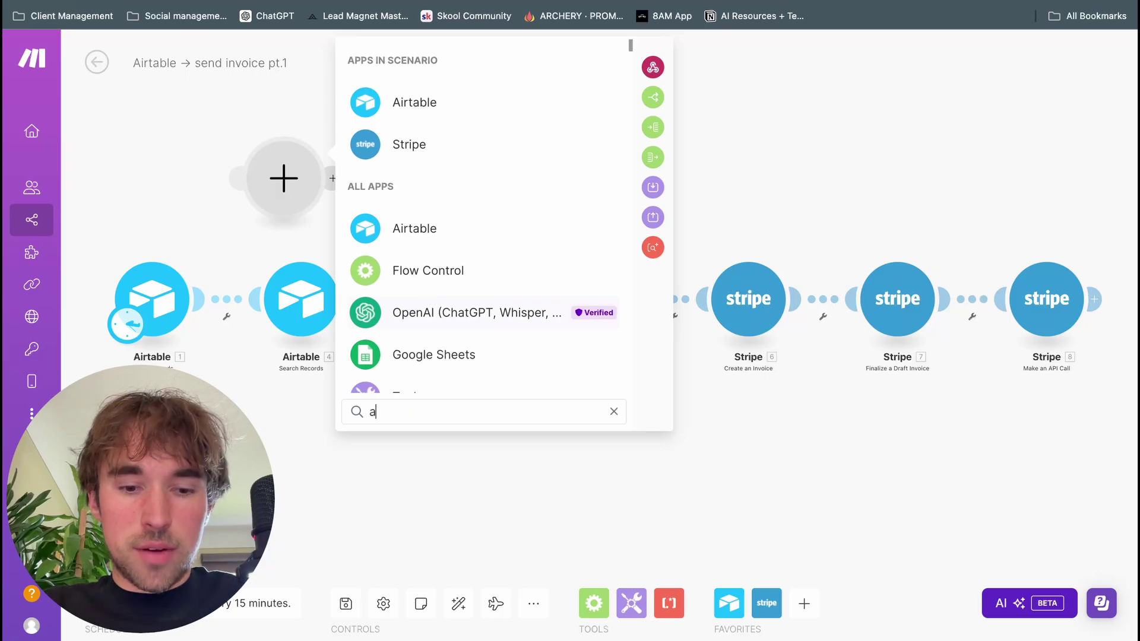
text(irta)
click(420, 59)
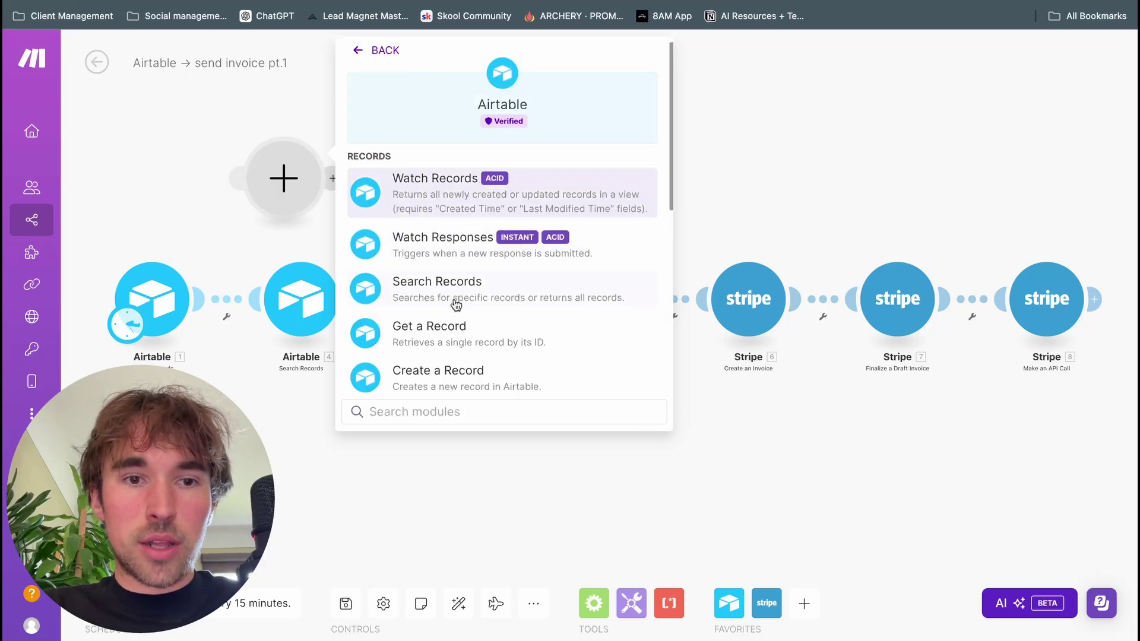
scroll(451, 214, down, 3)
scroll(439, 273, up, 1)
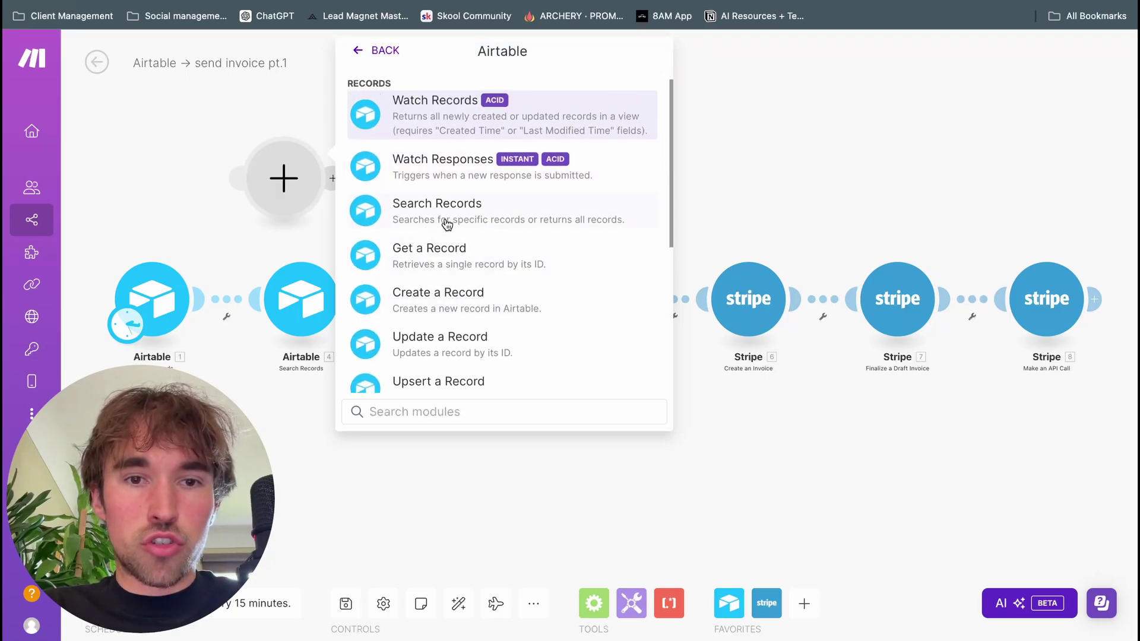
click(447, 225)
right_click(276, 184)
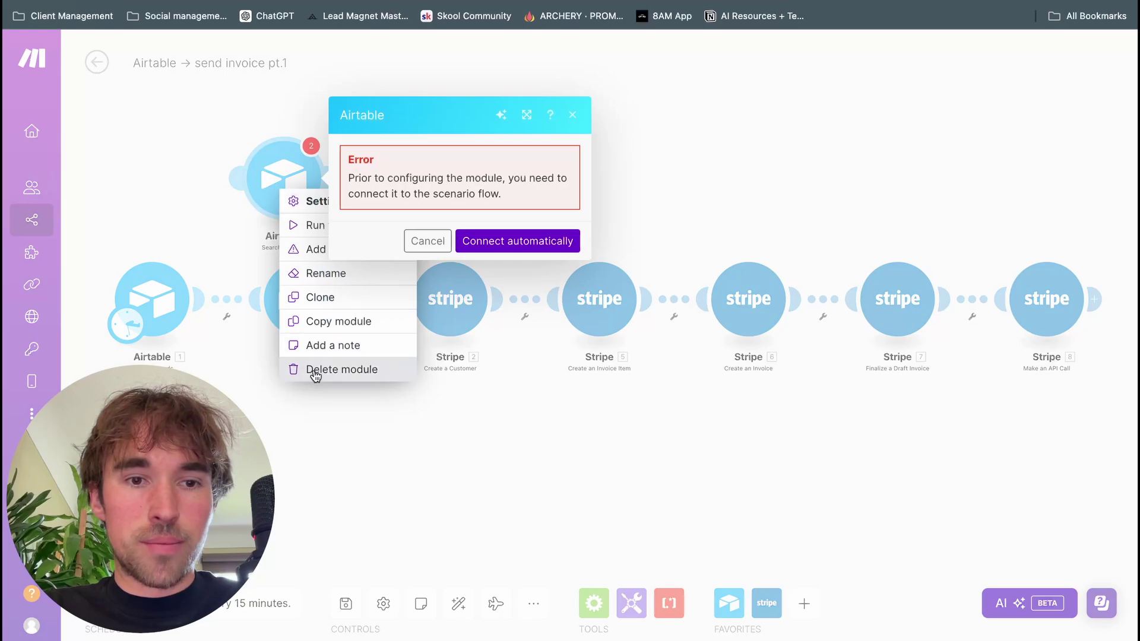
click(517, 241)
Step: Examine the existing Airtable Search Records module's table, view, selected output fields, formula and limit settings
click(301, 300)
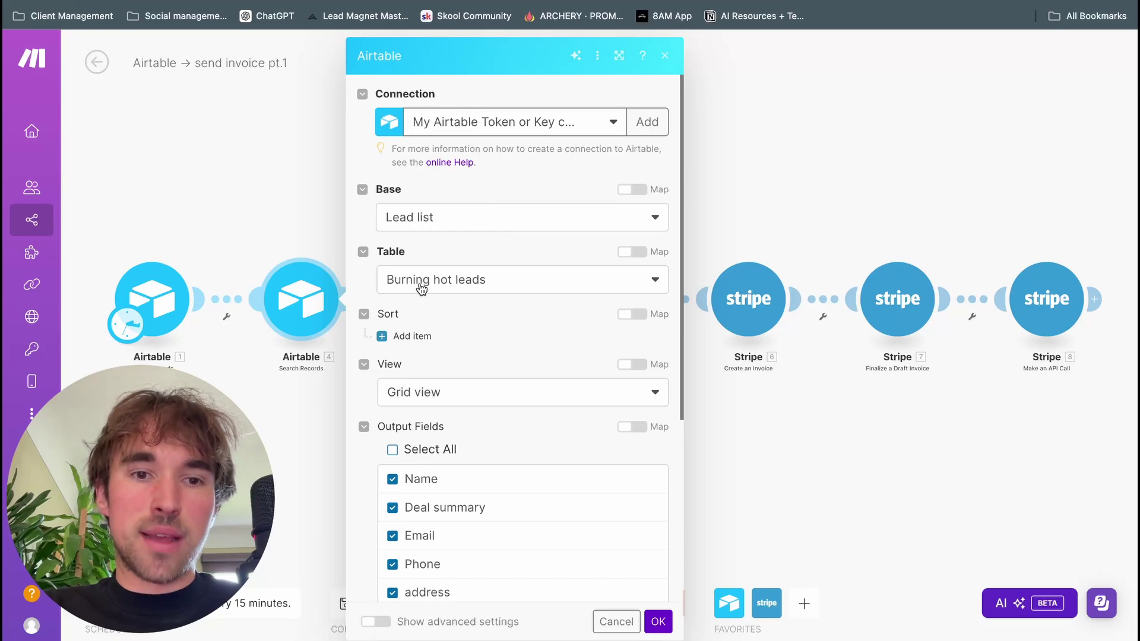
scroll(523, 368, down, 3)
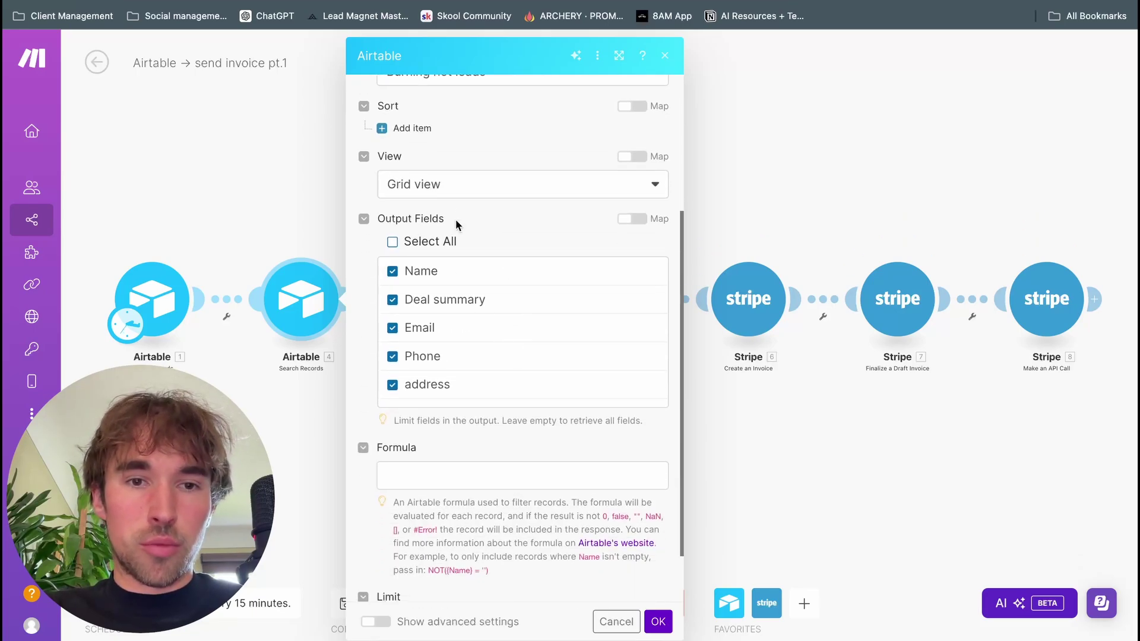
scroll(472, 302, down, 2)
scroll(473, 303, up, 1)
scroll(473, 303, down, 5)
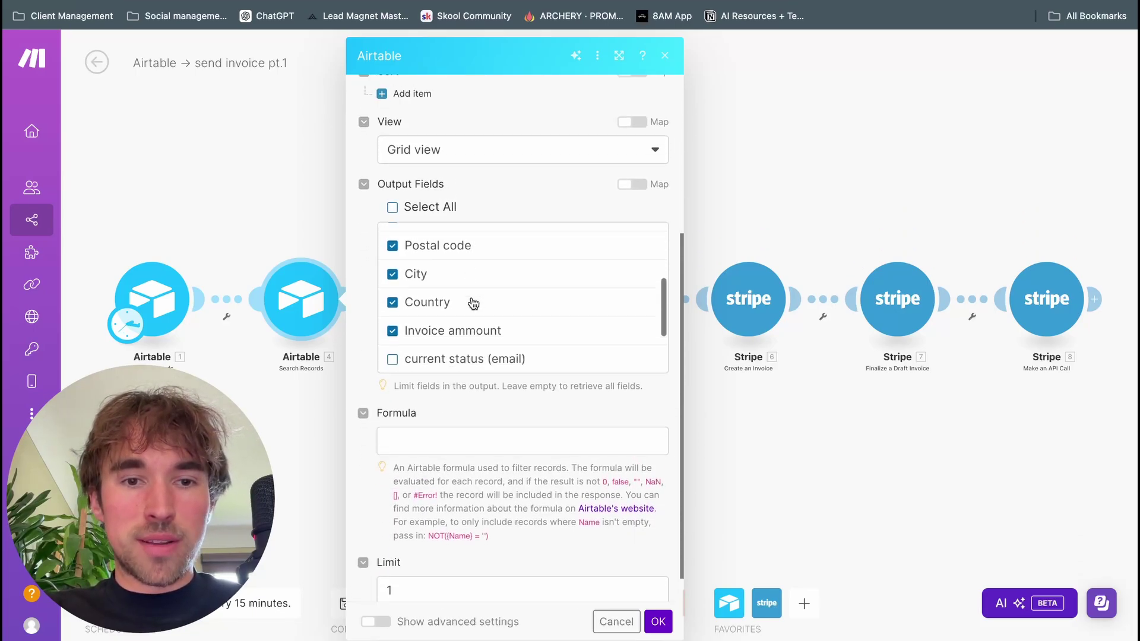
scroll(474, 304, up, 1)
scroll(473, 304, down, 1)
scroll(476, 359, up, 1)
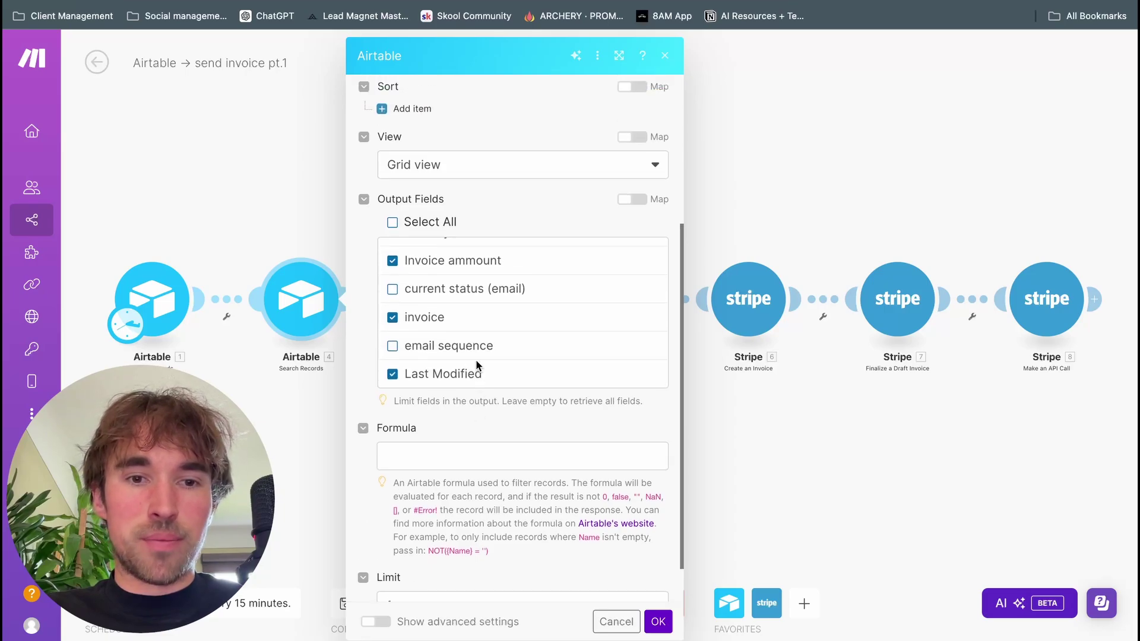
scroll(475, 446, up, 1)
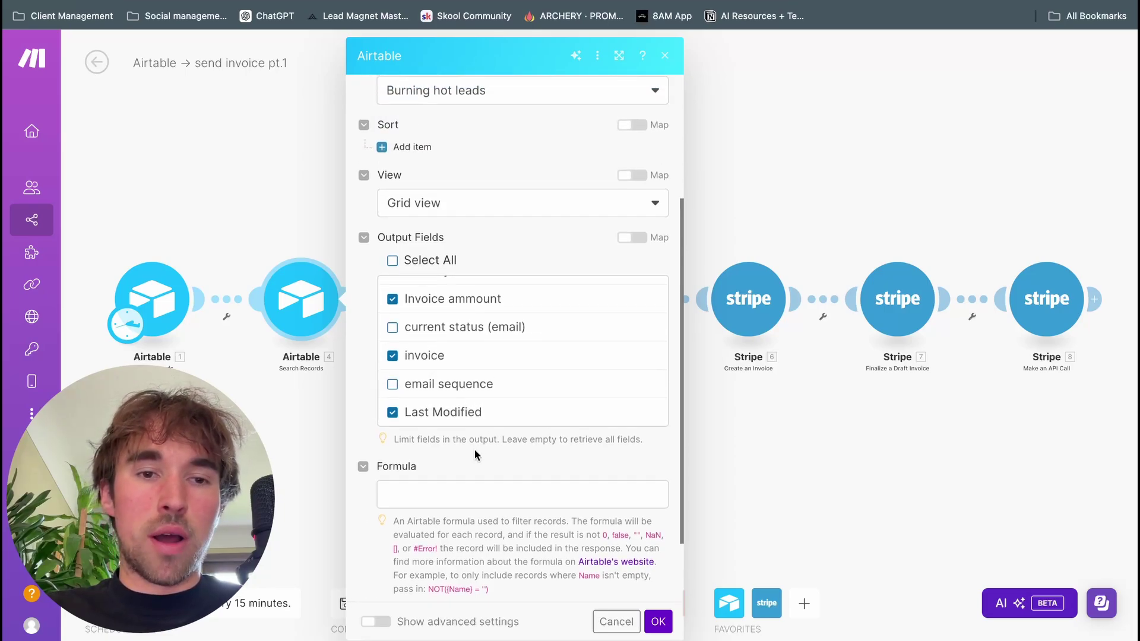
scroll(504, 440, up, 3)
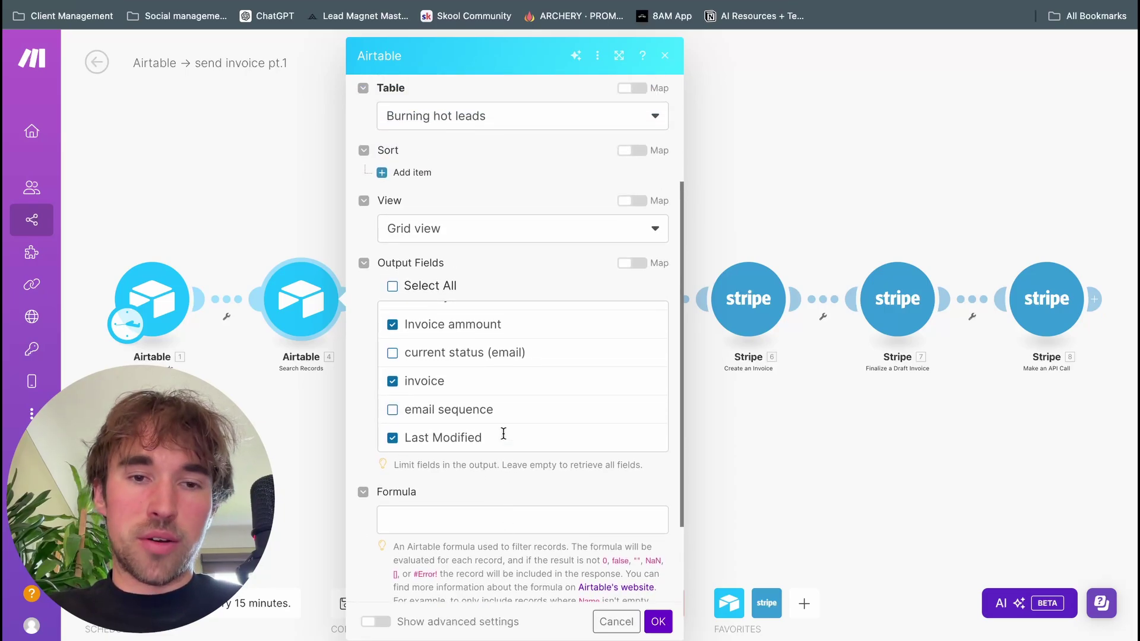
scroll(487, 442, down, 4)
scroll(496, 339, up, 5)
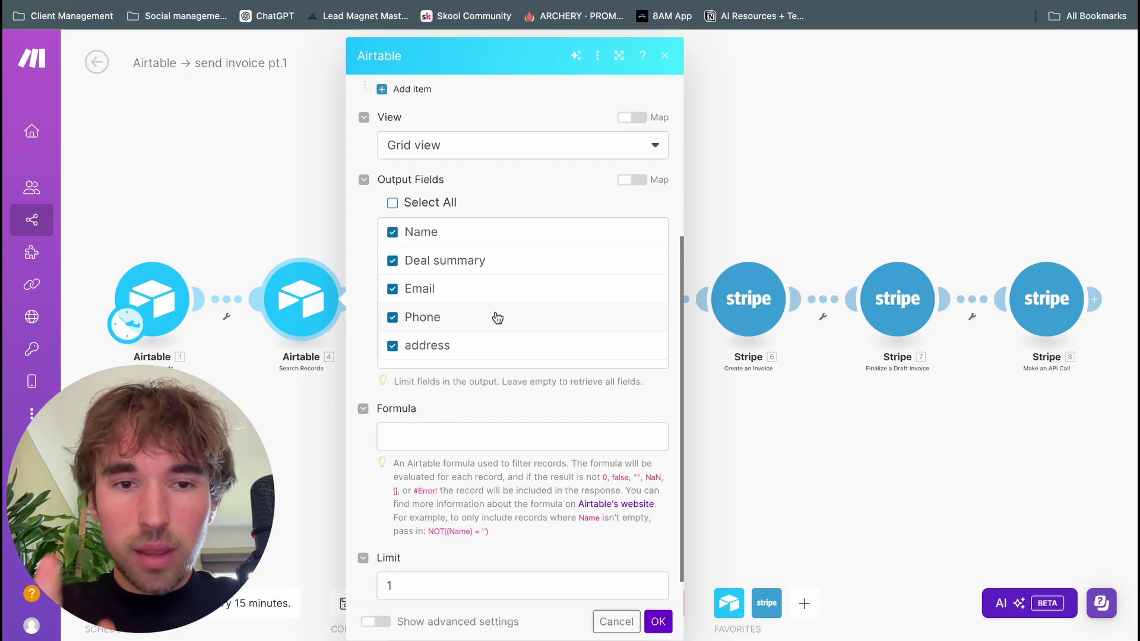
Step: Examine which output fields are selected in the Airtable Search Records module, from Name to Last Modified, and close its settings
scroll(496, 323, up, 1)
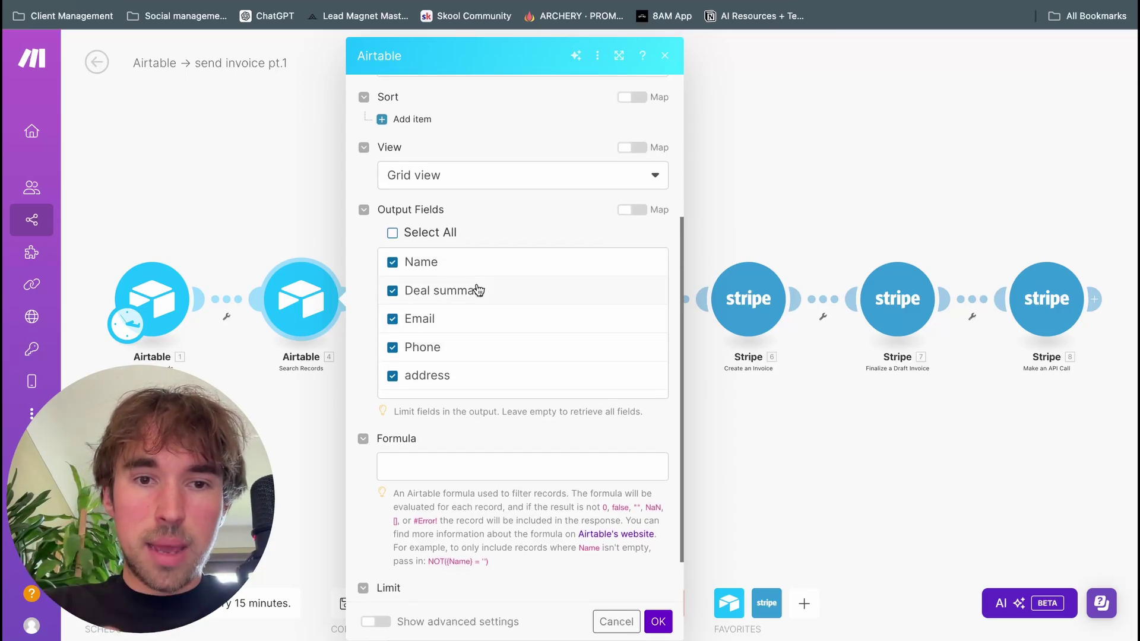
scroll(478, 288, down, 4)
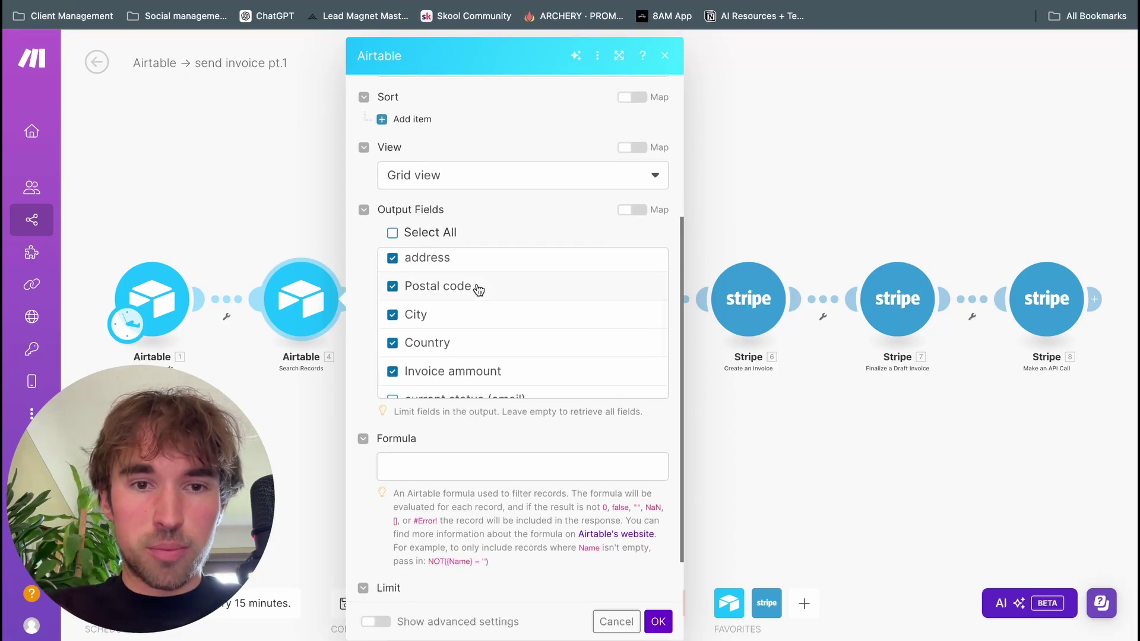
scroll(478, 289, down, 2)
scroll(479, 289, down, 1)
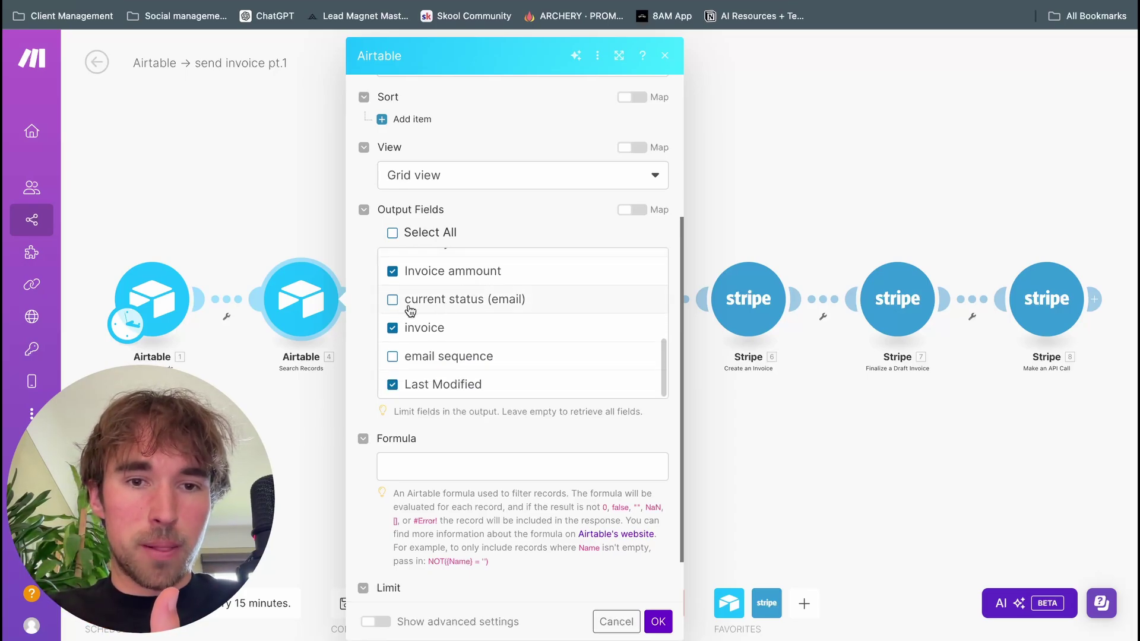
scroll(397, 306, down, 1)
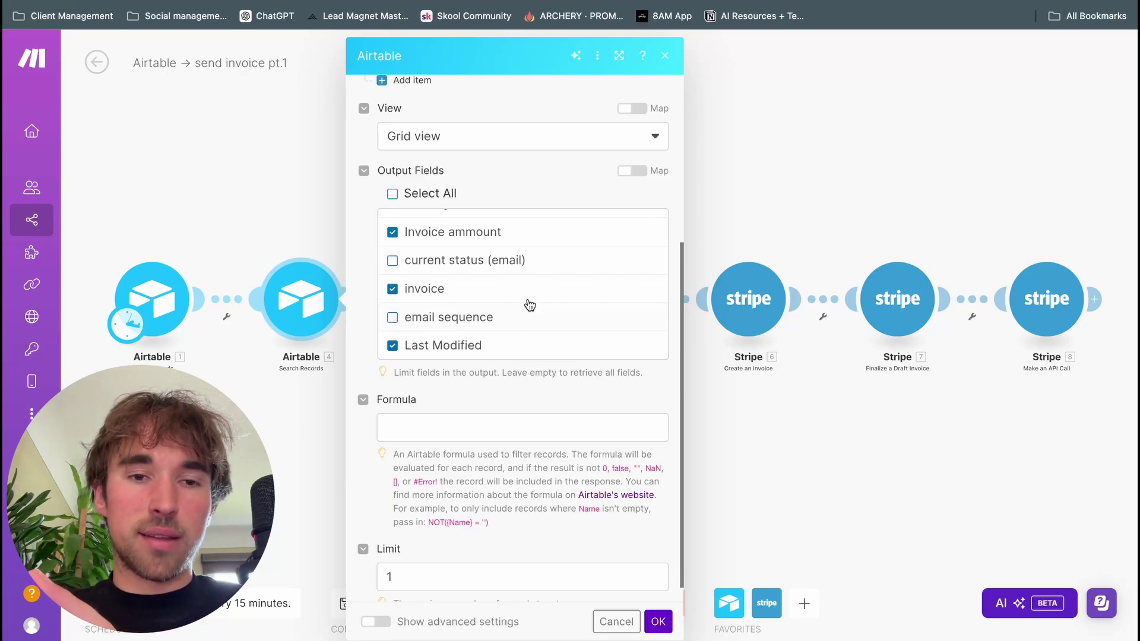
scroll(529, 288, down, 1)
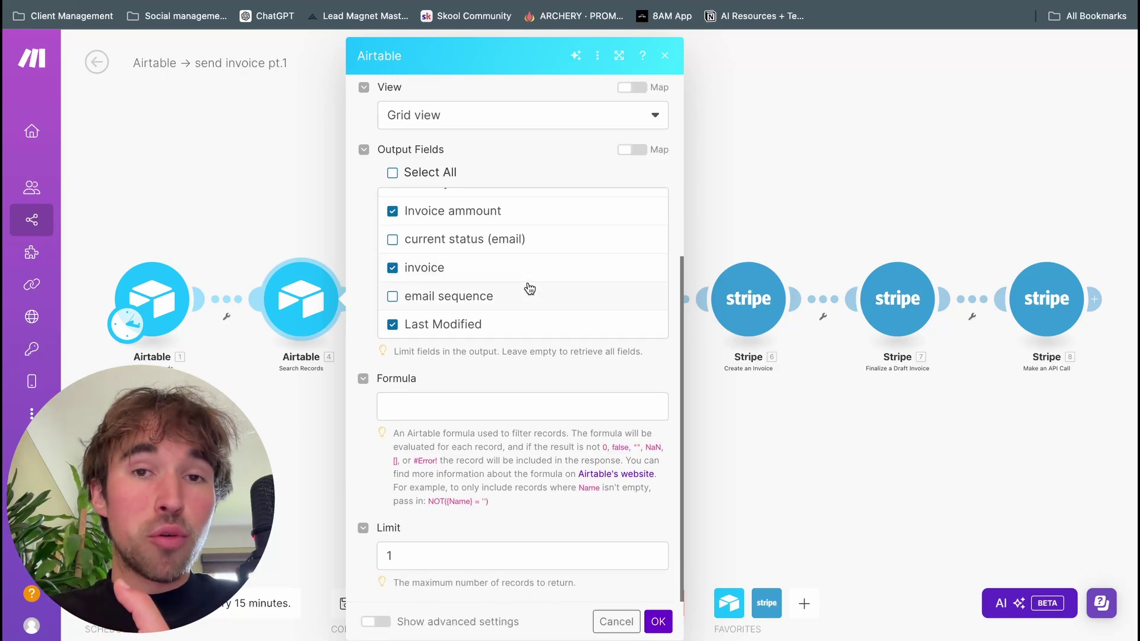
scroll(530, 289, up, 5)
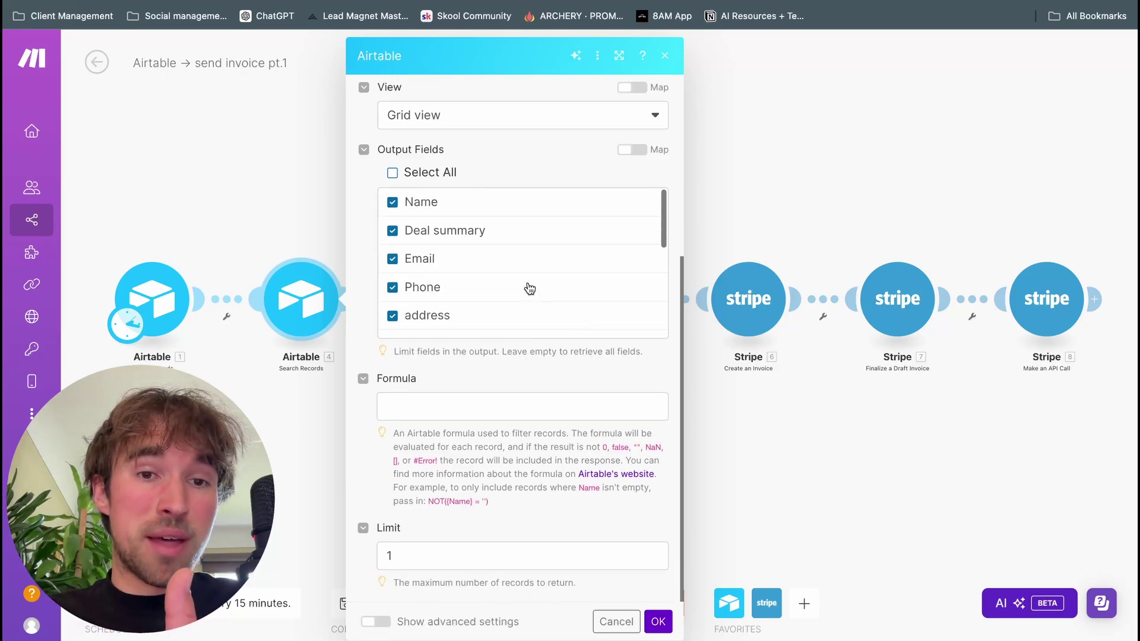
scroll(456, 287, down, 1)
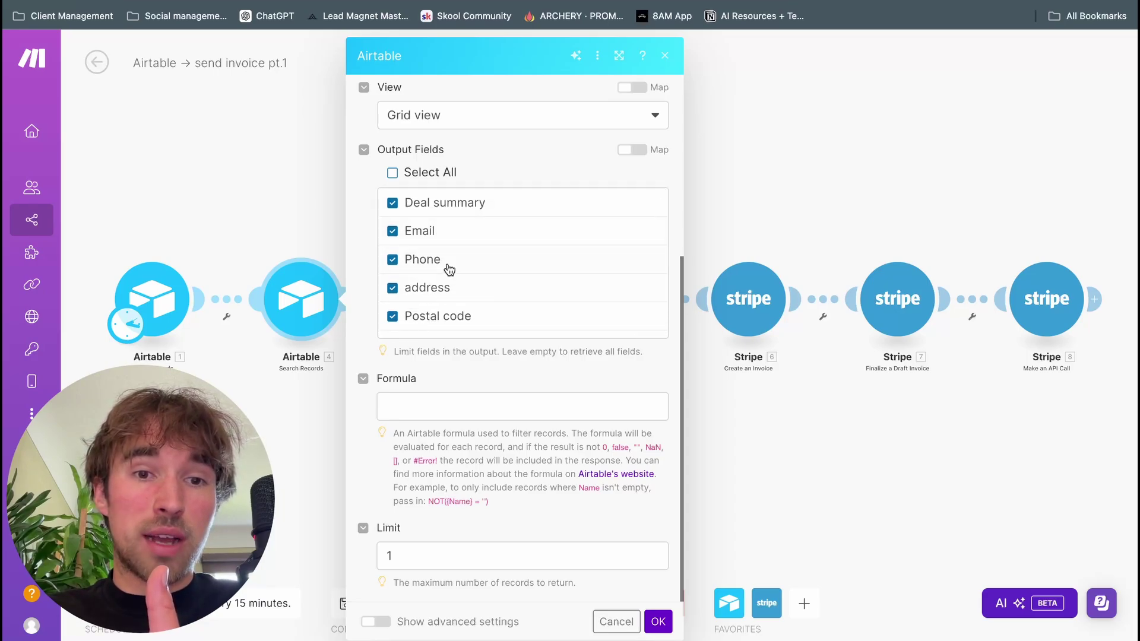
scroll(441, 249, up, 1)
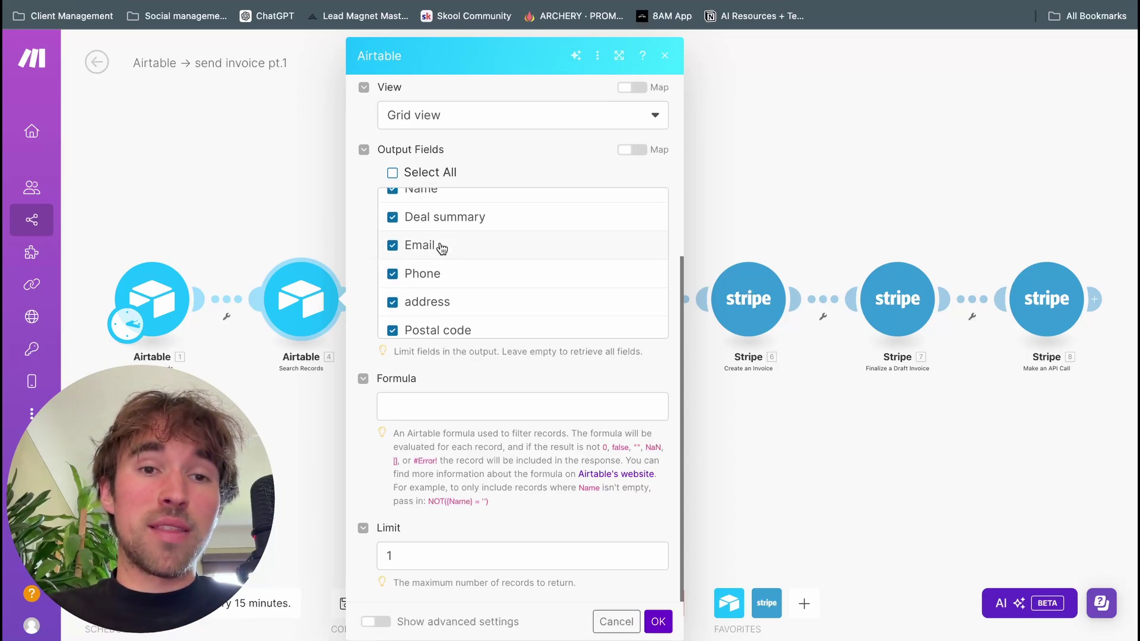
scroll(459, 251, down, 7)
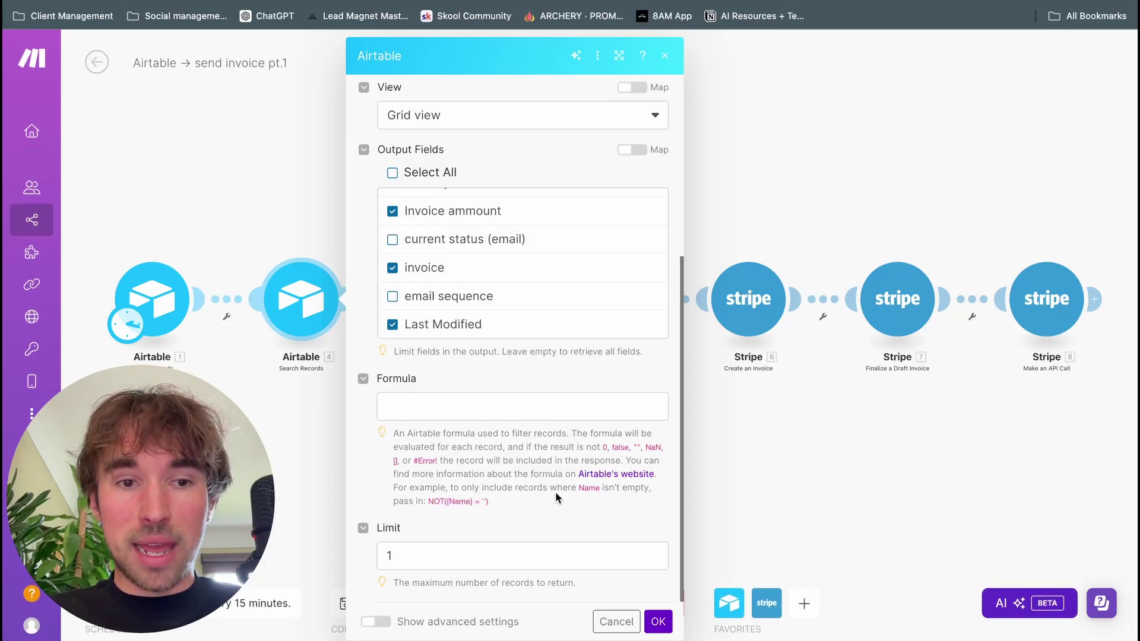
scroll(469, 270, up, 7)
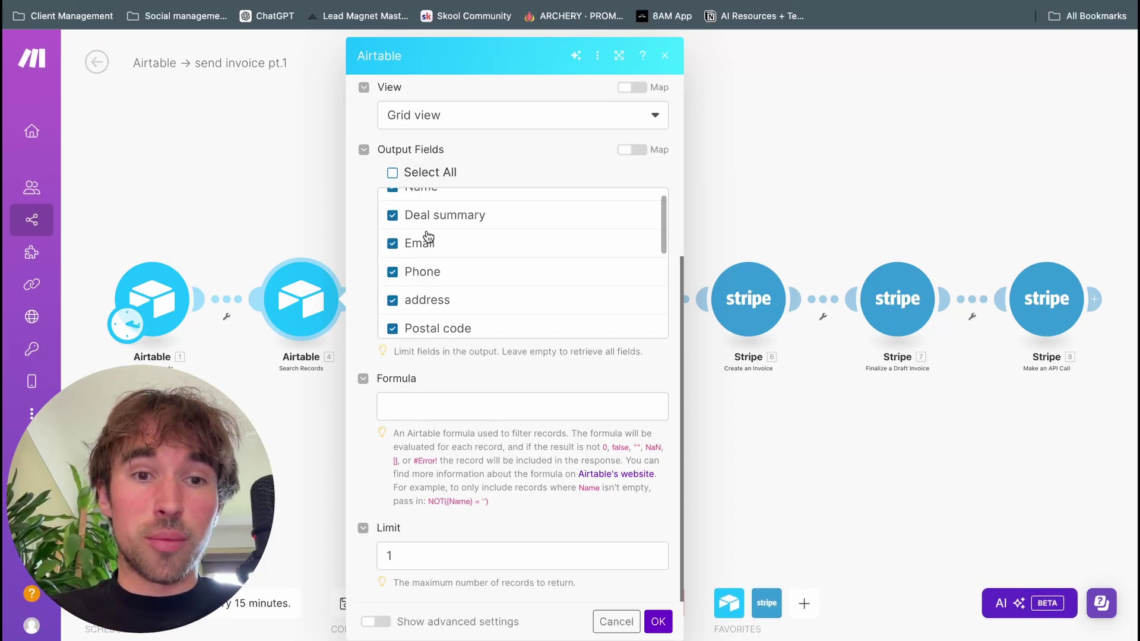
scroll(428, 261, down, 8)
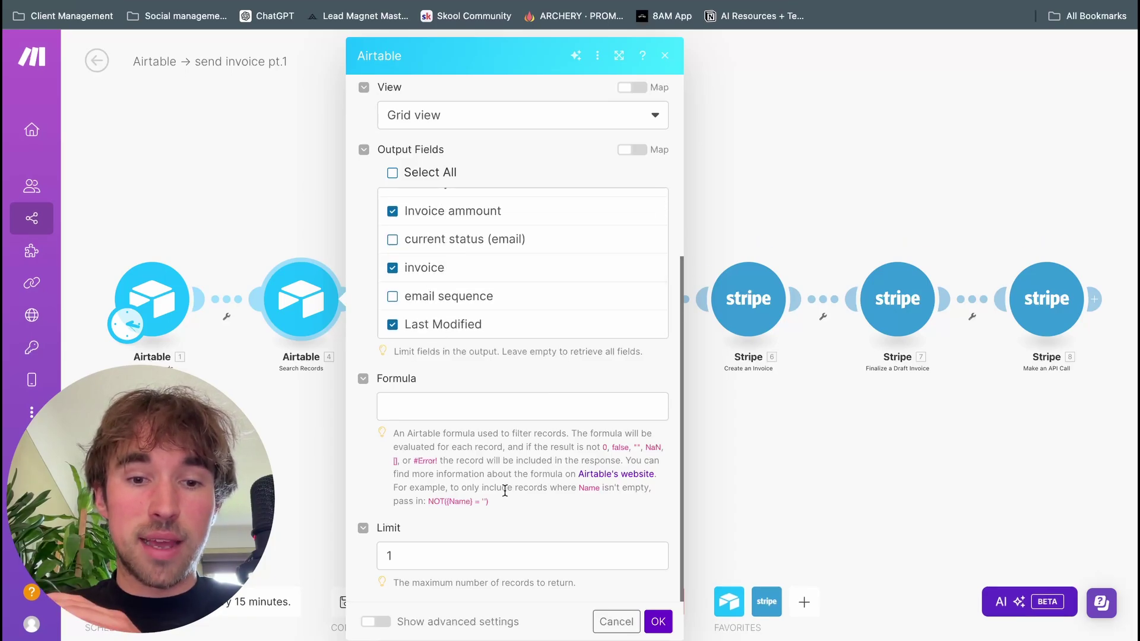
click(662, 621)
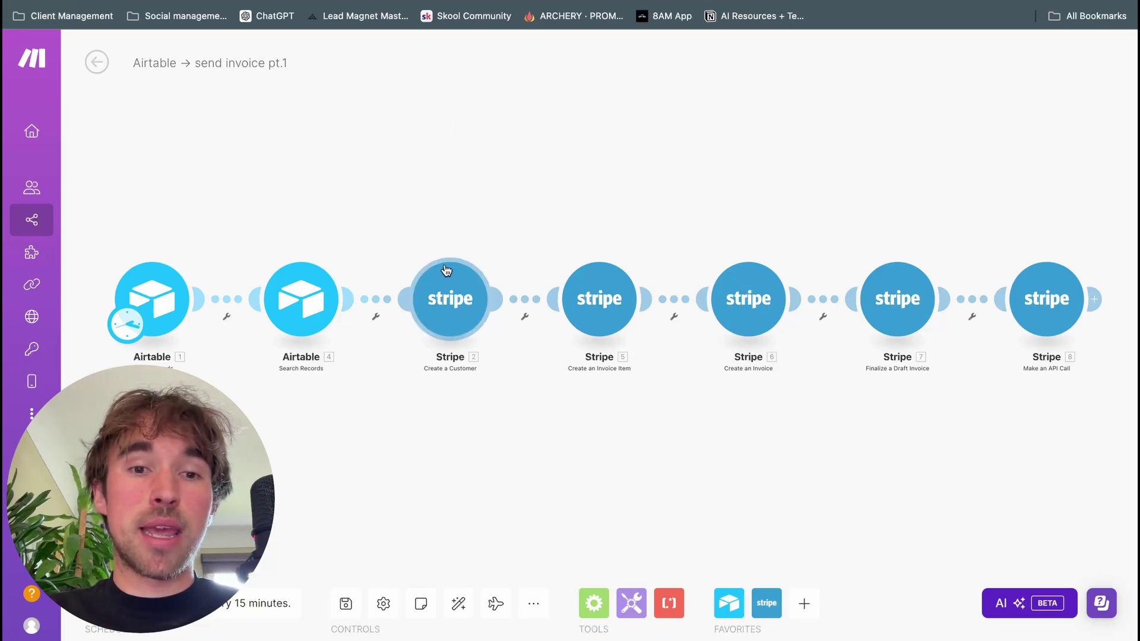
Step: Try adding a separate, unconnected Stripe Create a Customer module above the flow
right_click(435, 89)
click(475, 101)
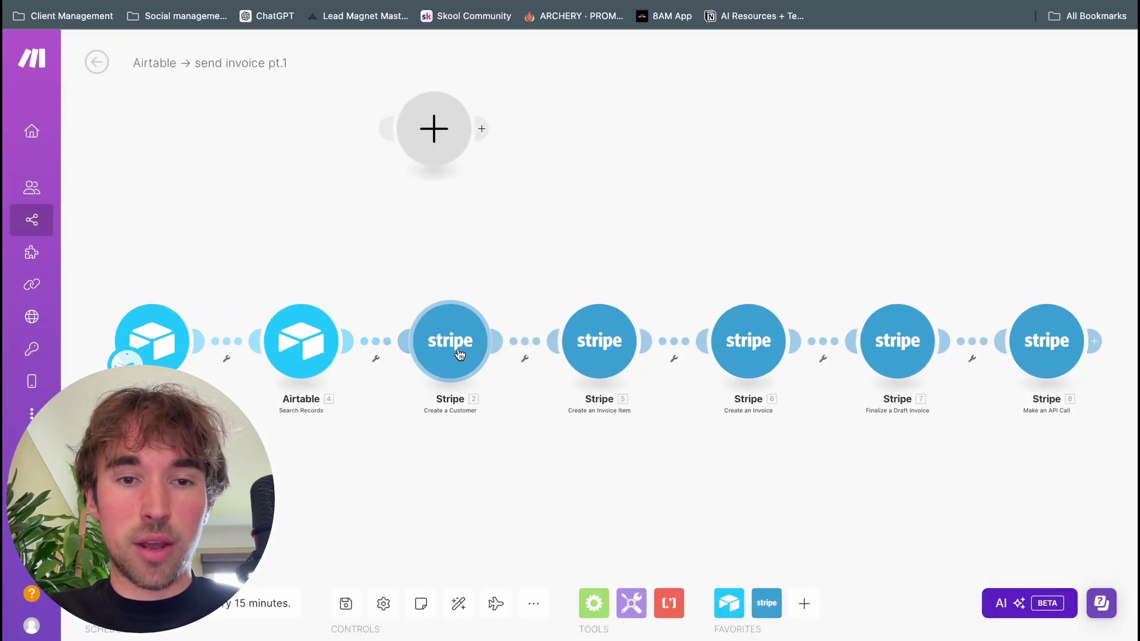
click(437, 139)
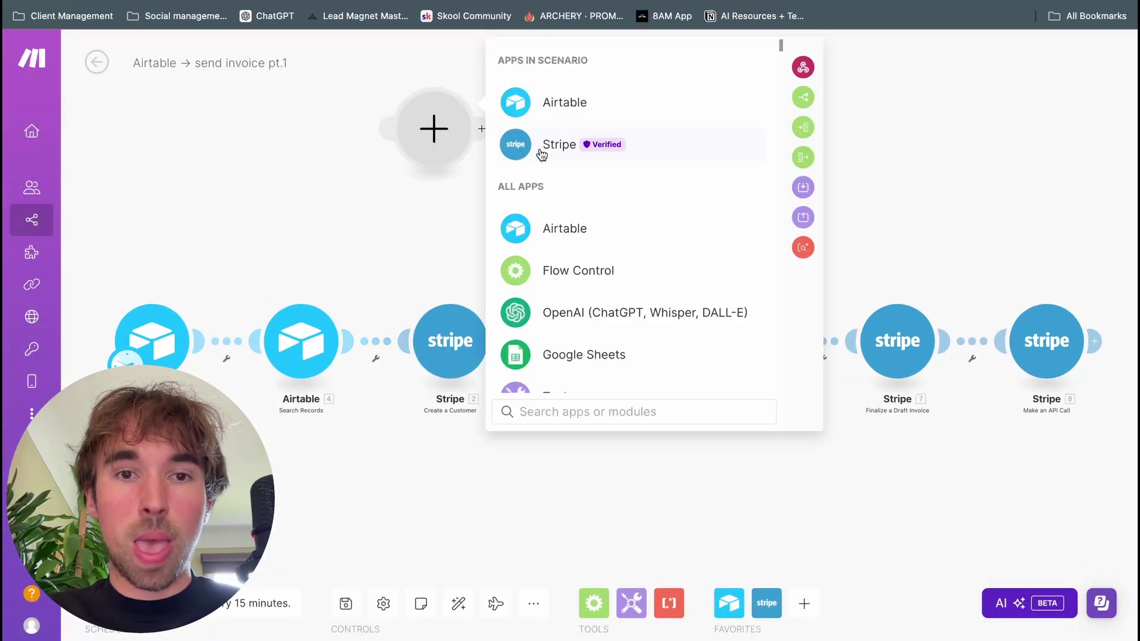
click(541, 152)
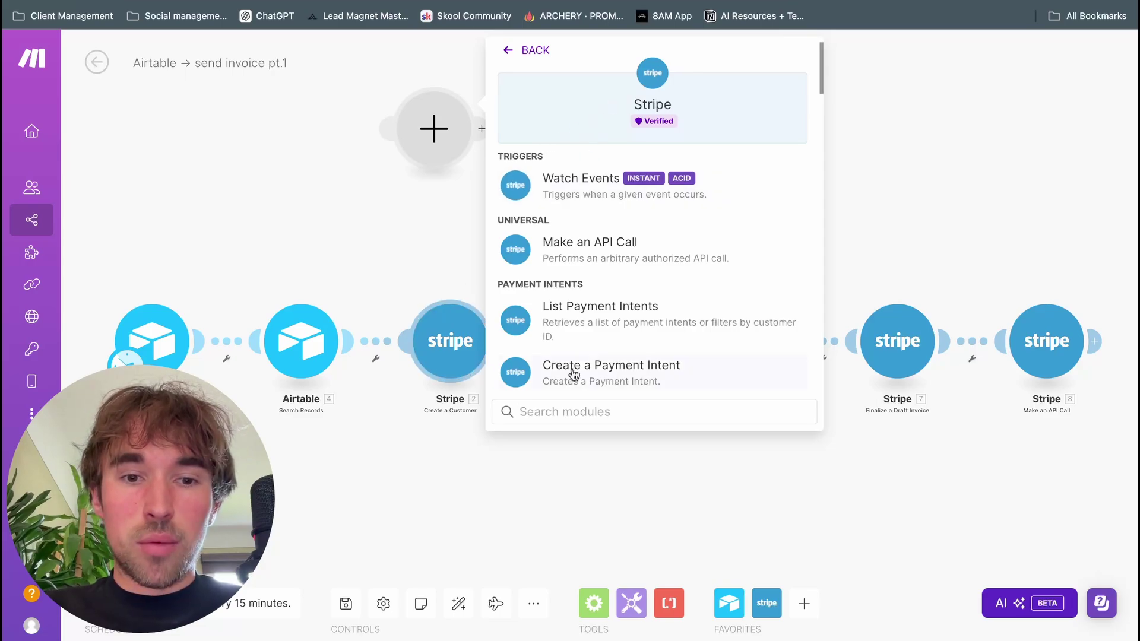
text(create)
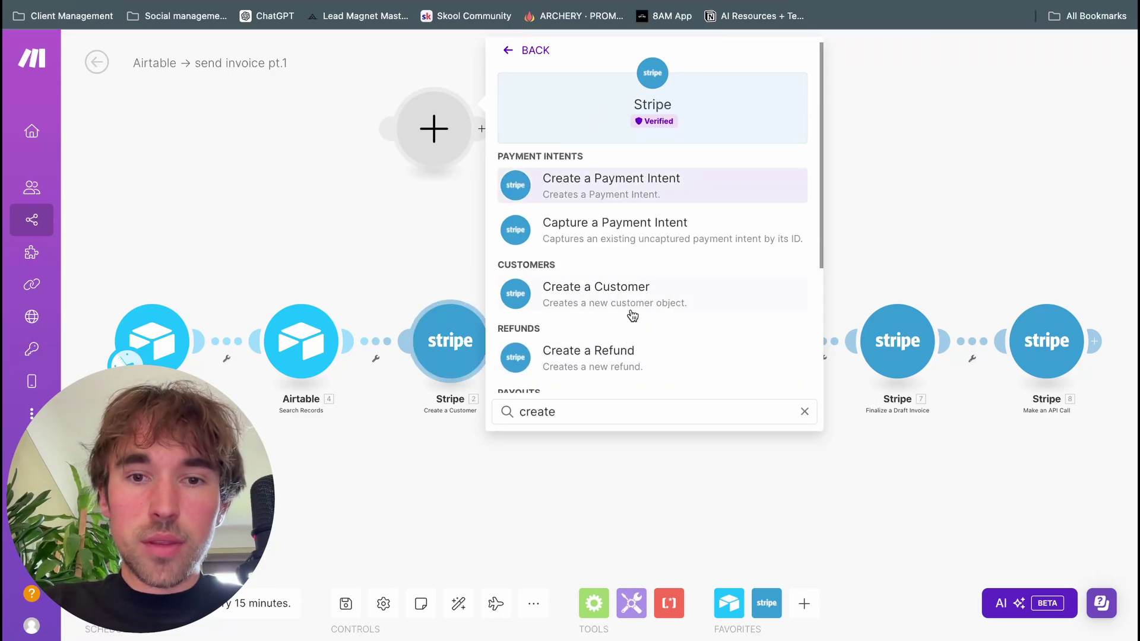
click(634, 290)
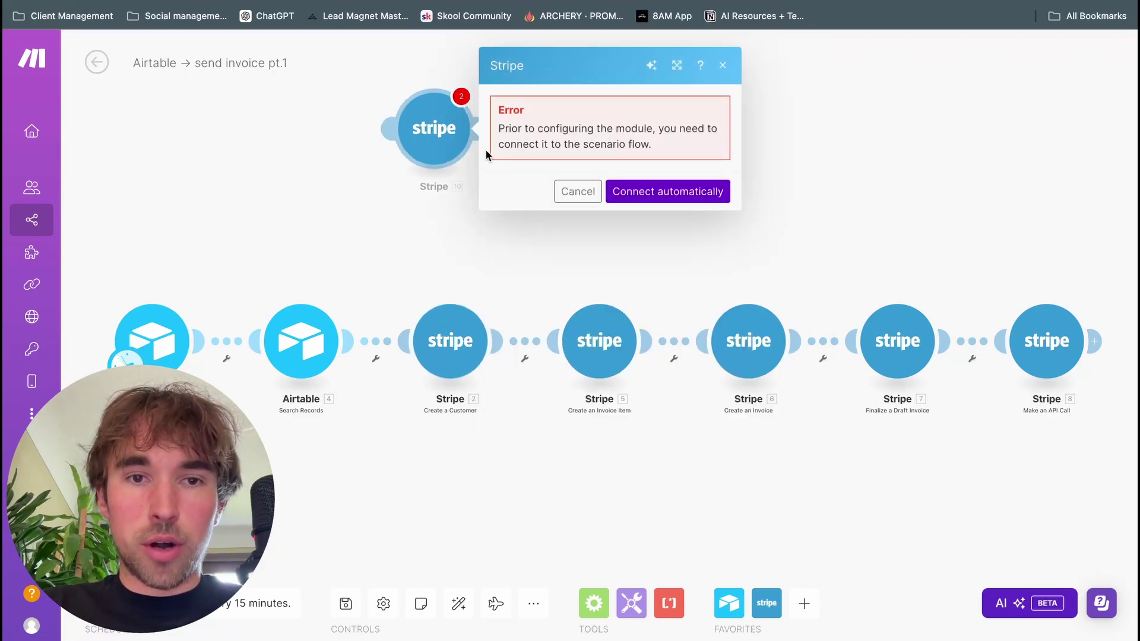
click(579, 191)
Step: Review the field mappings in the flow's Stripe Create a Customer module and the Airtable items available for Email, then close it without changes
click(455, 373)
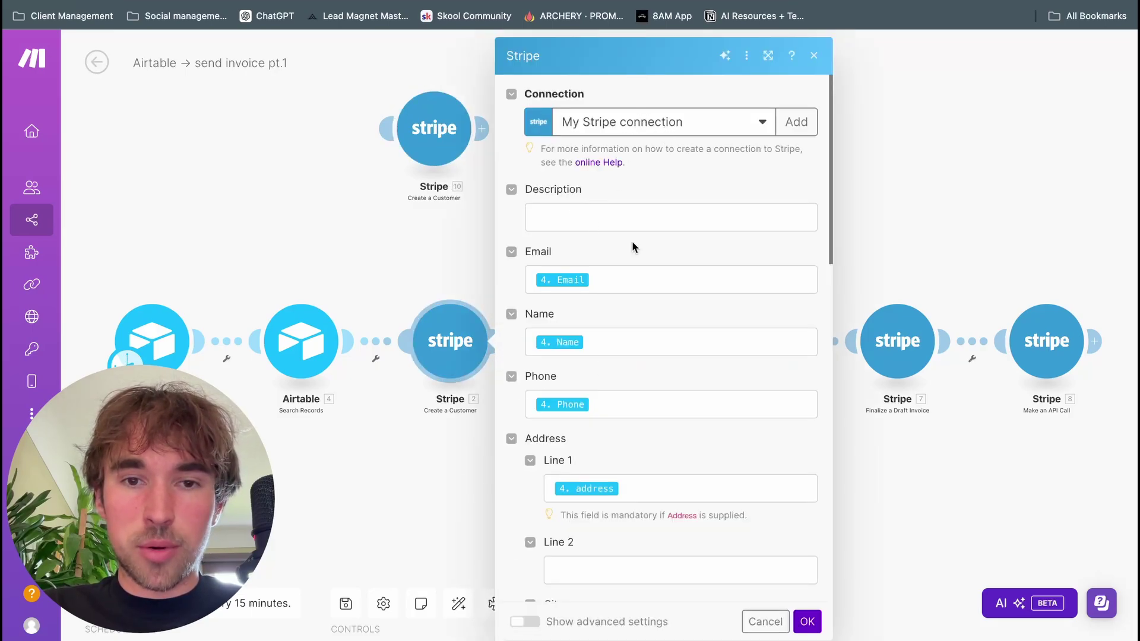
scroll(632, 241, down, 1)
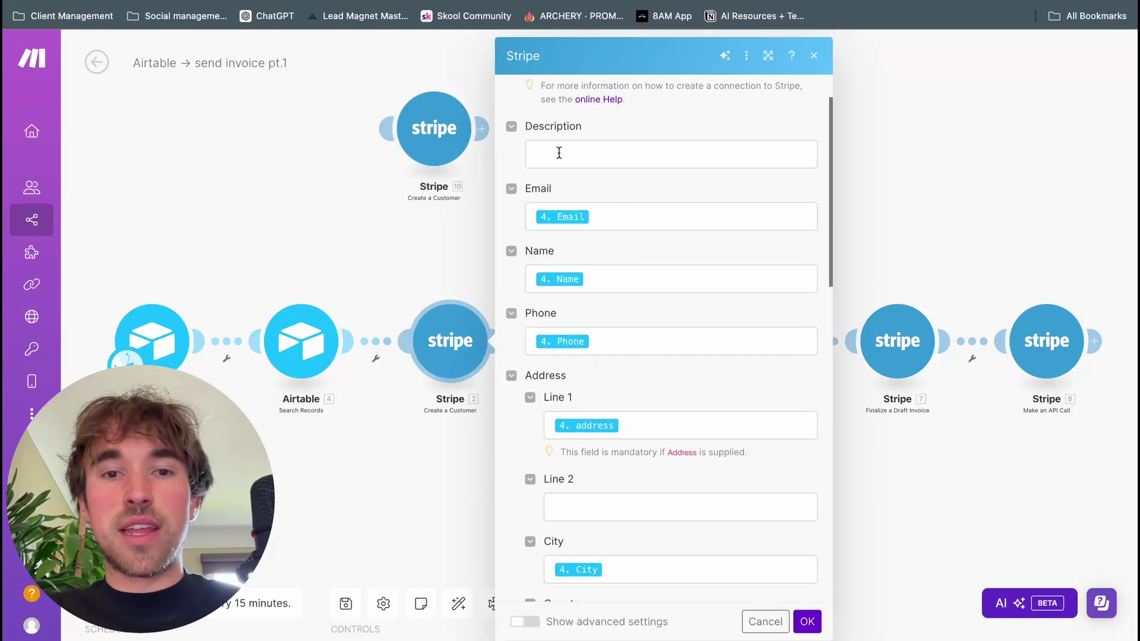
click(617, 217)
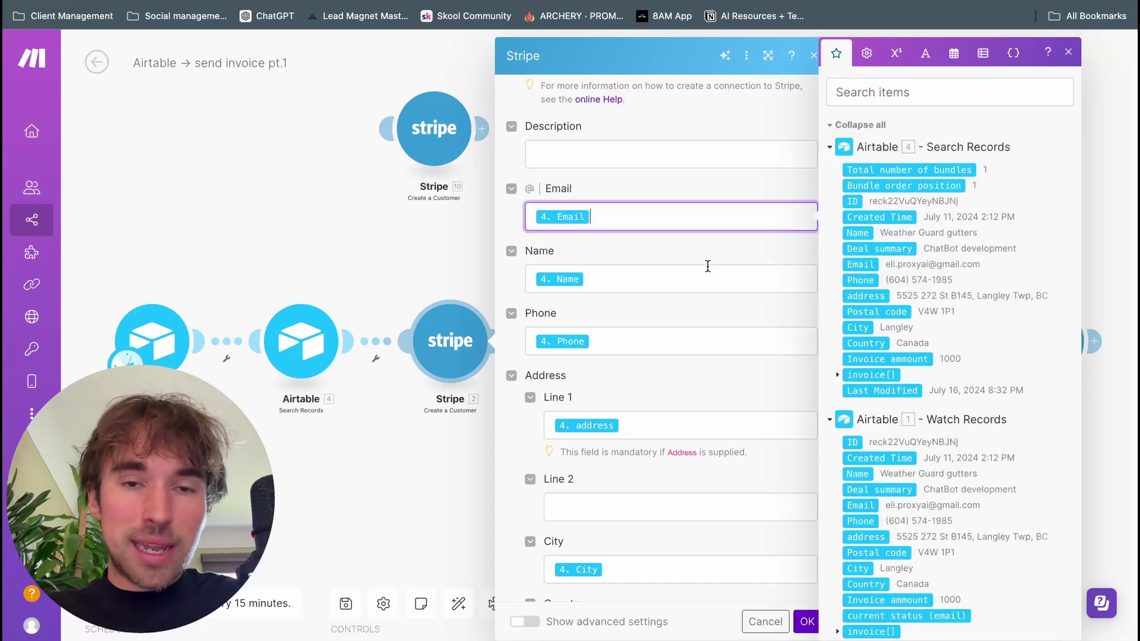
scroll(930, 270, down, 2)
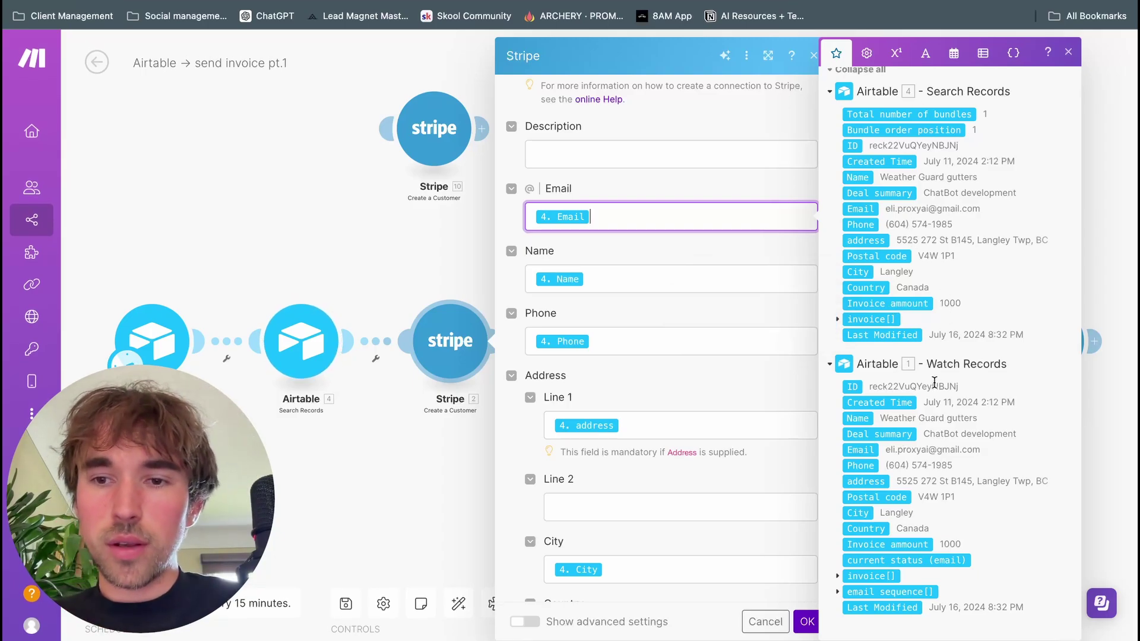
scroll(938, 380, up, 1)
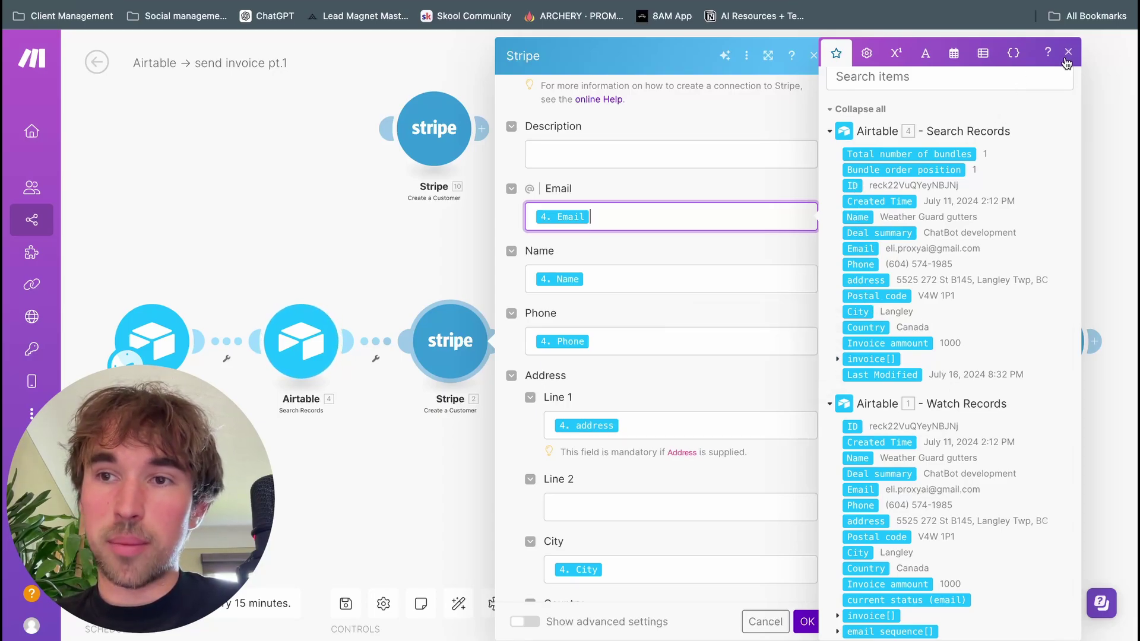
click(1067, 53)
click(813, 55)
Step: Delete the unconnected Stripe Create a Customer module above the flow
right_click(445, 145)
click(501, 321)
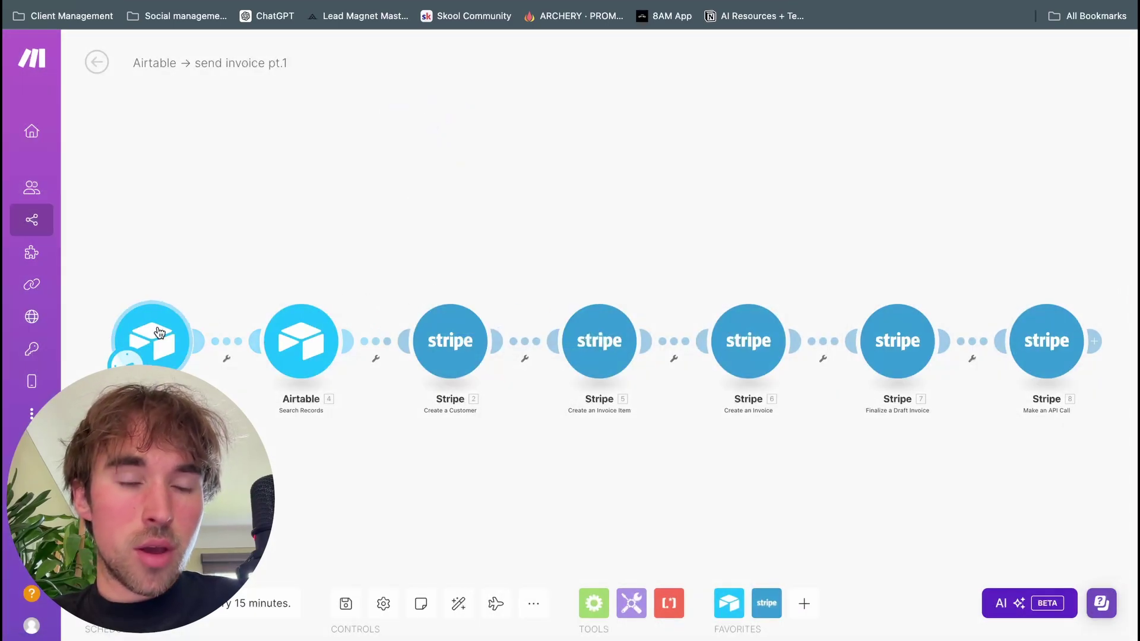
Step: Unlink the Stripe Create a Customer module from Airtable Search Records and run the Airtable part of the scenario once
click(387, 343)
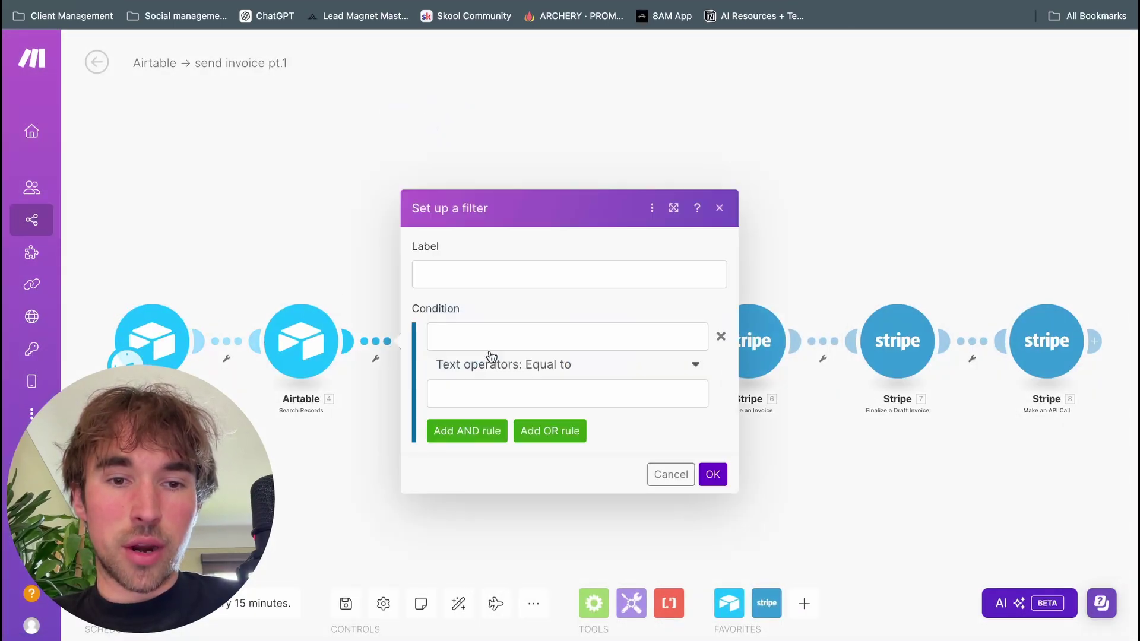
click(719, 209)
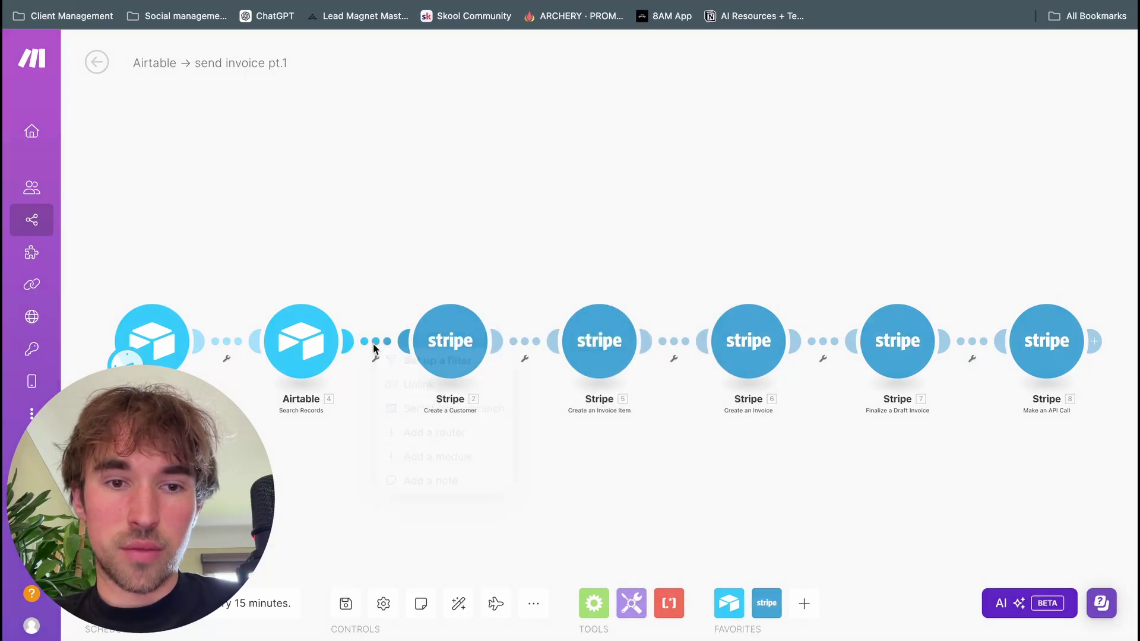
right_click(376, 344)
click(438, 386)
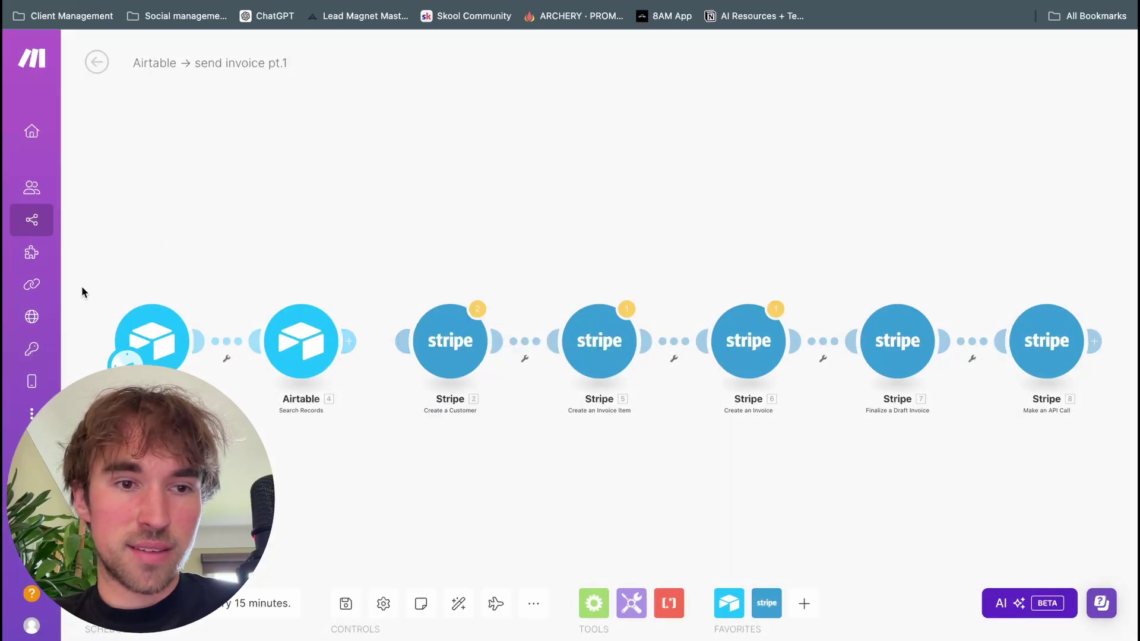
drag(91, 274, 356, 424)
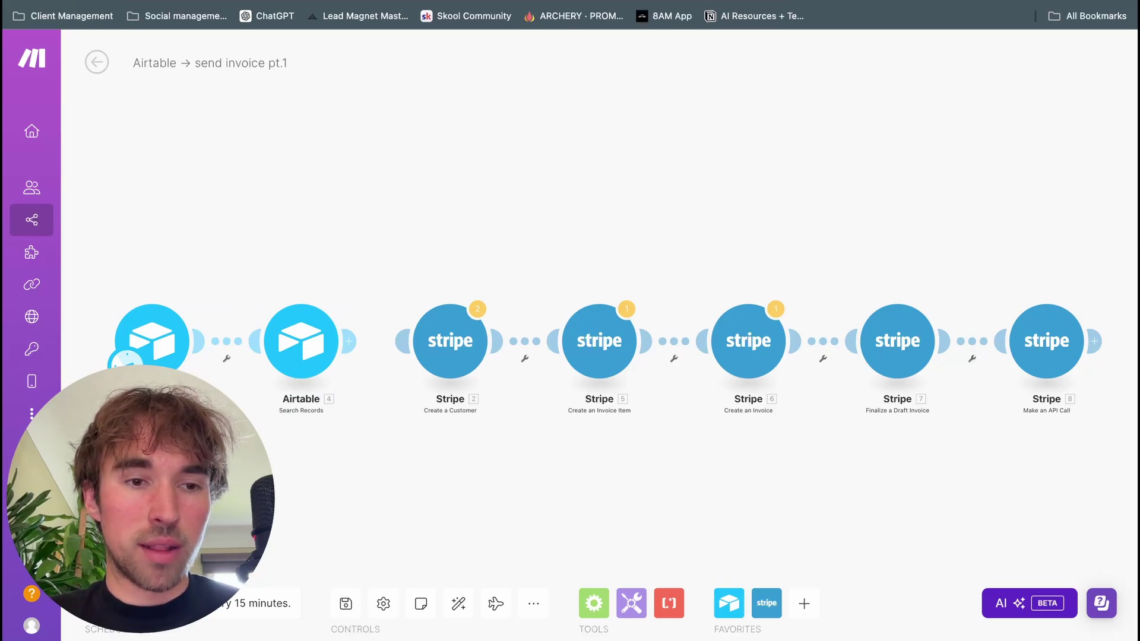
click(107, 603)
click(201, 273)
Step: Set the Airtable Watch Records trigger to start from All records
right_click(174, 328)
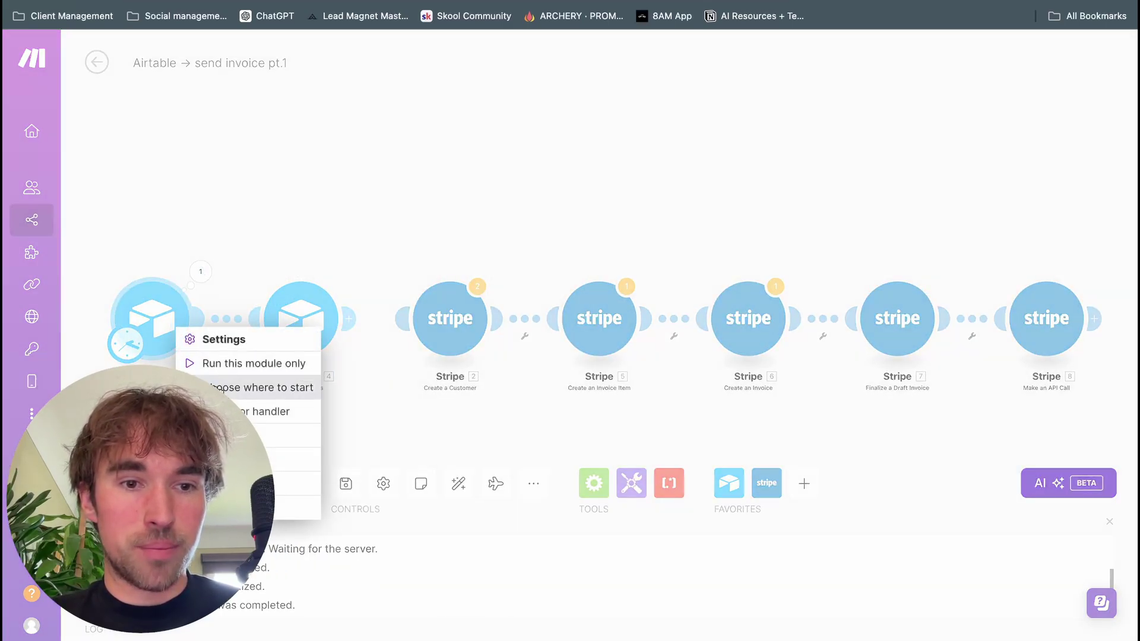
click(245, 387)
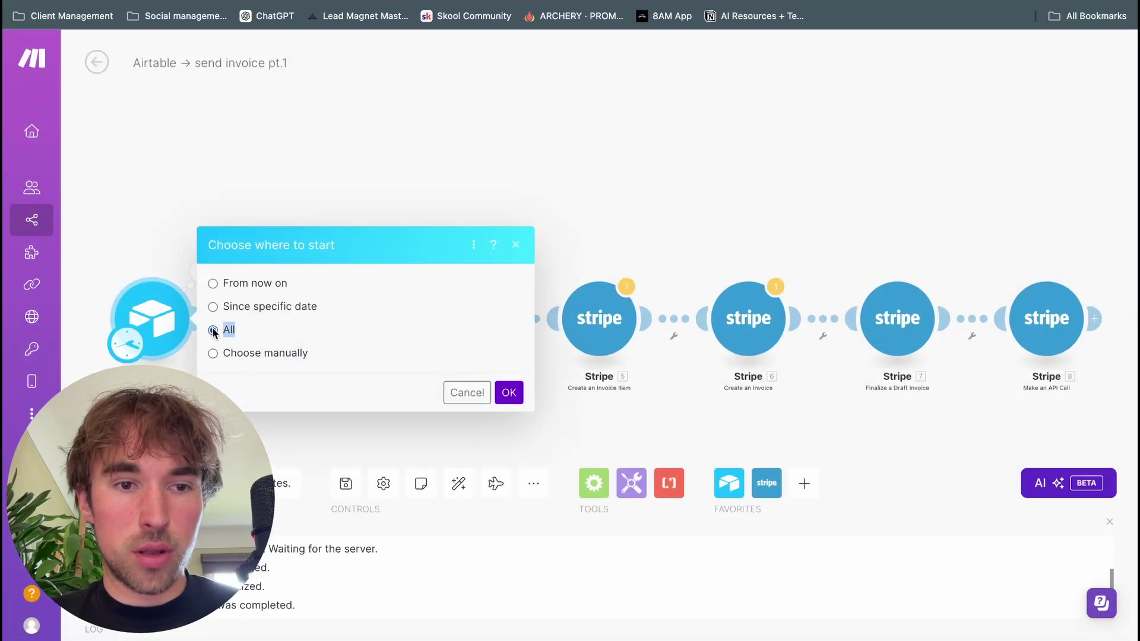
click(508, 392)
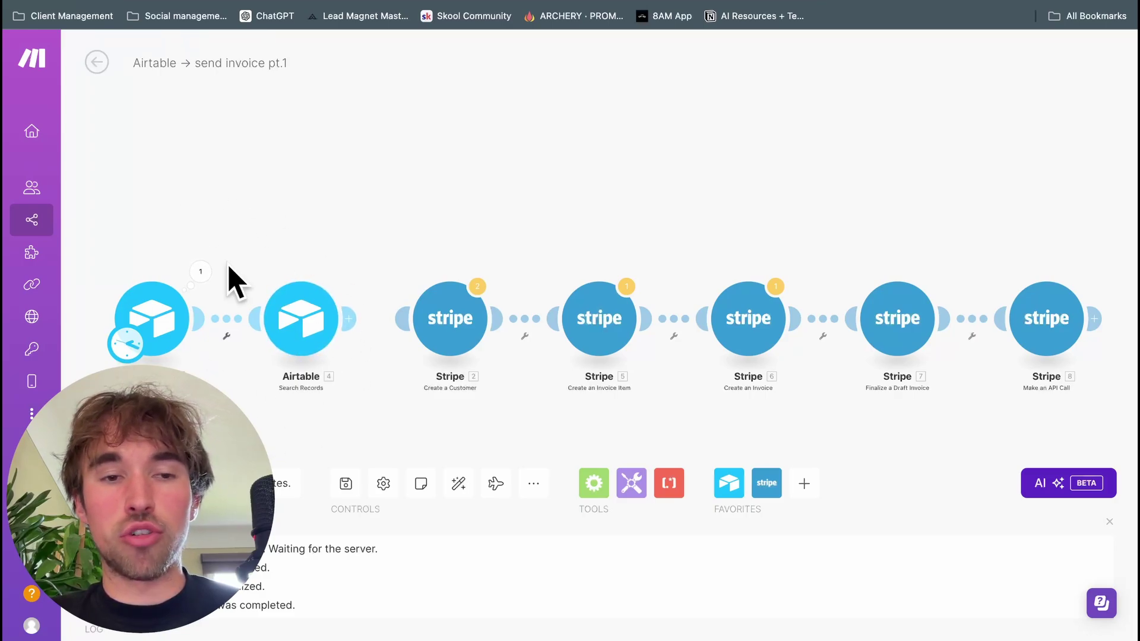
Step: Relink Airtable Search Records to Stripe Create a Customer and check the Airtable items available for the customer's Email mapping
click(481, 320)
click(658, 275)
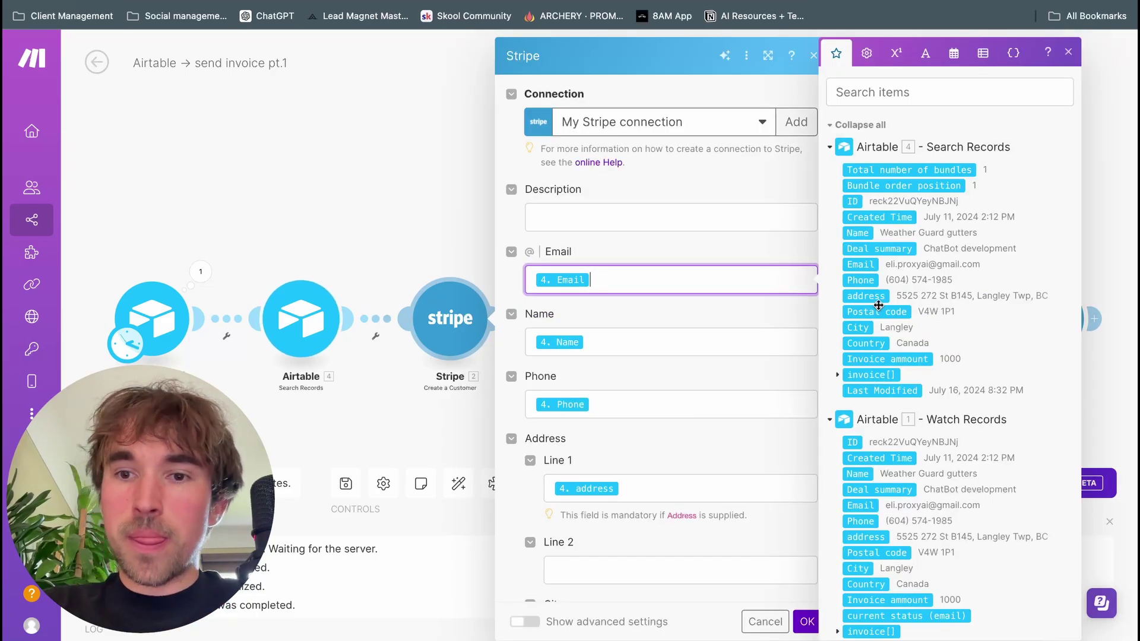
scroll(915, 293, down, 2)
scroll(915, 293, up, 2)
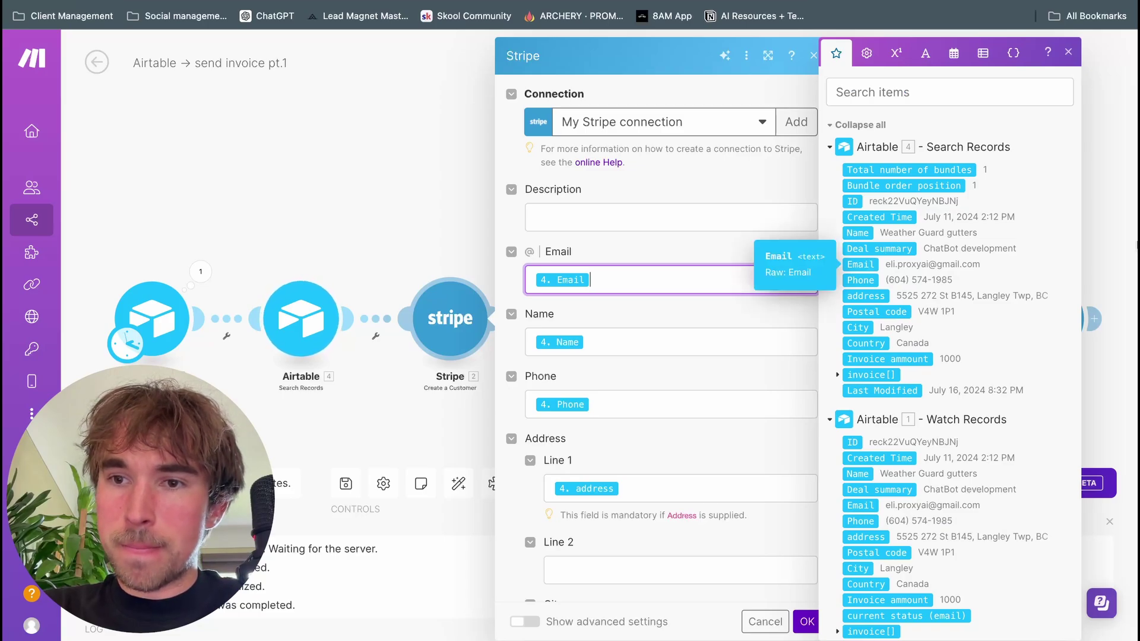
click(463, 245)
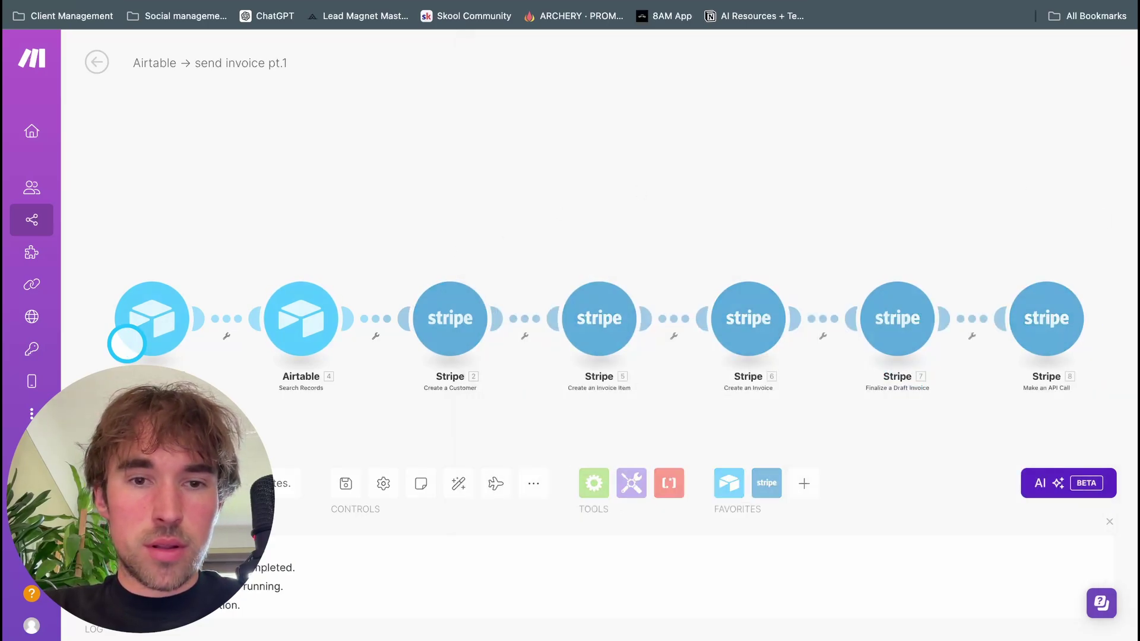
Step: Run only the Airtable Watch Records trigger module
right_click(148, 312)
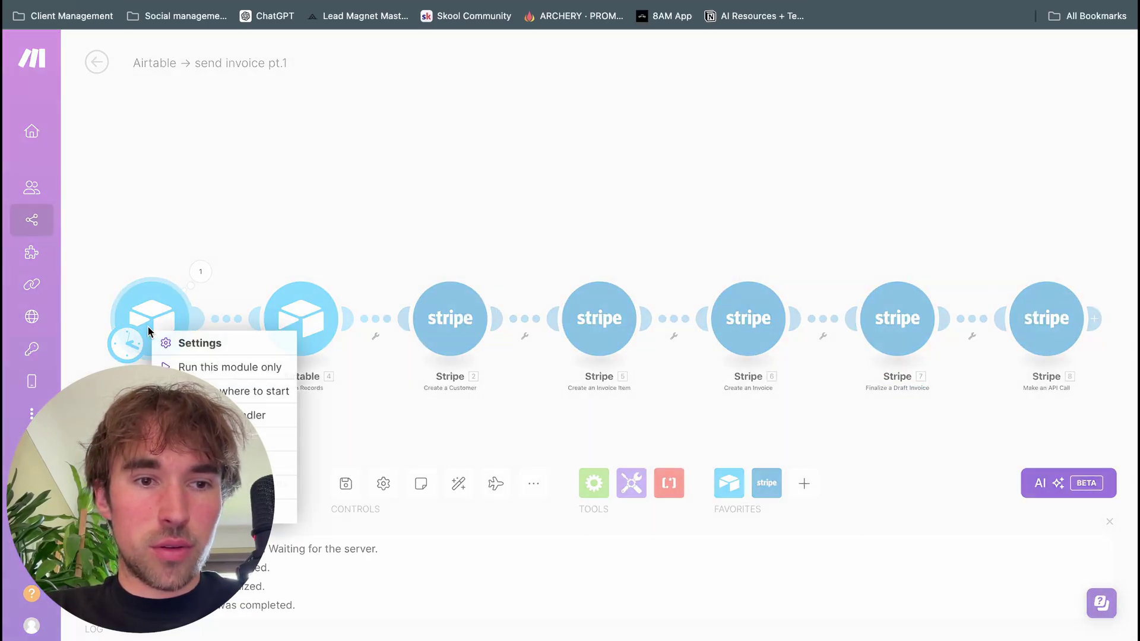
click(216, 367)
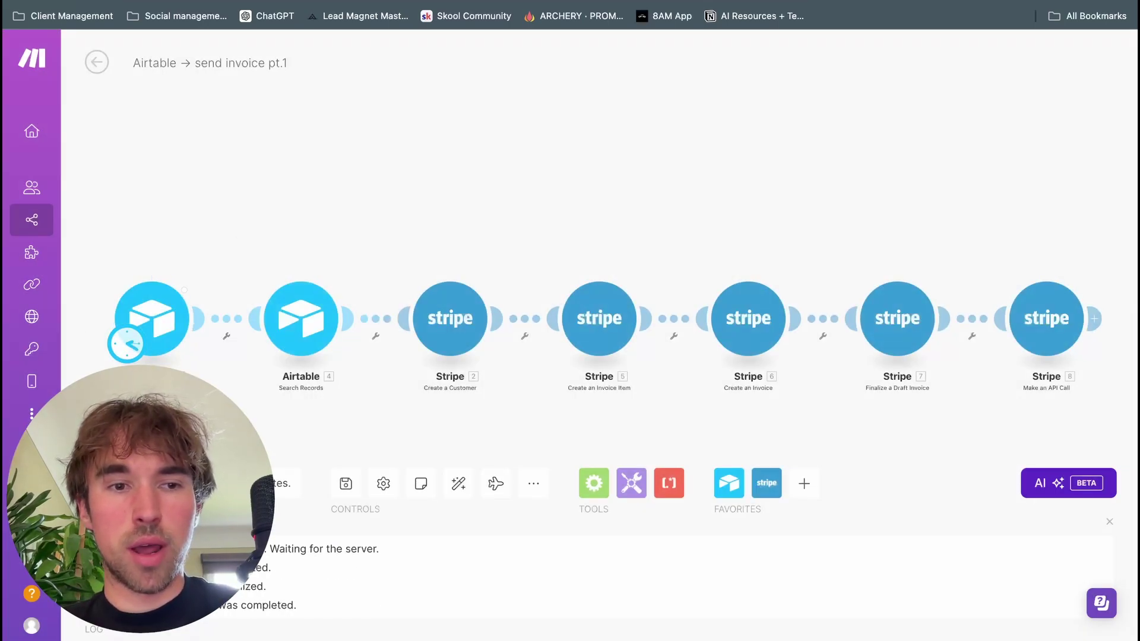
Step: Set the Airtable Watch Records trigger's starting point to All again and inspect the output of its last run
right_click(158, 324)
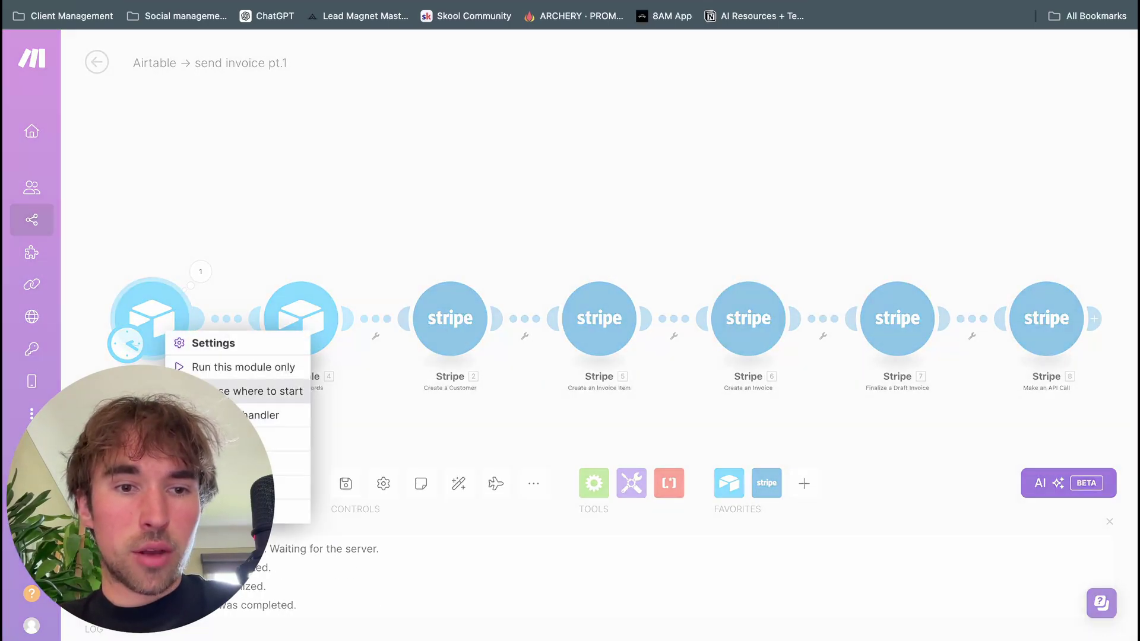
click(229, 392)
click(213, 331)
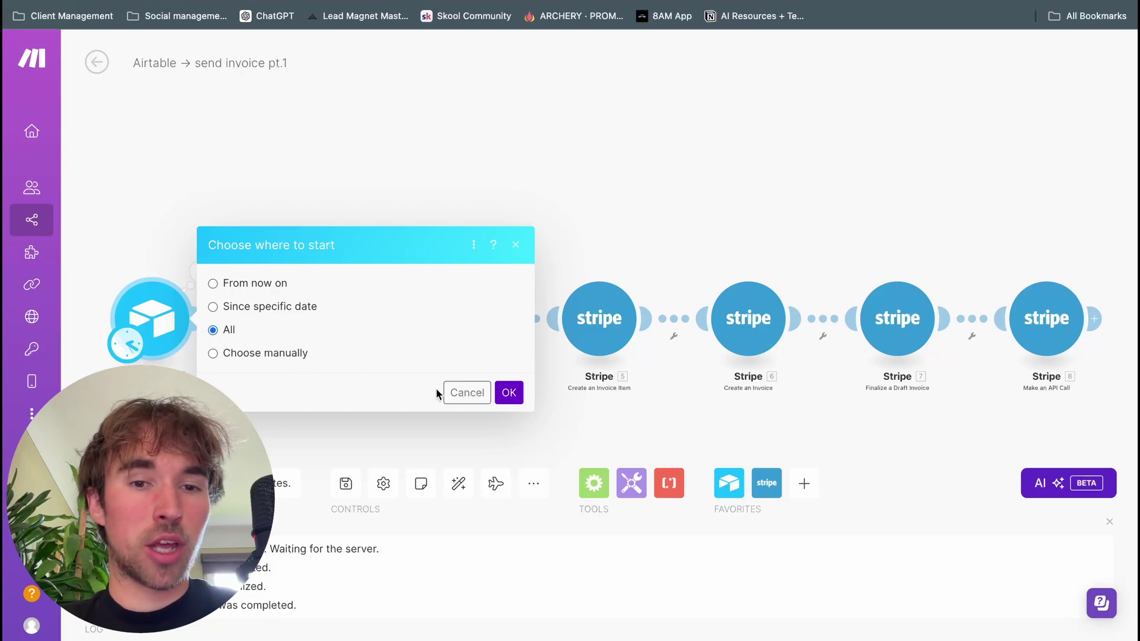
click(508, 393)
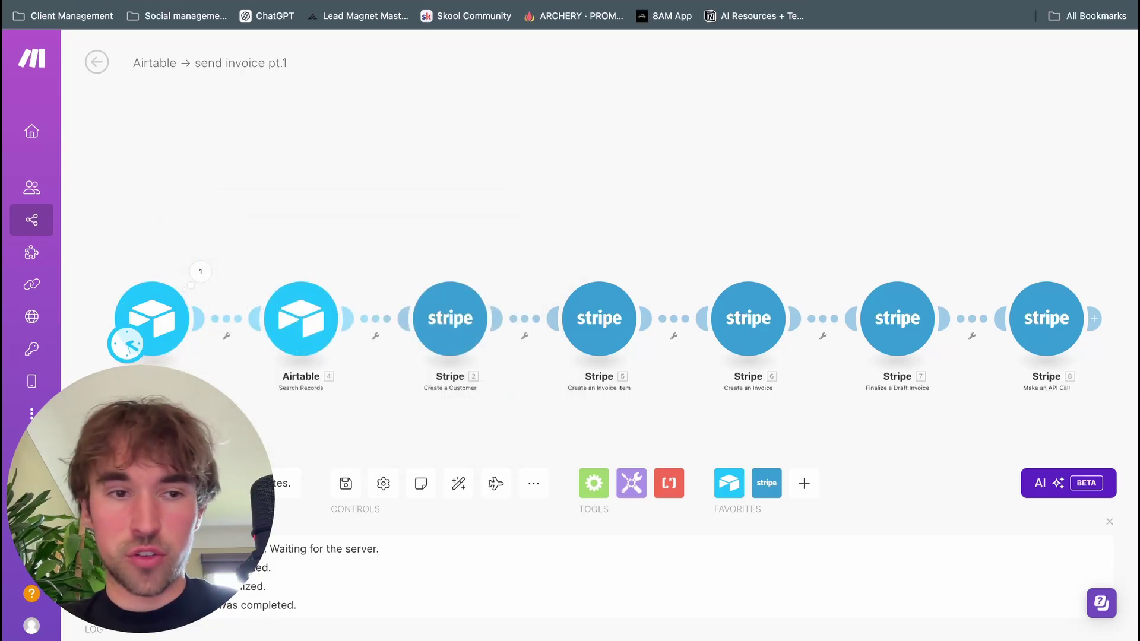
click(201, 272)
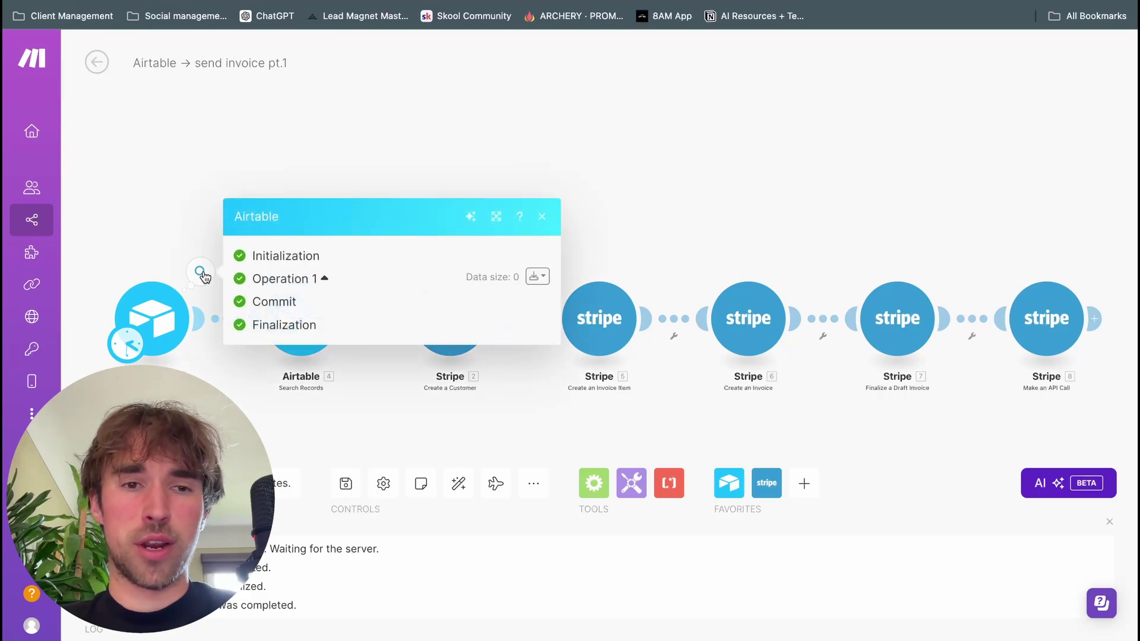
click(543, 217)
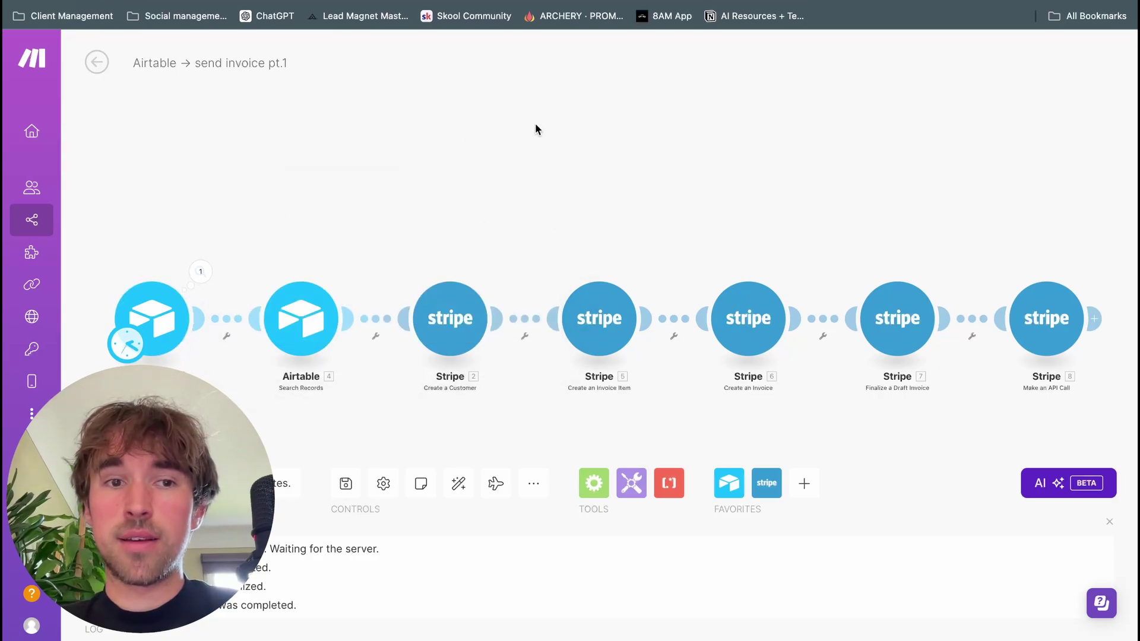
Step: Switch to the Airtable lead list, remove Ready to send from Nomi nordic spa's invoice field and choose an invoice option again
click(823, 15)
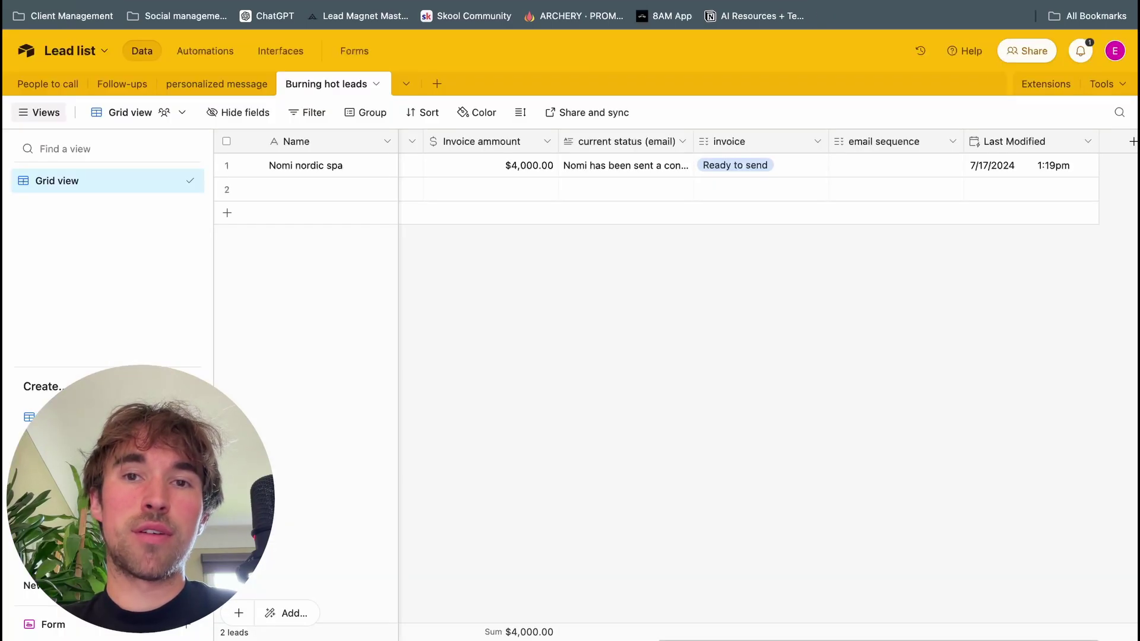
click(774, 165)
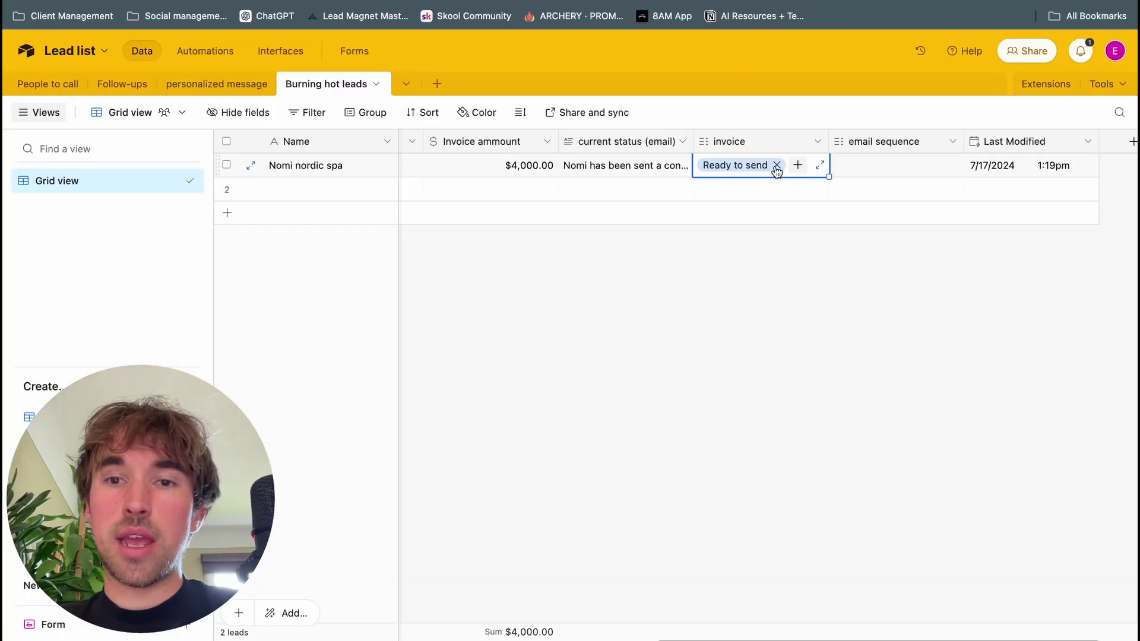
click(778, 165)
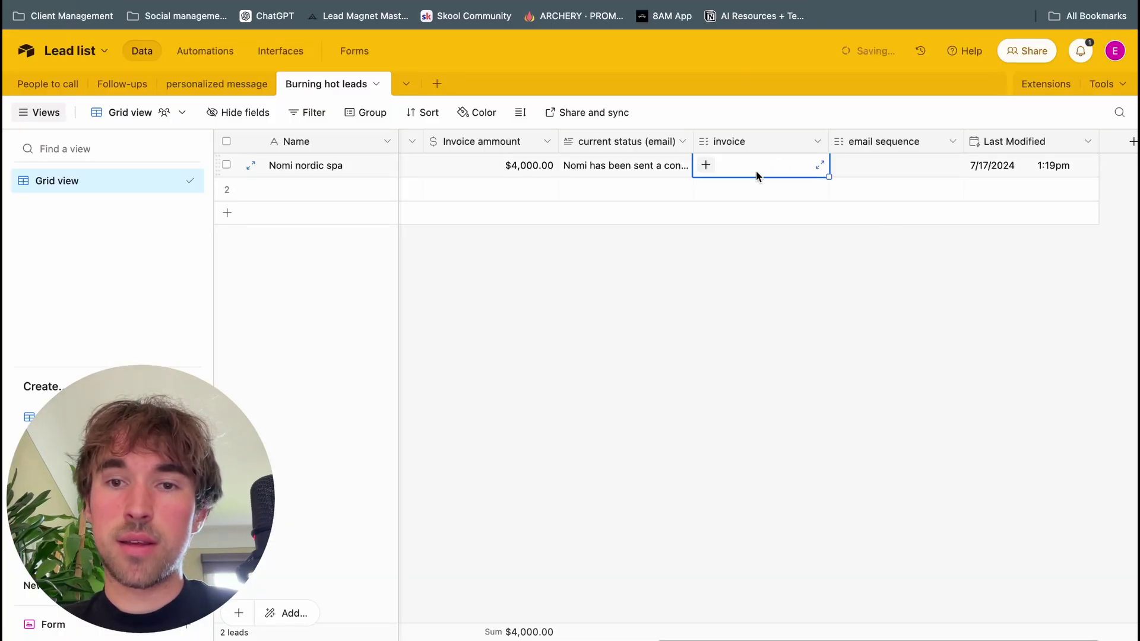
click(706, 165)
click(746, 270)
click(746, 269)
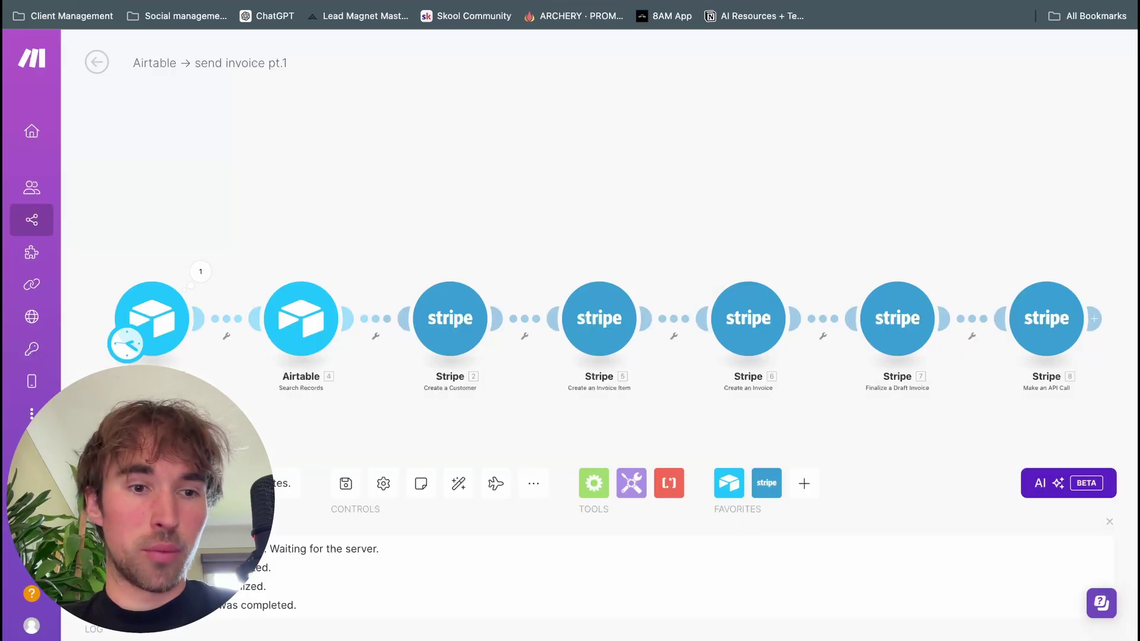
Step: Switch back to Make and review the Airtable Watch Records trigger's field, limit, view and filter formula
click(151, 315)
scroll(367, 493, down, 4)
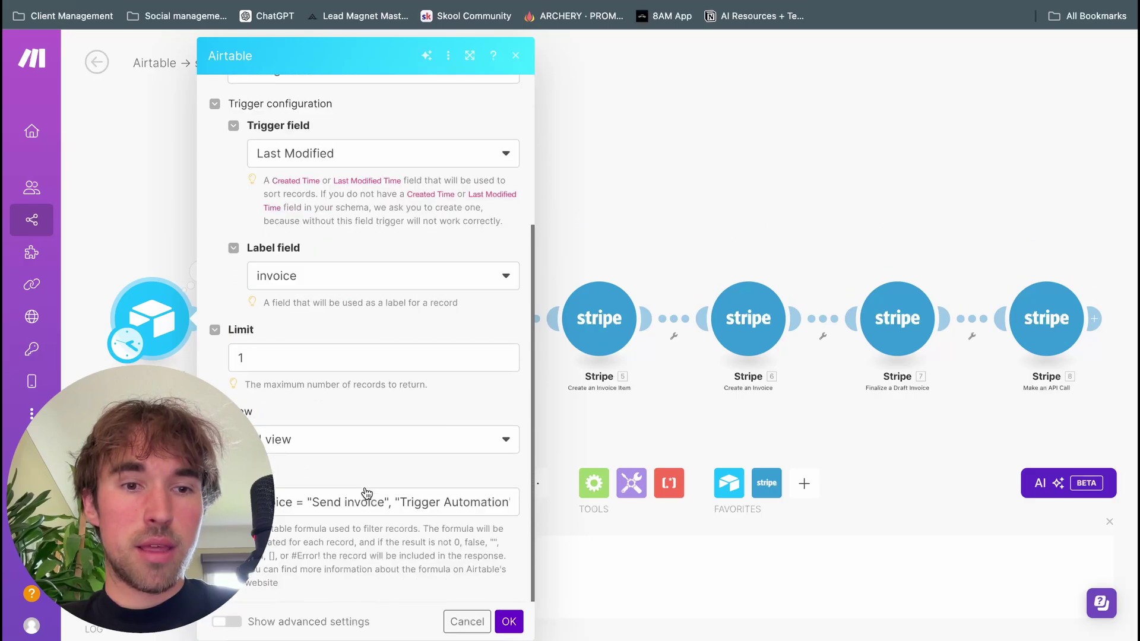
click(509, 622)
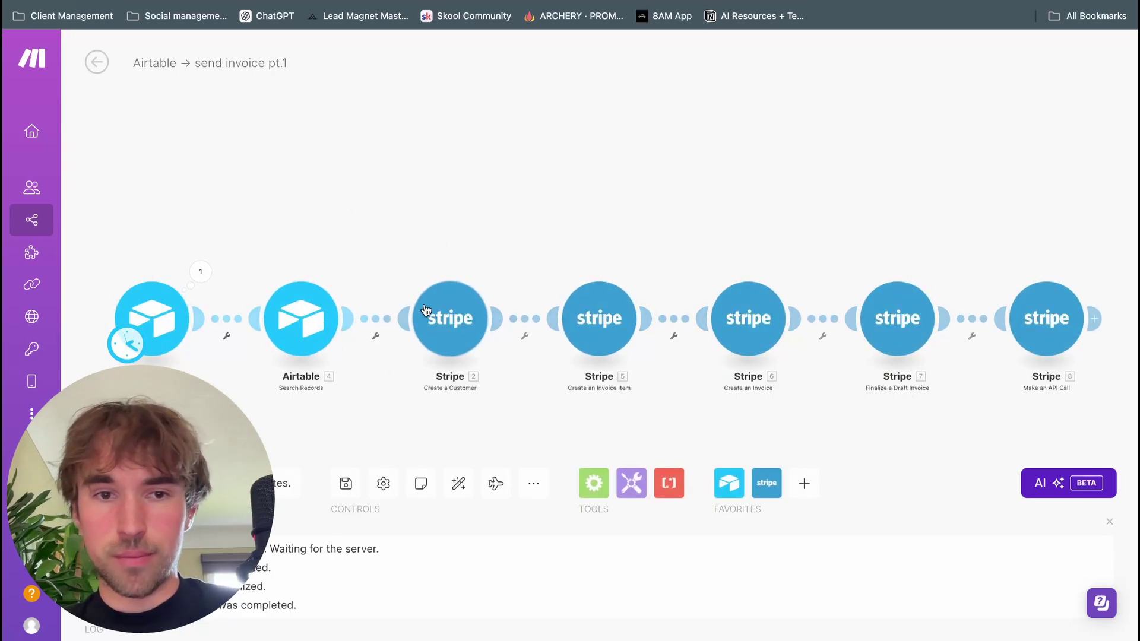
Step: In Stripe Create a Customer, remap the Name field to Name from Airtable Search Records
click(447, 318)
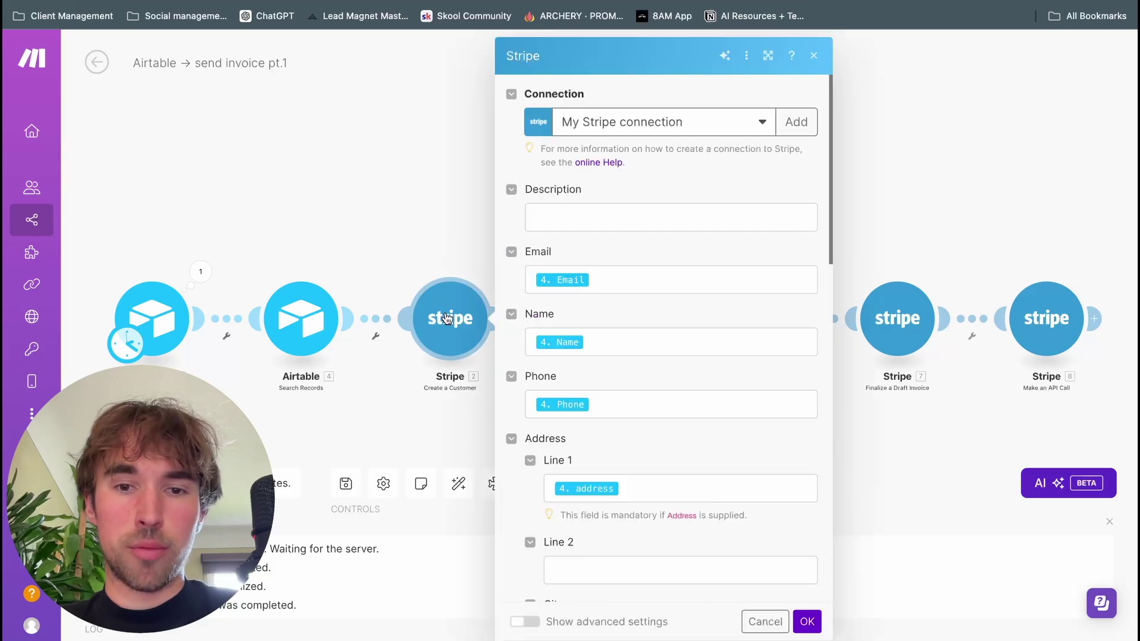
click(652, 286)
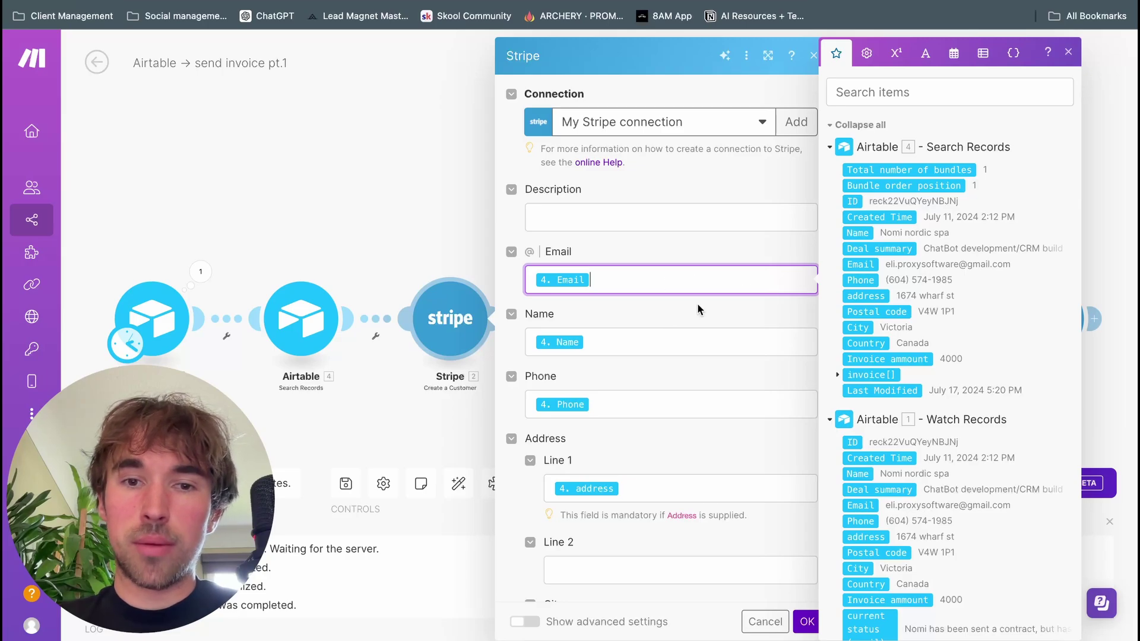
click(627, 334)
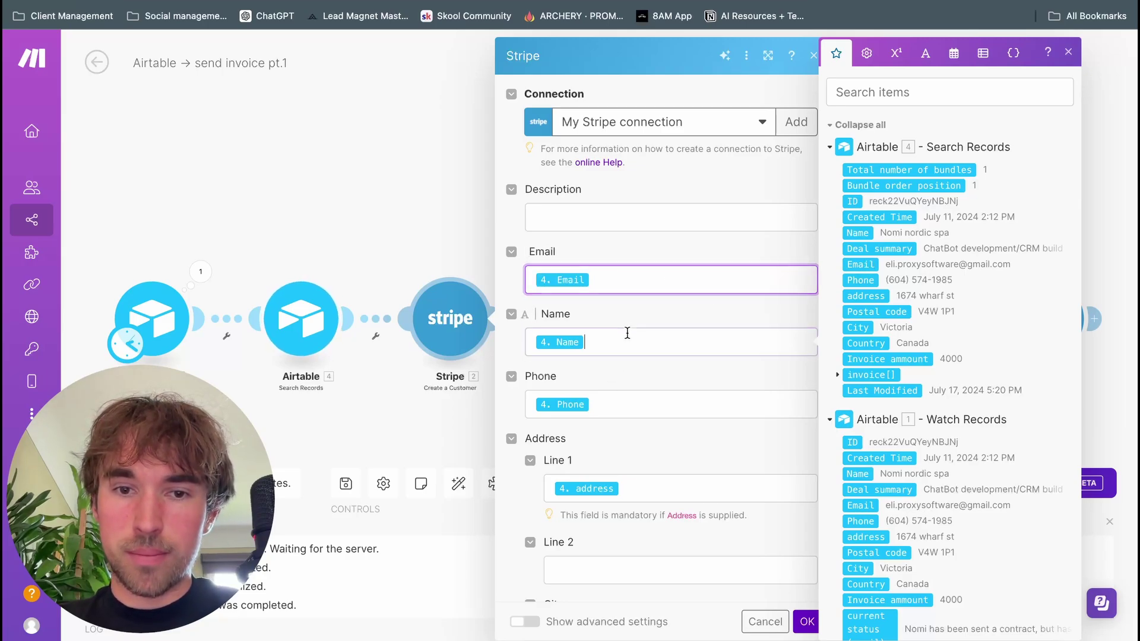
key(BackSpace)
drag(860, 230, 618, 344)
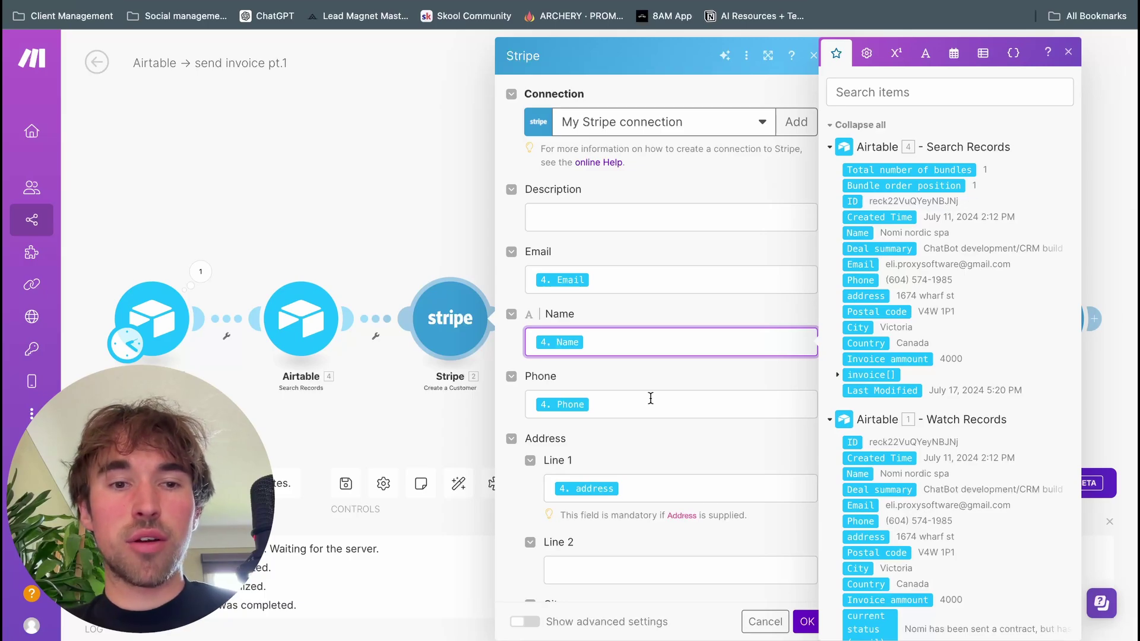
scroll(650, 398, down, 1)
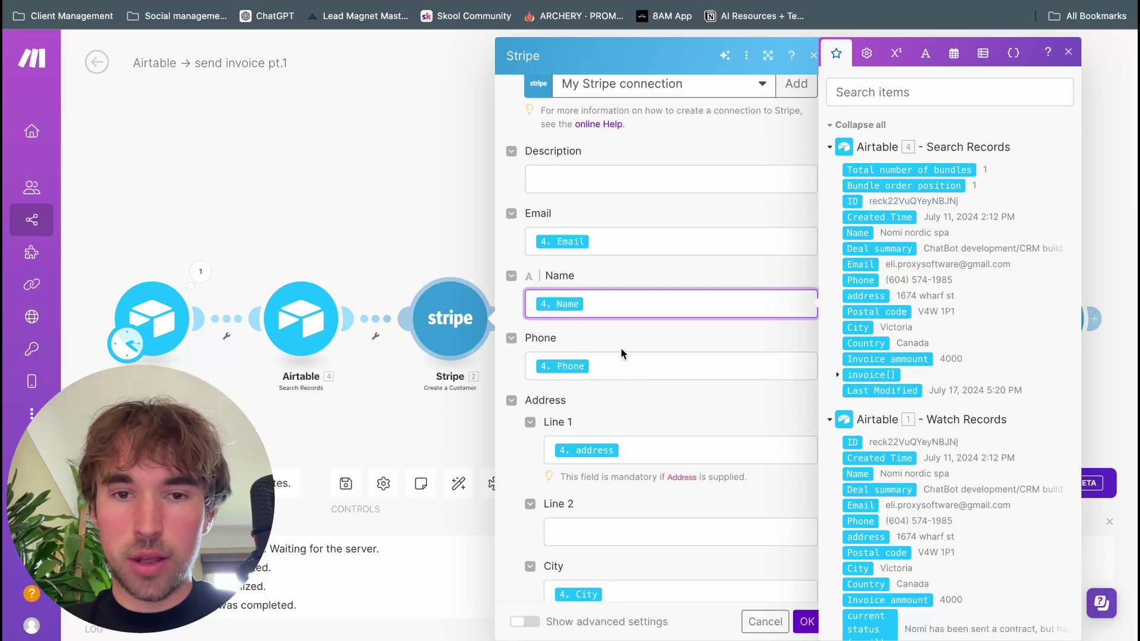
scroll(681, 473, down, 4)
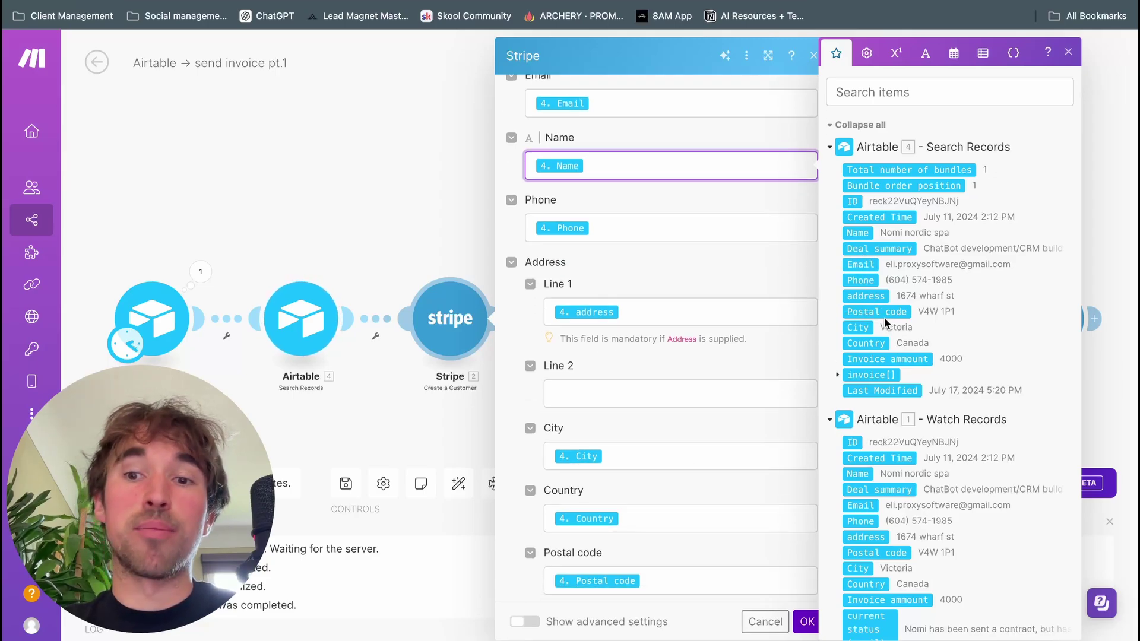
scroll(698, 446, down, 3)
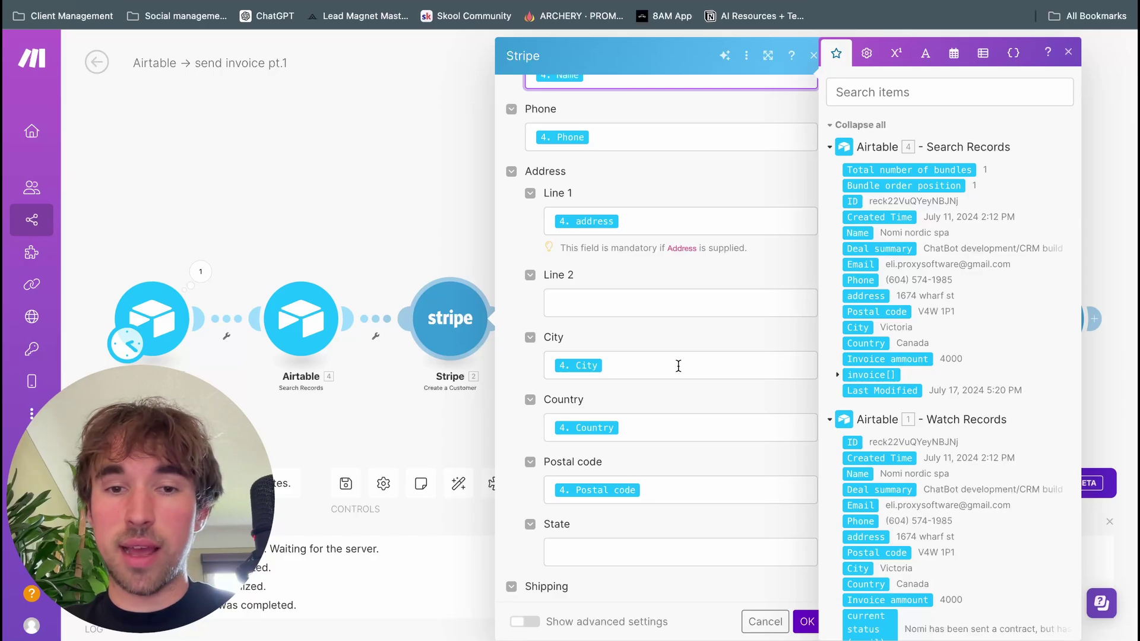
click(859, 327)
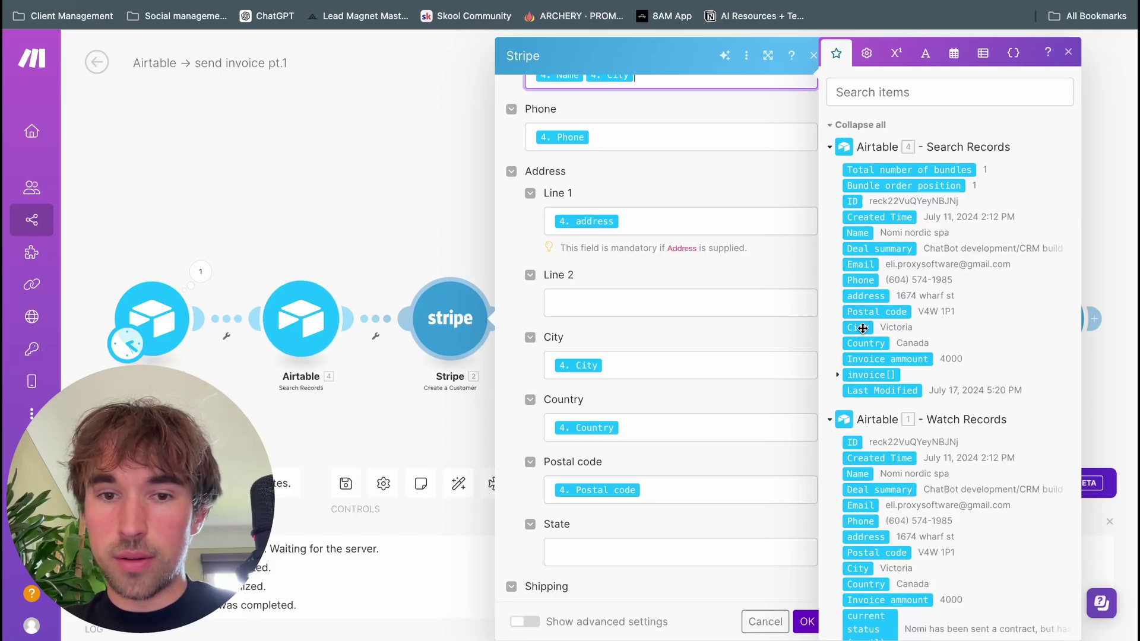
scroll(702, 309, up, 1)
key(BackSpace)
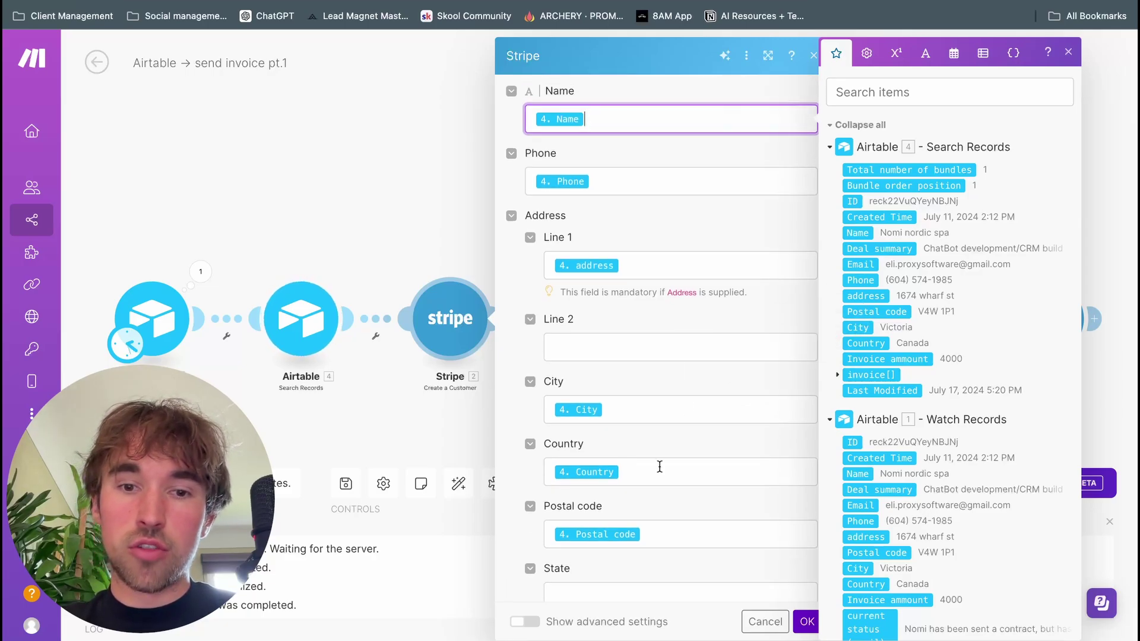
Step: Review the remaining address, shipping, payment and metadata fields of Create a Customer and accept the module's settings
scroll(659, 466, down, 5)
scroll(698, 311, down, 1)
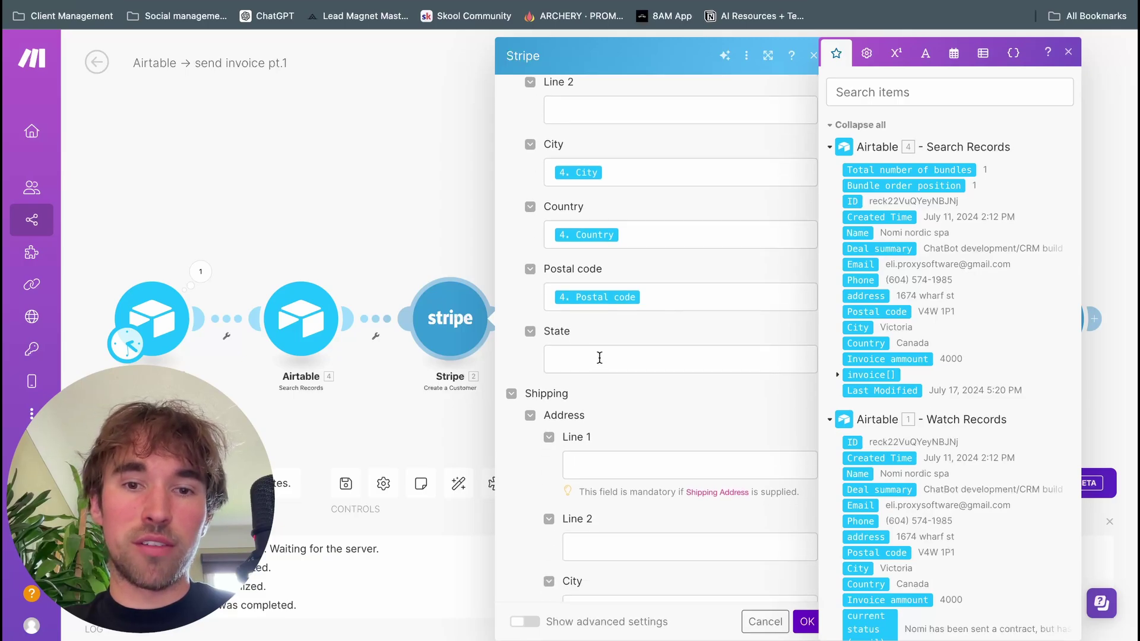
scroll(597, 358, down, 3)
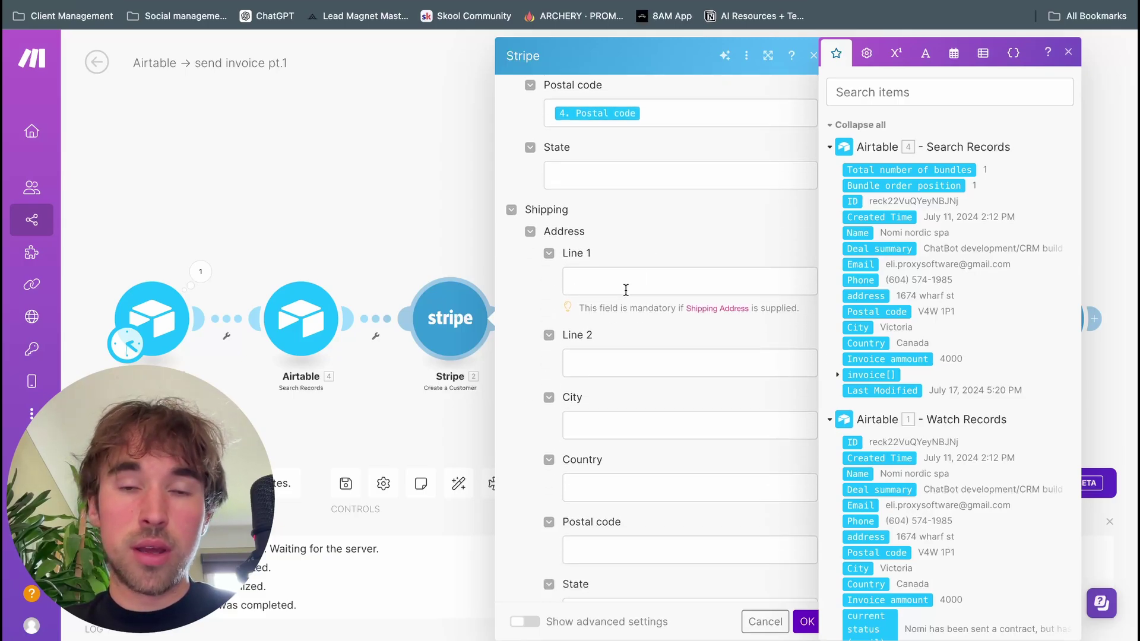
scroll(626, 329, down, 5)
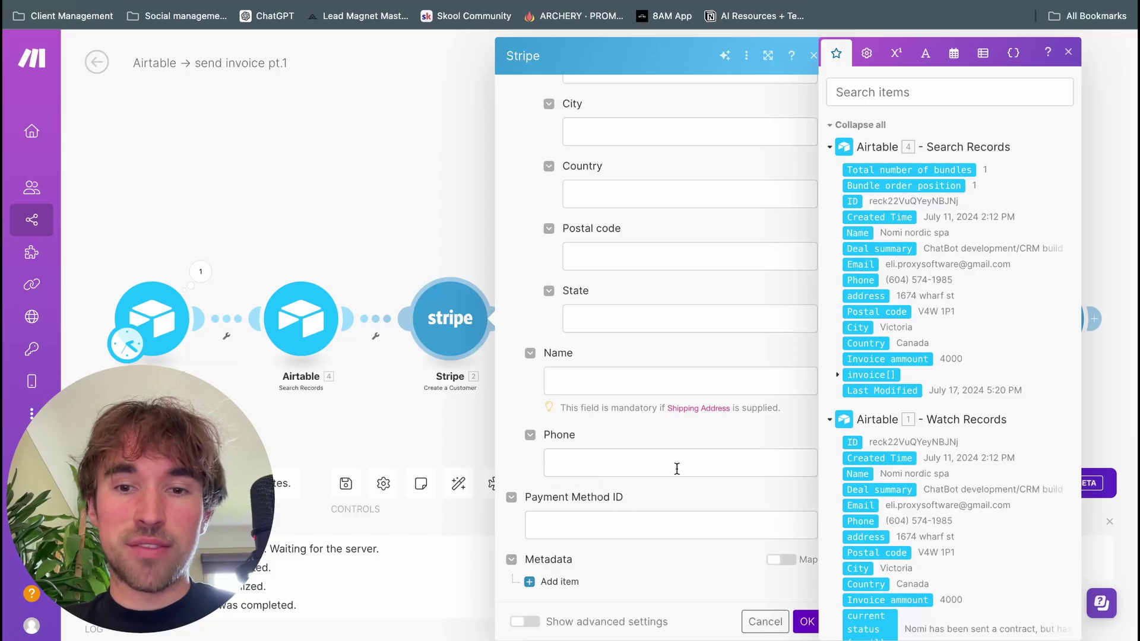
scroll(677, 469, up, 10)
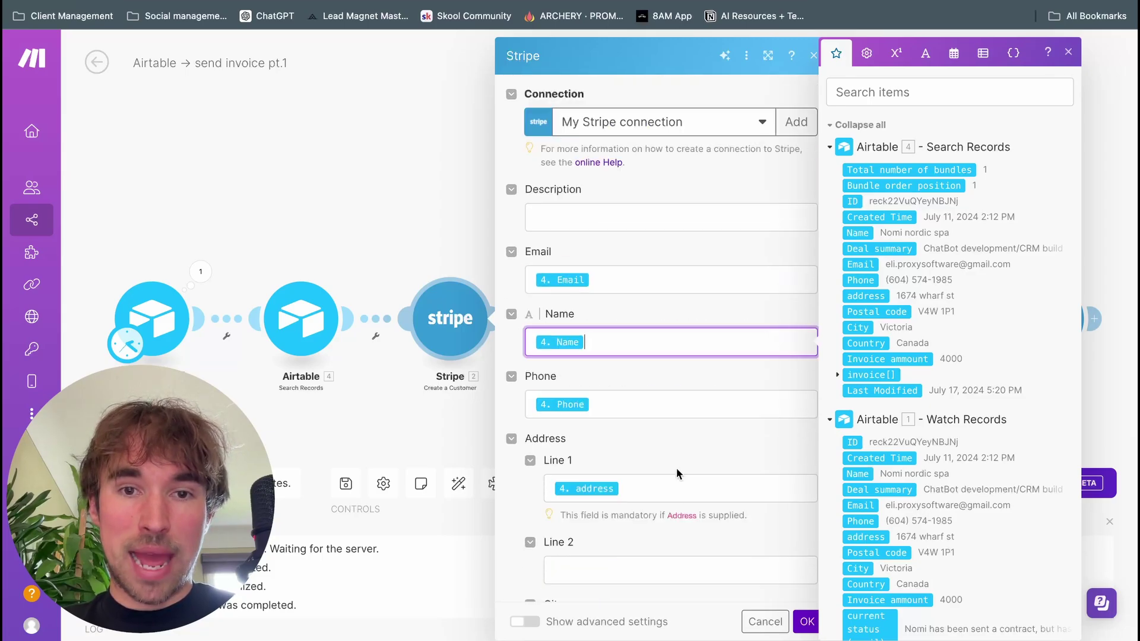
scroll(676, 468, down, 10)
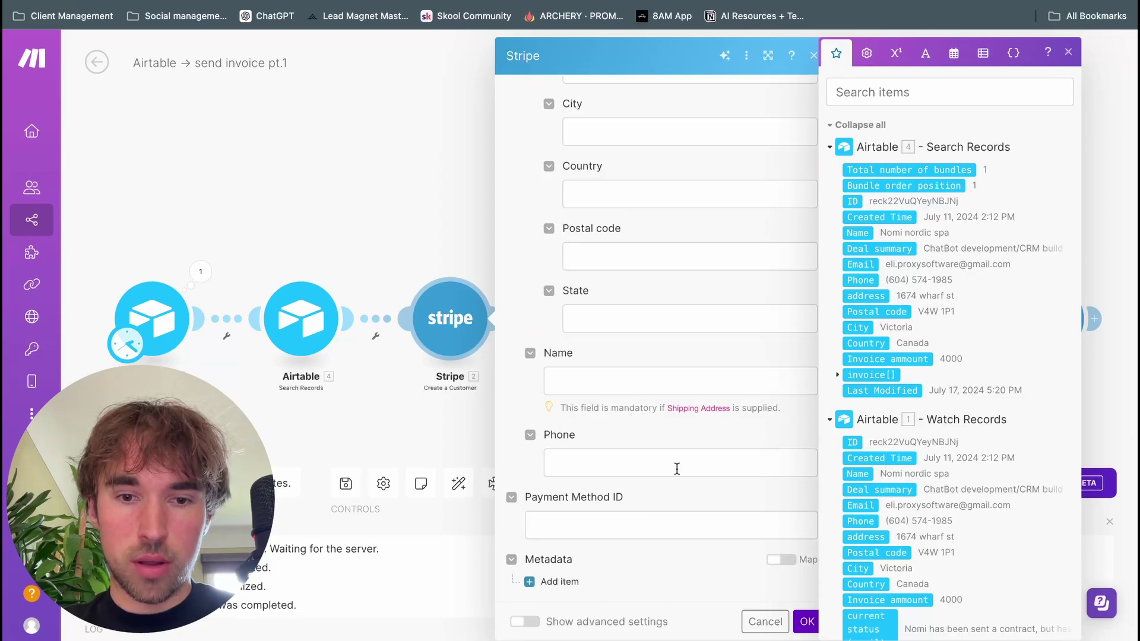
click(811, 626)
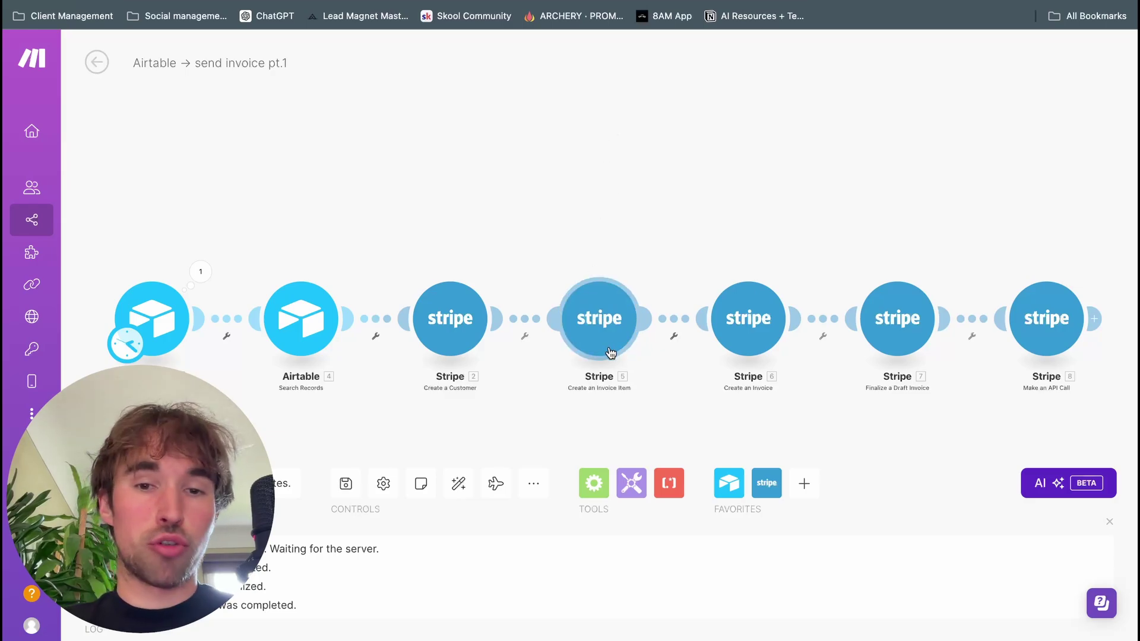
Step: In Stripe Create an Invoice Item, remap Customer ID from Create a Customer and set Input an Amount to By a Total Amount
click(600, 324)
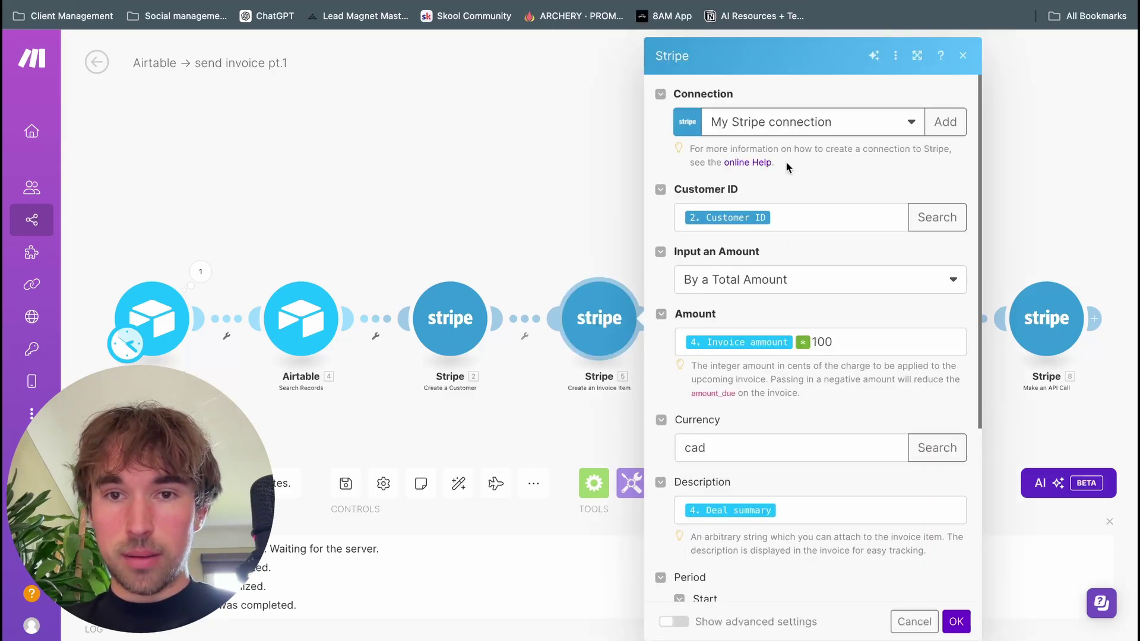
click(796, 215)
key(BackSpace)
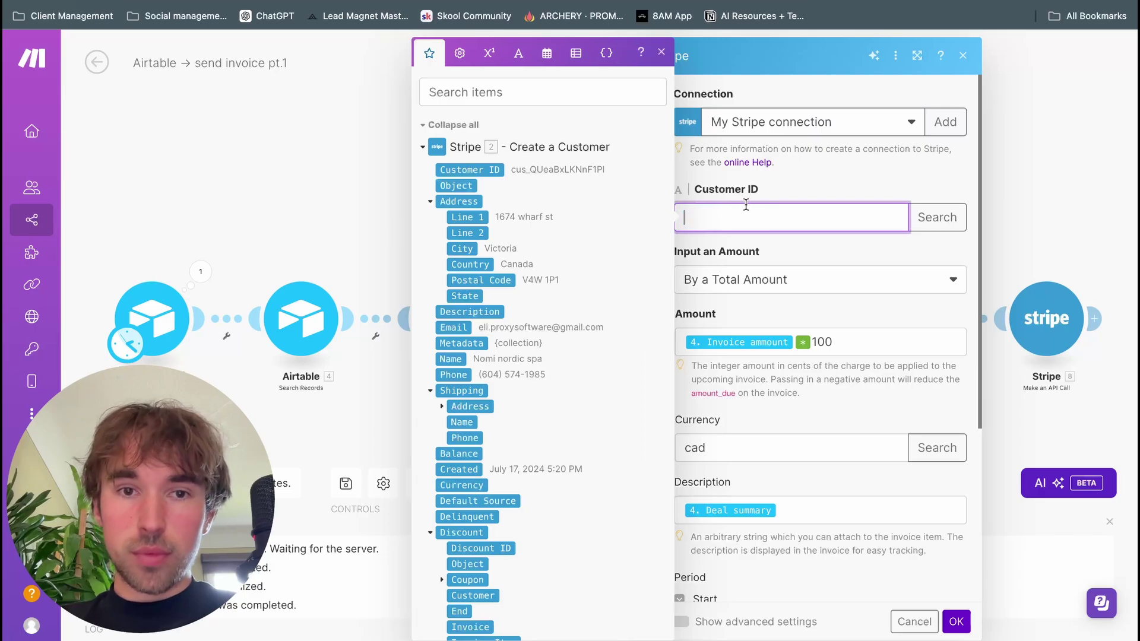
click(486, 171)
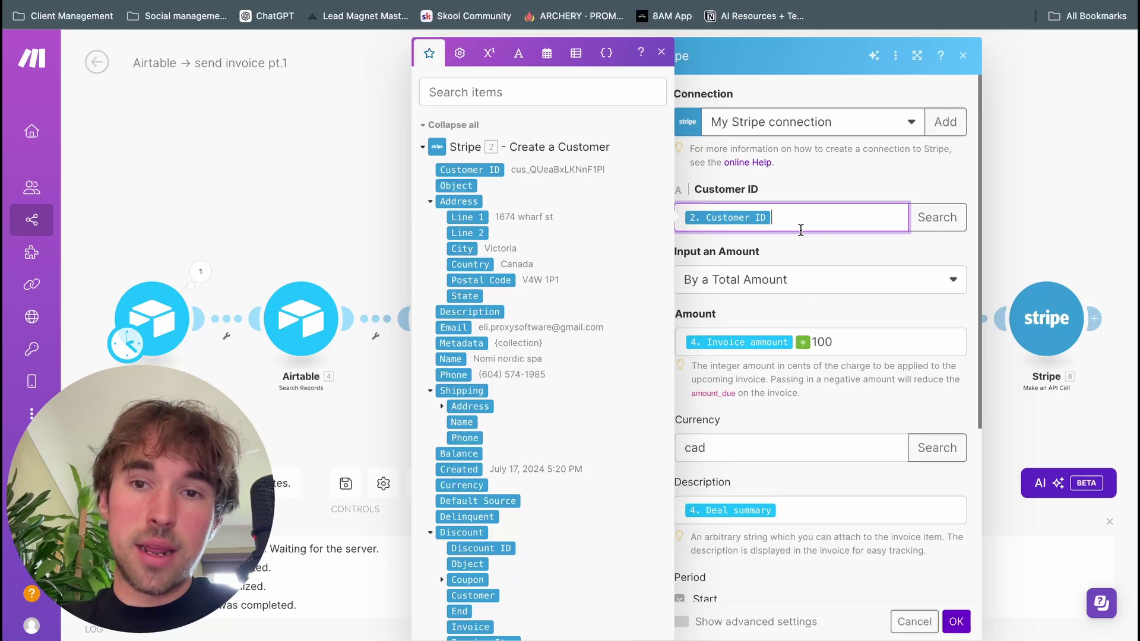
click(810, 287)
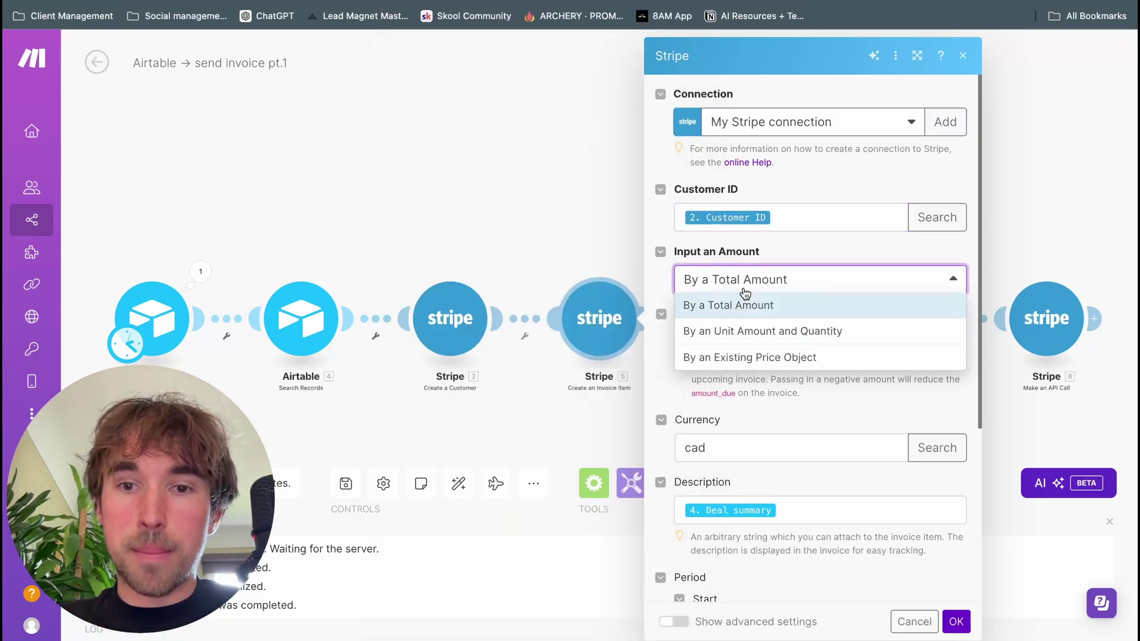
click(773, 307)
Step: Rebuild the invoice item's Amount as Invoice ammount from Airtable Search Records multiplied by 100
click(888, 349)
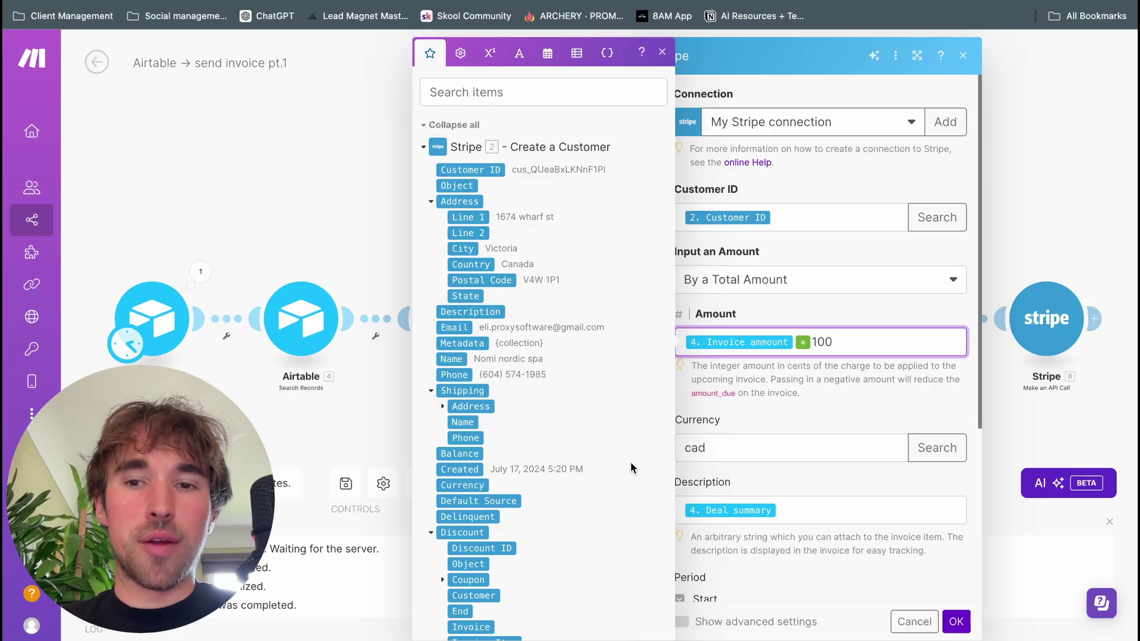
key(BackSpace)
key(BackSpace)
key(BackSpace)
key(BackSpace)
key(BackSpace)
scroll(665, 374, down, 10)
scroll(665, 374, down, 2)
click(510, 339)
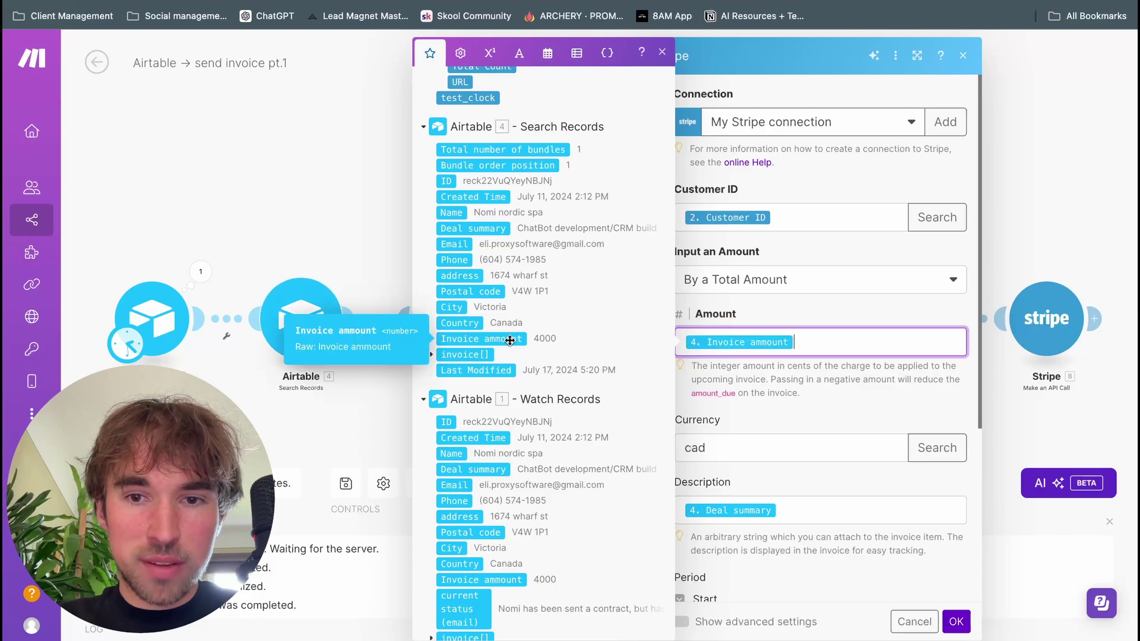
click(497, 60)
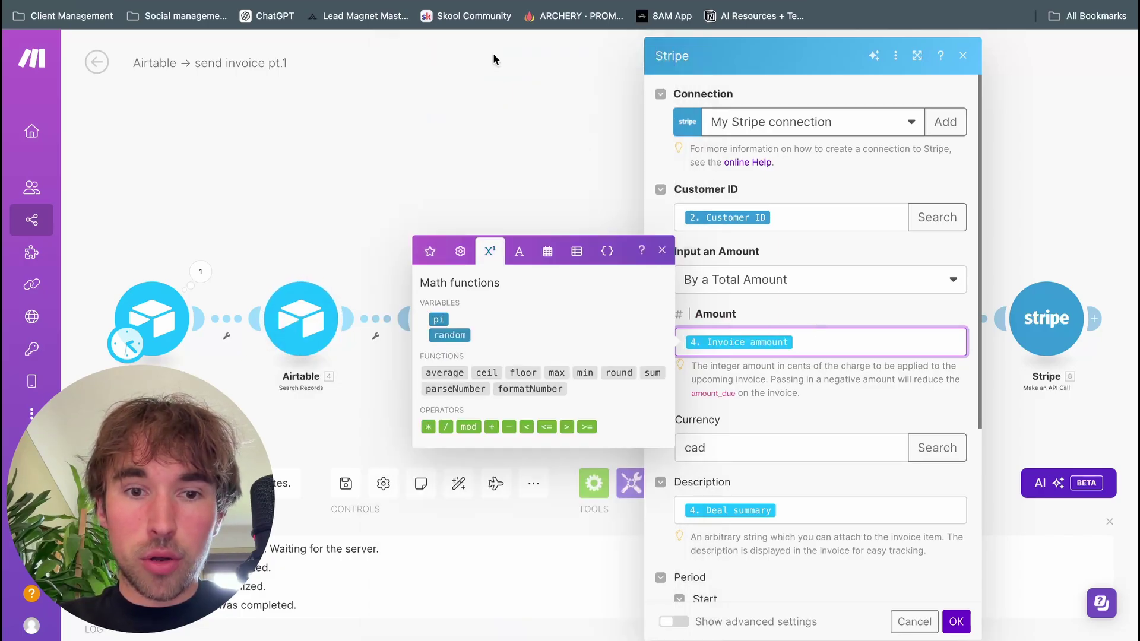
click(429, 426)
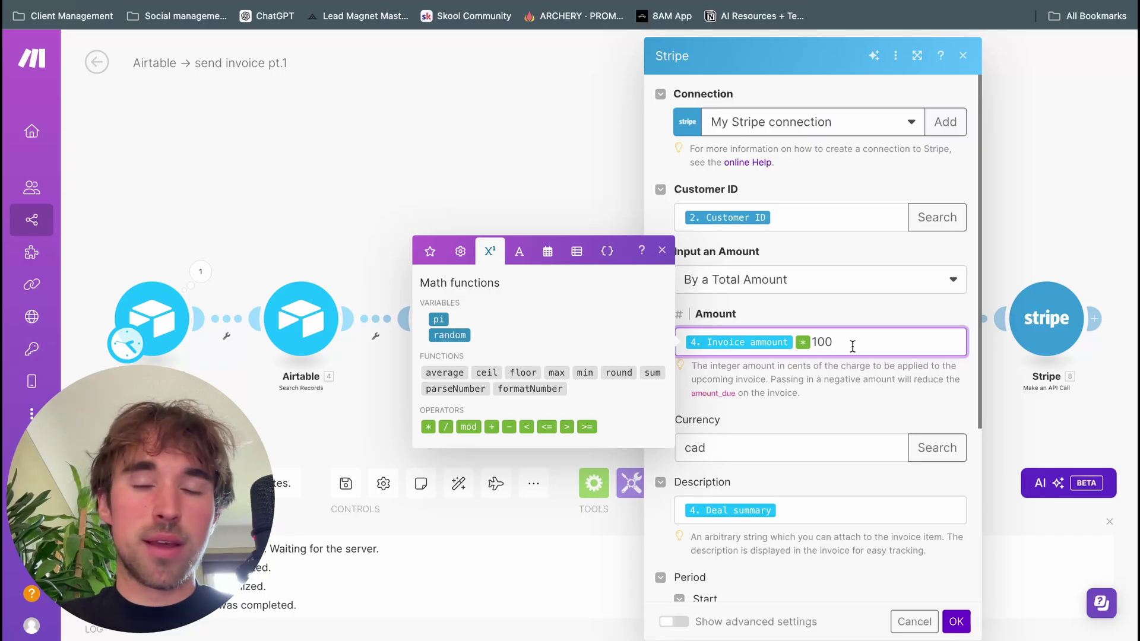
scroll(793, 427, down, 3)
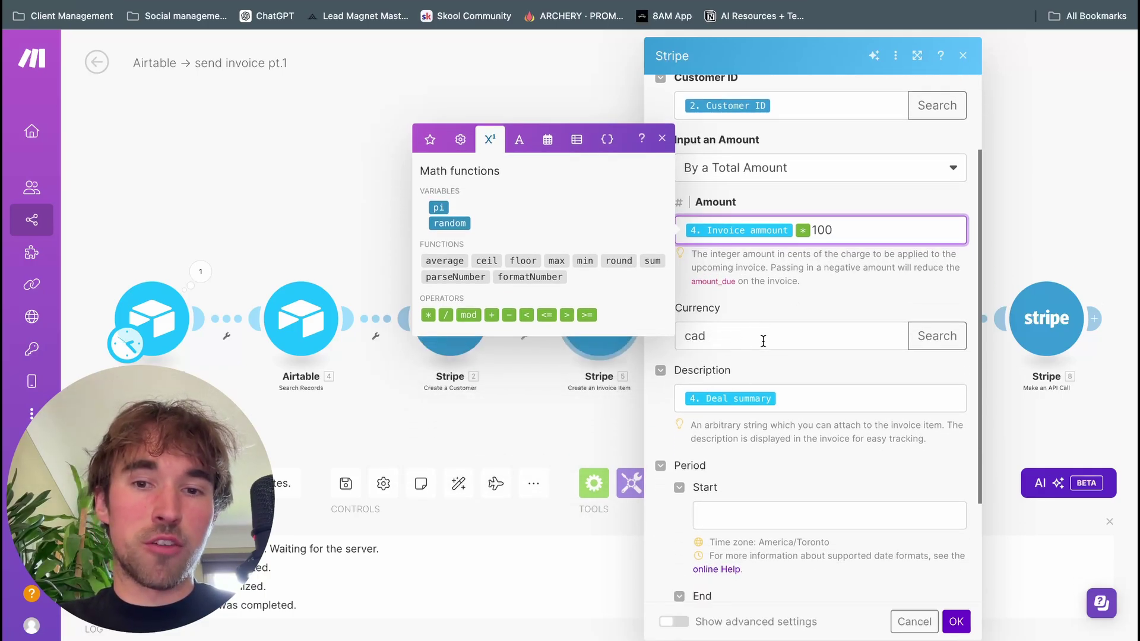
Step: Review the invoice item's Currency, Description mapping, Period and Metadata fields, and accept the module's settings
scroll(763, 341, down, 1)
click(804, 371)
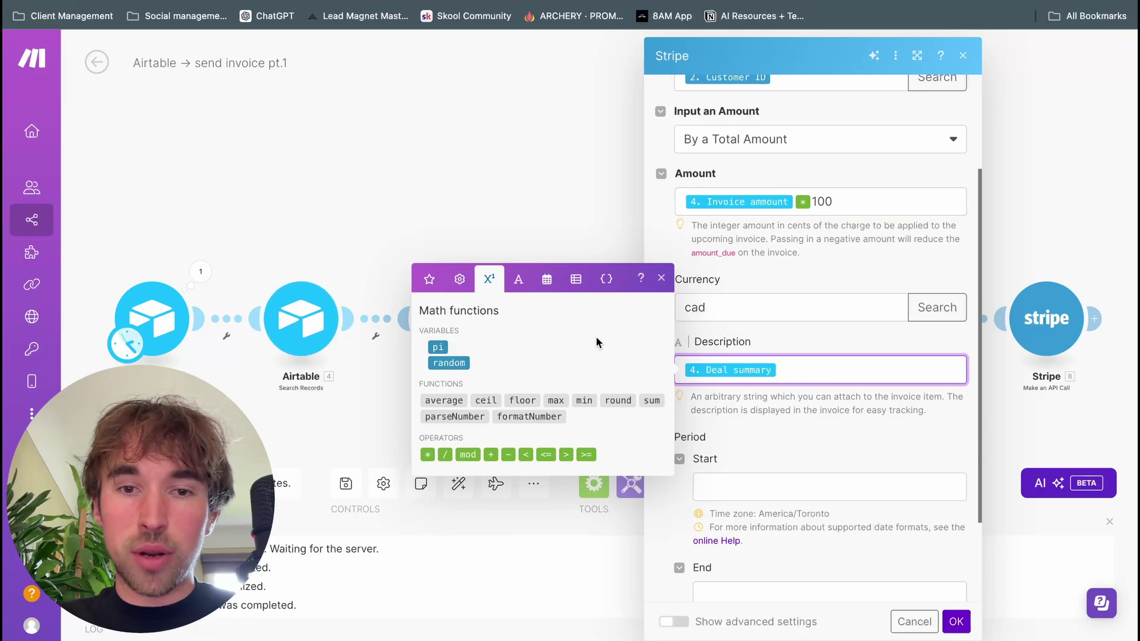
click(429, 279)
scroll(488, 404, down, 10)
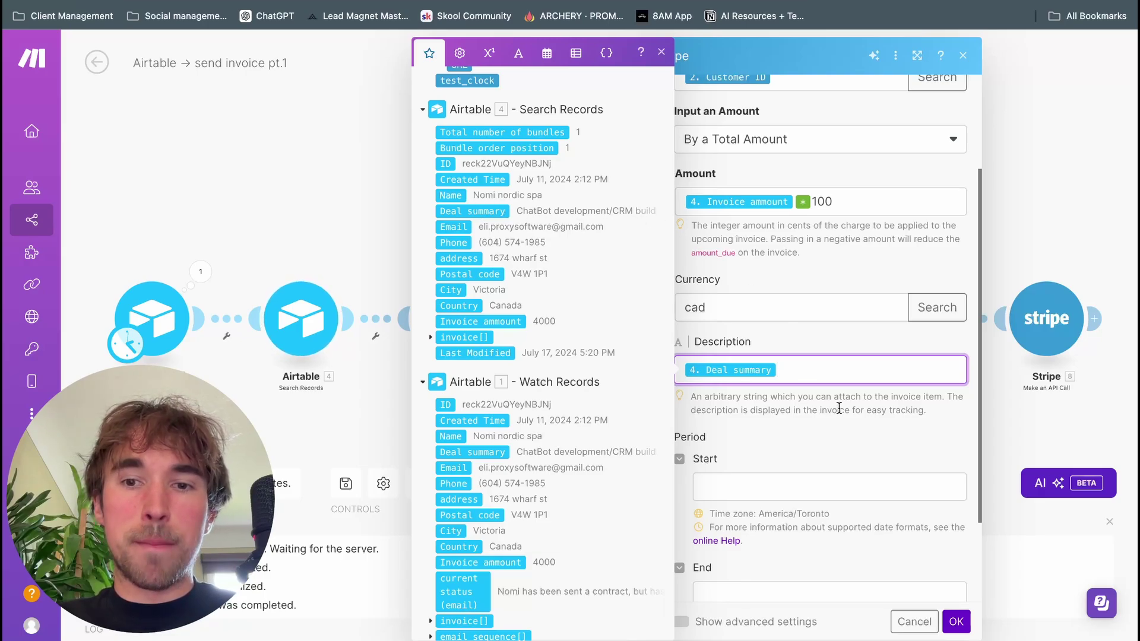
click(839, 418)
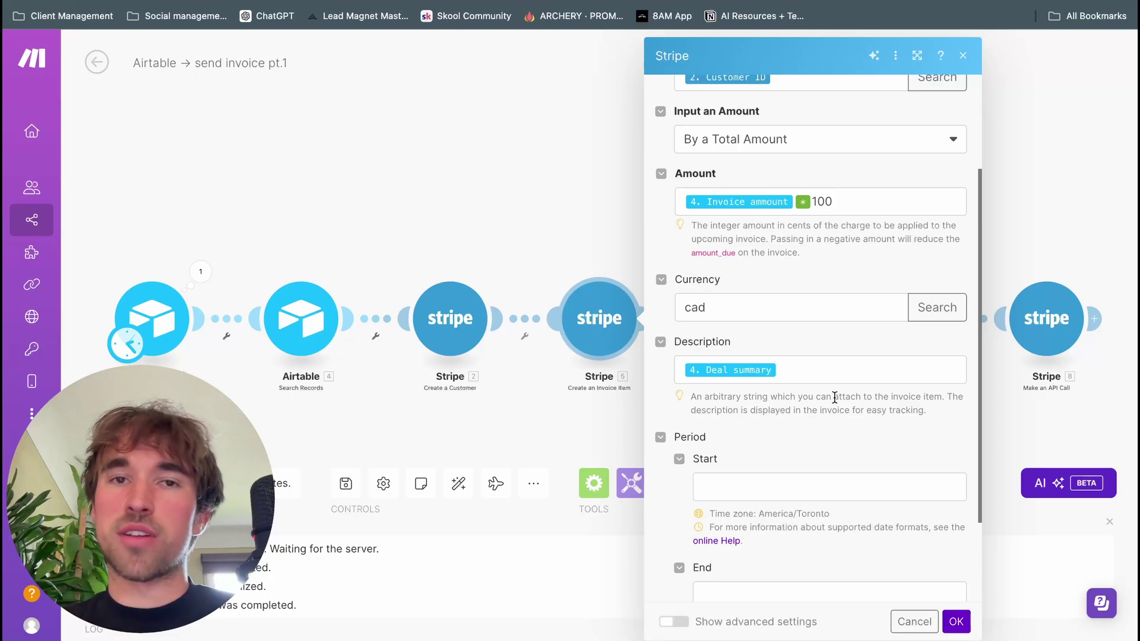
scroll(835, 397, down, 2)
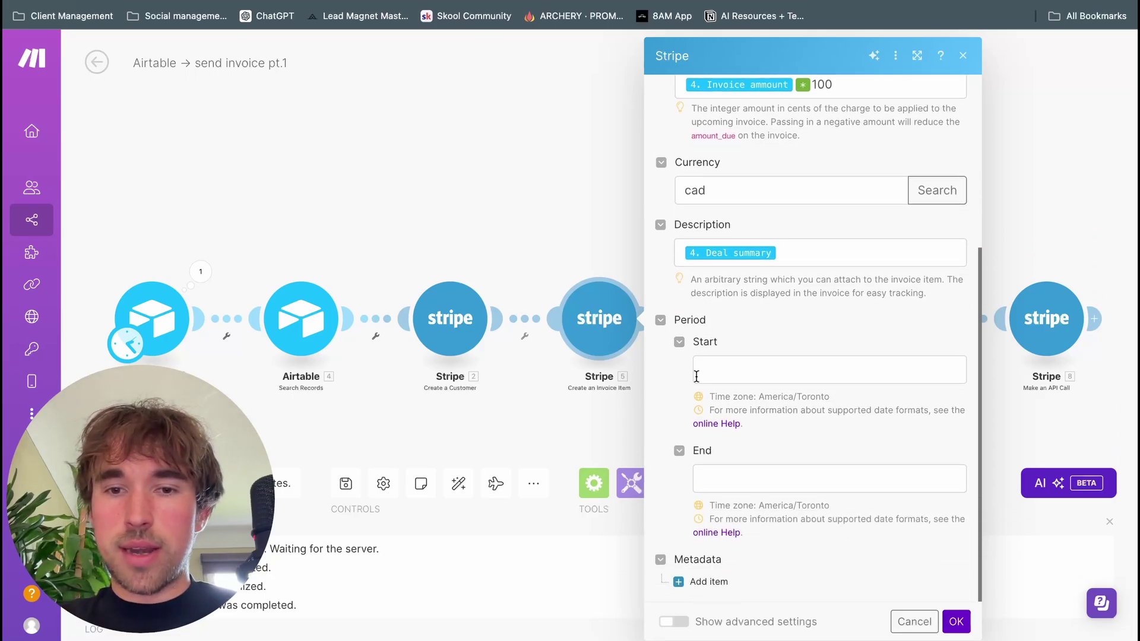
scroll(843, 356, up, 4)
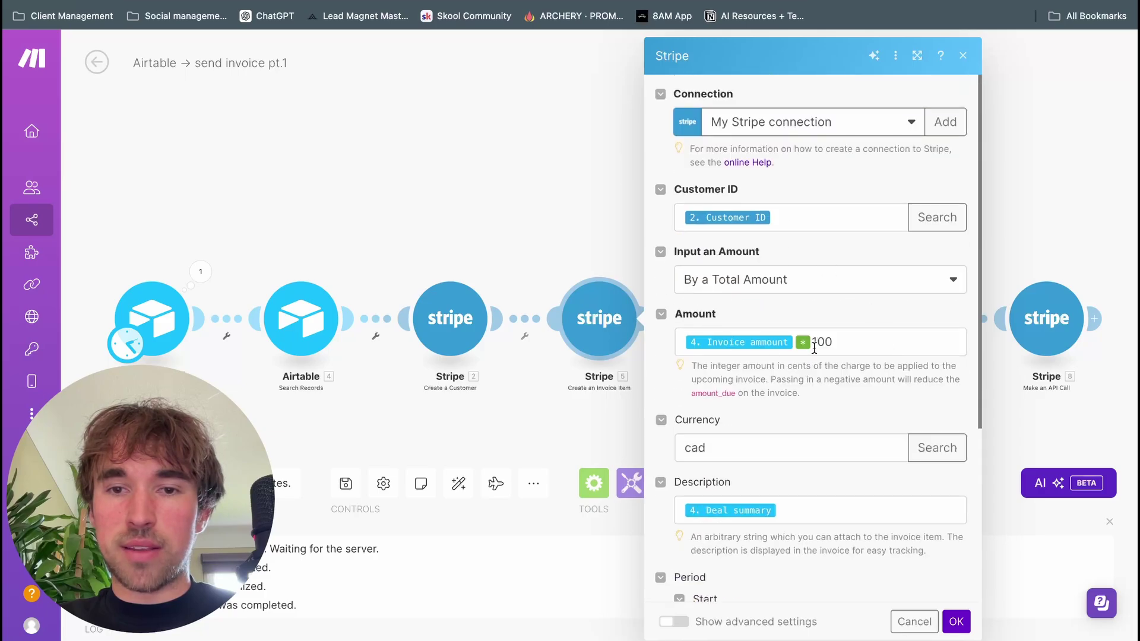
click(957, 622)
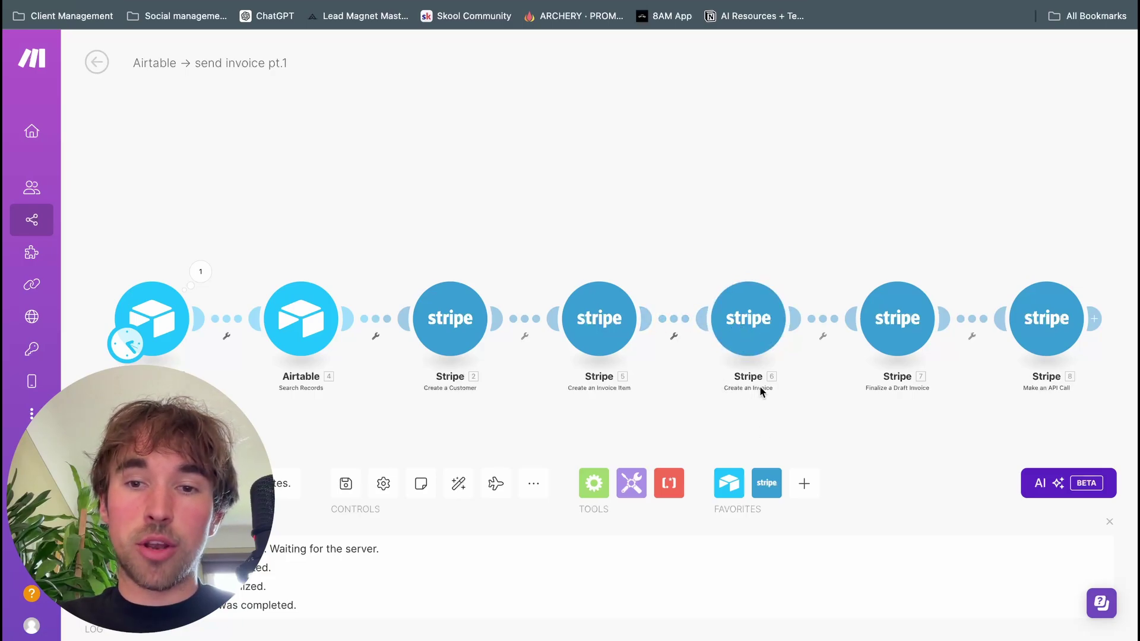
Step: Open the Stripe Create an Invoice module and check its Customer ID mapping against the Create a Customer outputs
click(749, 326)
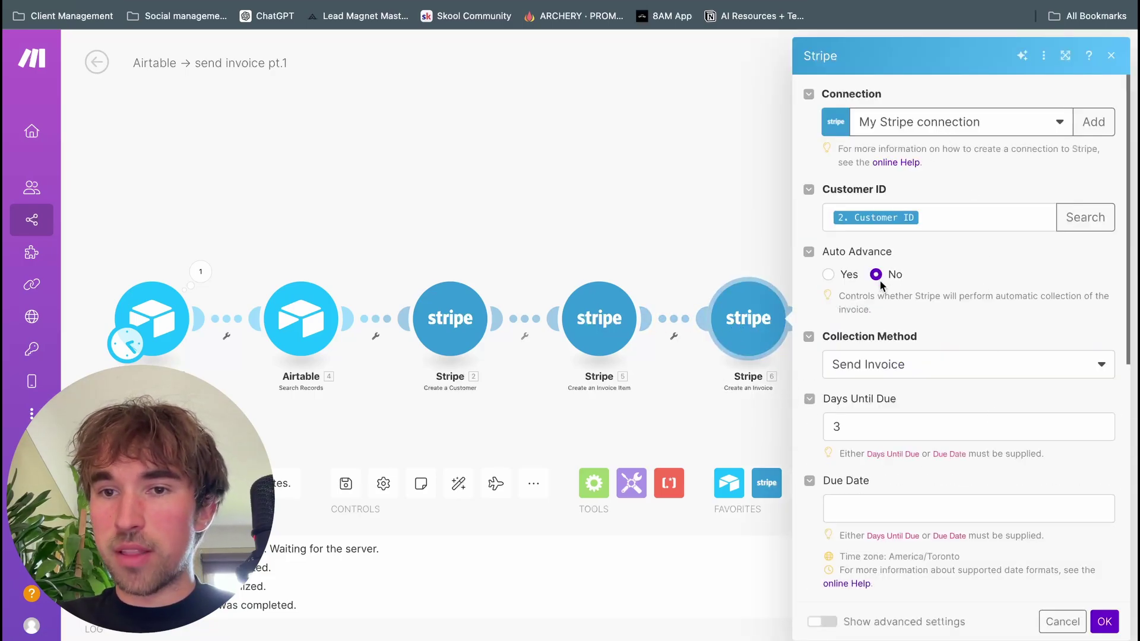
scroll(931, 278, down, 1)
click(946, 175)
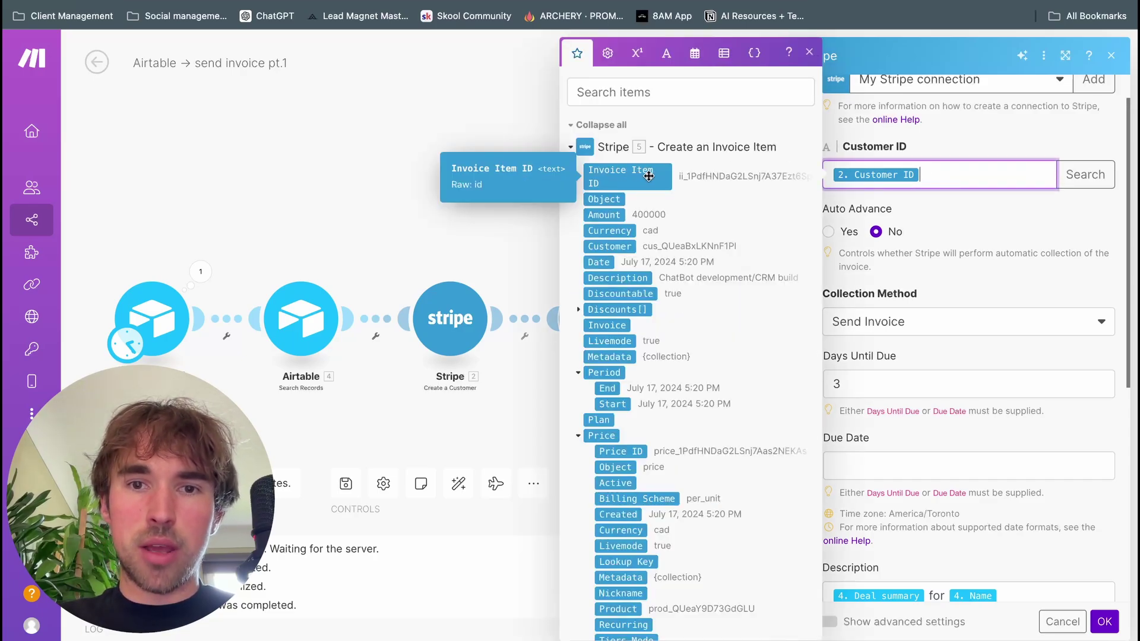
scroll(656, 310, down, 10)
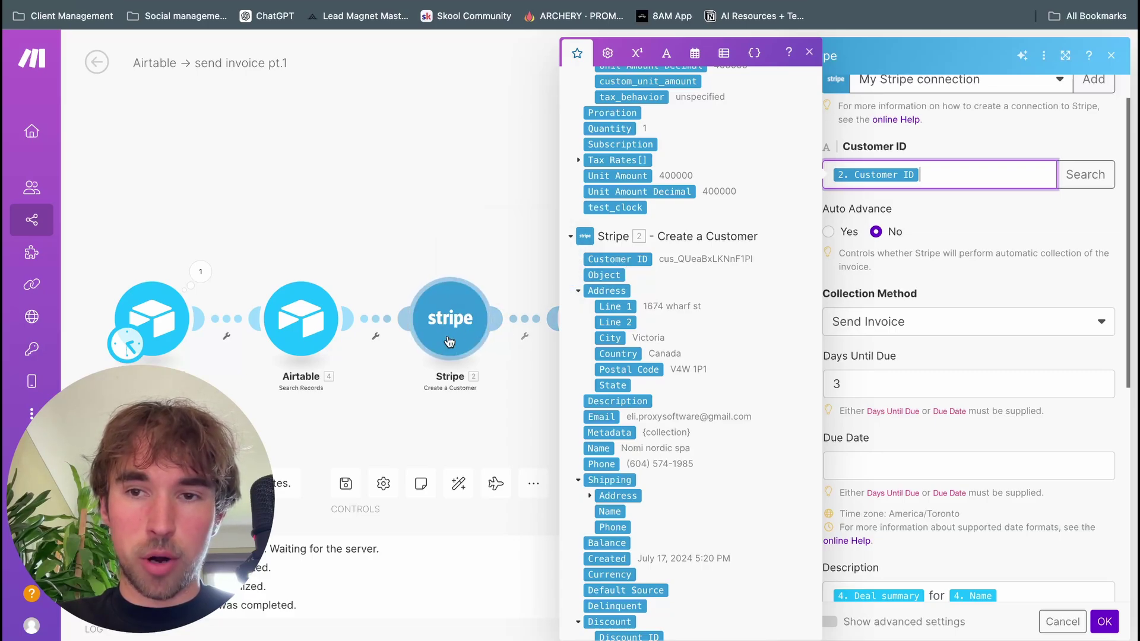
click(868, 258)
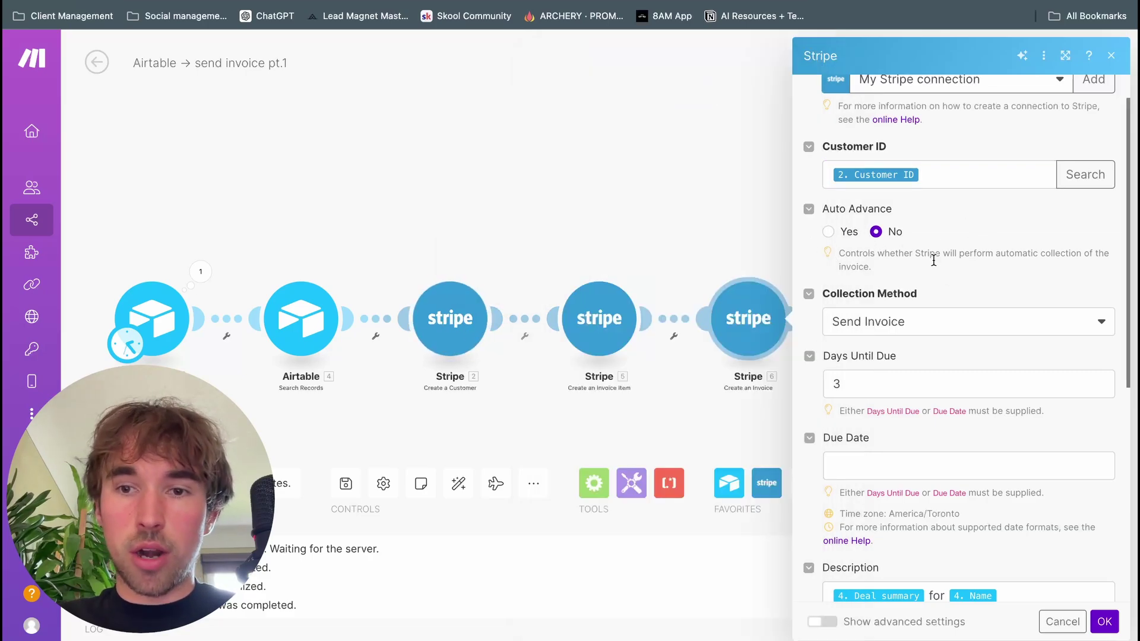
Step: Choose Send Invoice as the invoice's Collection Method and check the Days Until Due and Due Date fields
scroll(925, 254, down, 1)
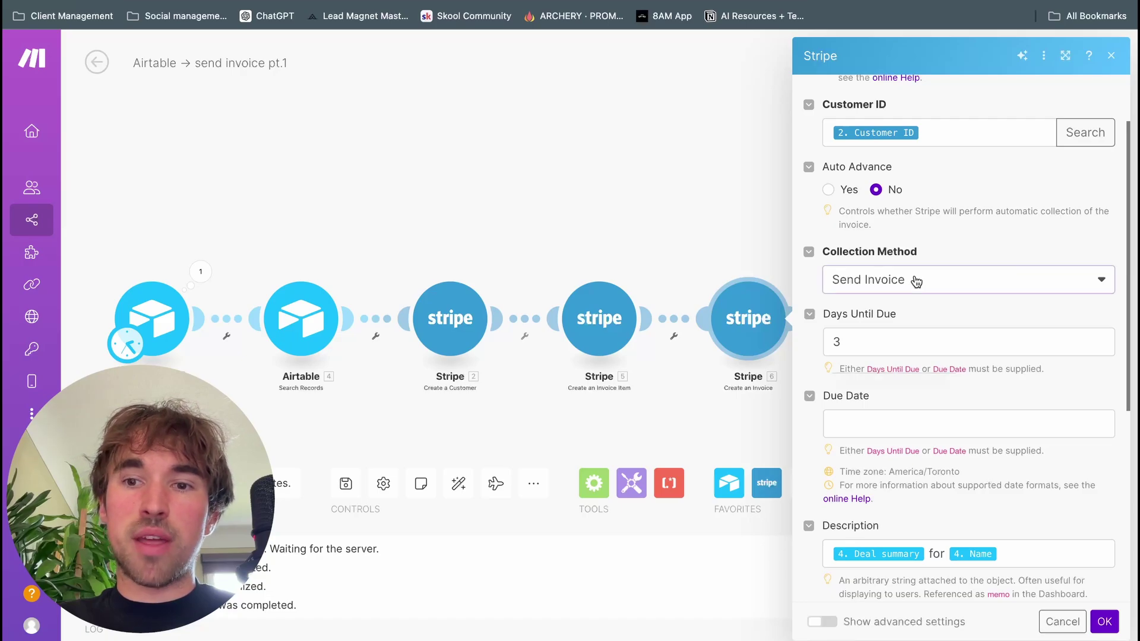
click(917, 281)
click(905, 340)
scroll(891, 308, down, 2)
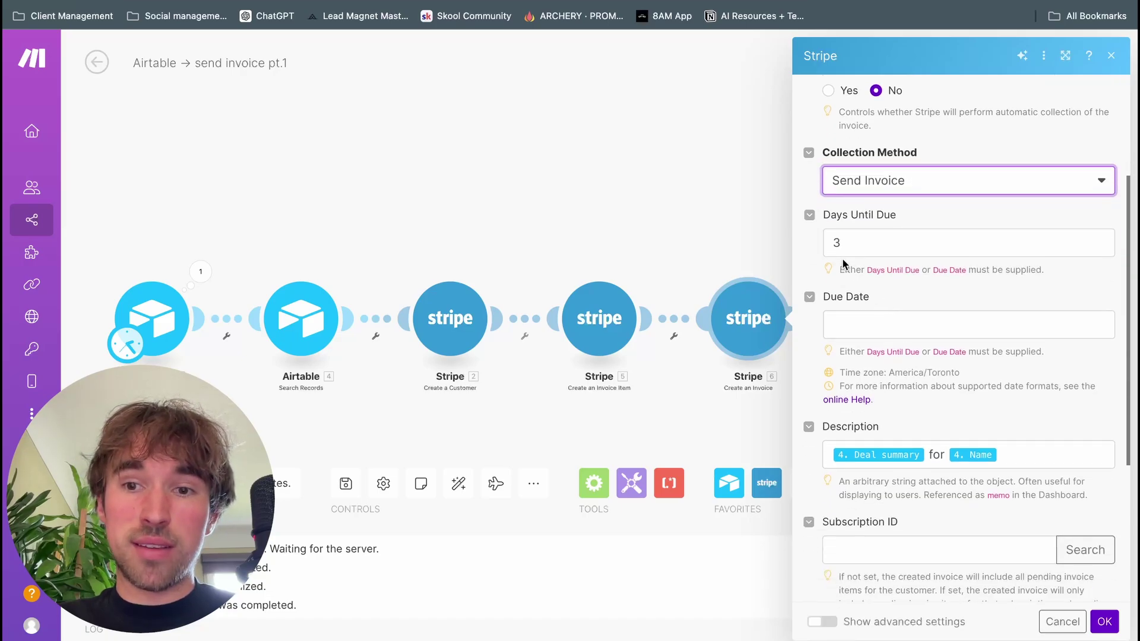
click(862, 243)
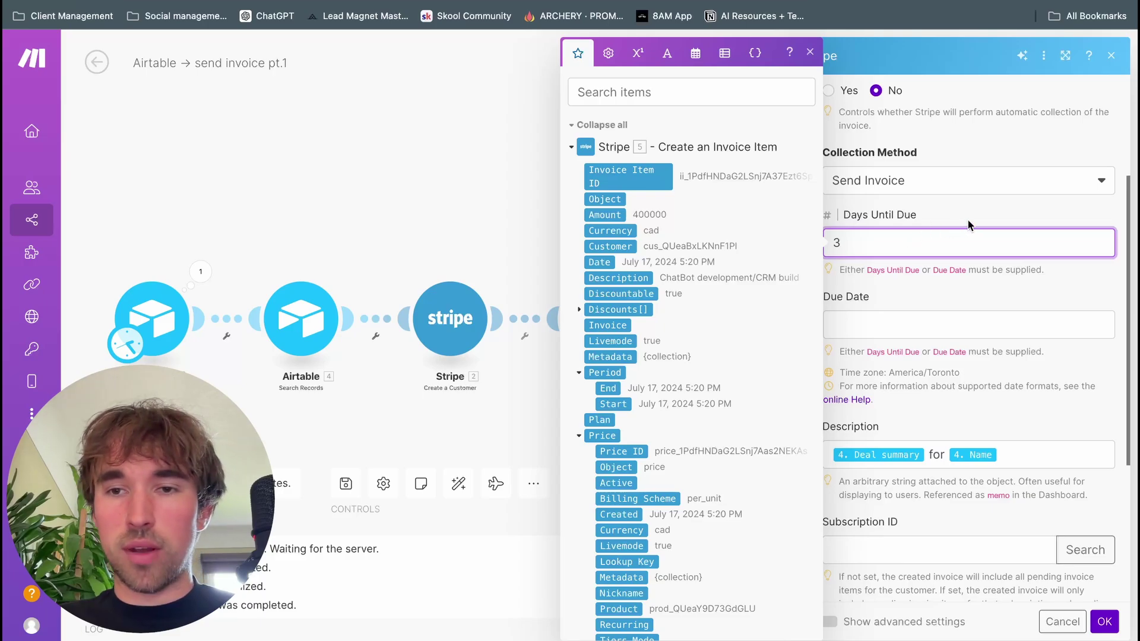
key(Escape)
scroll(935, 274, down, 2)
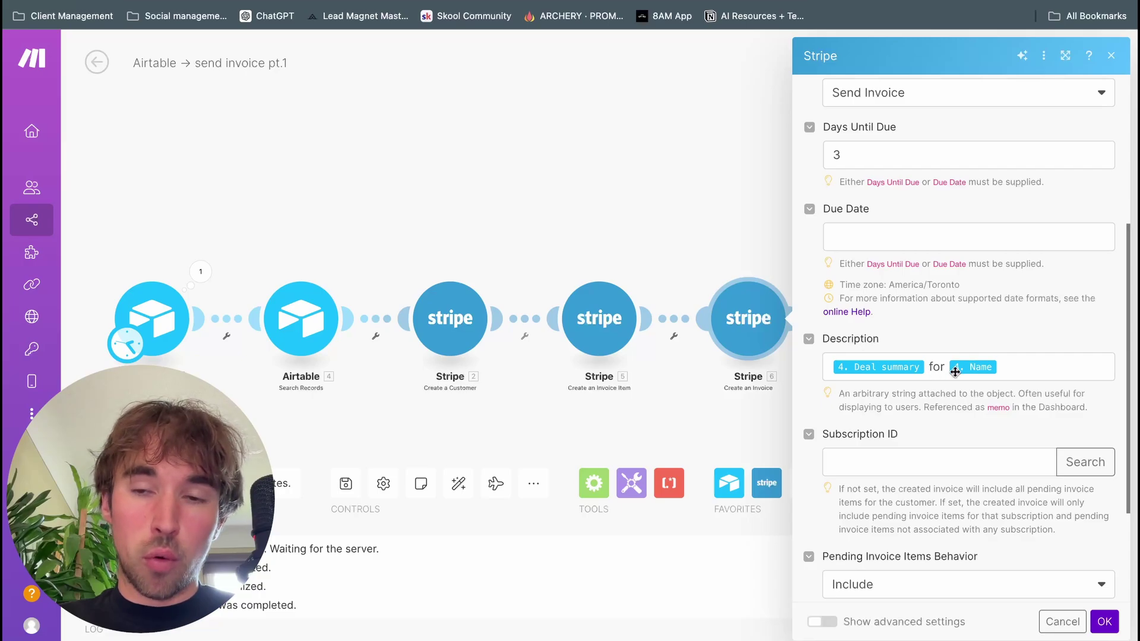
Step: Check the invoice's Description mapping against Airtable Search Records, review Subscription ID and Pending Invoice Items Behavior, and accept the module's settings
click(1003, 368)
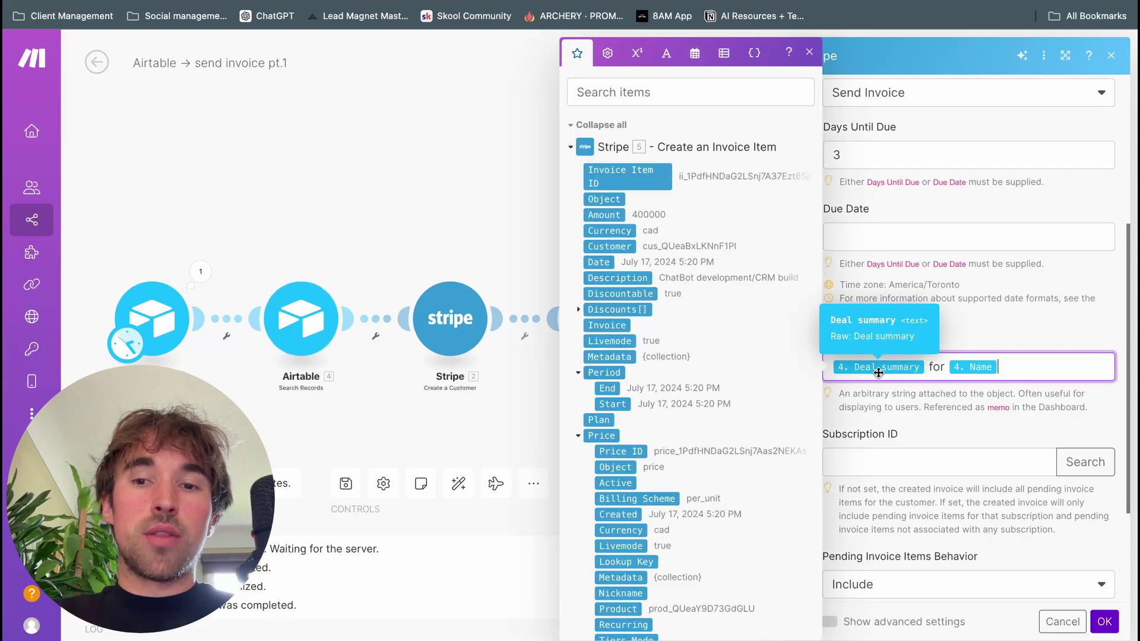
scroll(661, 418, down, 10)
scroll(661, 418, down, 15)
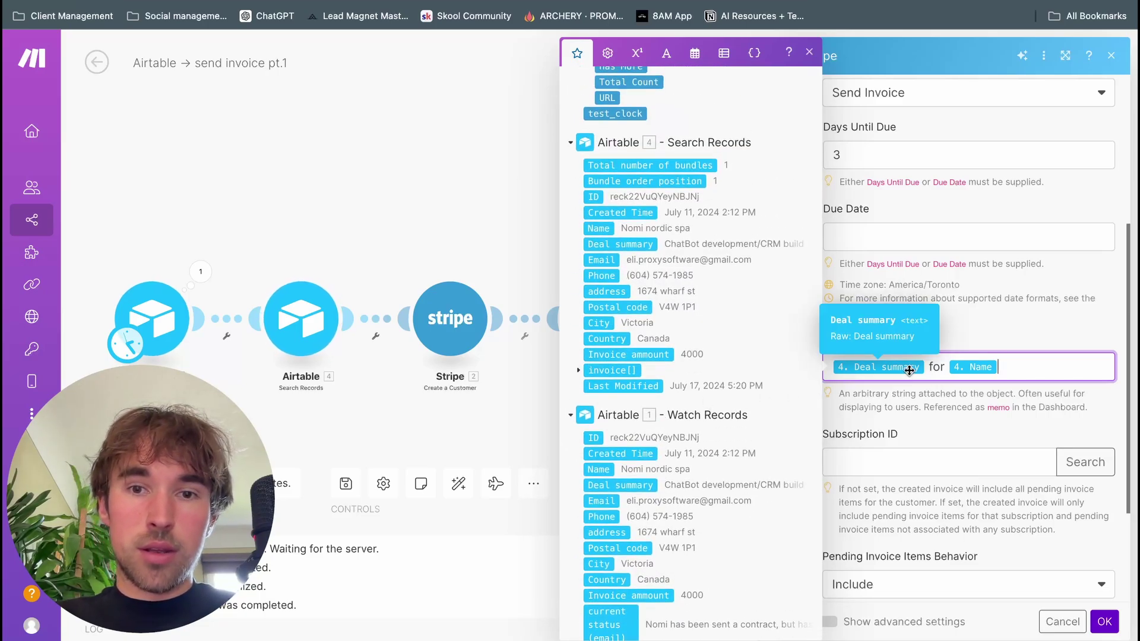
click(1034, 347)
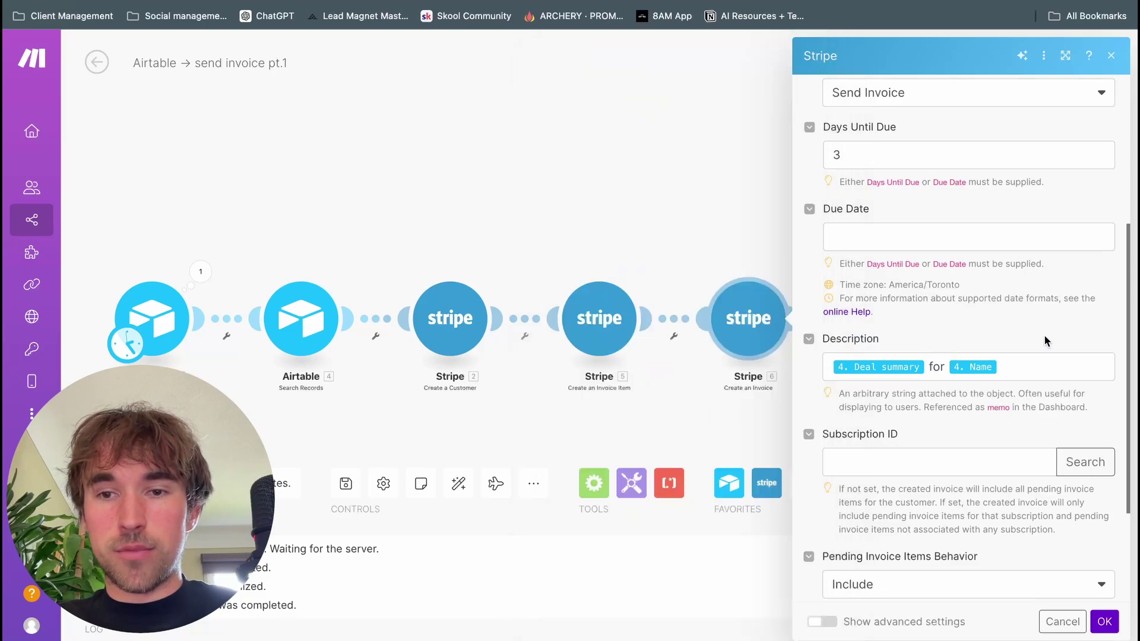
scroll(1012, 375, down, 3)
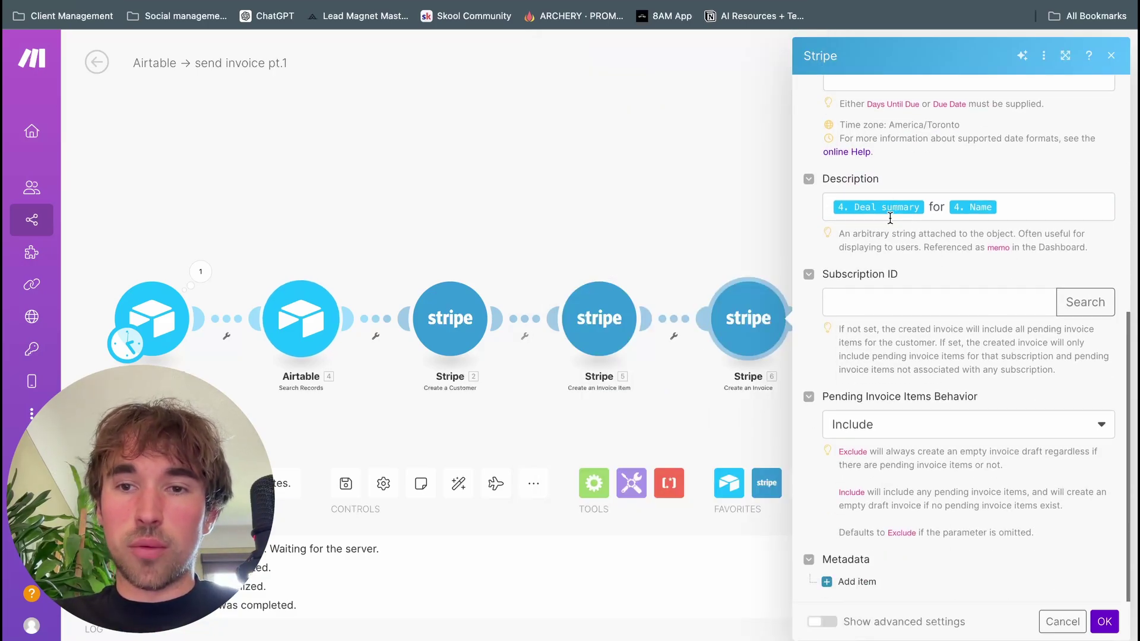
scroll(974, 578, up, 6)
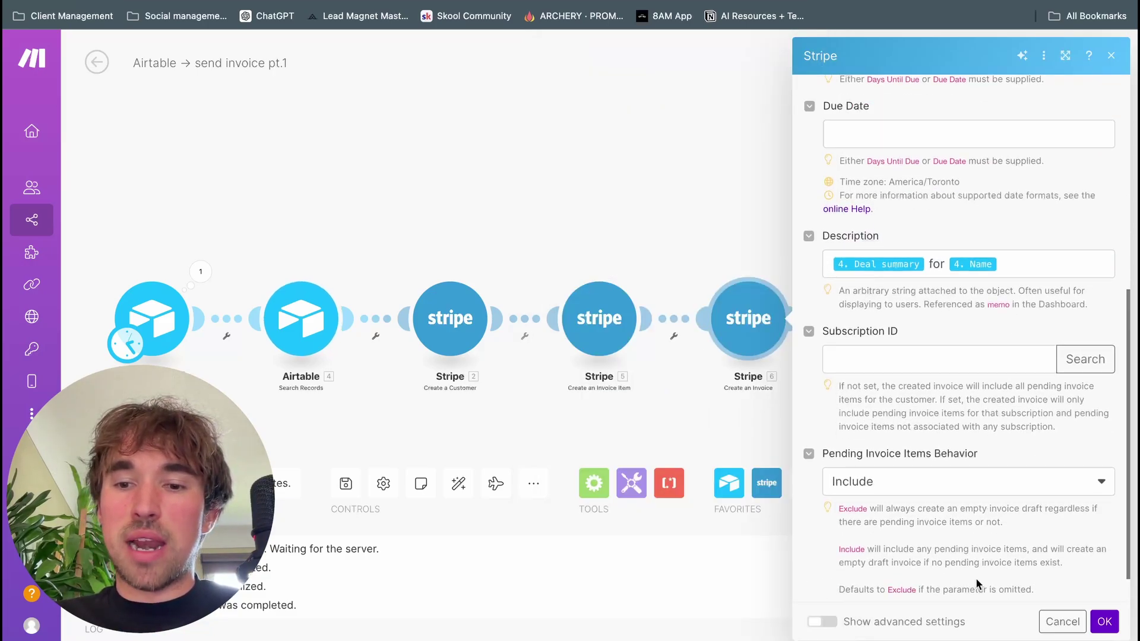
click(1103, 621)
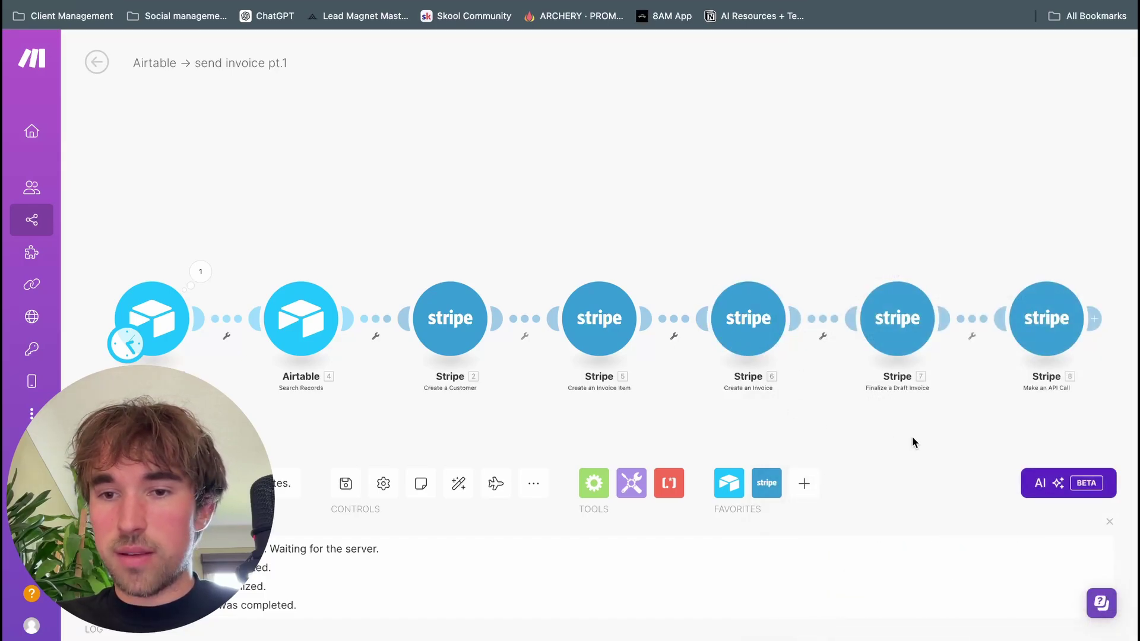
Step: Inspect the Invoice ID mapping in Stripe Finalize a Draft Invoice against the Create an Invoice outputs, then close the module's settings
click(901, 326)
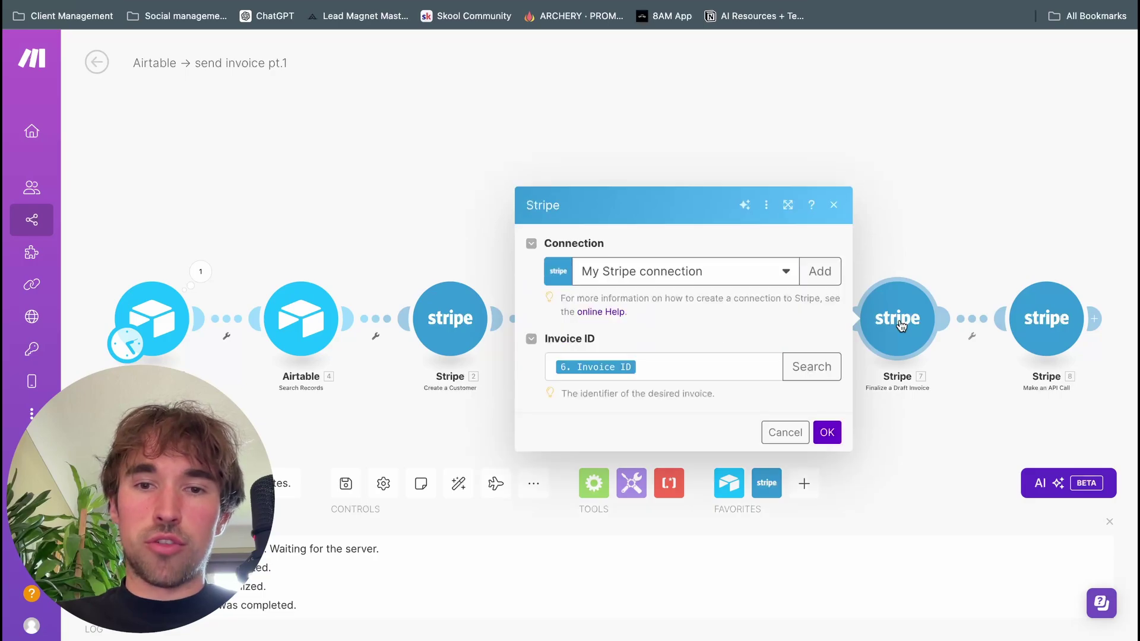
click(669, 368)
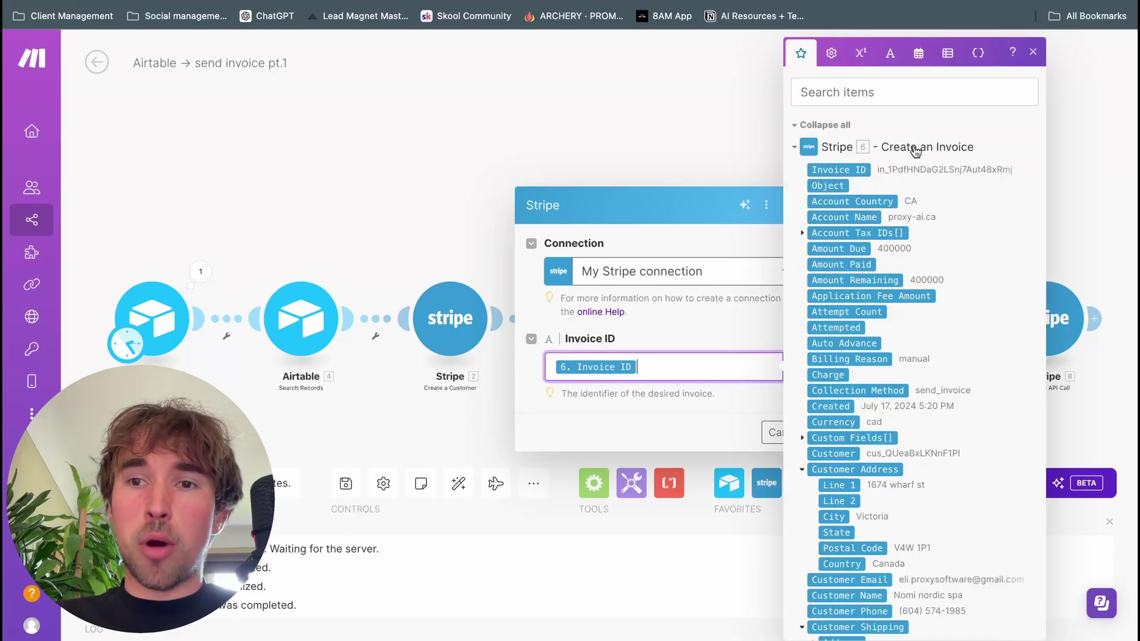
click(731, 101)
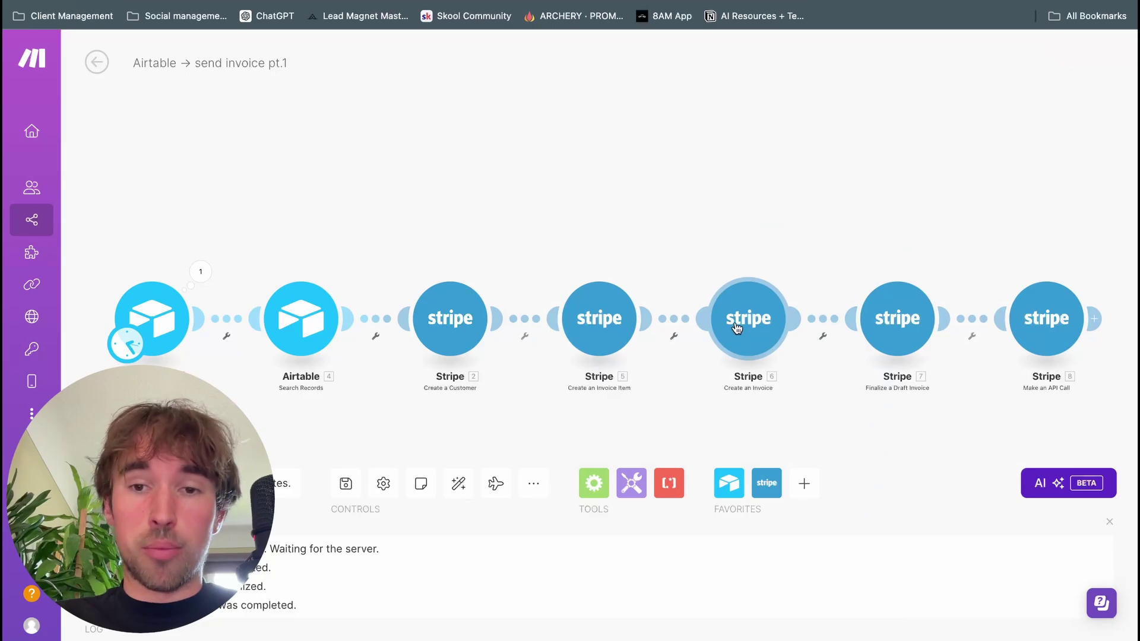
click(899, 319)
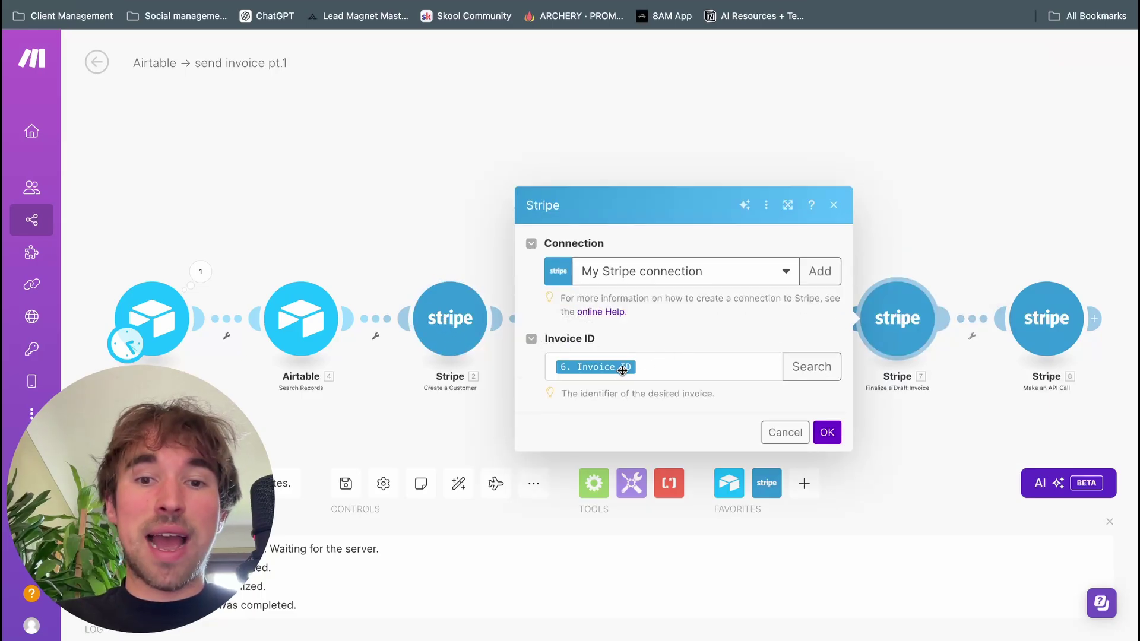
click(834, 206)
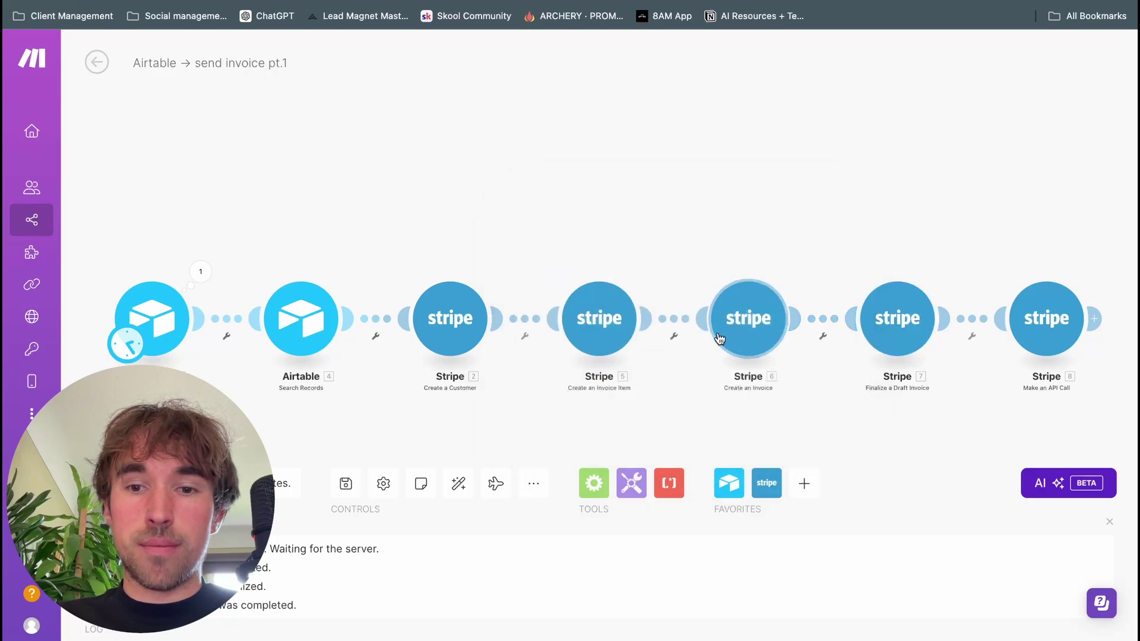
Step: Open the Stripe Make an API Call module and examine its URL path and the mapped Invoice ID from Finalize a Draft Invoice
drag(957, 251, 859, 243)
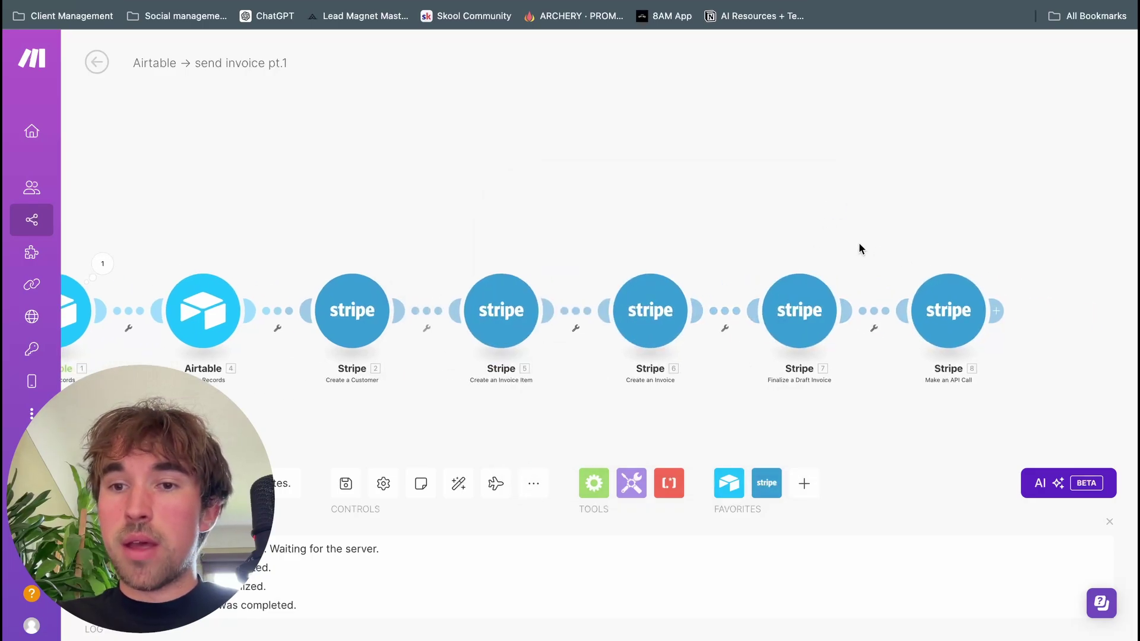
click(938, 315)
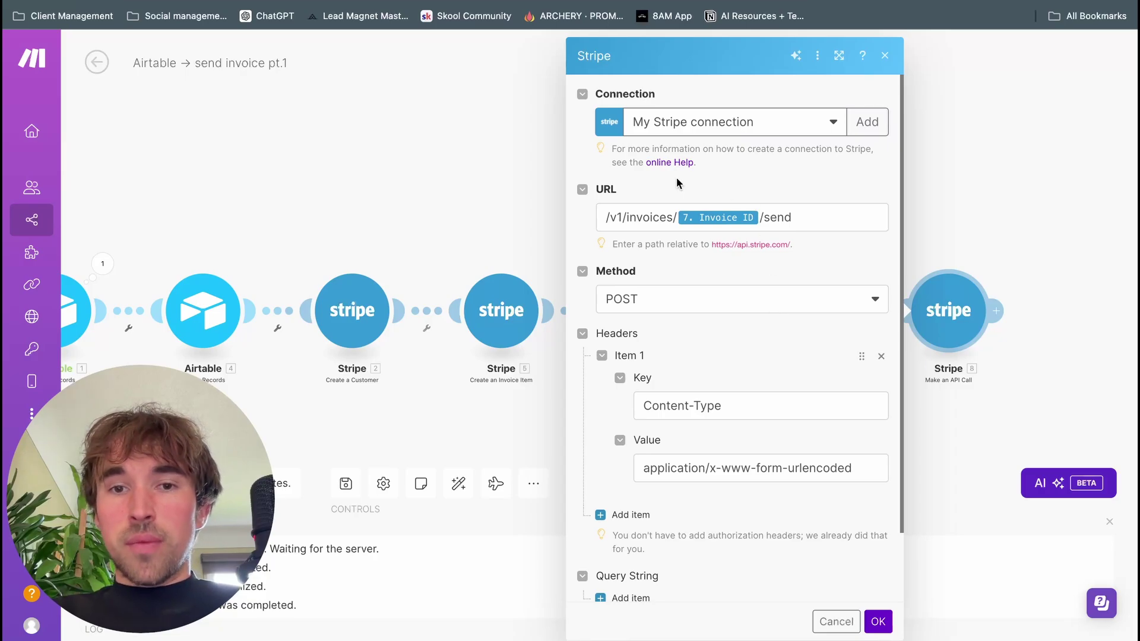
click(607, 220)
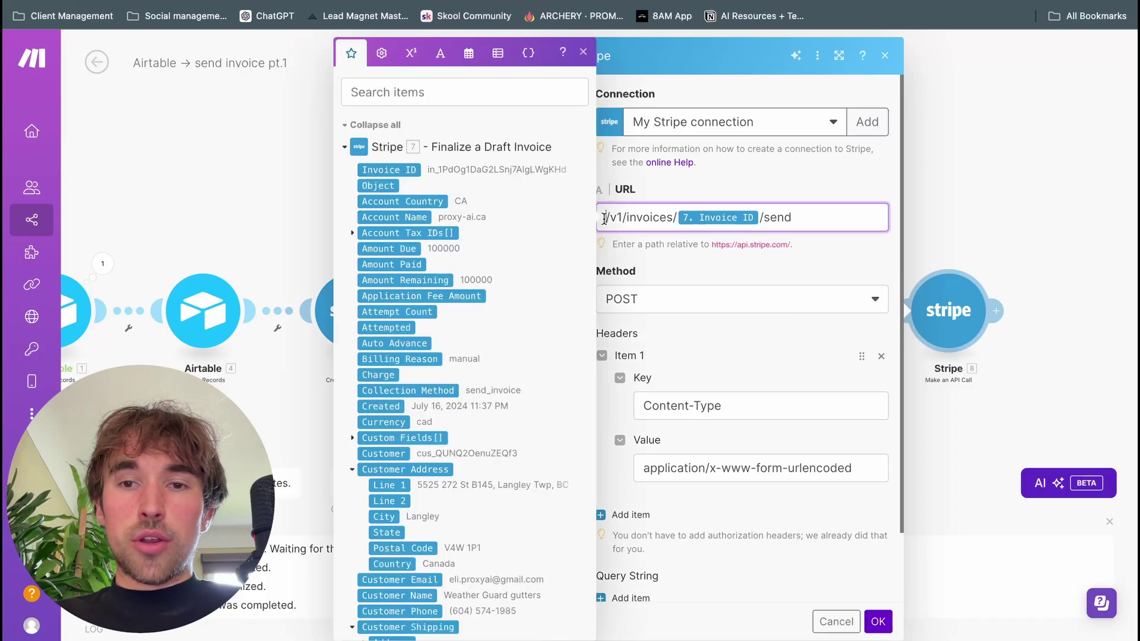
triple_click(814, 213)
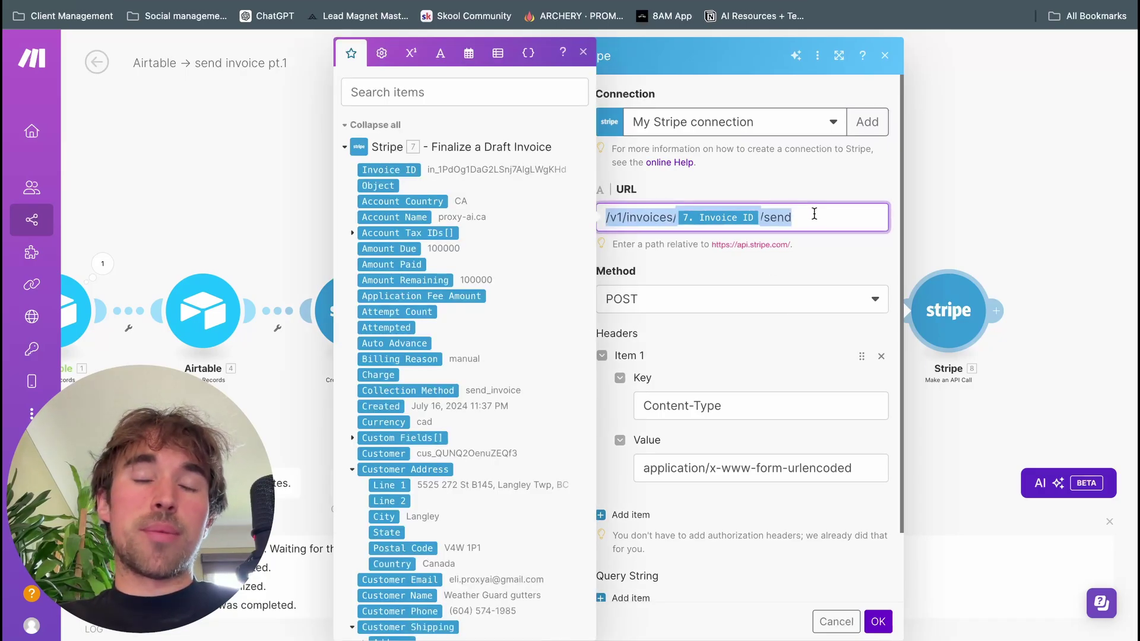
click(821, 223)
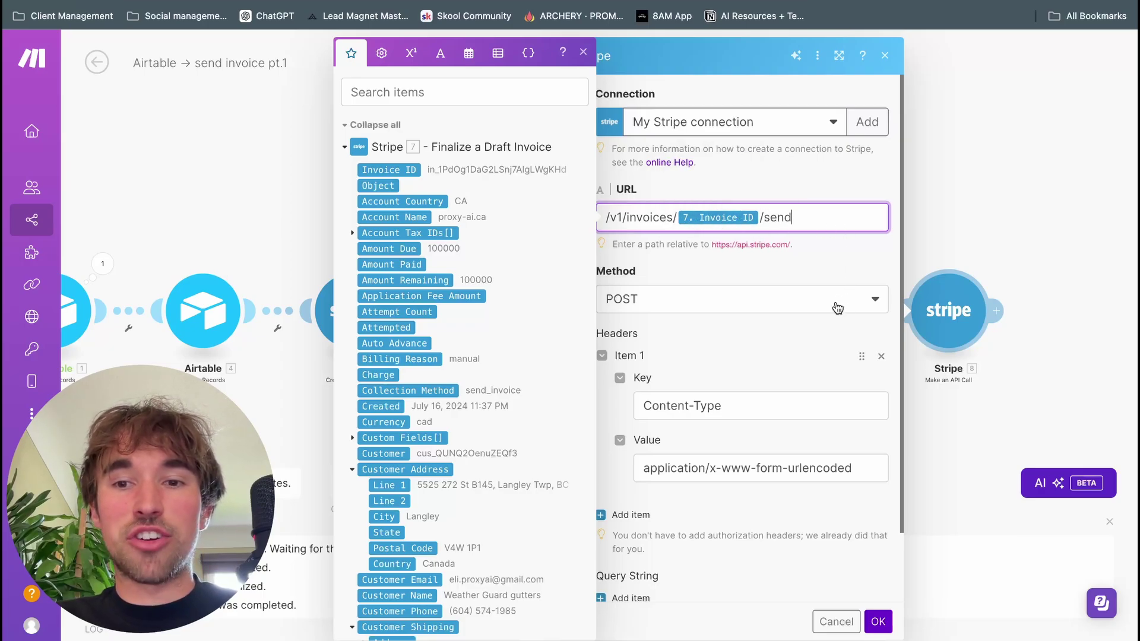
Step: Review the API call's Method, Content-Type header, Query String and Body, and accept the module's settings
scroll(804, 302, down, 1)
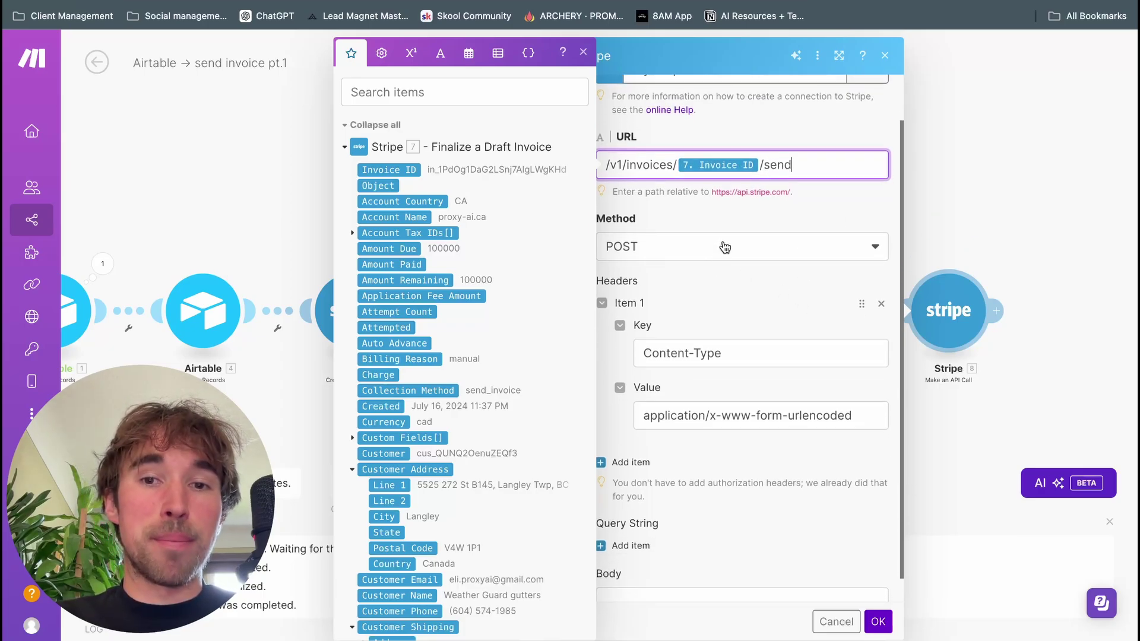
scroll(719, 367, down, 1)
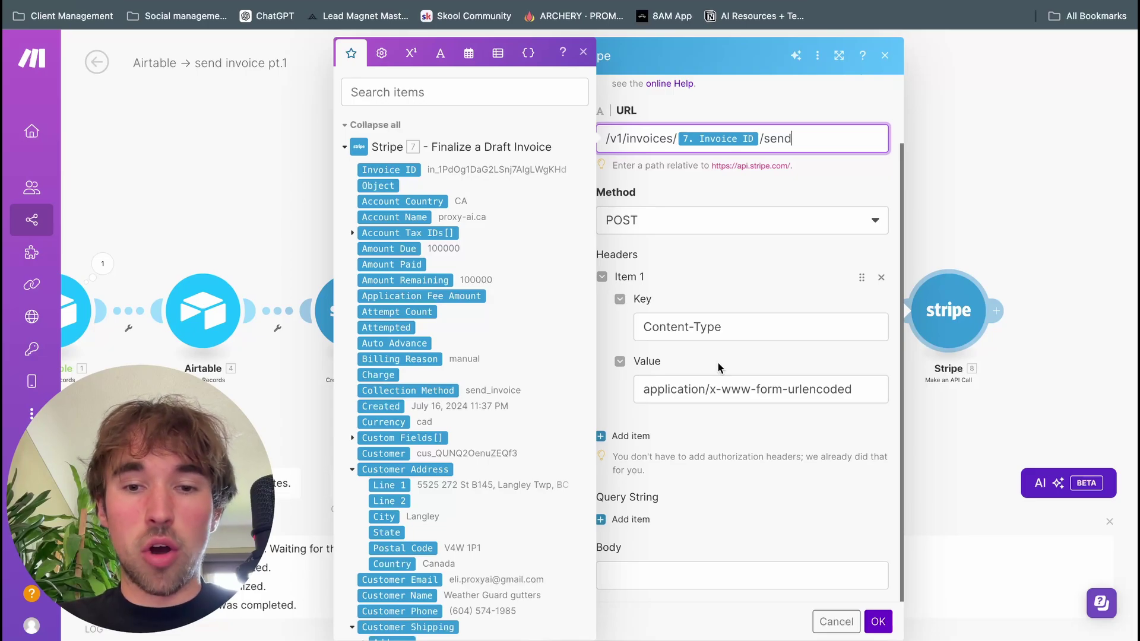
click(662, 571)
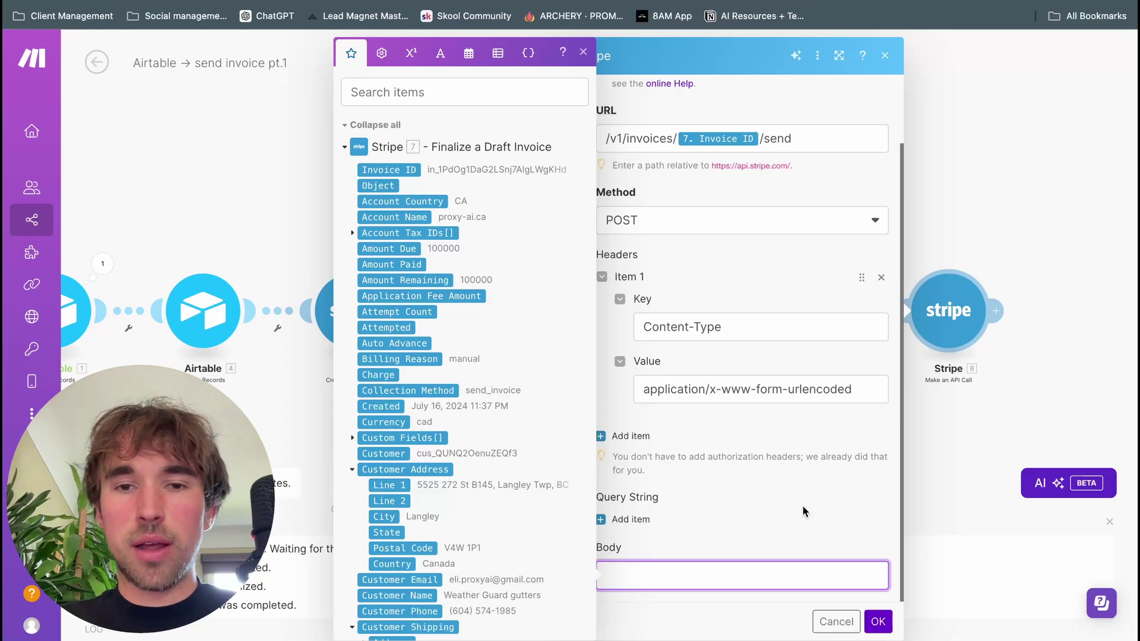
scroll(666, 246, up, 3)
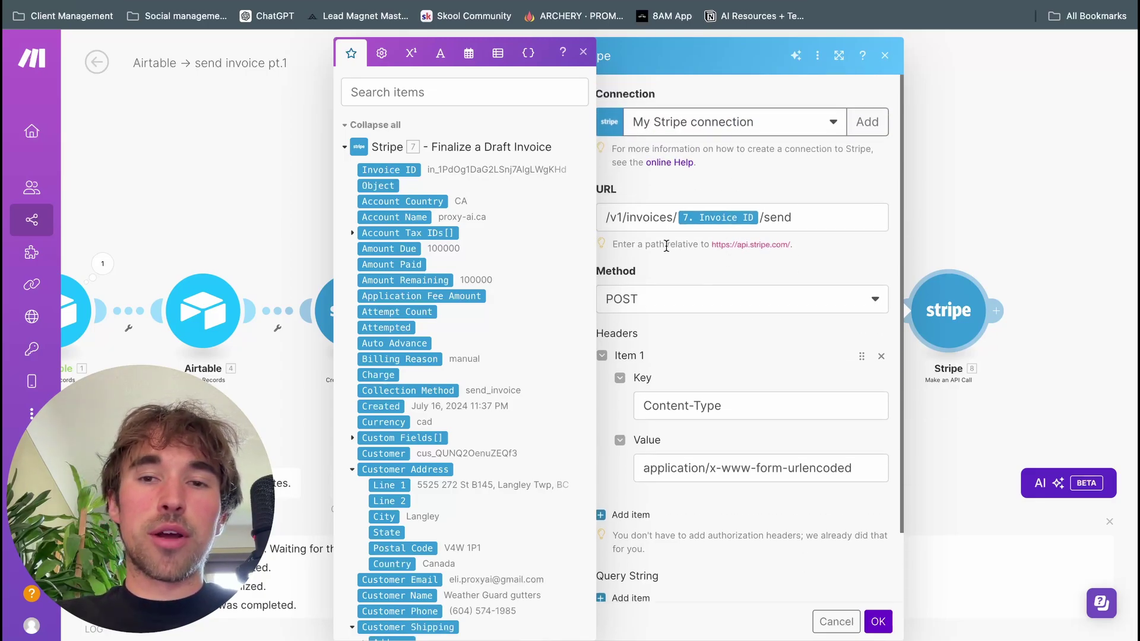
click(878, 622)
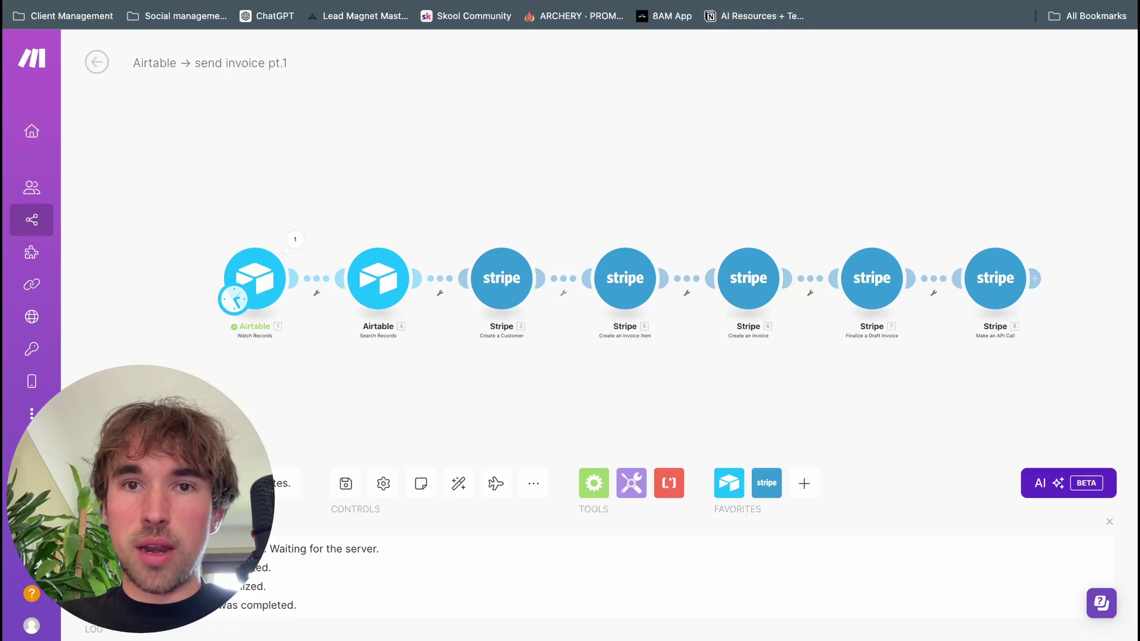
Step: Switch to Airtable and review the Nomi nordic spa lead's invoice status, invoice amount and contact fields in the Burning hot leads table
click(754, 1)
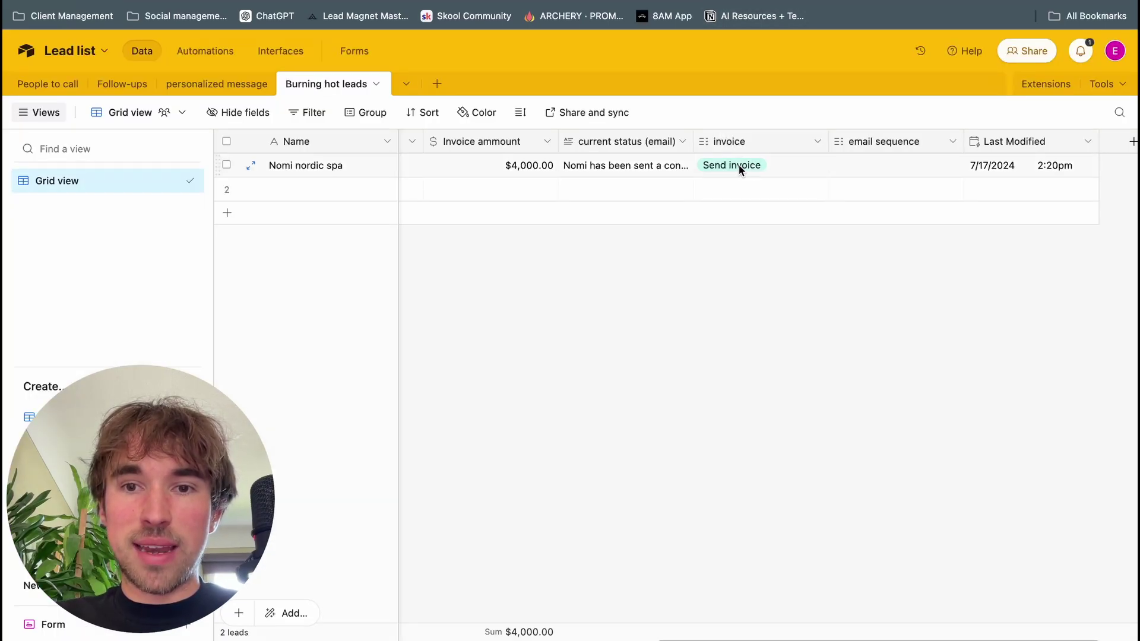
scroll(739, 165, left, 10)
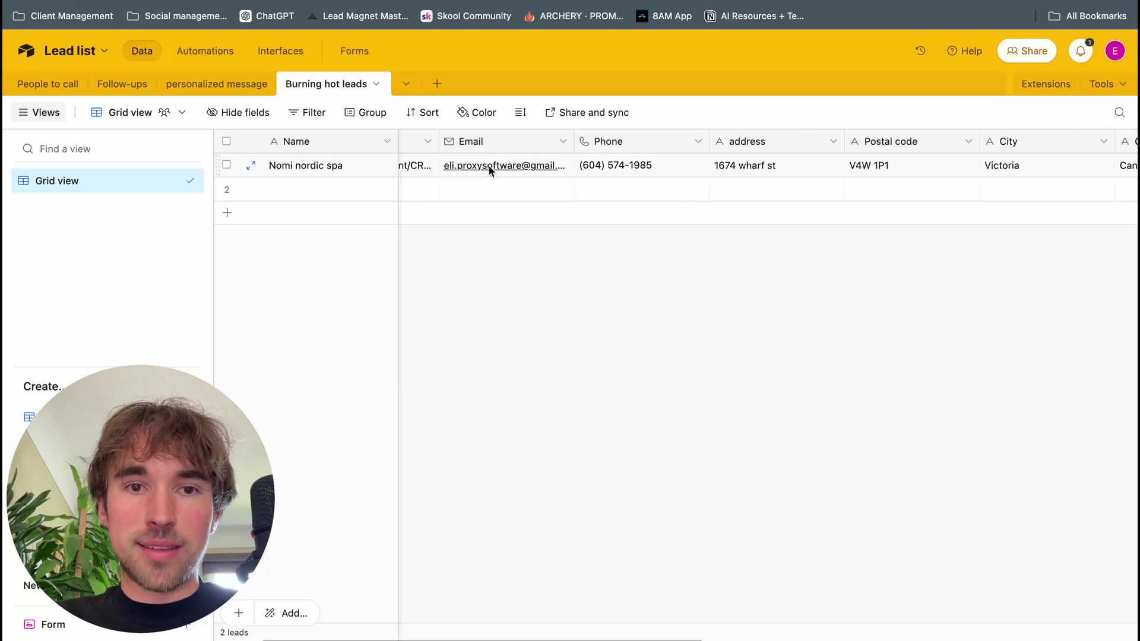
scroll(504, 166, right, 5)
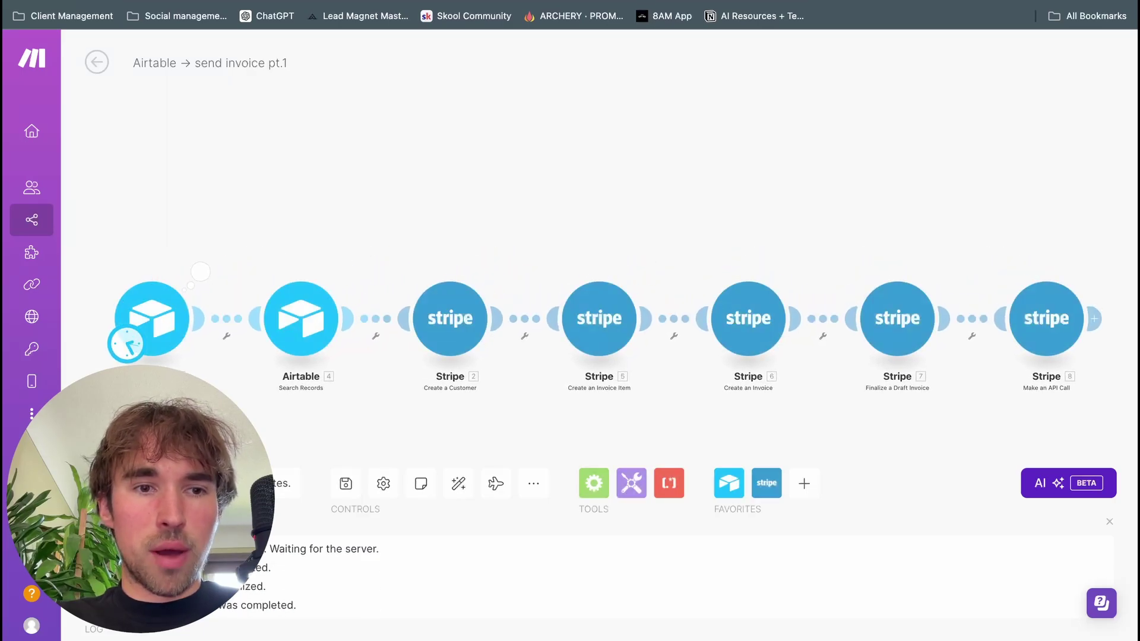
Step: Switch back to Make and set the Airtable Watch Records module to start from All records
right_click(153, 327)
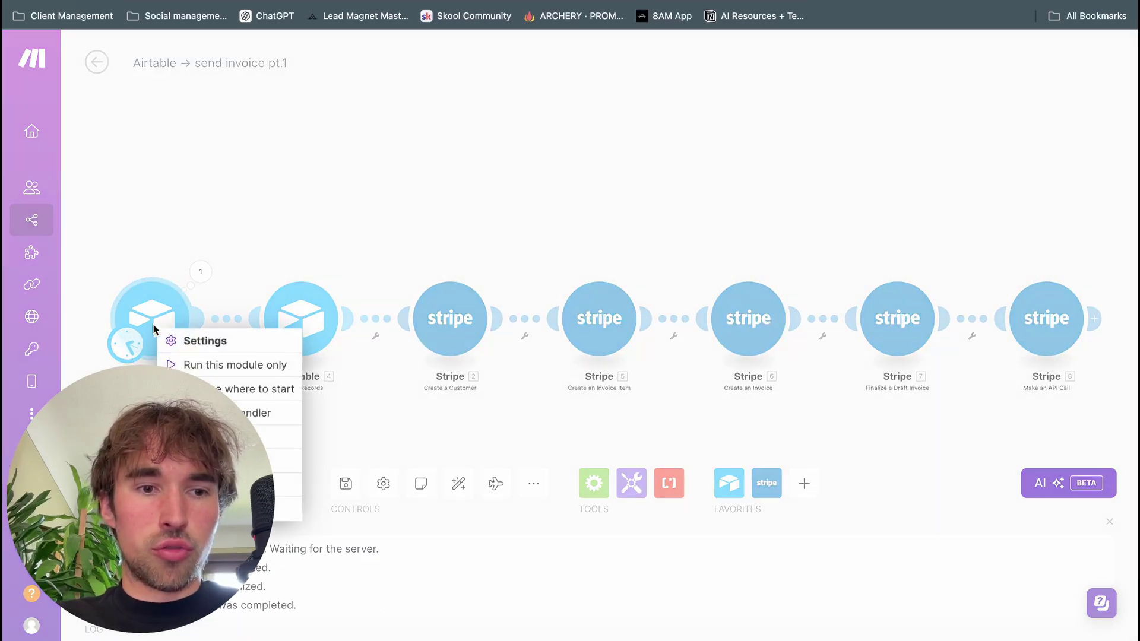
click(196, 388)
click(212, 330)
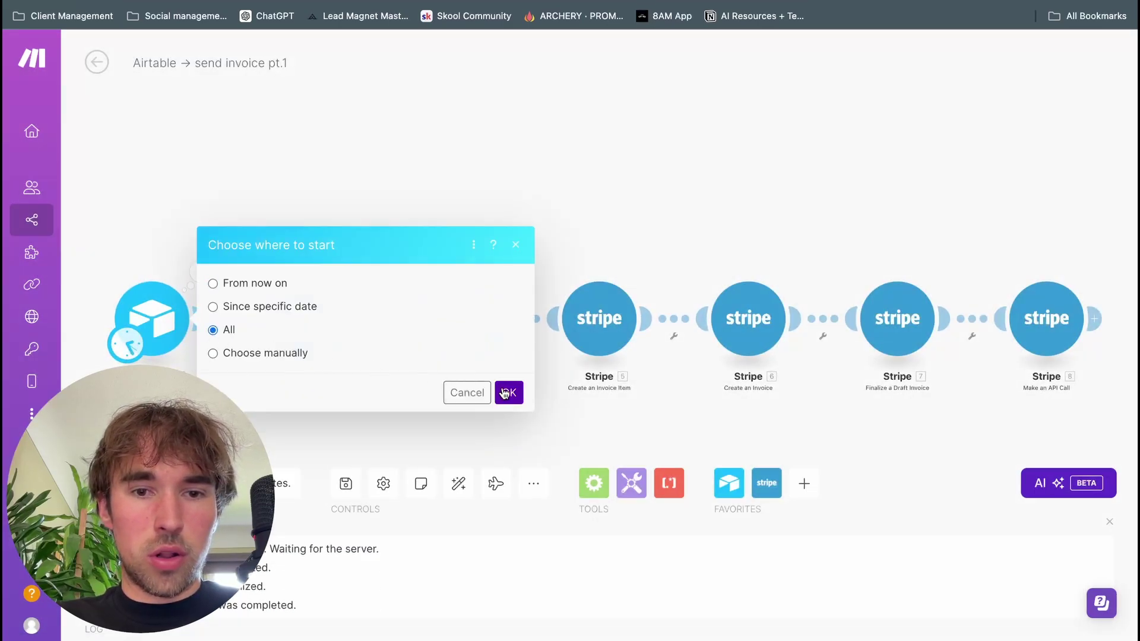
click(506, 394)
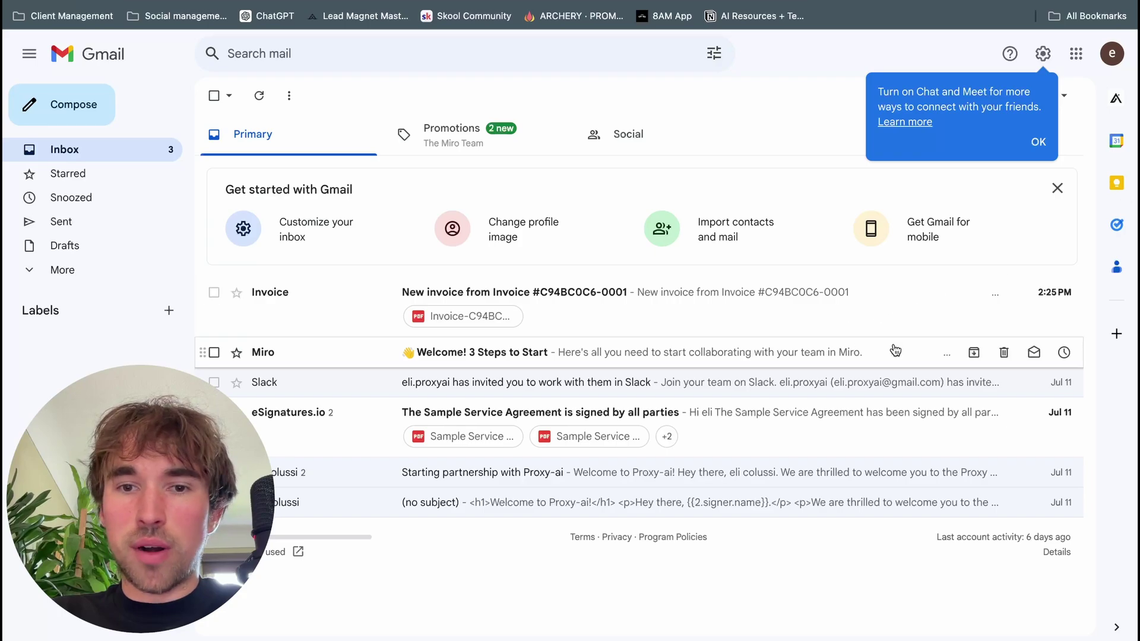
Step: Open the new invoice email in the Gmail inbox and inspect the issuer line above the amount
click(640, 325)
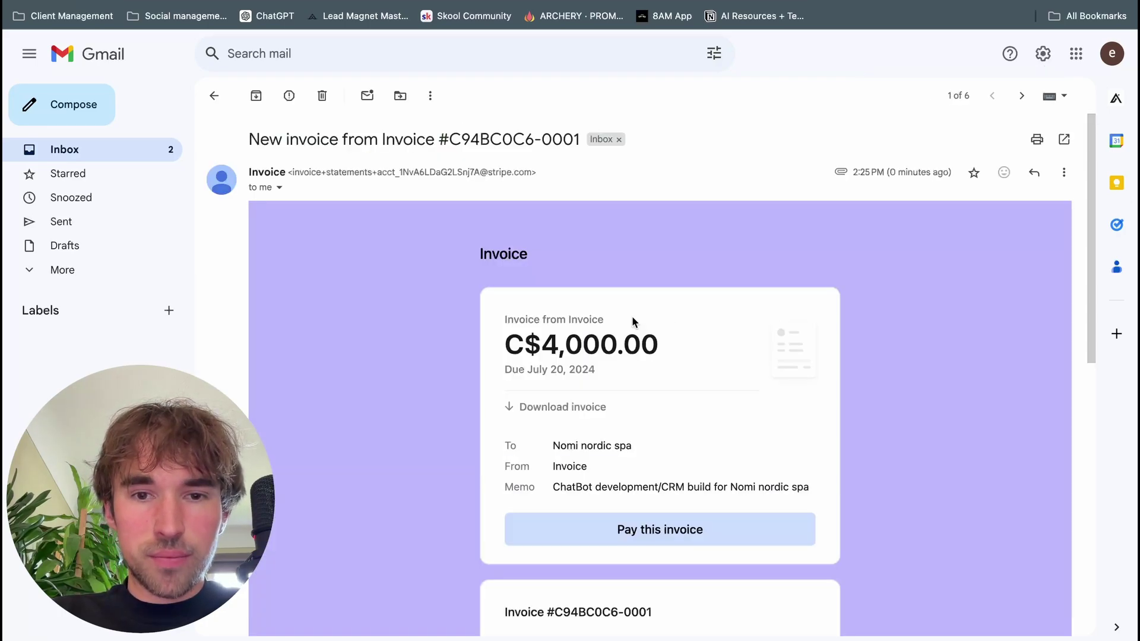
scroll(539, 336, down, 3)
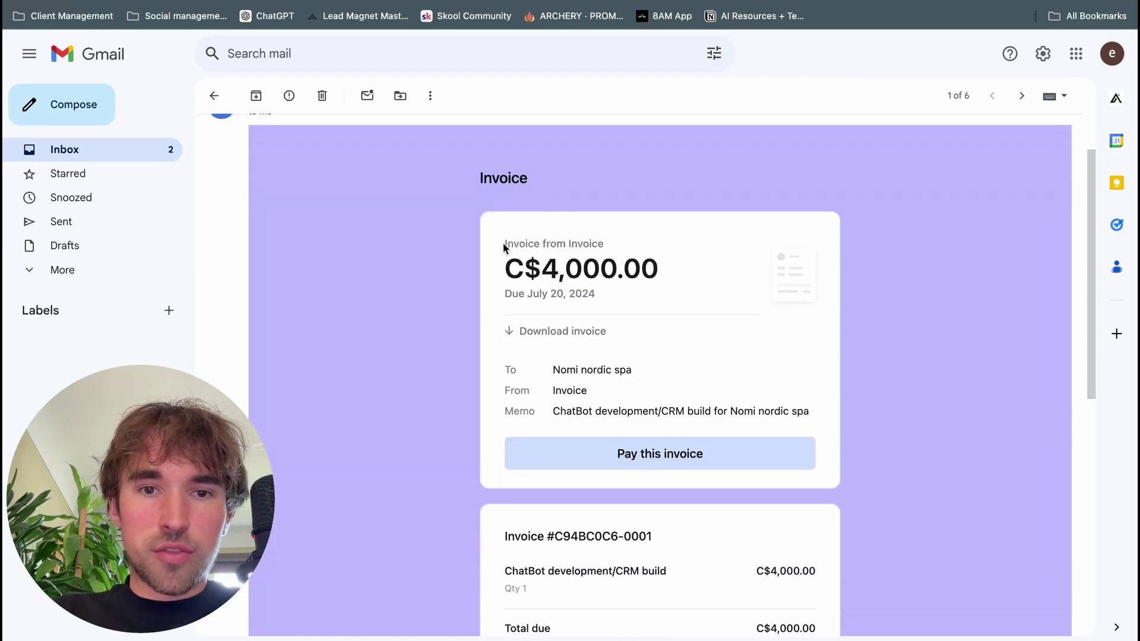
drag(507, 248, 623, 248)
click(632, 244)
triple_click(554, 241)
click(612, 245)
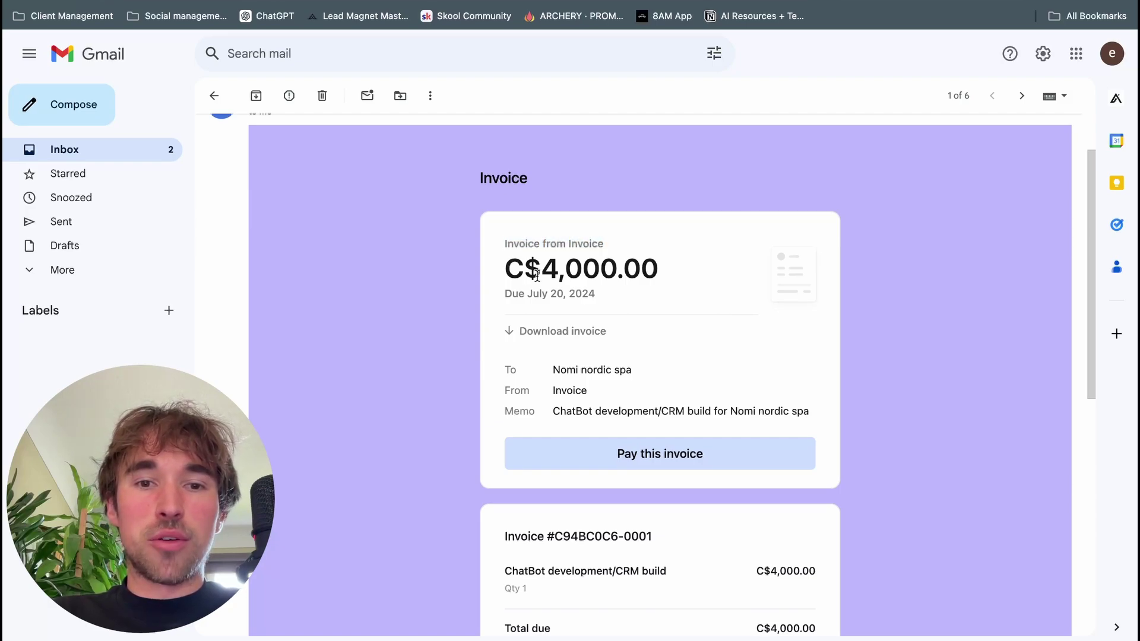
Step: Check the amount and due date on the emailed invoice
drag(540, 272, 675, 280)
click(573, 292)
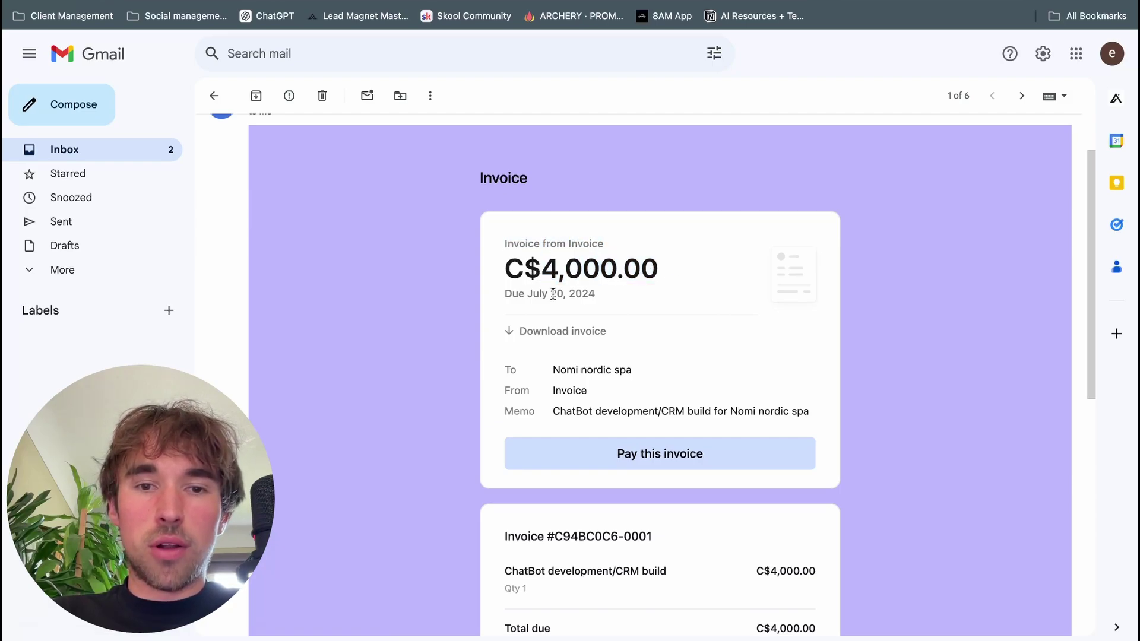
drag(516, 294, 616, 301)
click(618, 301)
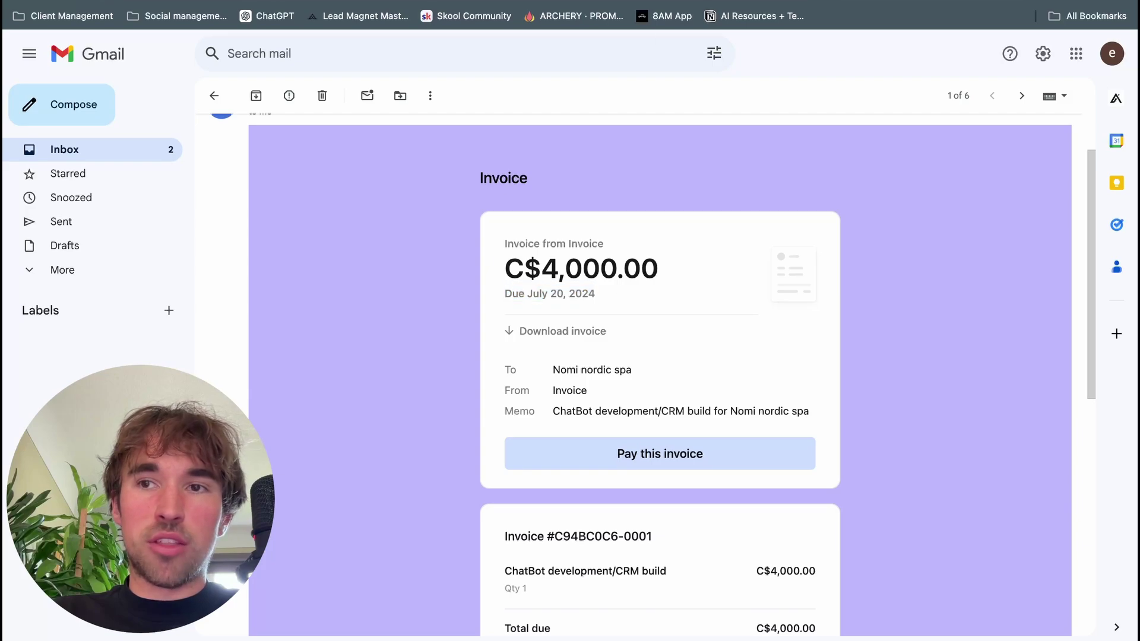
Step: Check the recipient and memo lines in the invoice email against the lead's details
scroll(705, 362, down, 1)
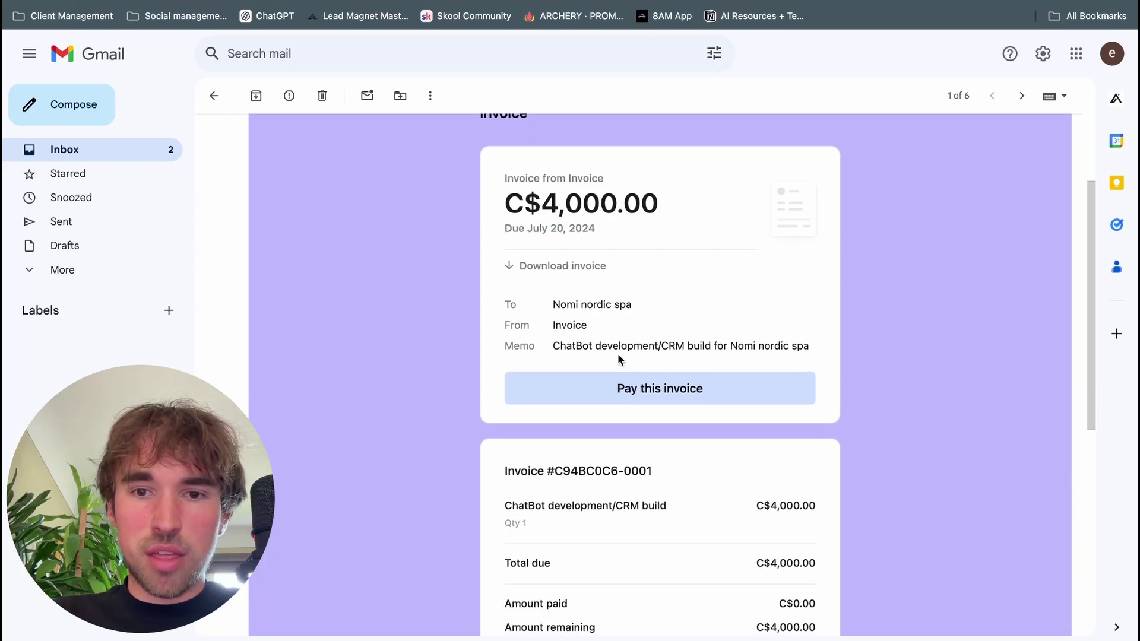
drag(549, 309, 699, 308)
click(699, 308)
drag(554, 345, 711, 345)
click(746, 322)
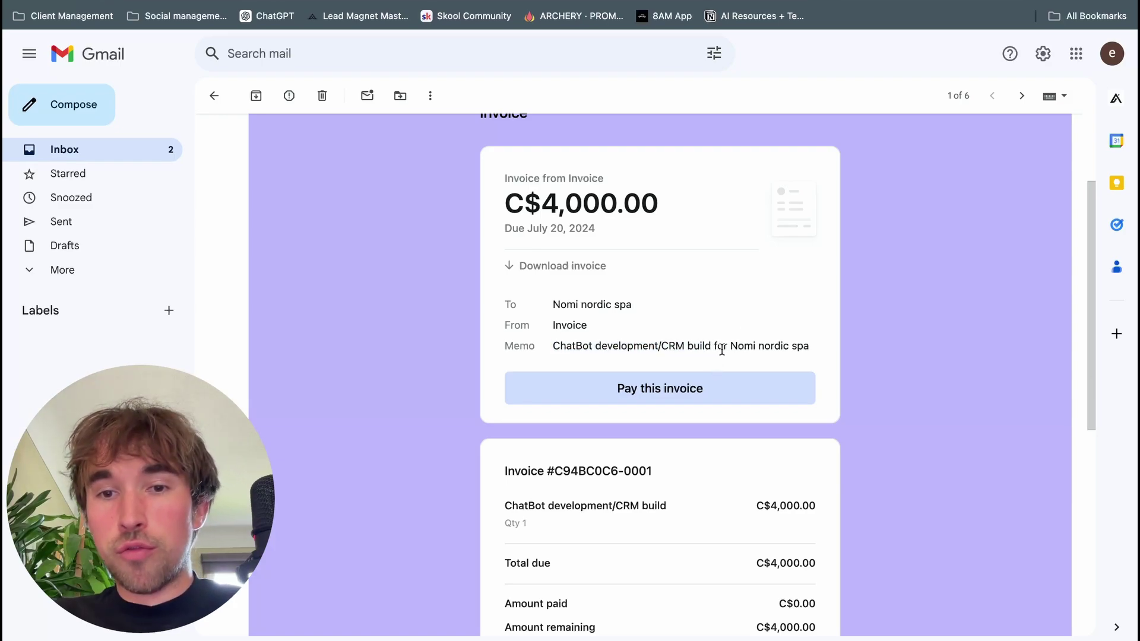
Step: Review the invoice email and its attached PDF, including the bill-to details, and close the PDF preview
scroll(646, 298, down, 5)
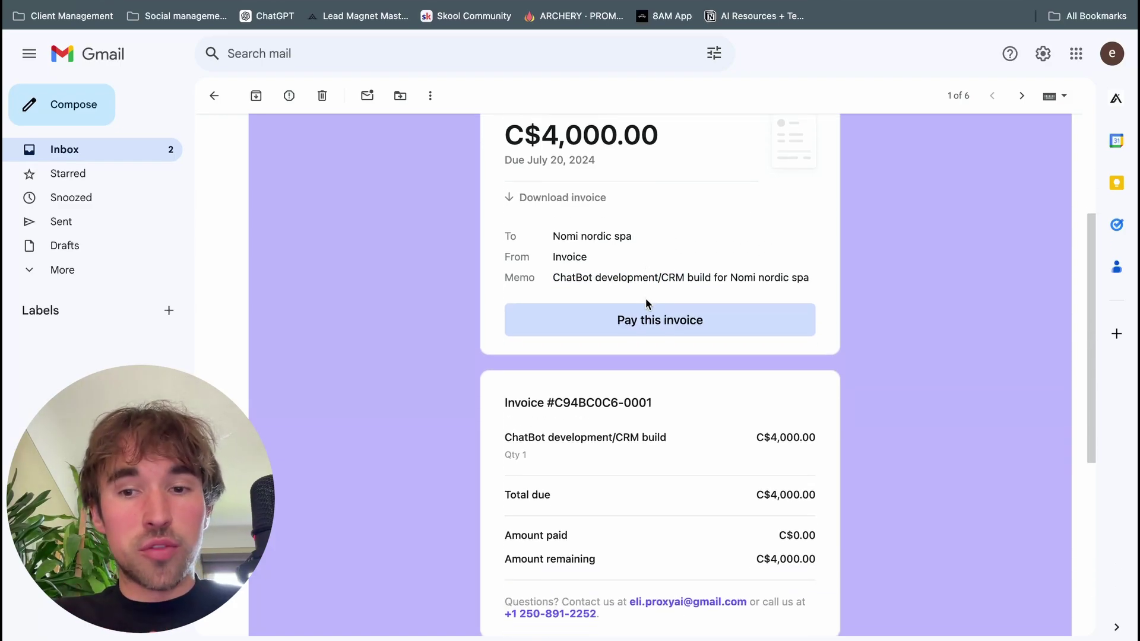
scroll(646, 298, up, 5)
scroll(646, 298, down, 8)
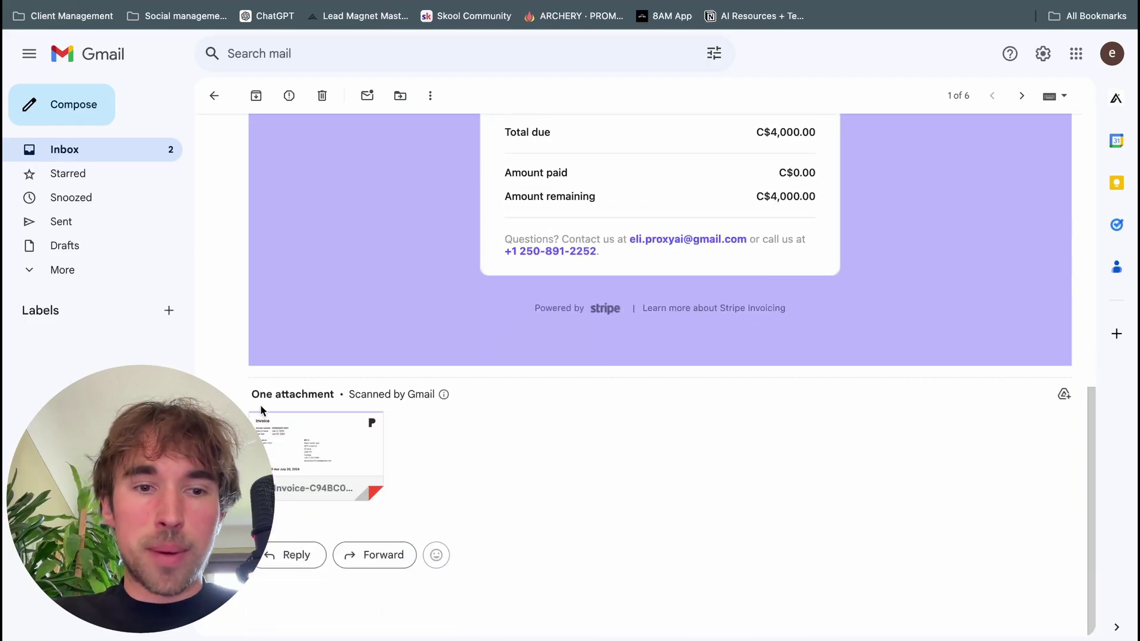
click(352, 448)
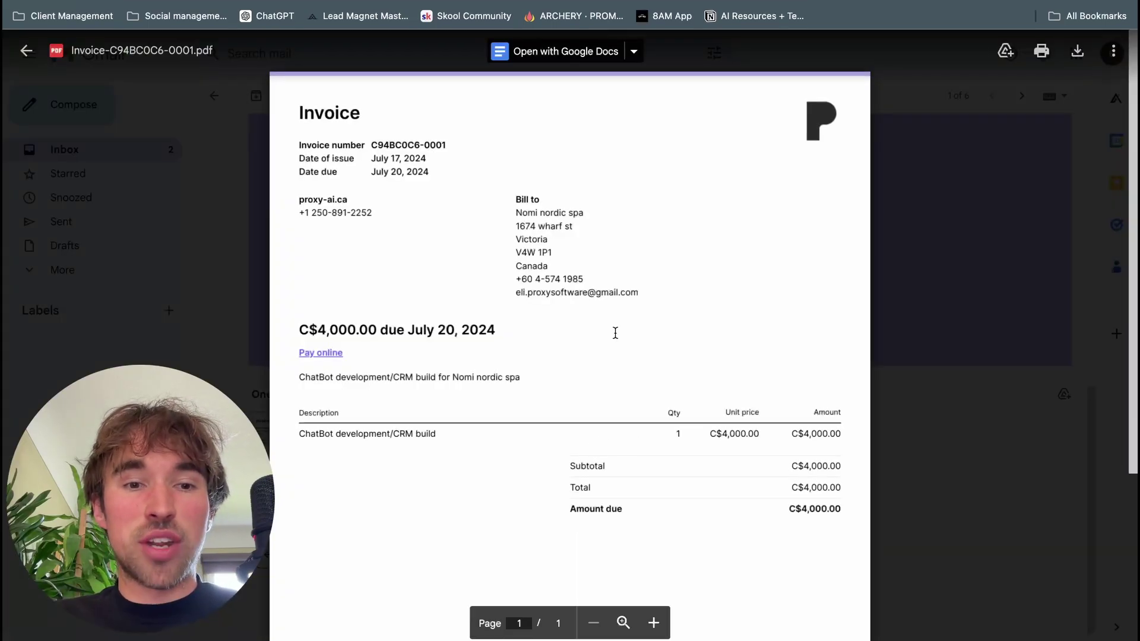
scroll(615, 333, down, 4)
scroll(615, 333, up, 4)
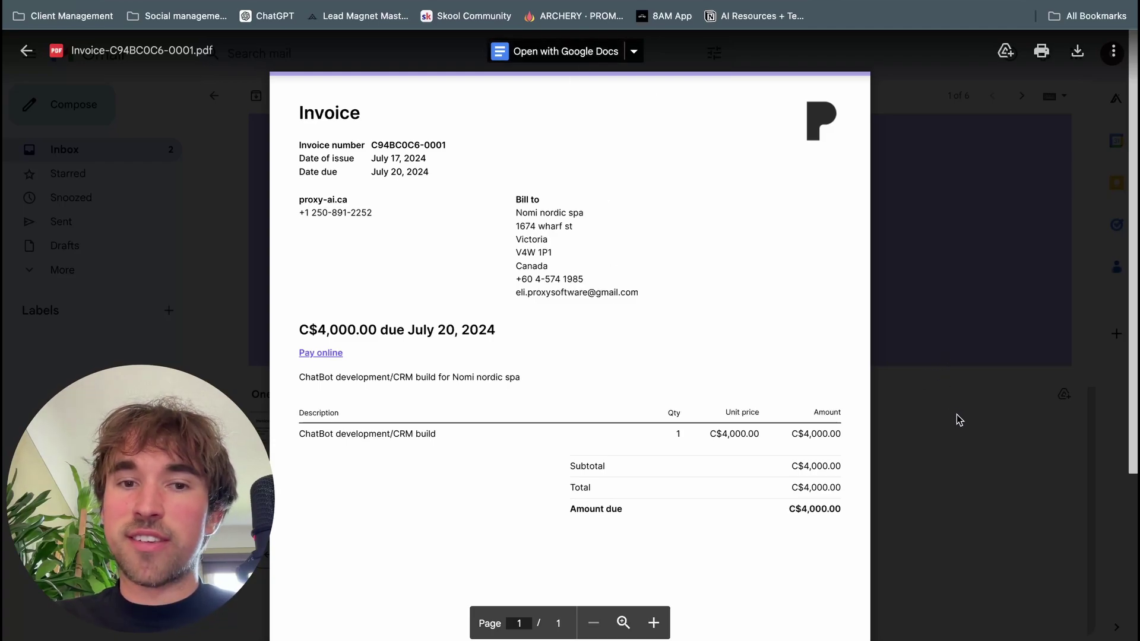
drag(512, 214, 629, 300)
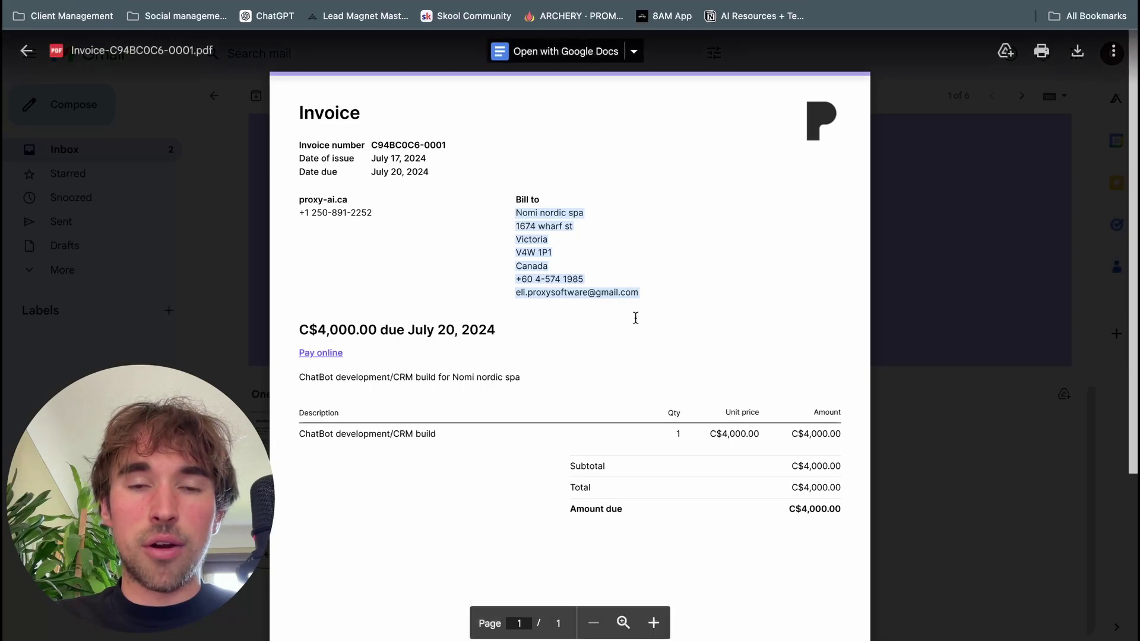
click(545, 245)
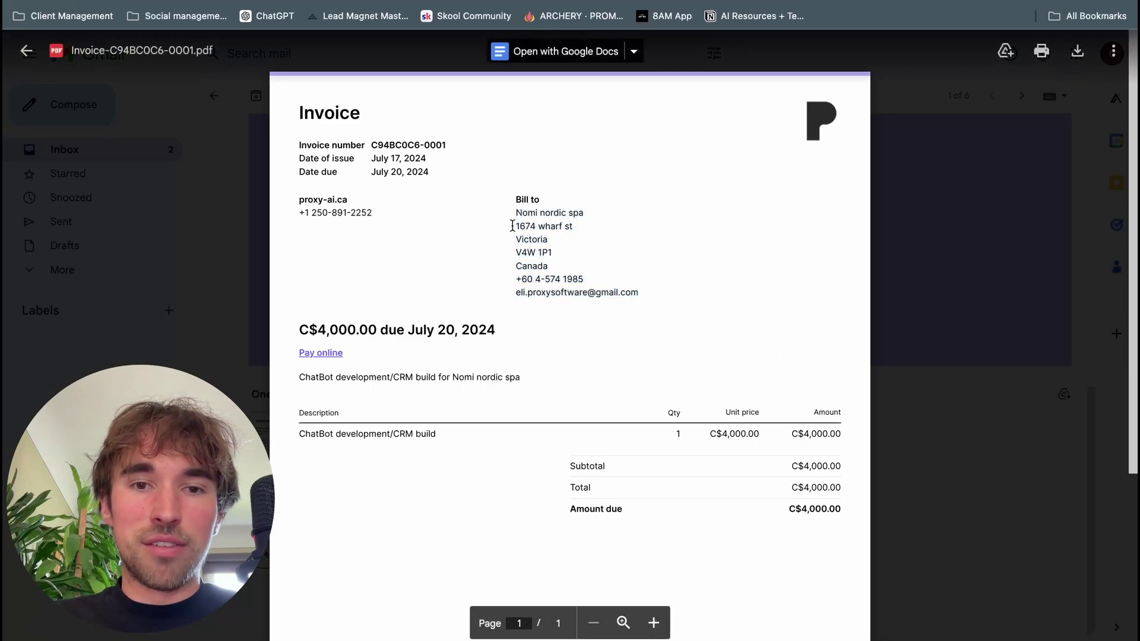
click(1028, 433)
Step: Open the invoice's online payment page from the email and expand the card payment option to review its fields
scroll(561, 173, up, 7)
click(639, 322)
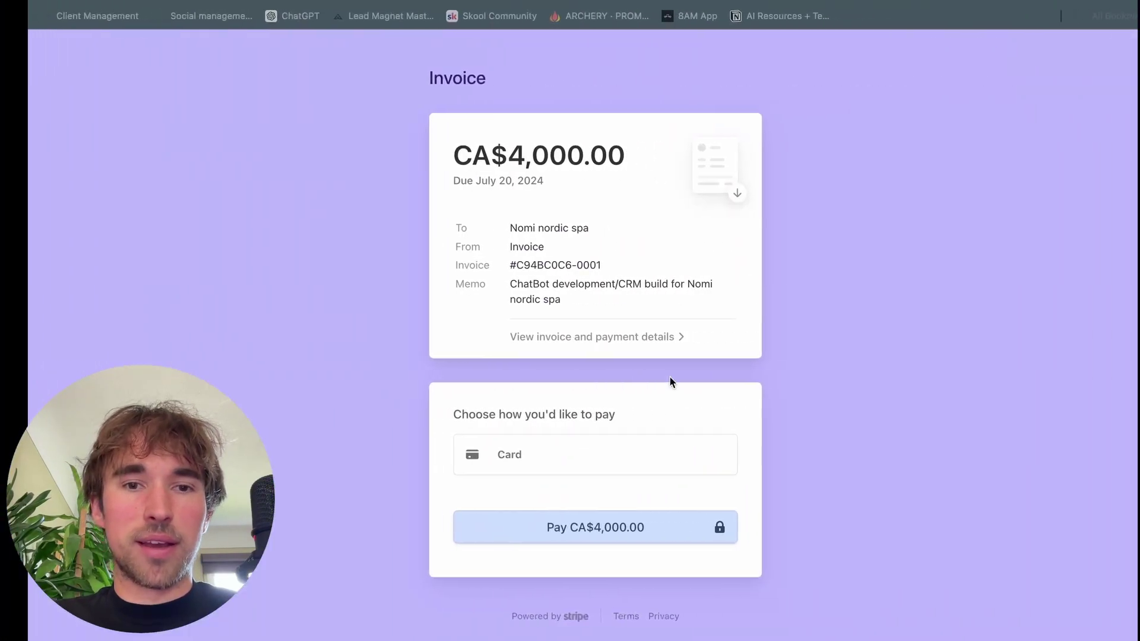
click(585, 455)
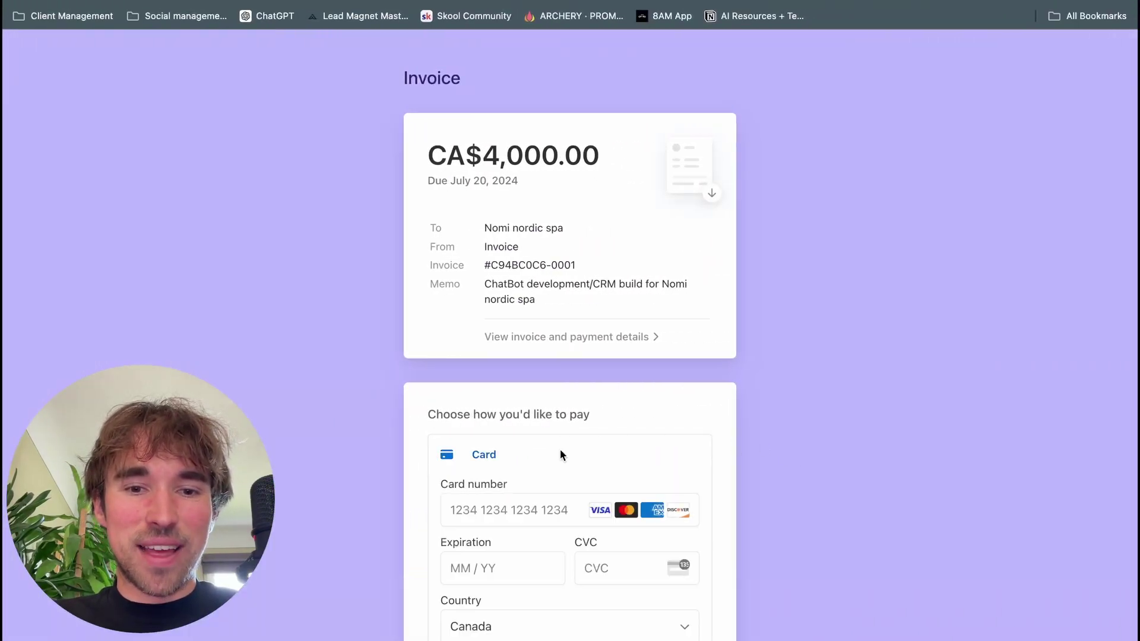
scroll(554, 475, down, 5)
scroll(580, 572, up, 3)
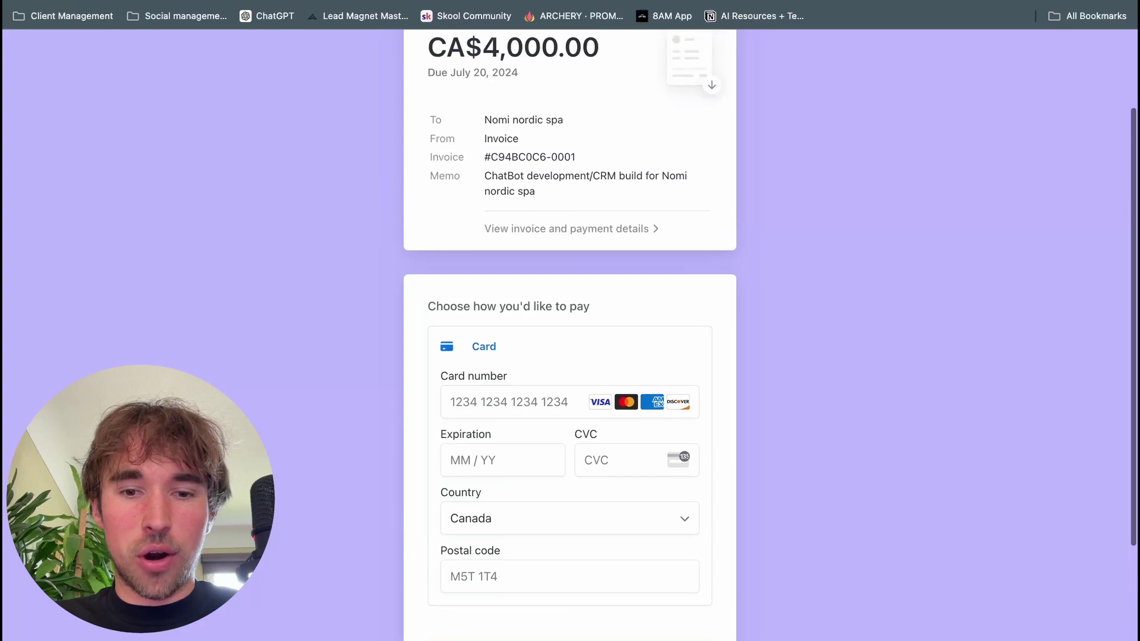
scroll(608, 313, up, 2)
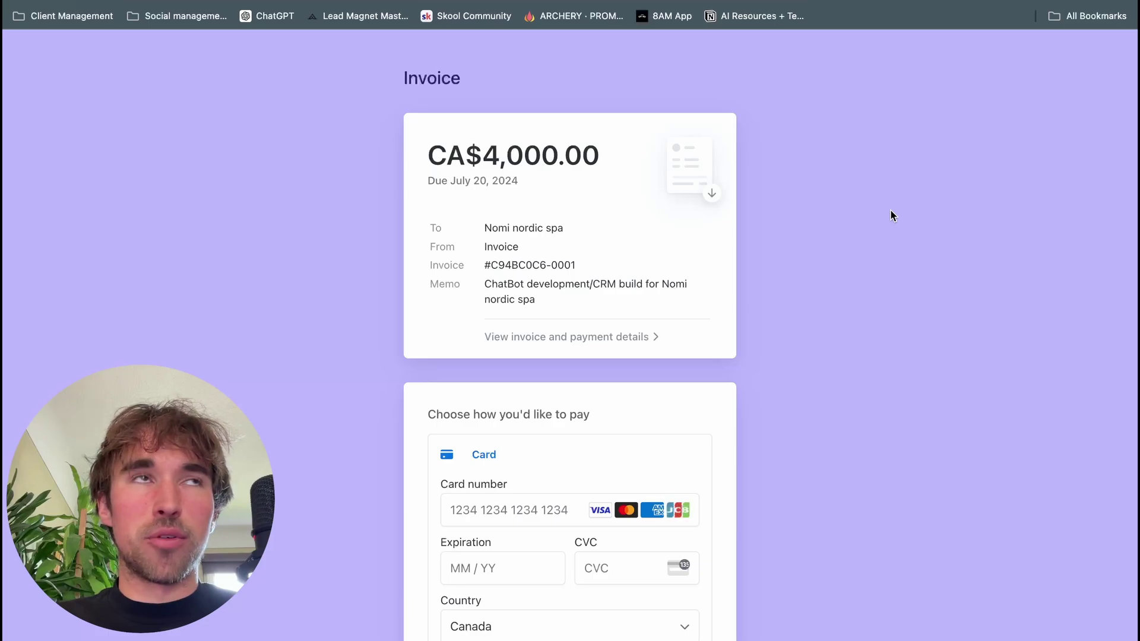
Step: Switch to the Airtable Lead list and review the invoice columns in the Burning hot leads table
key(ctrl+shift+Tab)
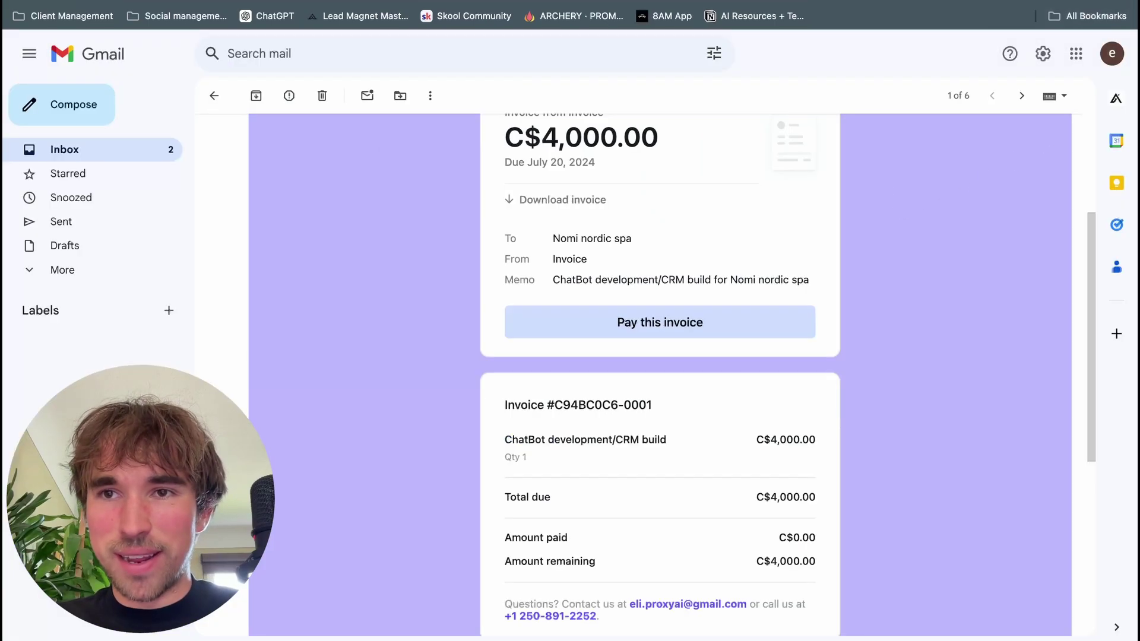
key(ctrl+shift+Tab)
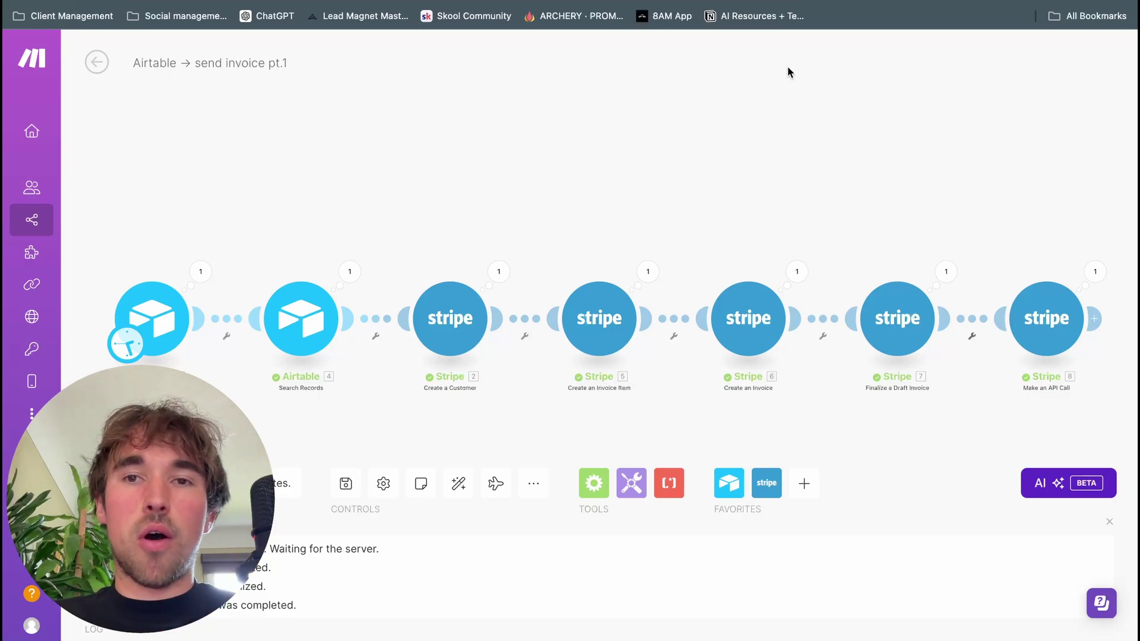
key(ctrl+shift+Tab)
scroll(939, 207, right, 5)
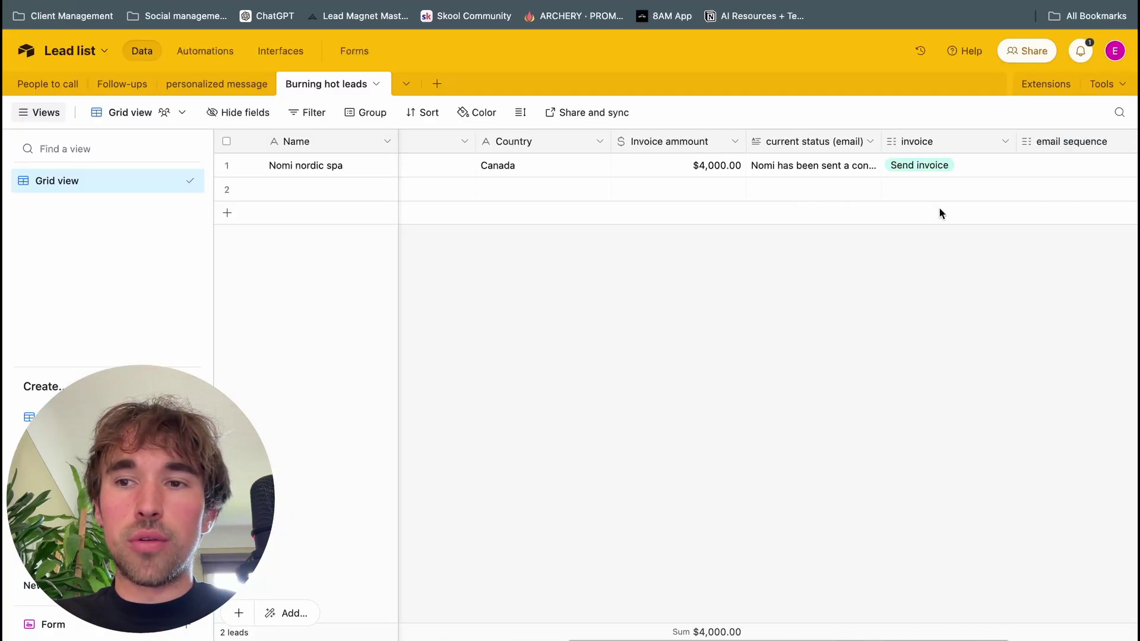
click(695, 171)
click(677, 263)
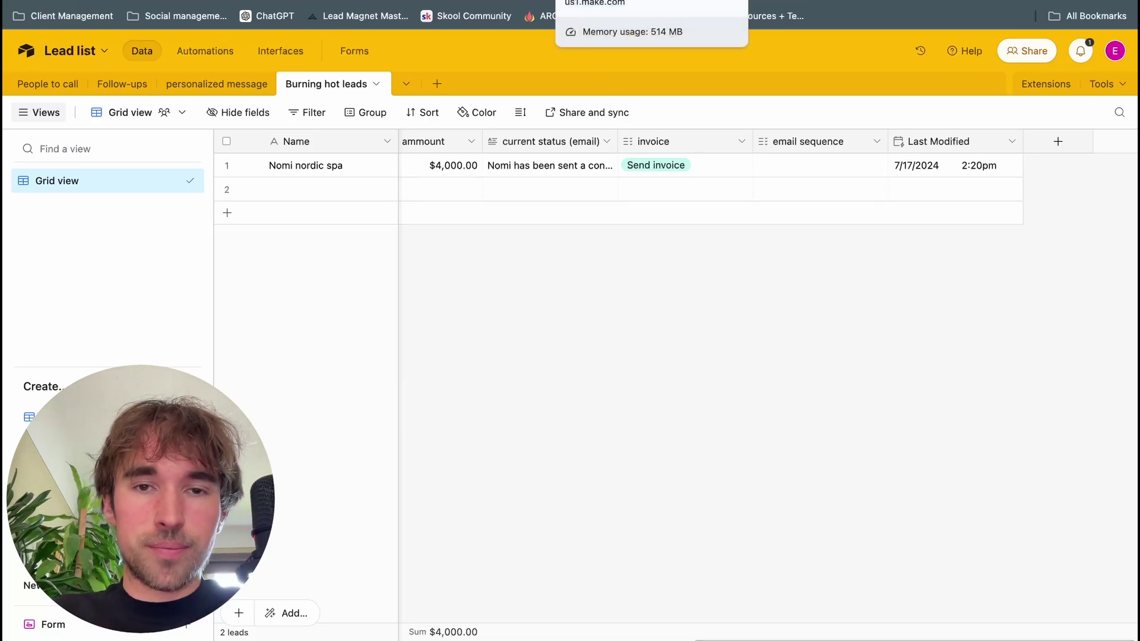
Step: Switch to the Make scenario "Stripe → Invoice paid pt.2" and inspect the Watch Events trigger's webhook settings
click(594, 1)
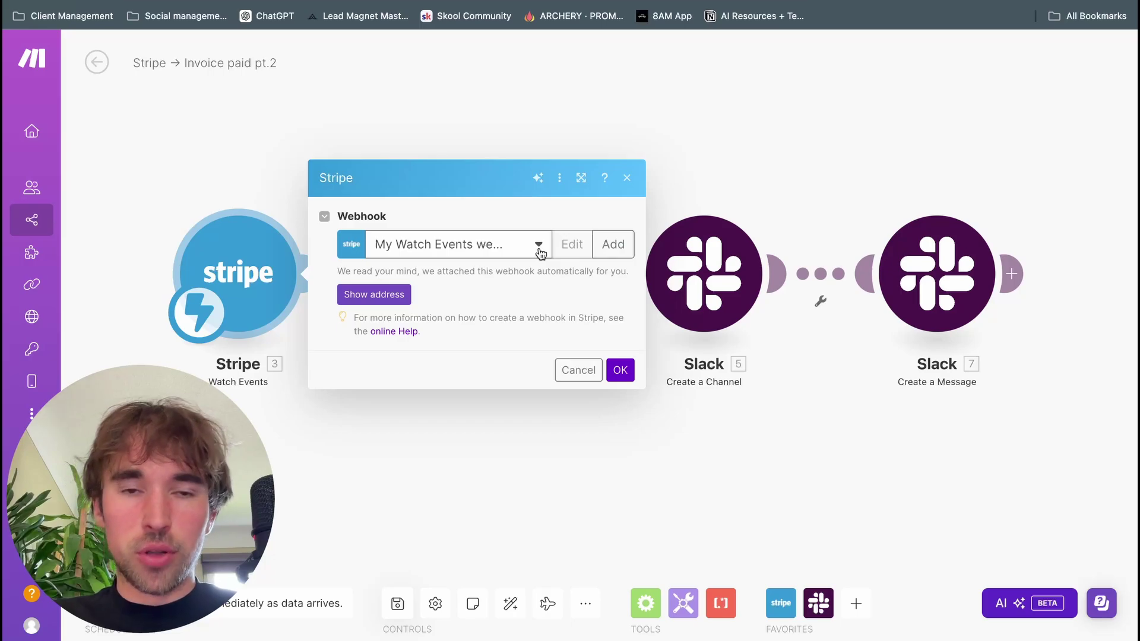
click(646, 132)
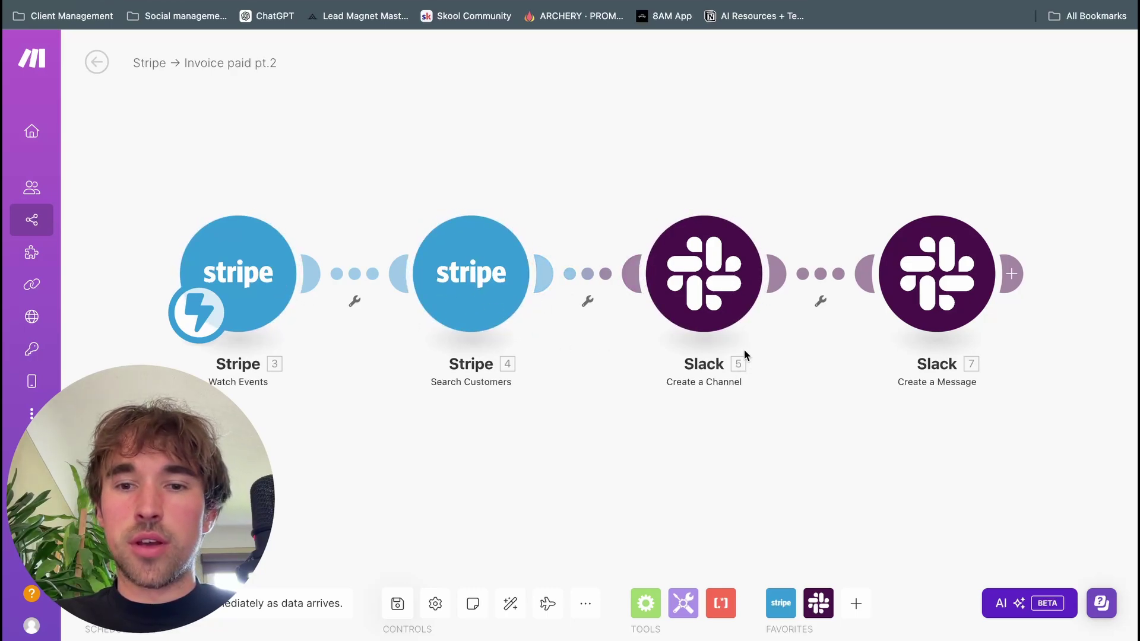
mouse_move(445, 170)
mouse_down()
mouse_move(446, 146)
mouse_move(451, 180)
mouse_up()
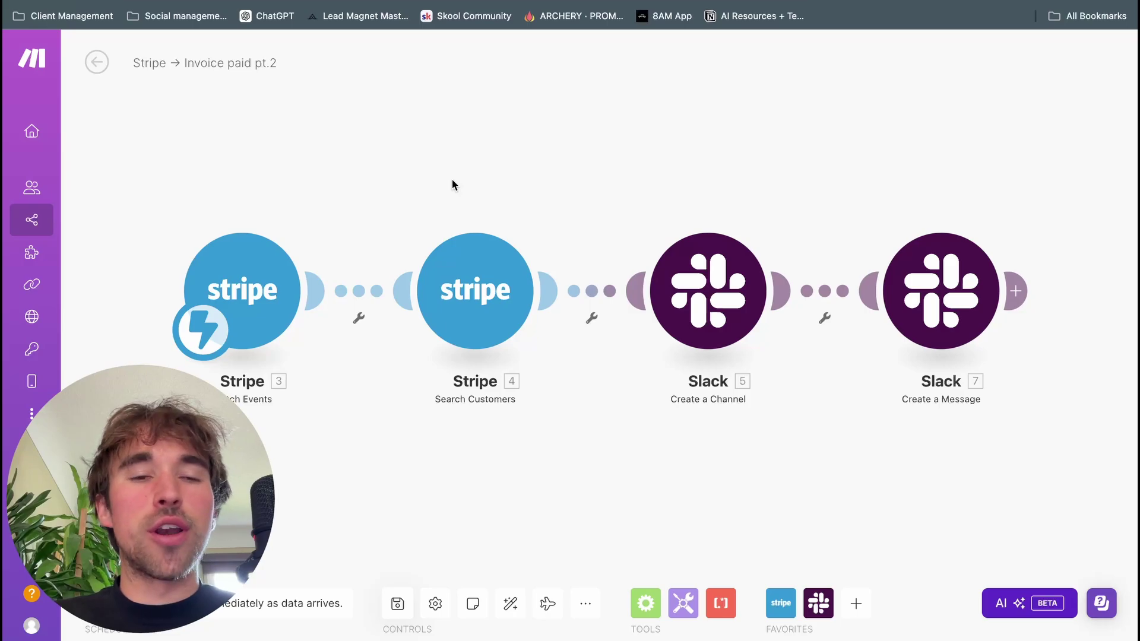
click(249, 268)
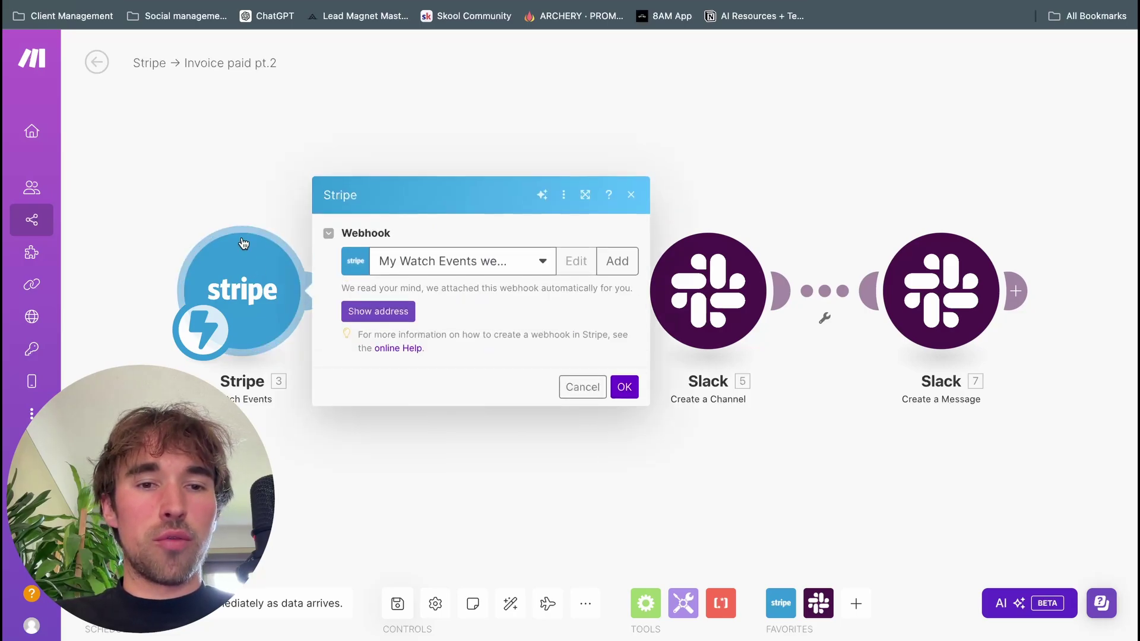
click(325, 148)
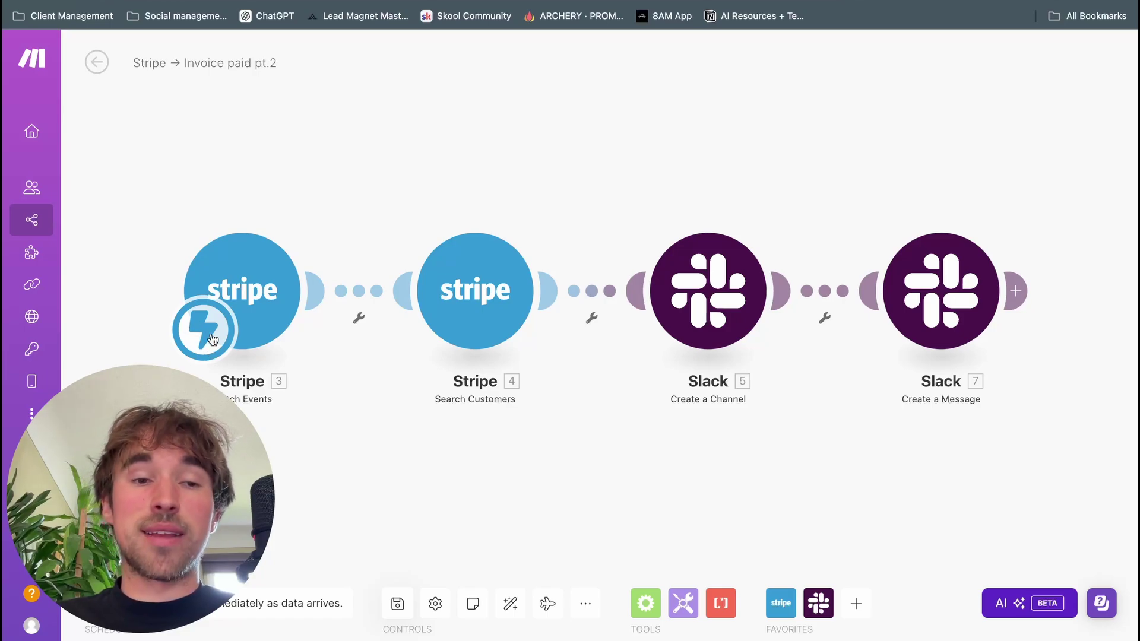
Step: Start a new webhook for the Stripe Watch Events trigger with the Charge group and the Charge succeeded event
click(250, 295)
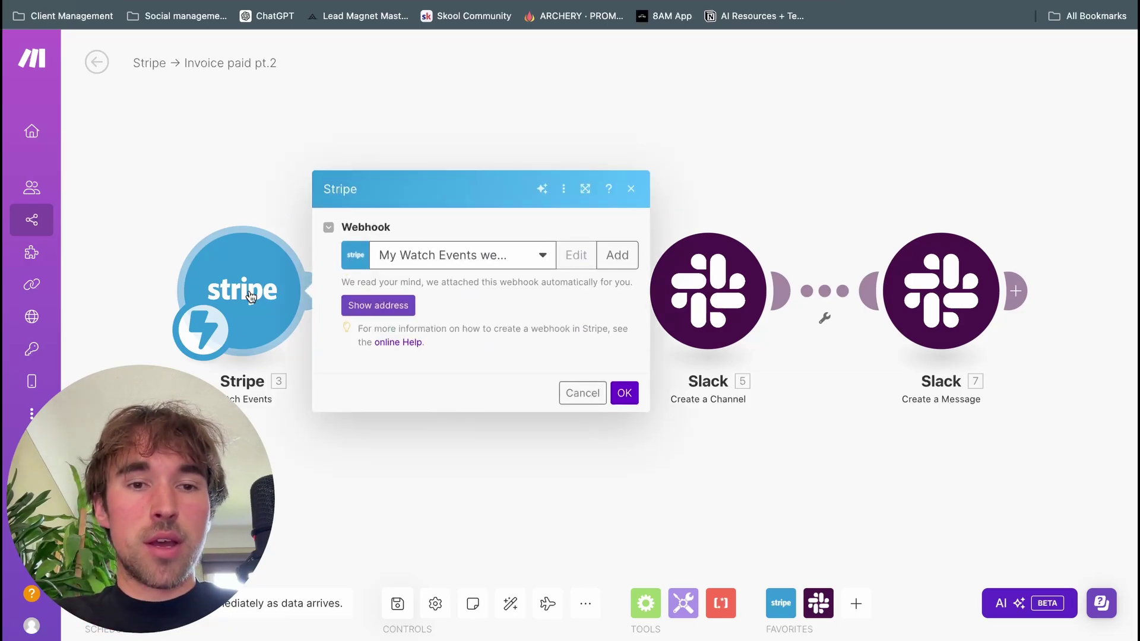
click(617, 261)
click(854, 358)
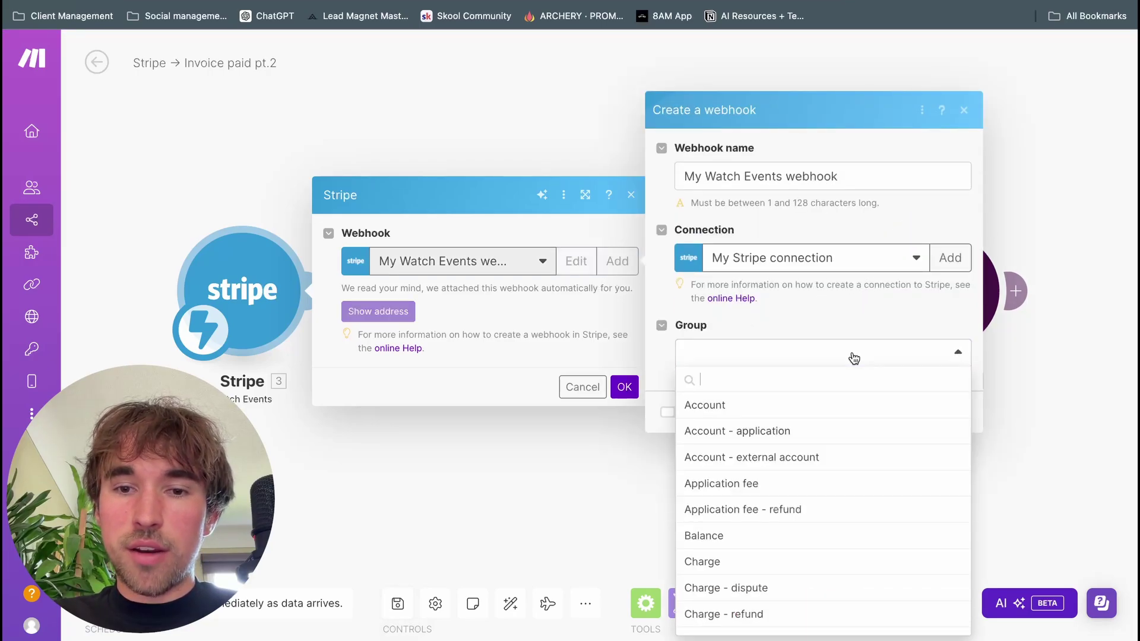
scroll(744, 466, down, 2)
scroll(744, 466, down, 2)
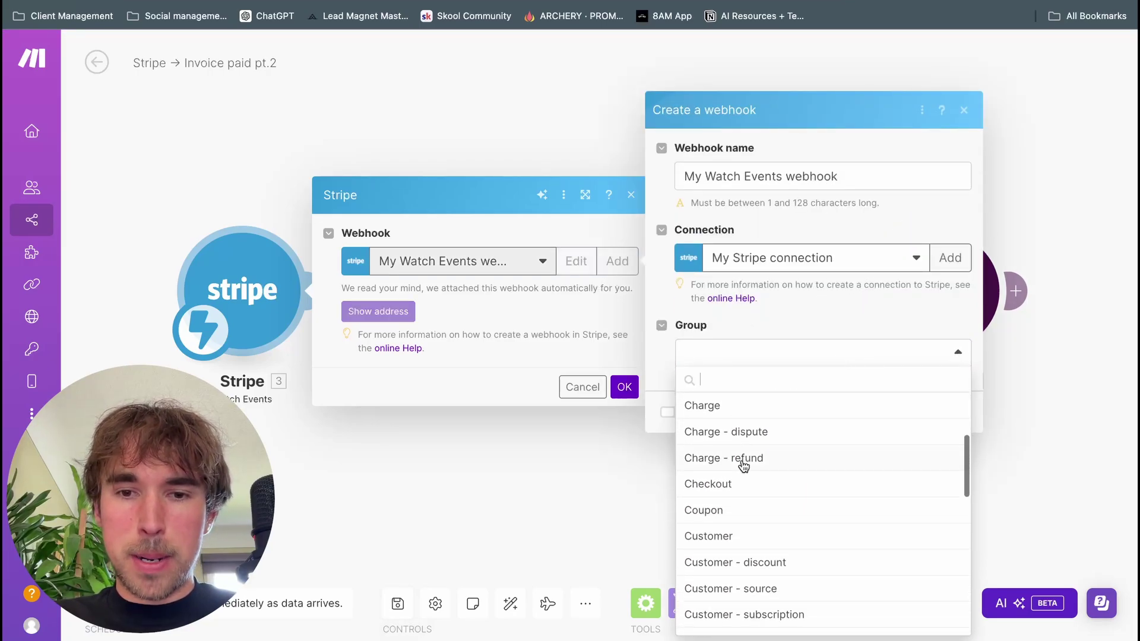
scroll(744, 457, up, 1)
click(741, 435)
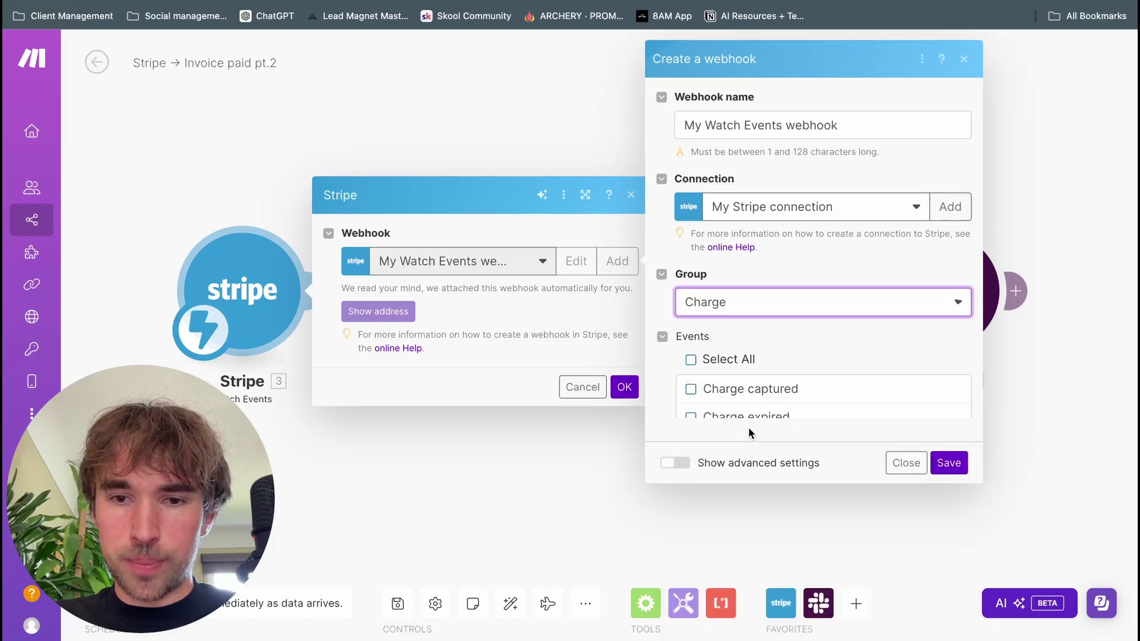
scroll(772, 430, down, 2)
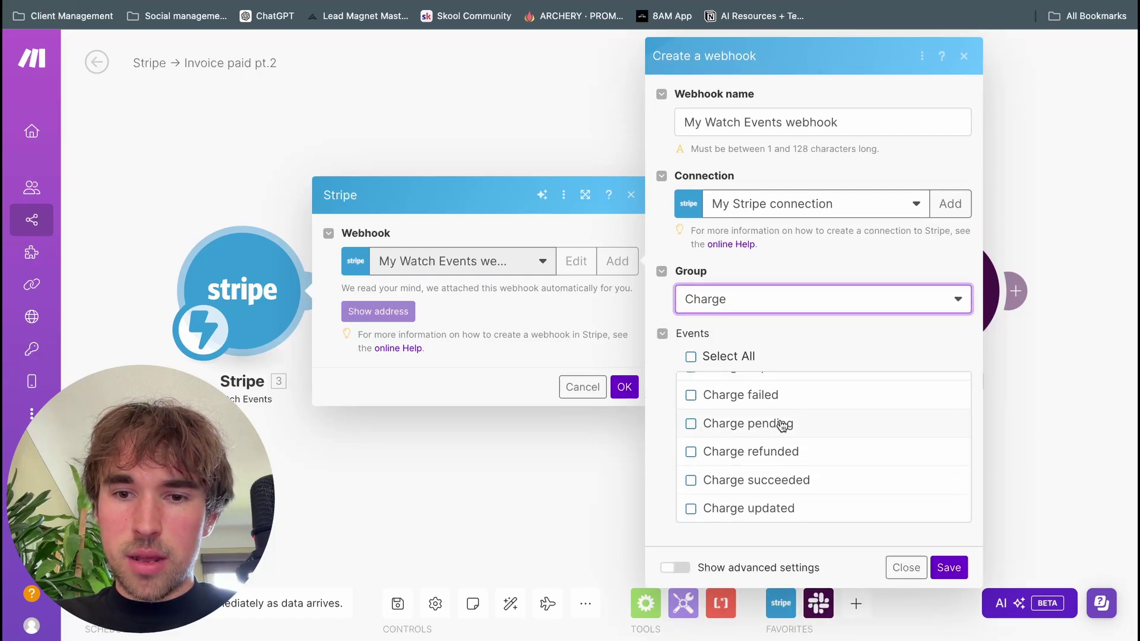
click(691, 481)
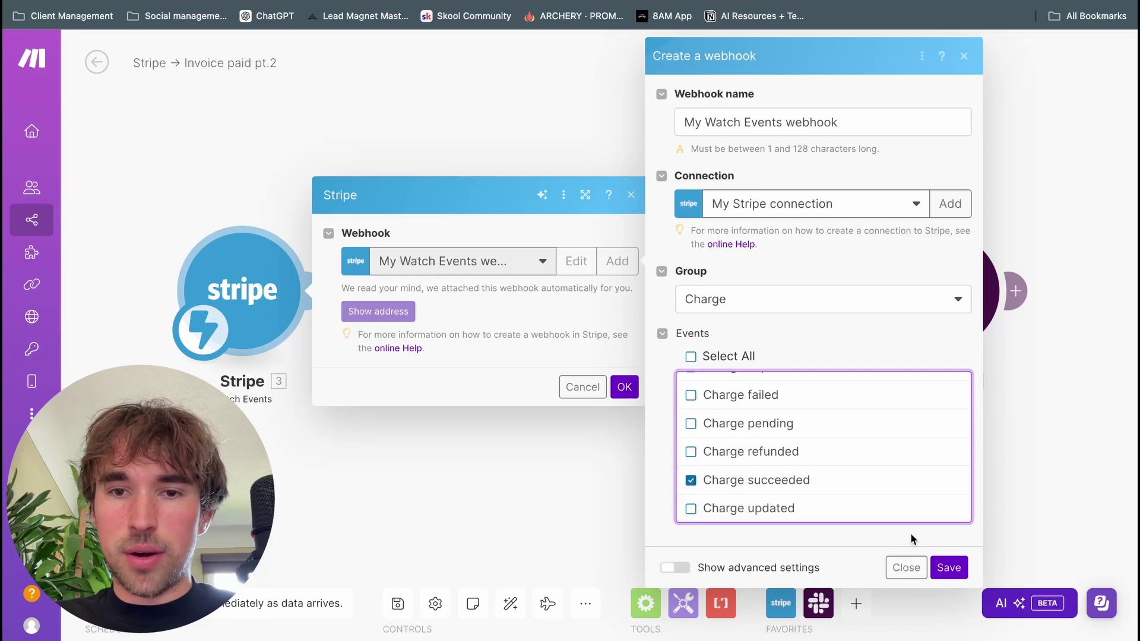
Step: Name the webhook charge-succeeded, save it and apply it to the Watch Events trigger
triple_click(876, 126)
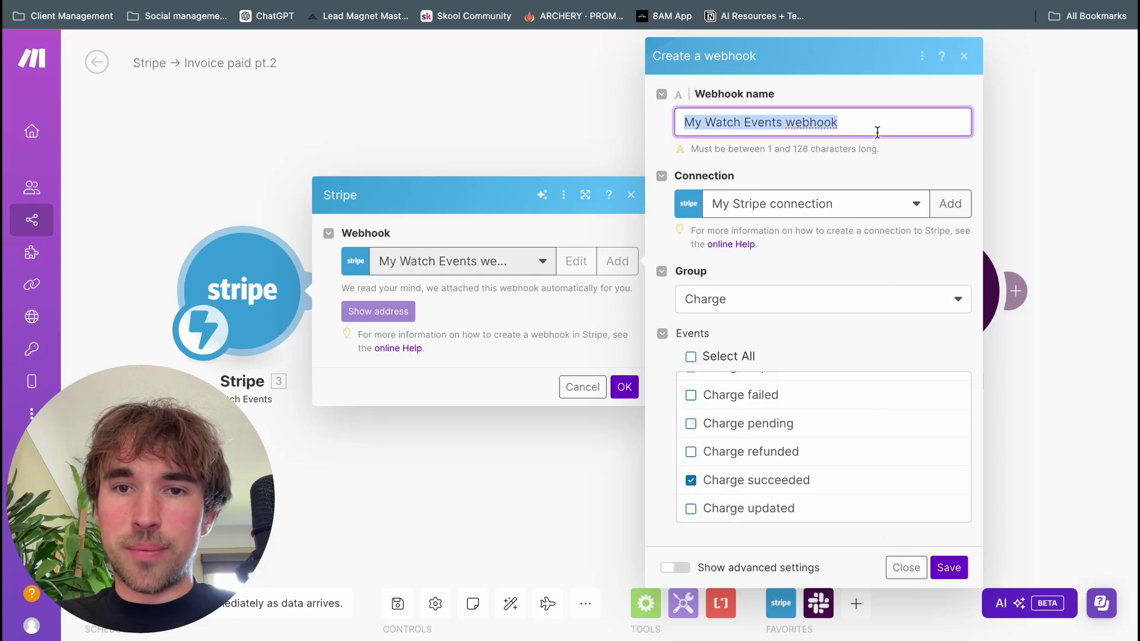
key(BackSpace)
text(charg)
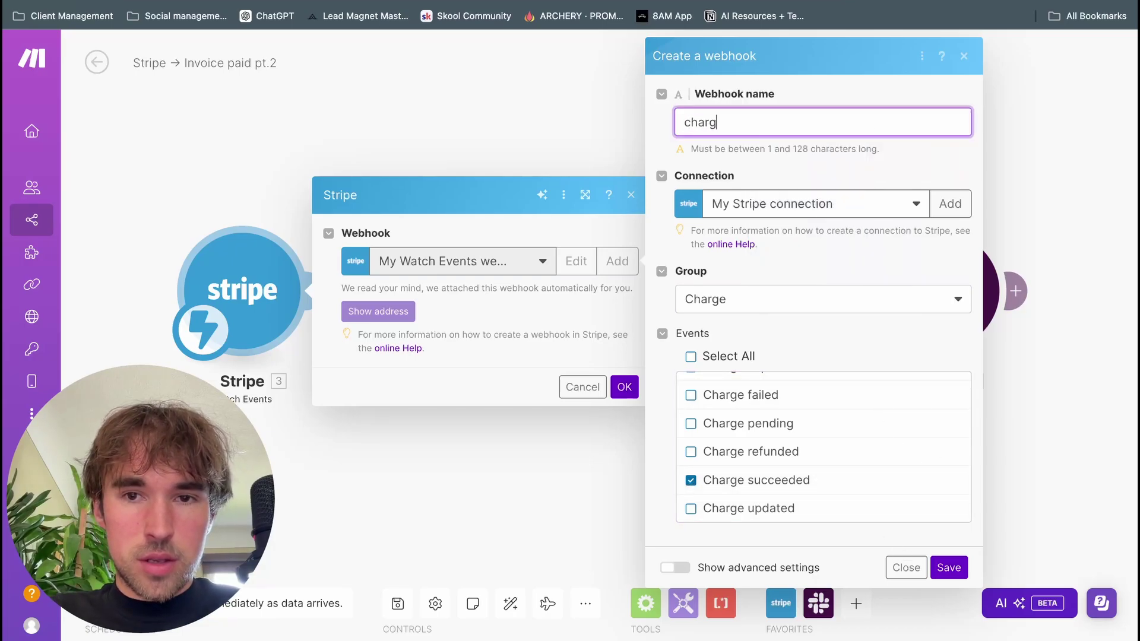
text(e-succeeded)
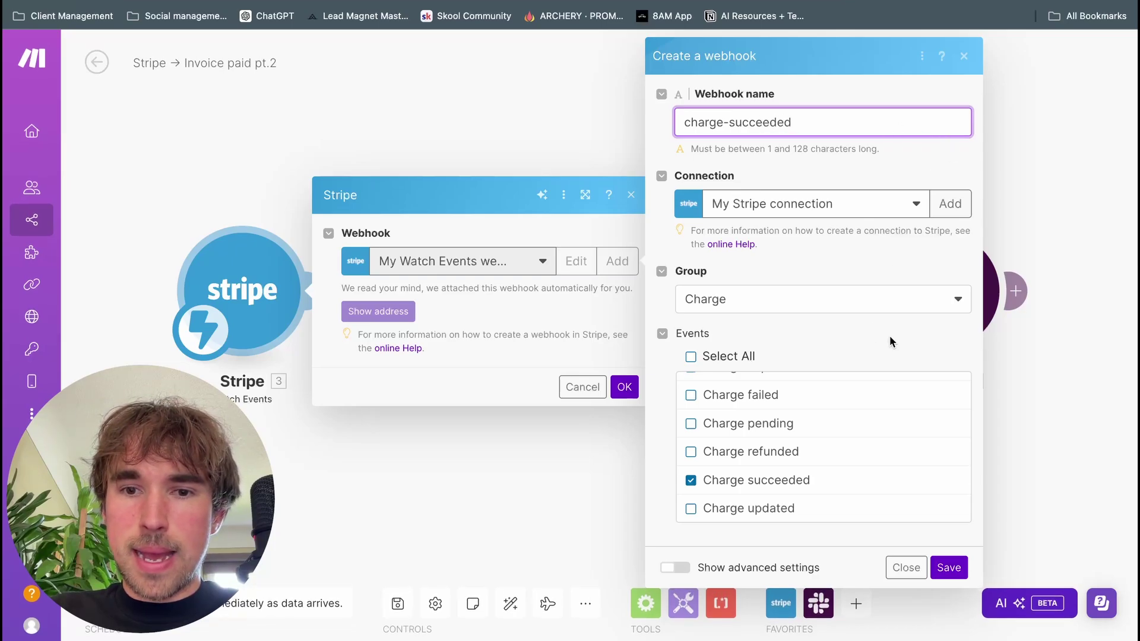
click(950, 568)
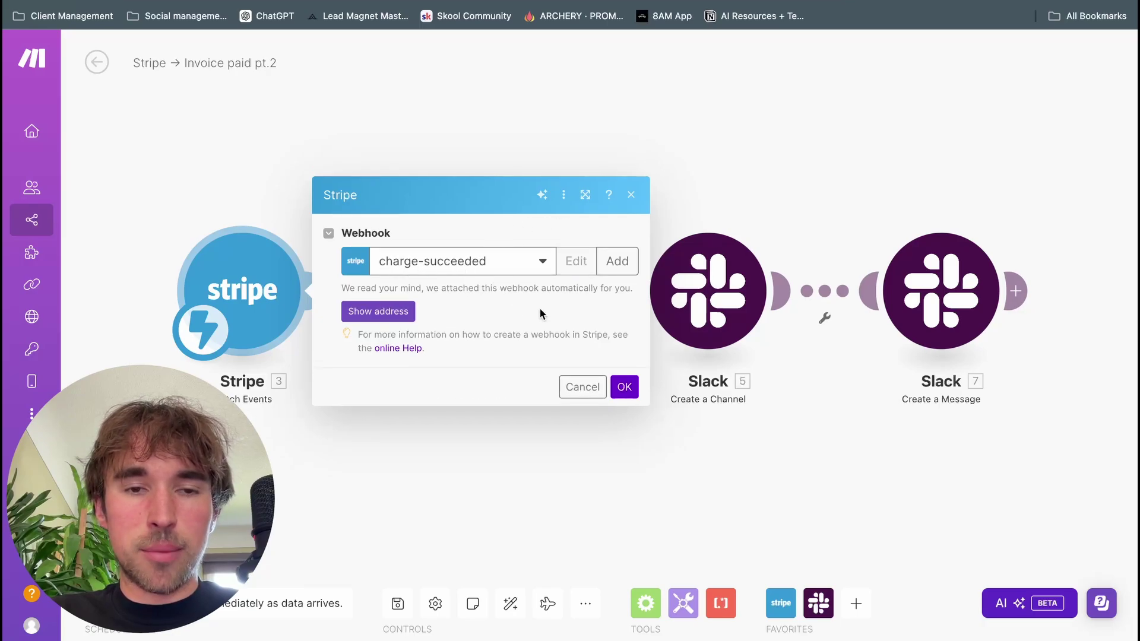
click(625, 386)
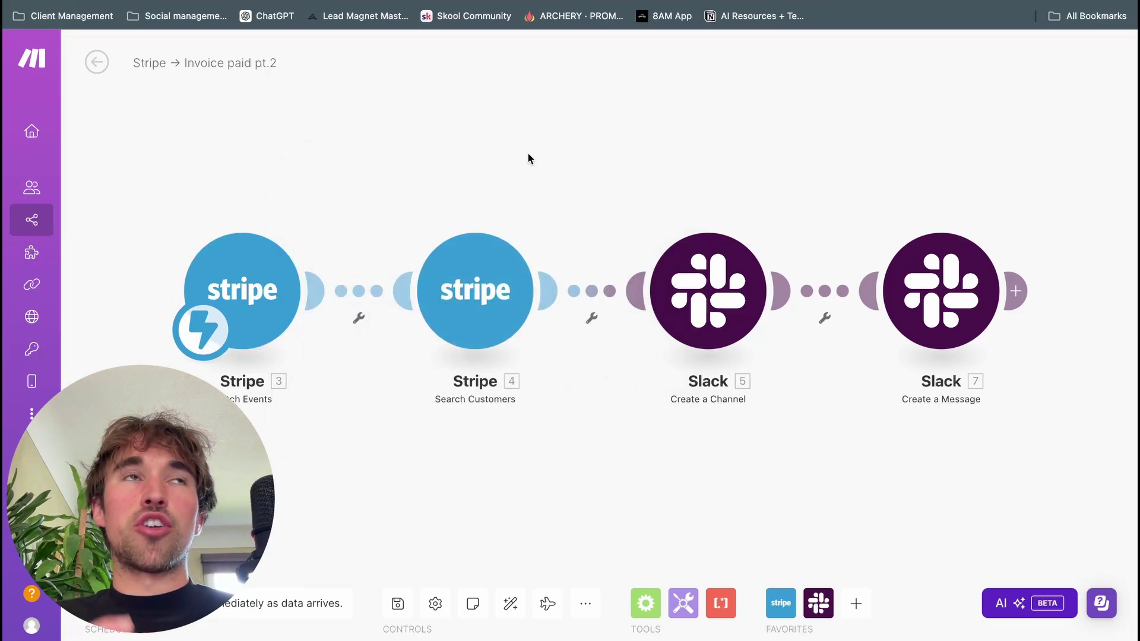
Step: Examine the Search Customers module's email mapping and the available Watch Events fields
click(491, 288)
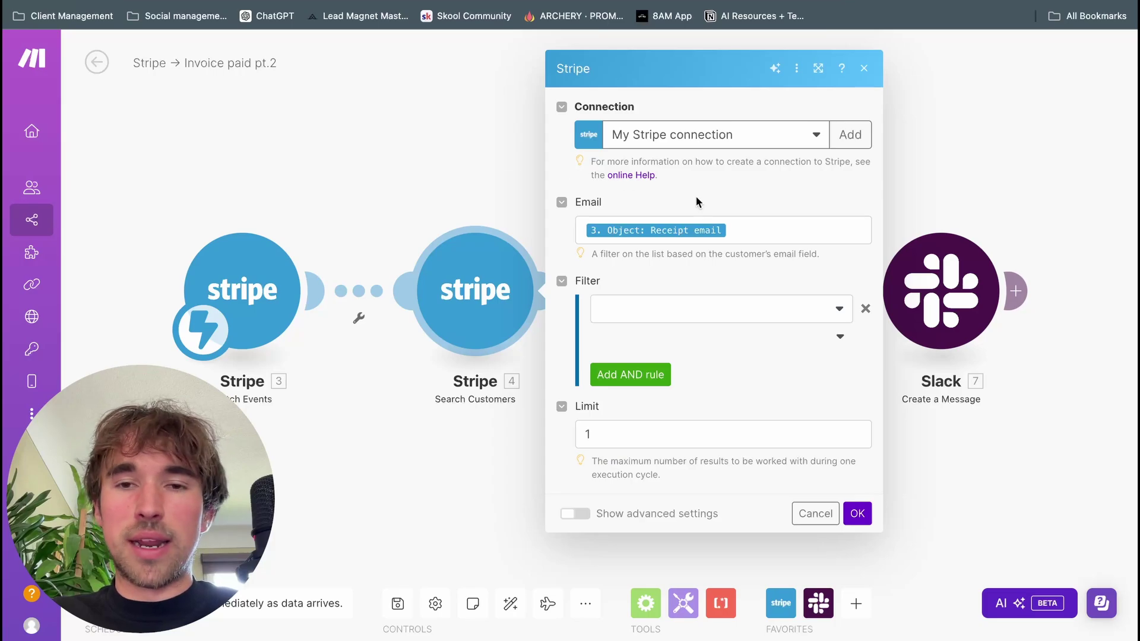
click(748, 230)
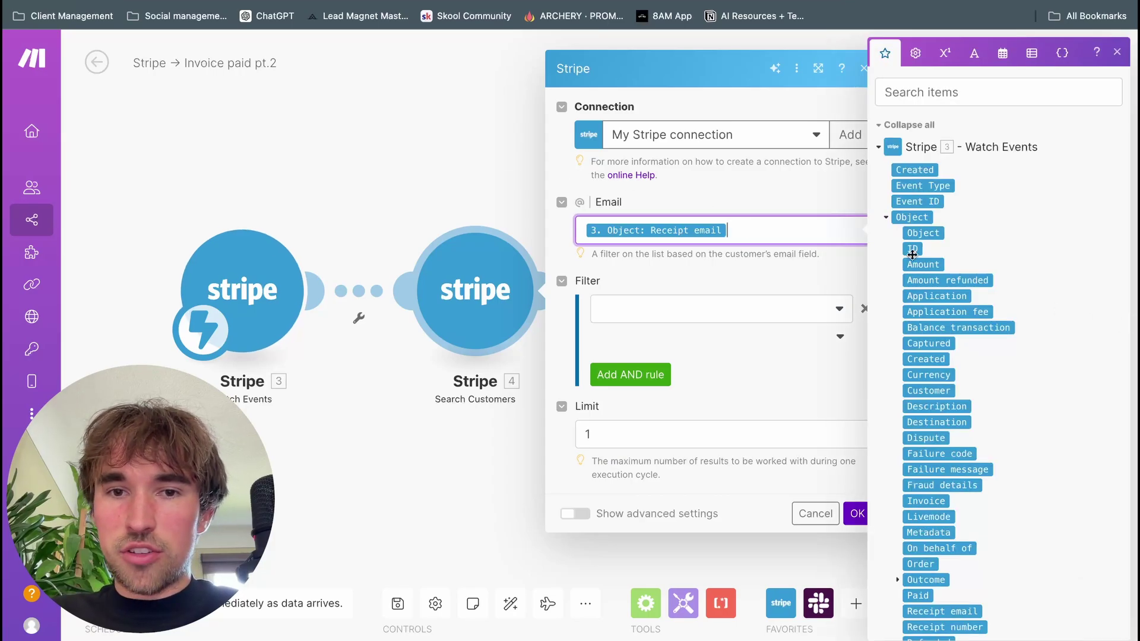
scroll(1046, 513, down, 3)
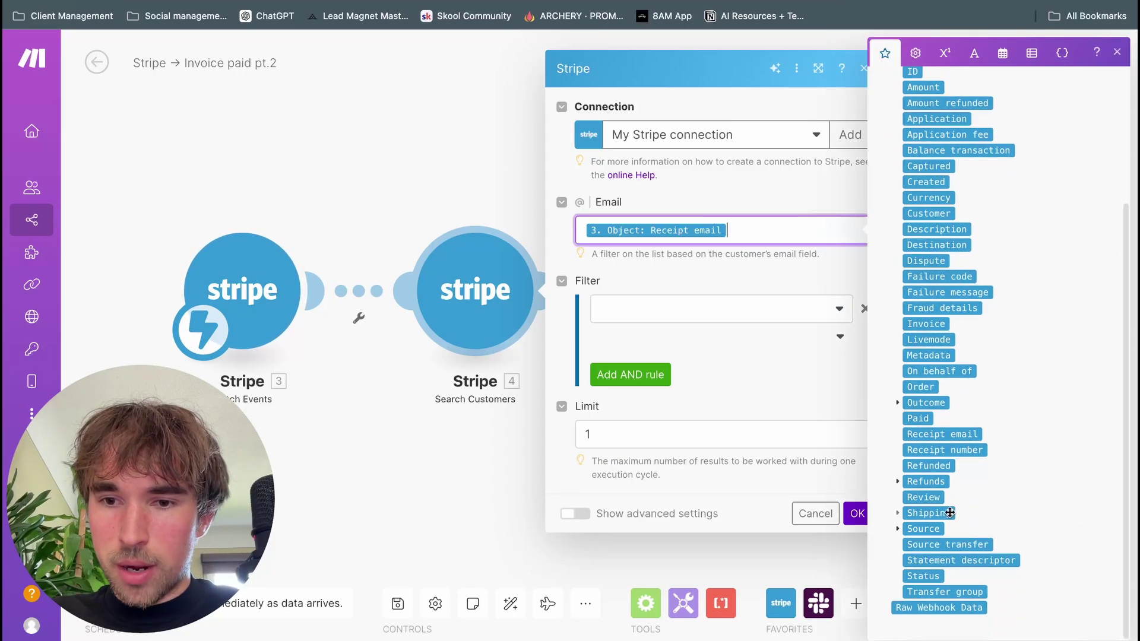
scroll(1046, 513, up, 2)
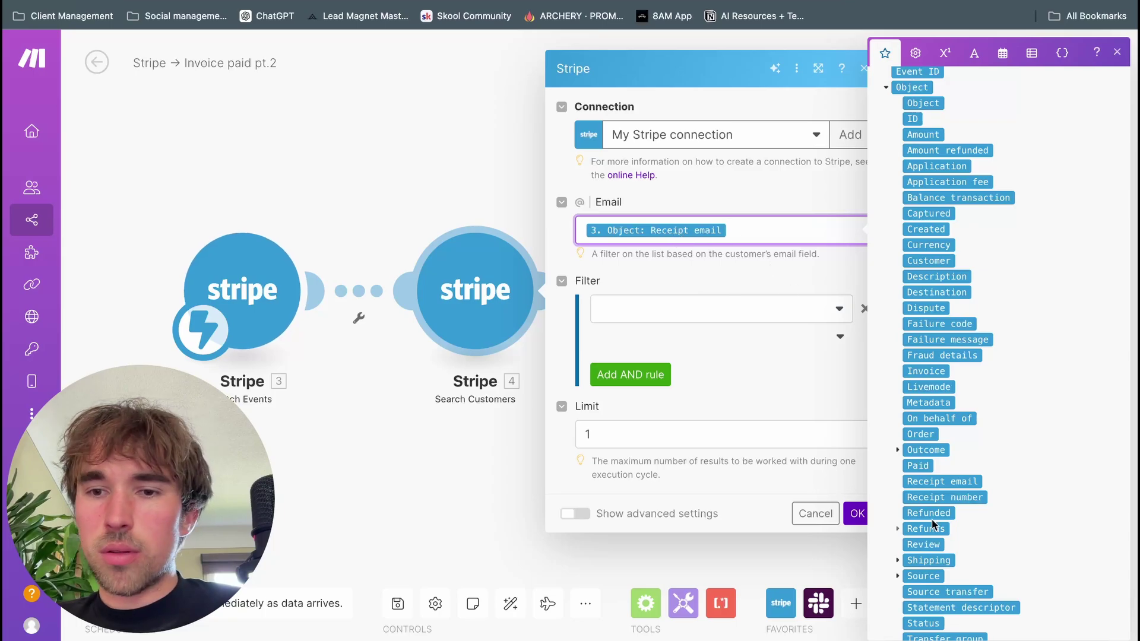
scroll(926, 475, down, 1)
scroll(920, 416, up, 3)
scroll(919, 401, down, 3)
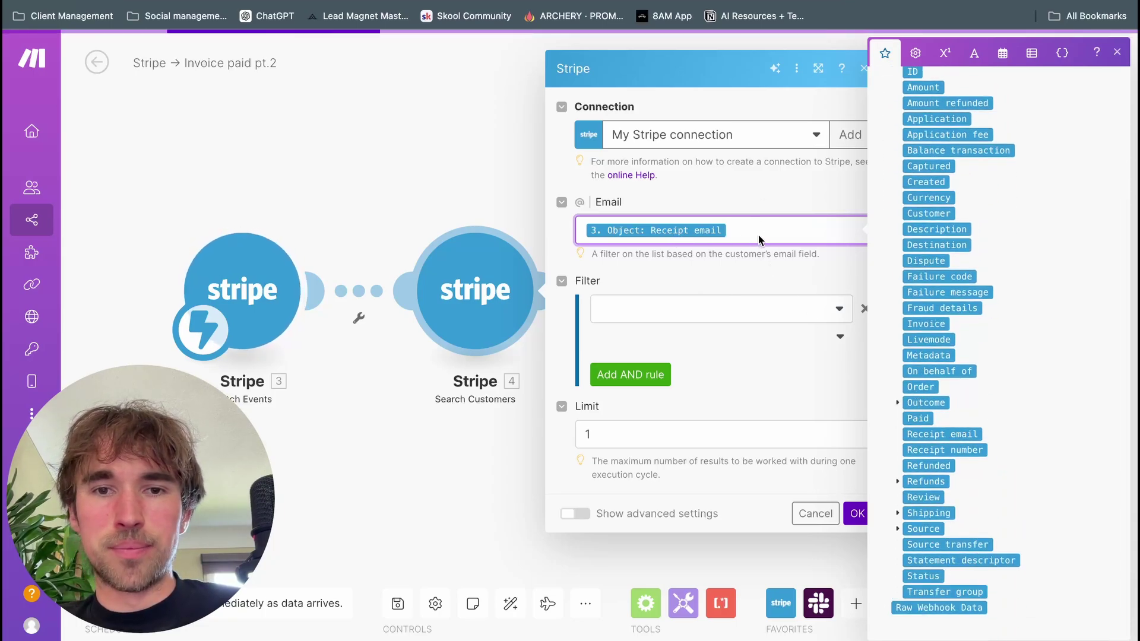
Step: Check the filter options of the Search Customers module and confirm its settings
click(746, 291)
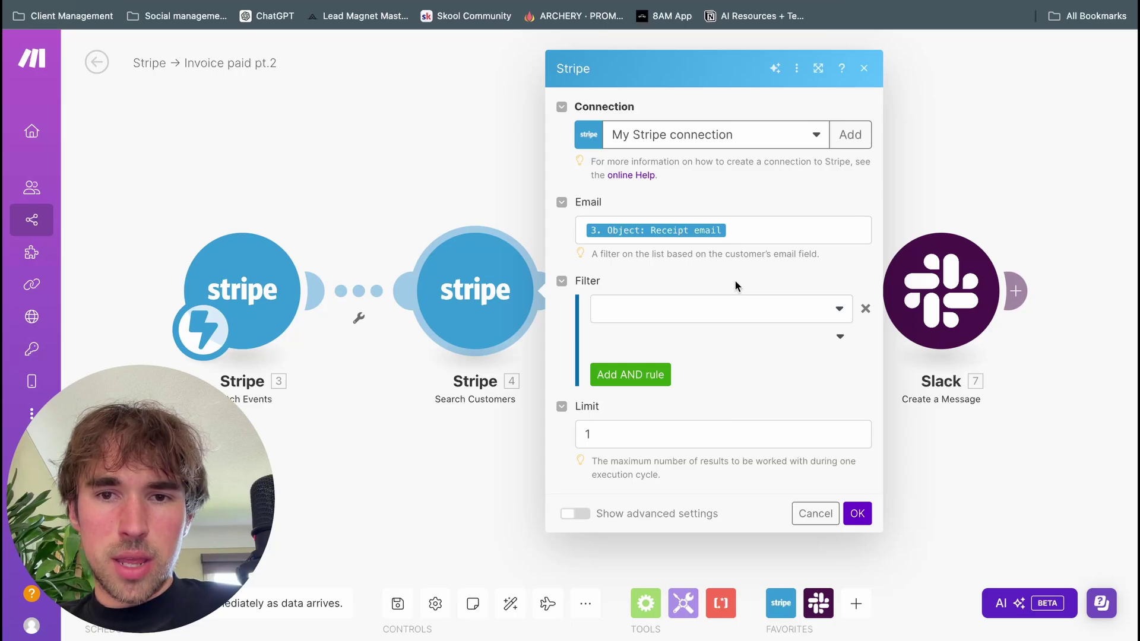
click(725, 318)
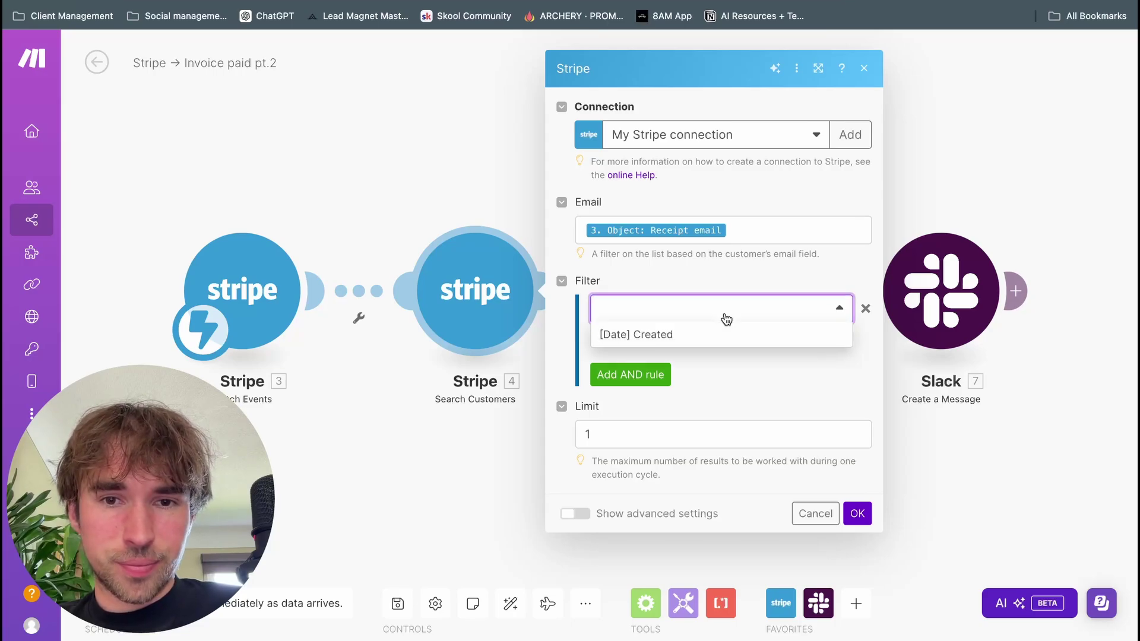
click(713, 288)
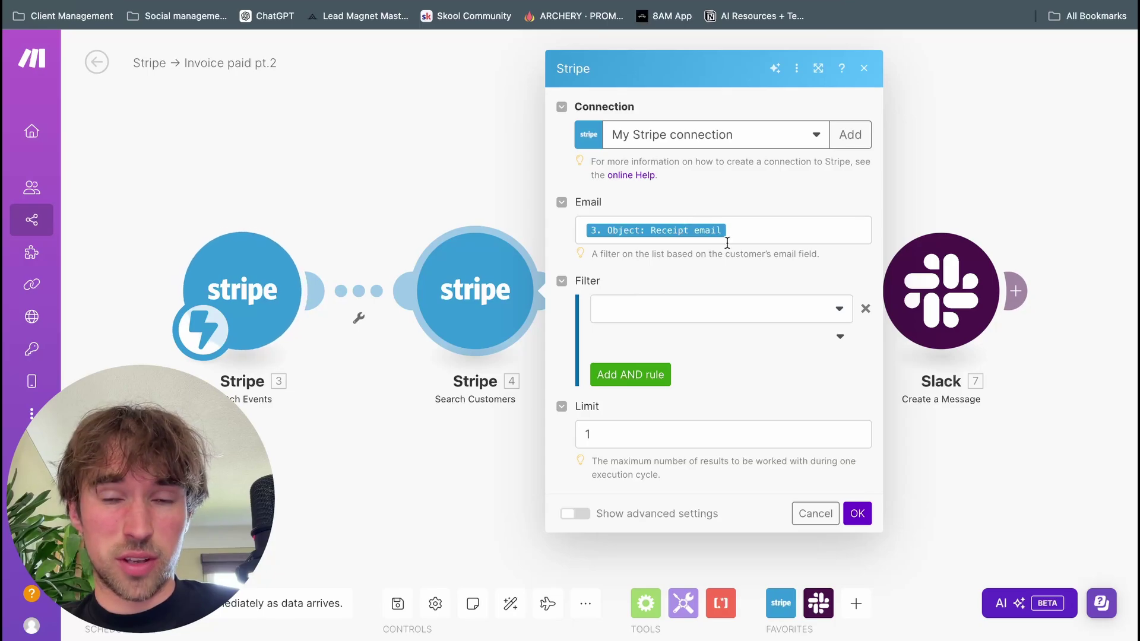
click(857, 513)
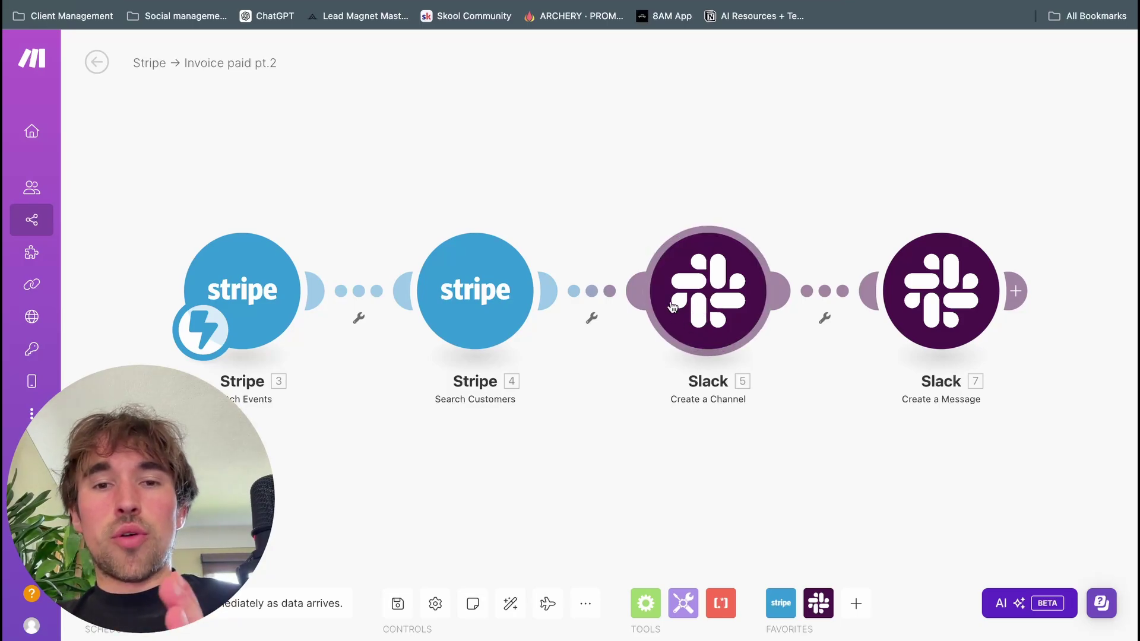
right_click(652, 143)
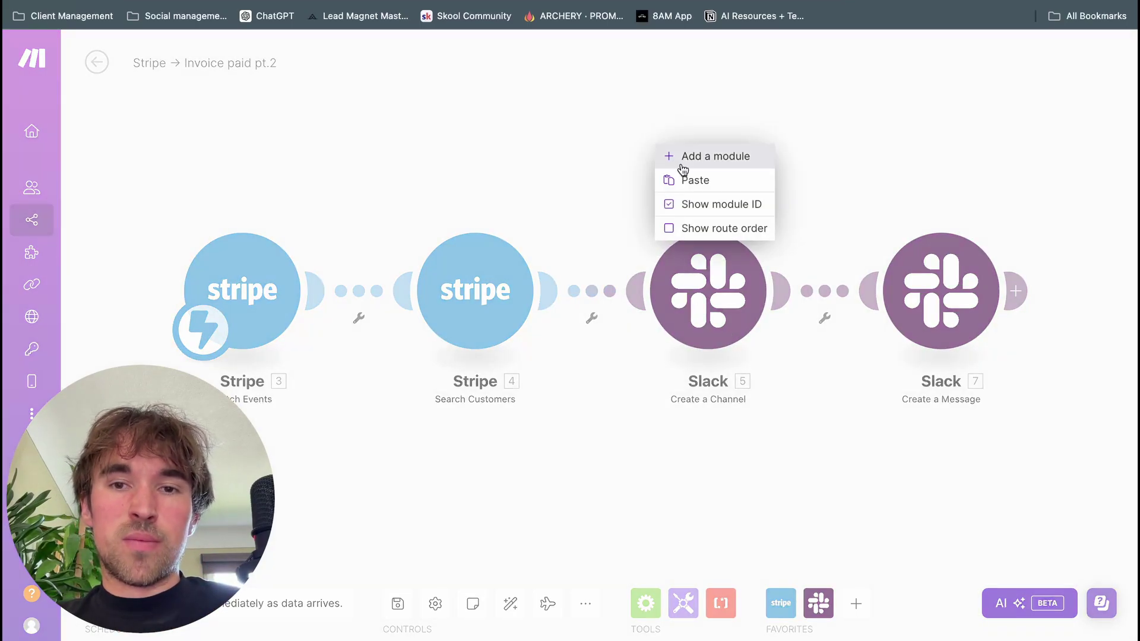
click(683, 155)
click(656, 157)
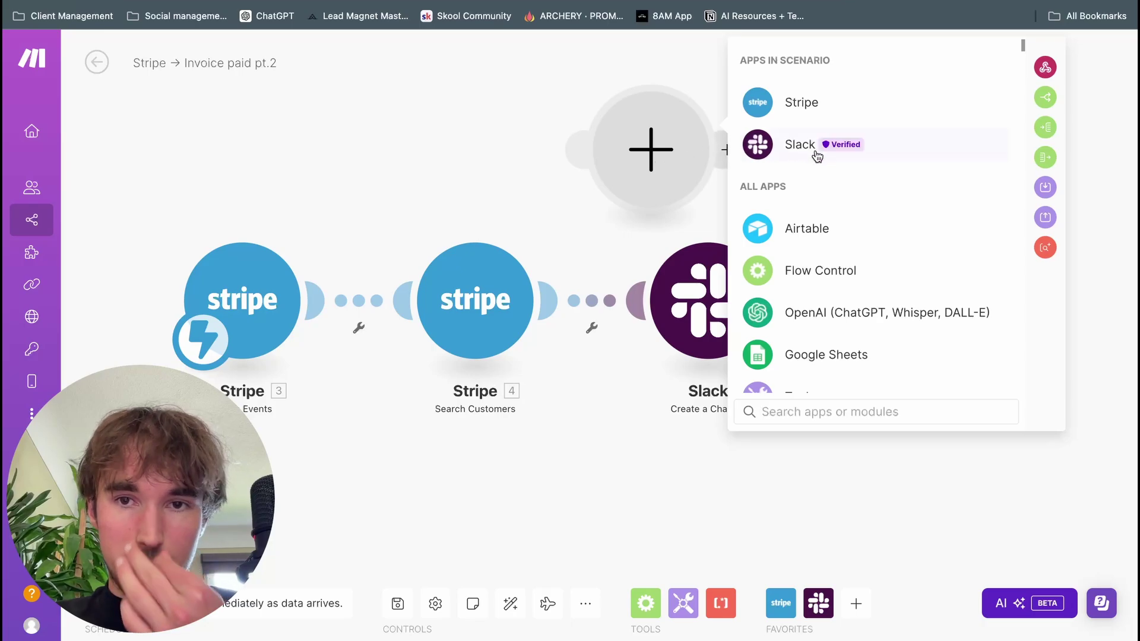
text(slack)
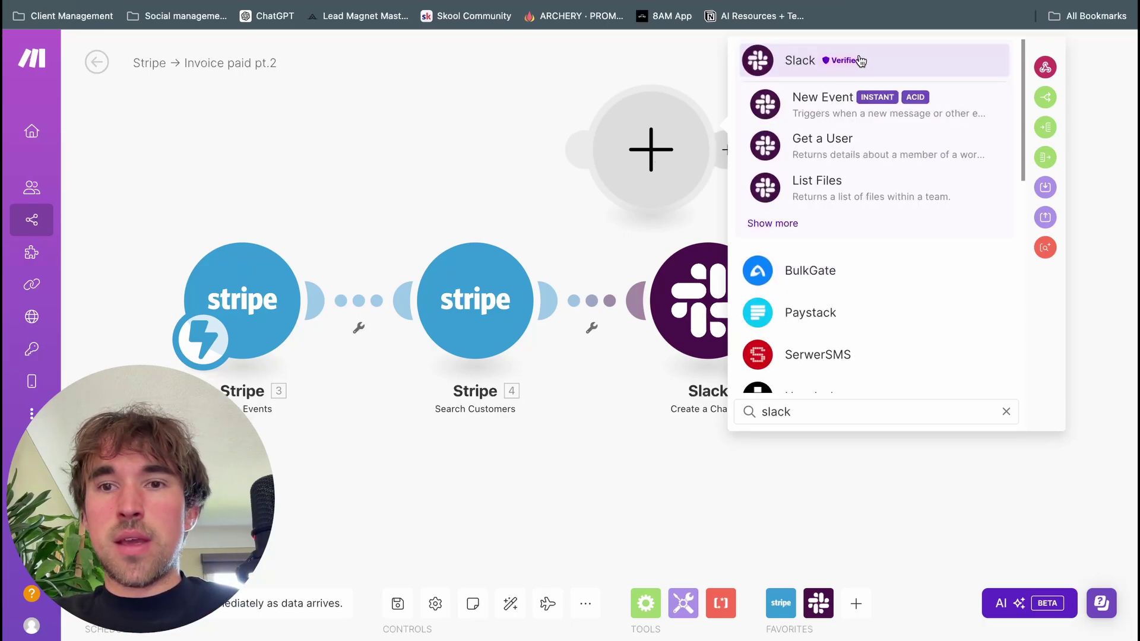
click(798, 60)
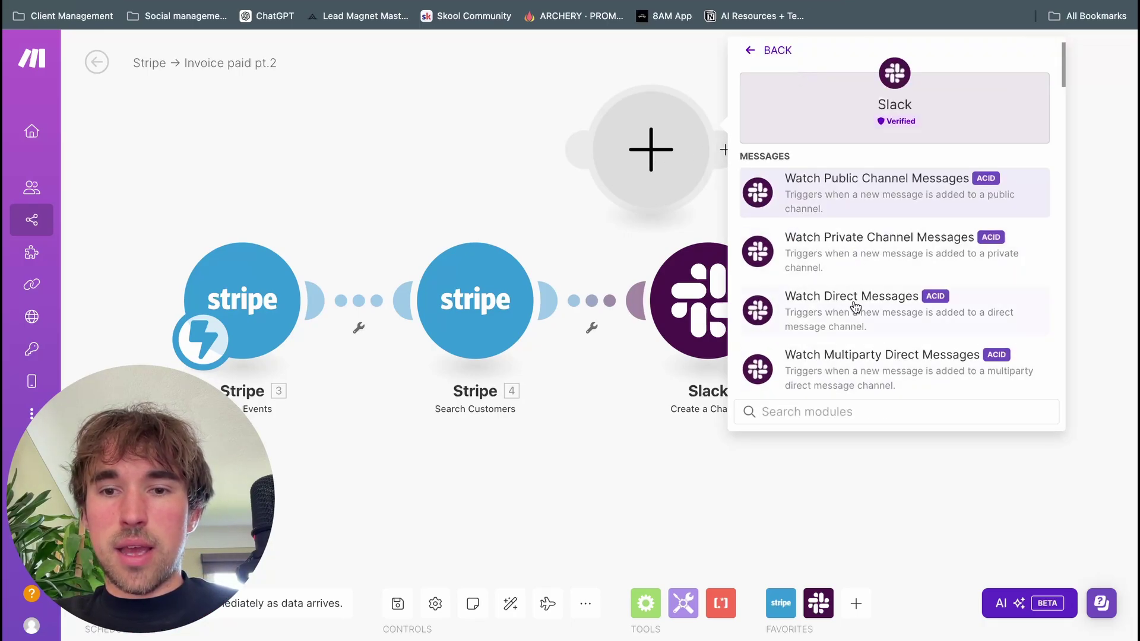
text(create)
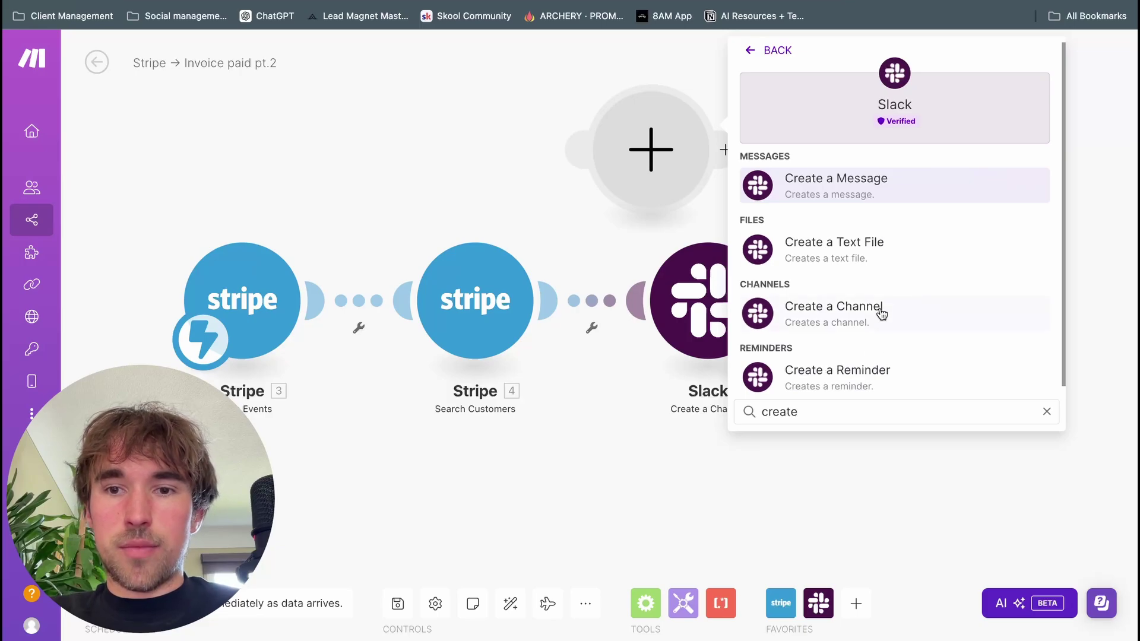
key(Return)
right_click(670, 192)
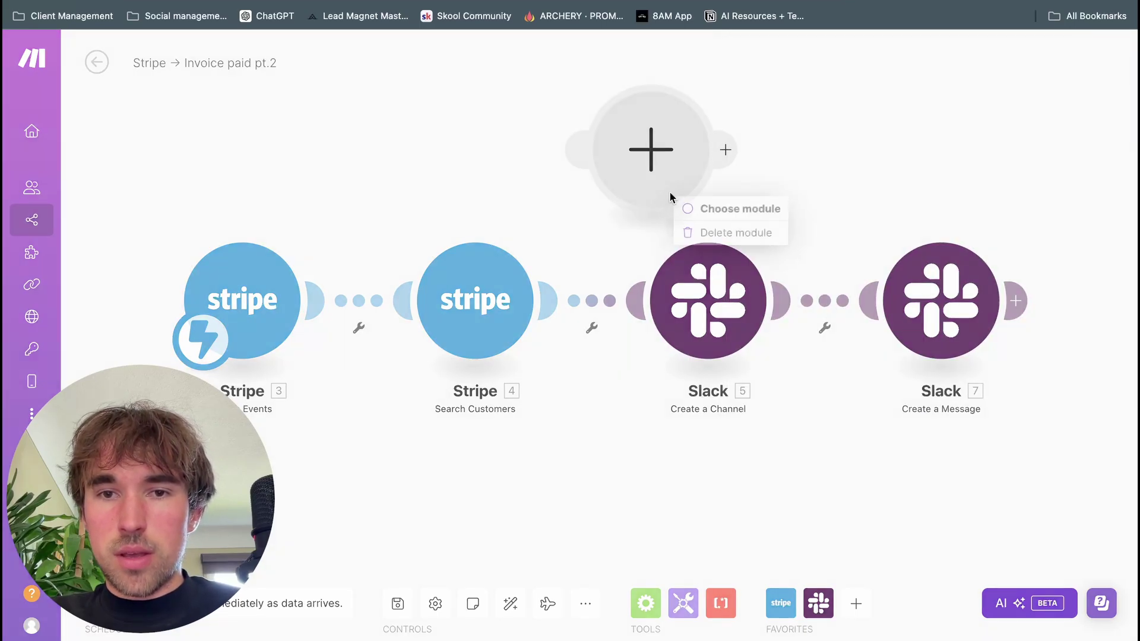
click(719, 233)
Step: Set the Create a Channel module's channel name to the Search Customers Name followed by "-chat" and confirm the settings
click(754, 279)
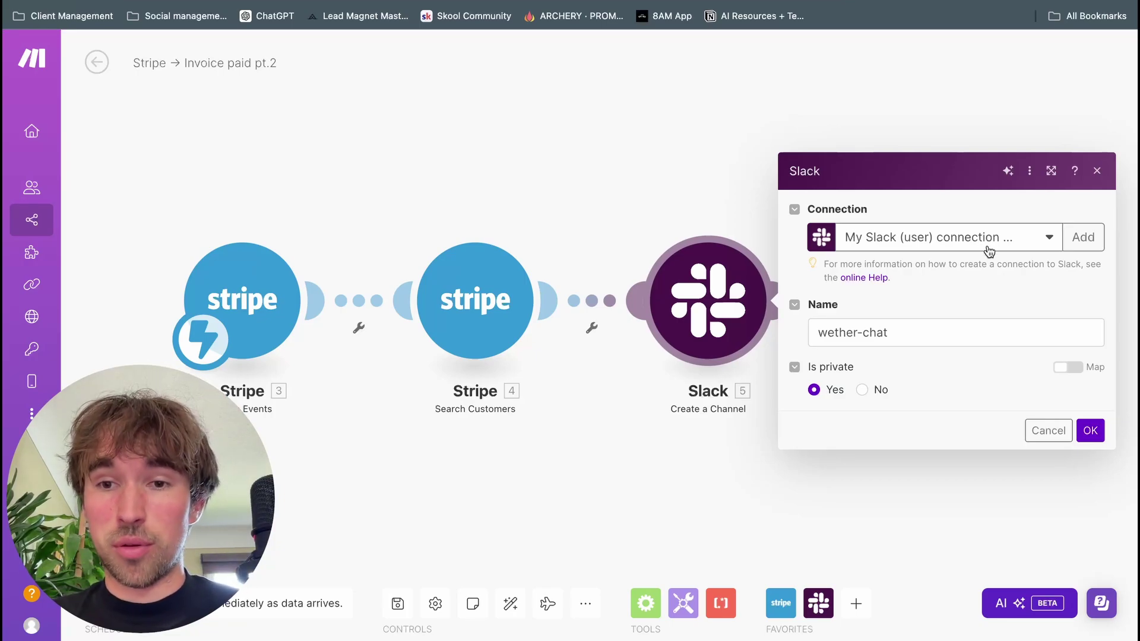
triple_click(897, 333)
key(BackSpace)
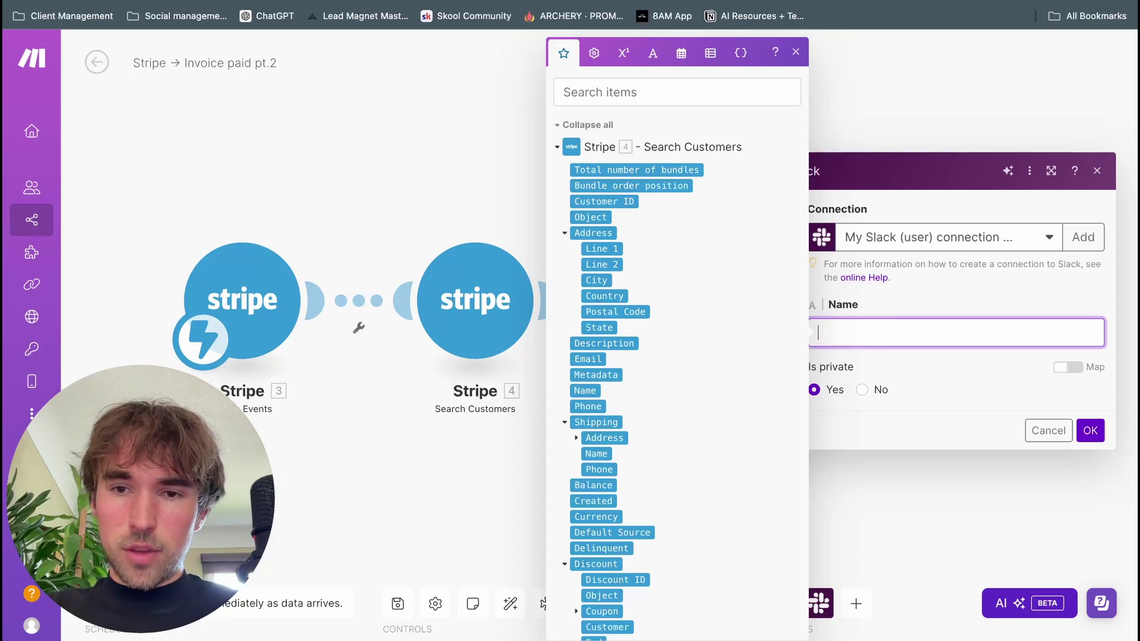
scroll(664, 289, down, 1)
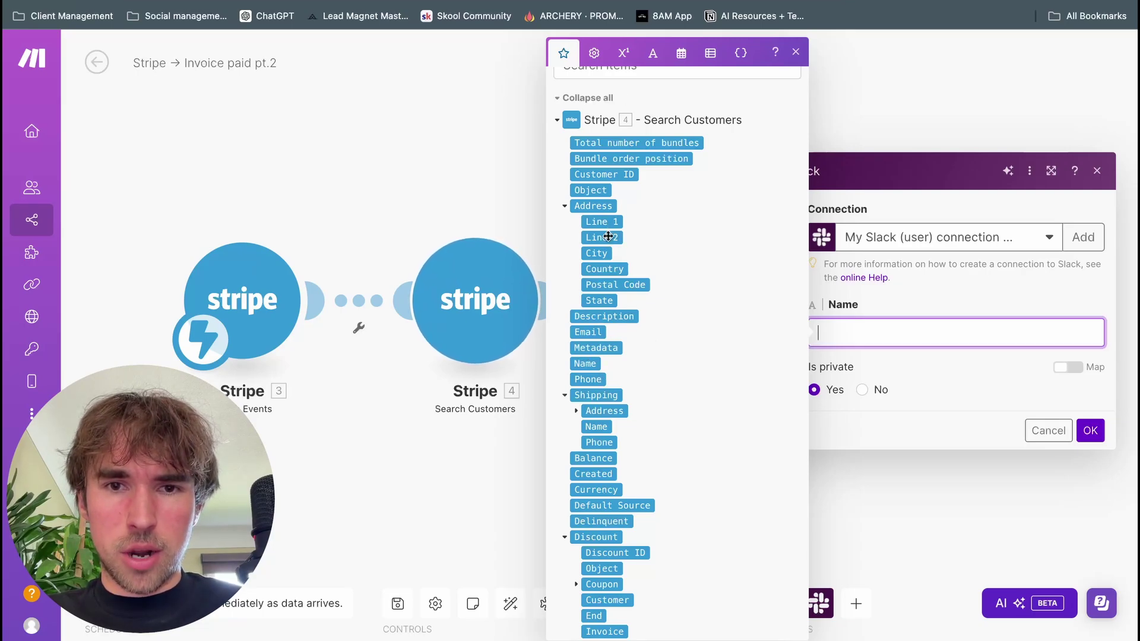
click(596, 363)
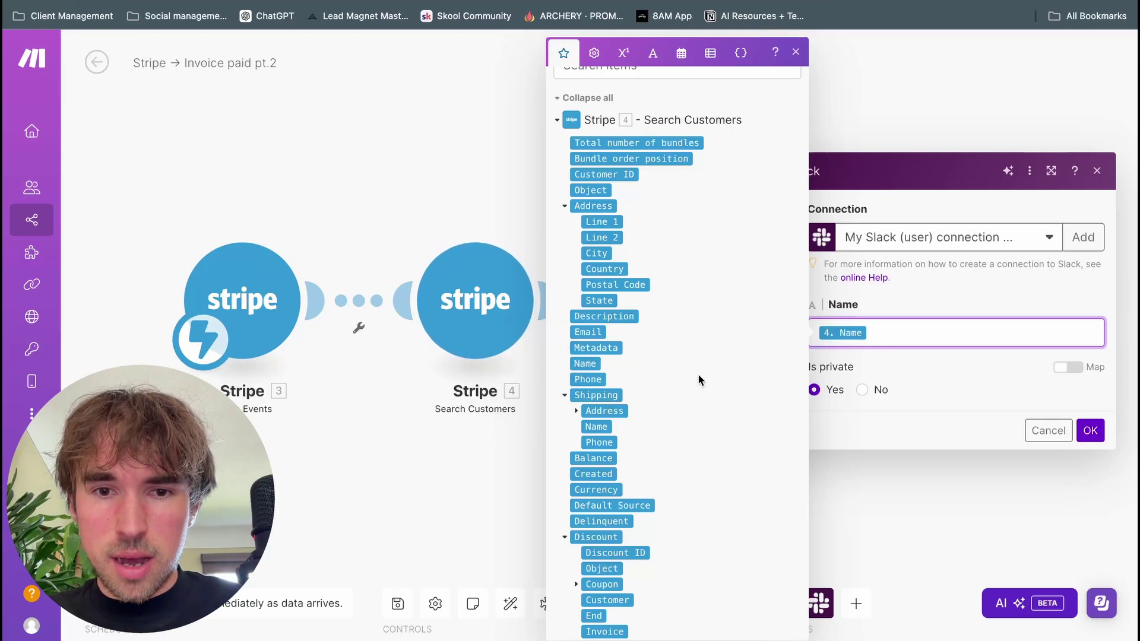
text(-chat)
click(985, 358)
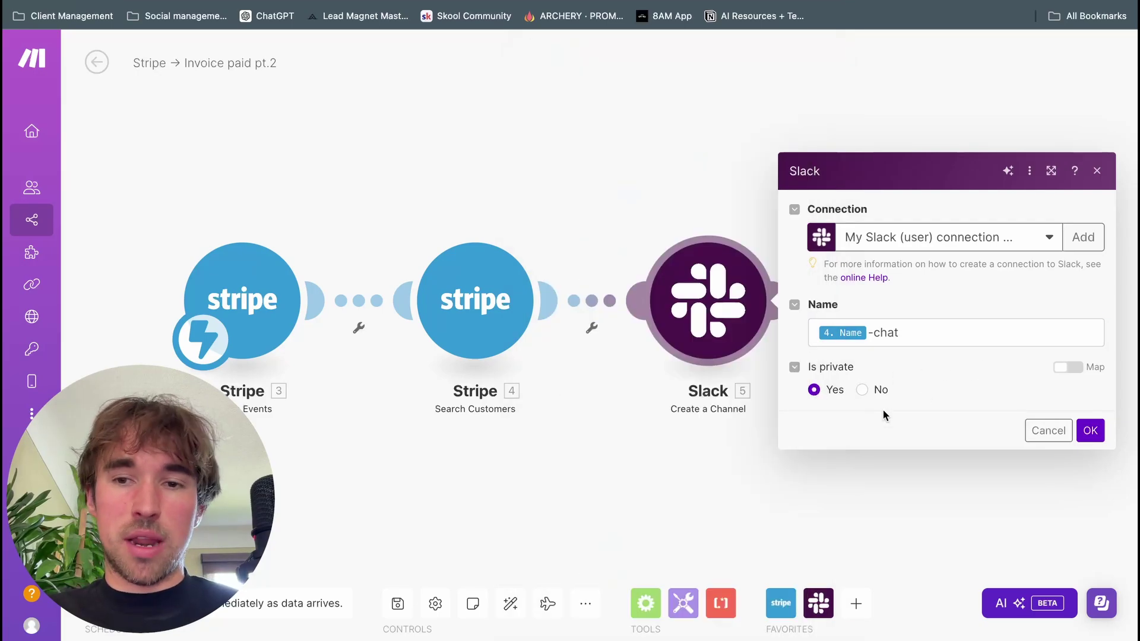
click(1090, 430)
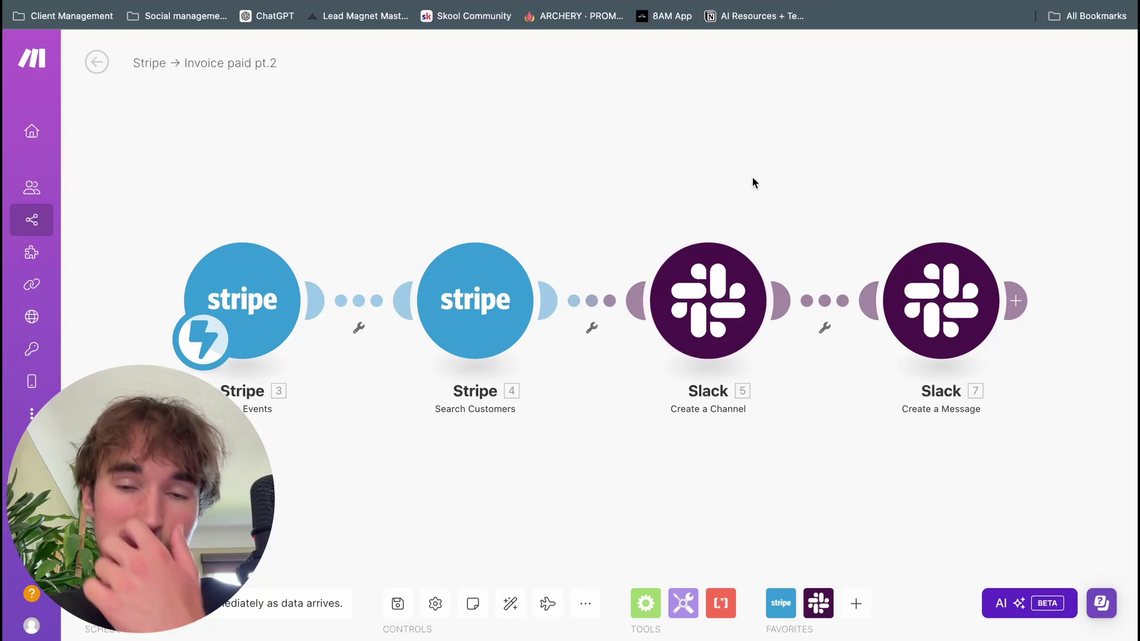
click(818, 300)
click(889, 403)
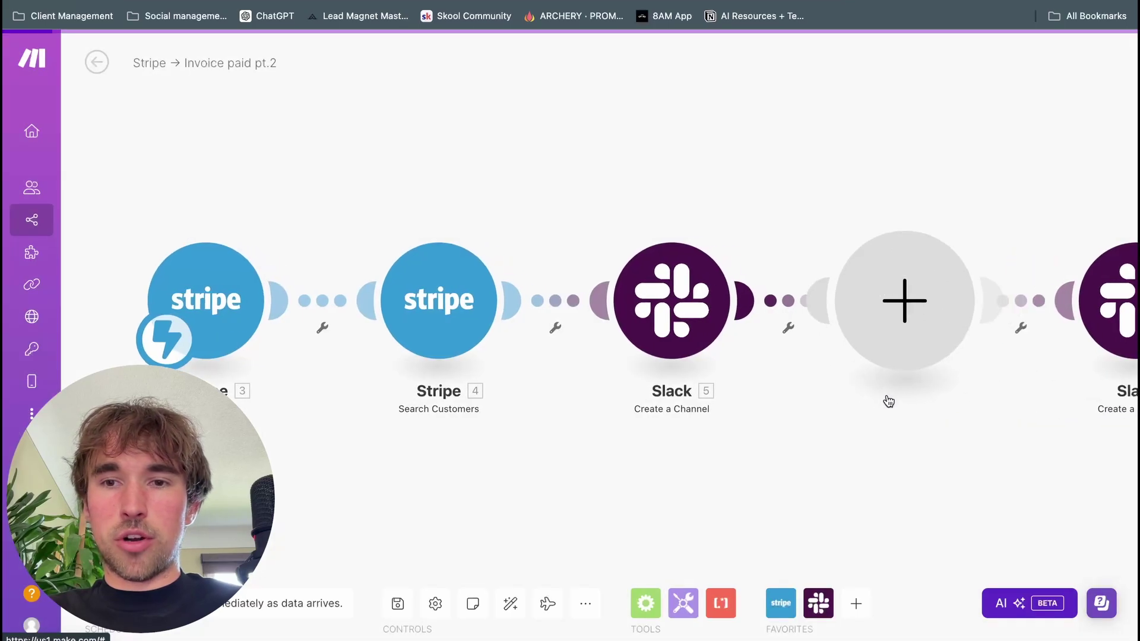
click(580, 219)
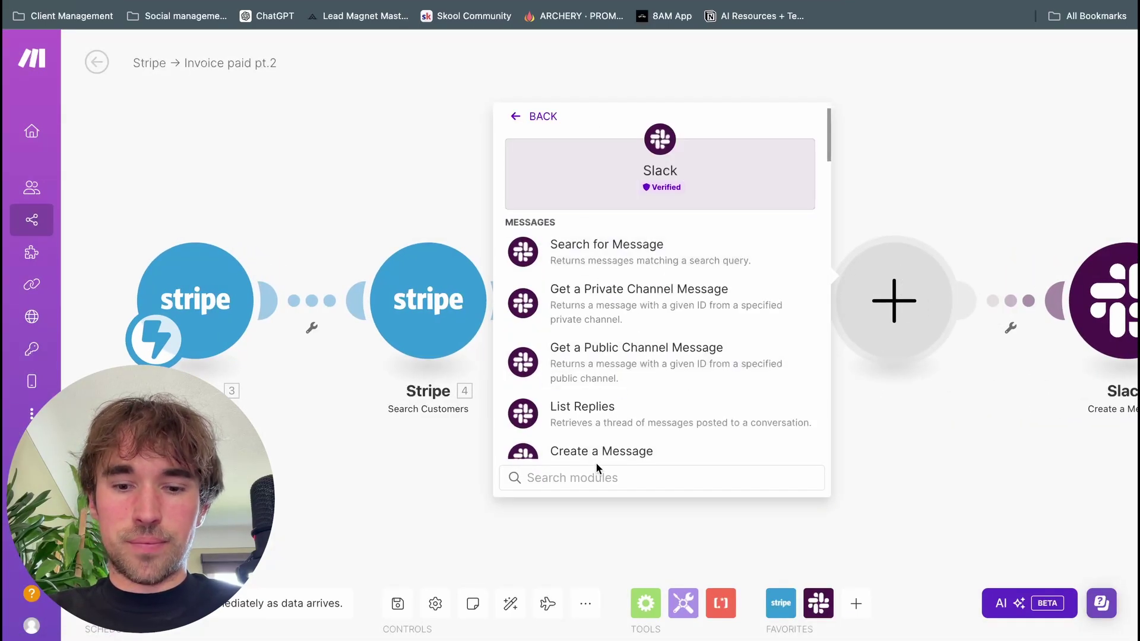
text(invite)
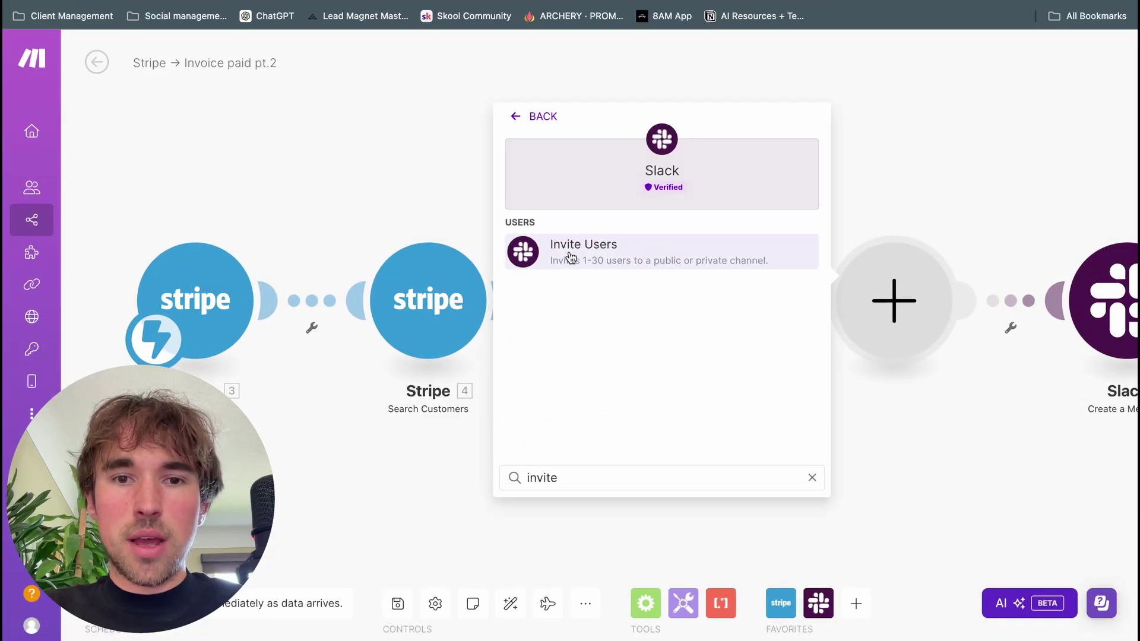
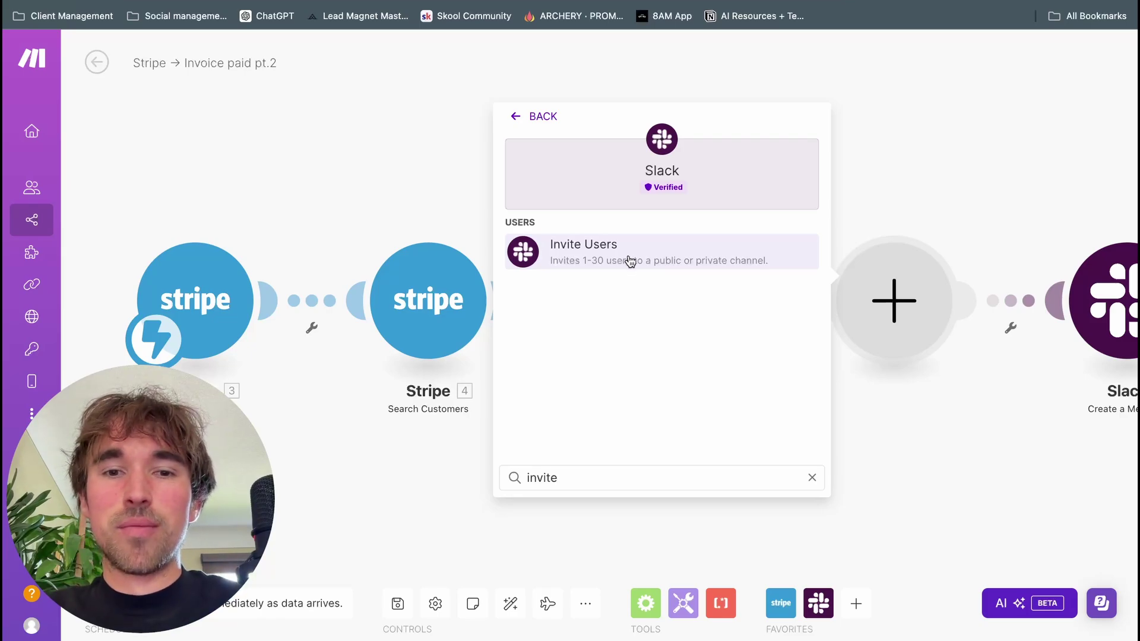
click(811, 476)
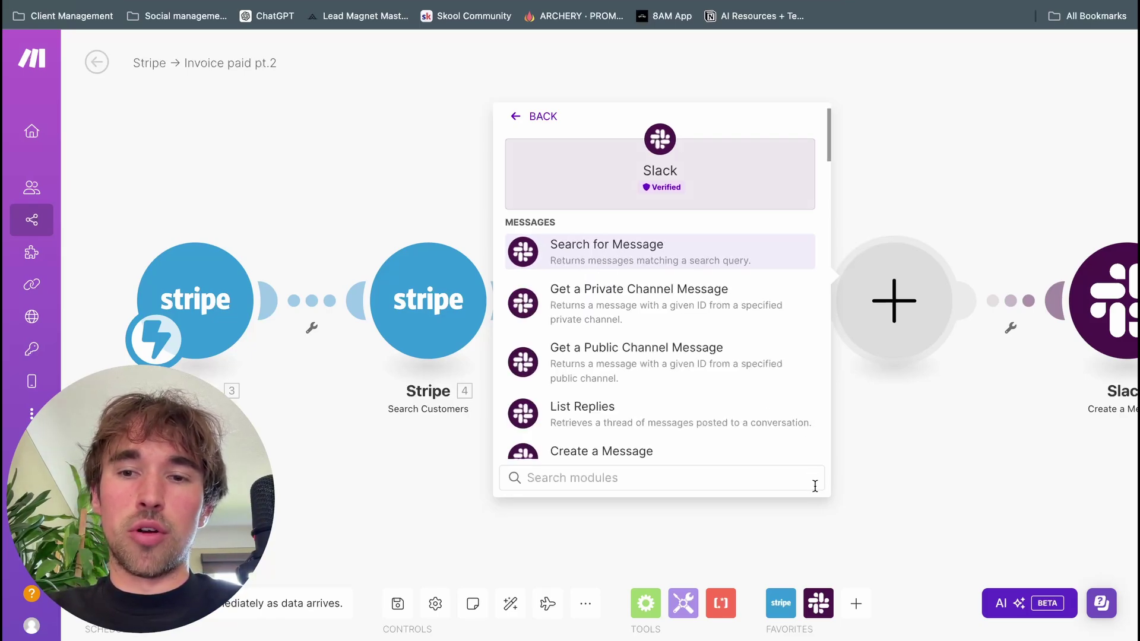
click(878, 414)
right_click(890, 291)
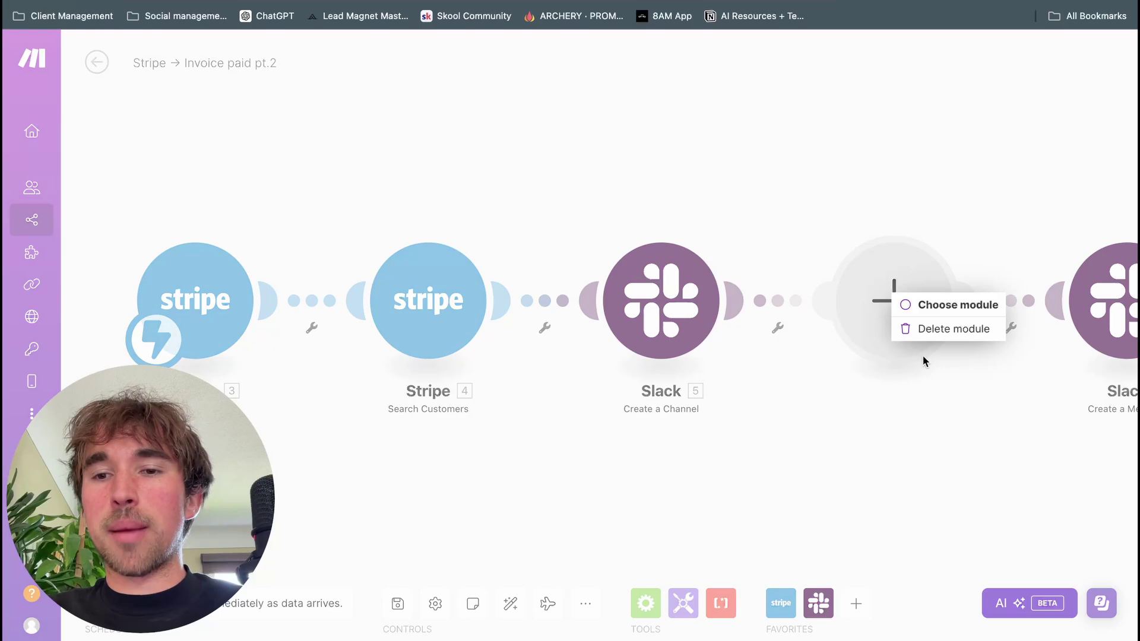
click(950, 328)
Step: Move the Slack Create a Message module closer to the Create a Channel module
drag(1086, 313, 902, 313)
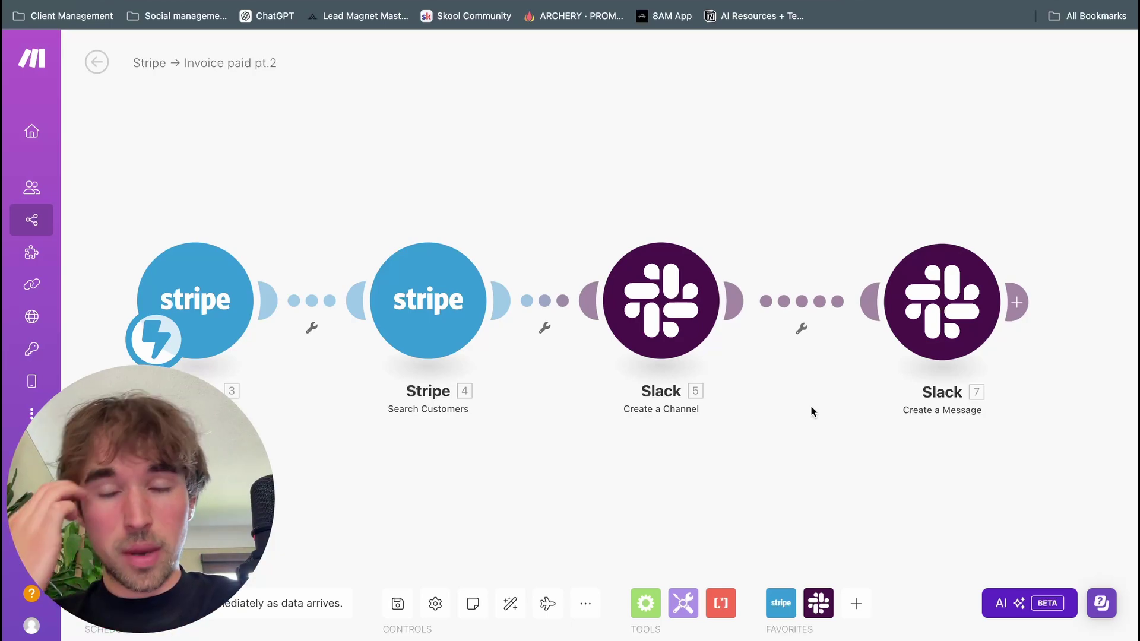
drag(917, 325, 870, 328)
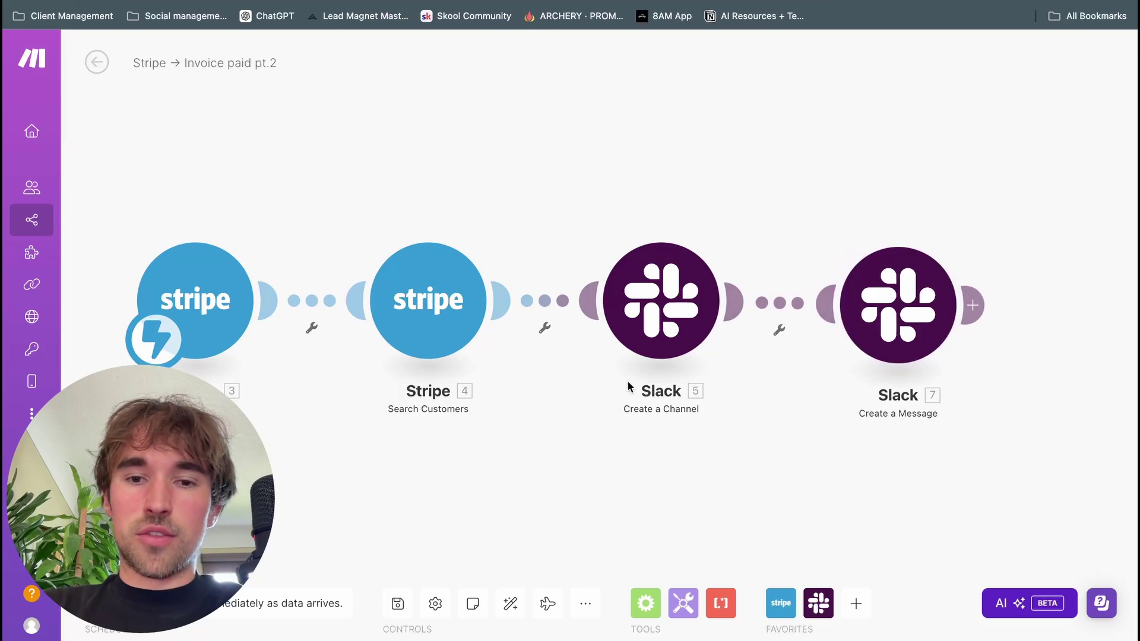
Step: Map the Create a Message module's private channel to the Channel ID from the Create a Channel module
click(917, 297)
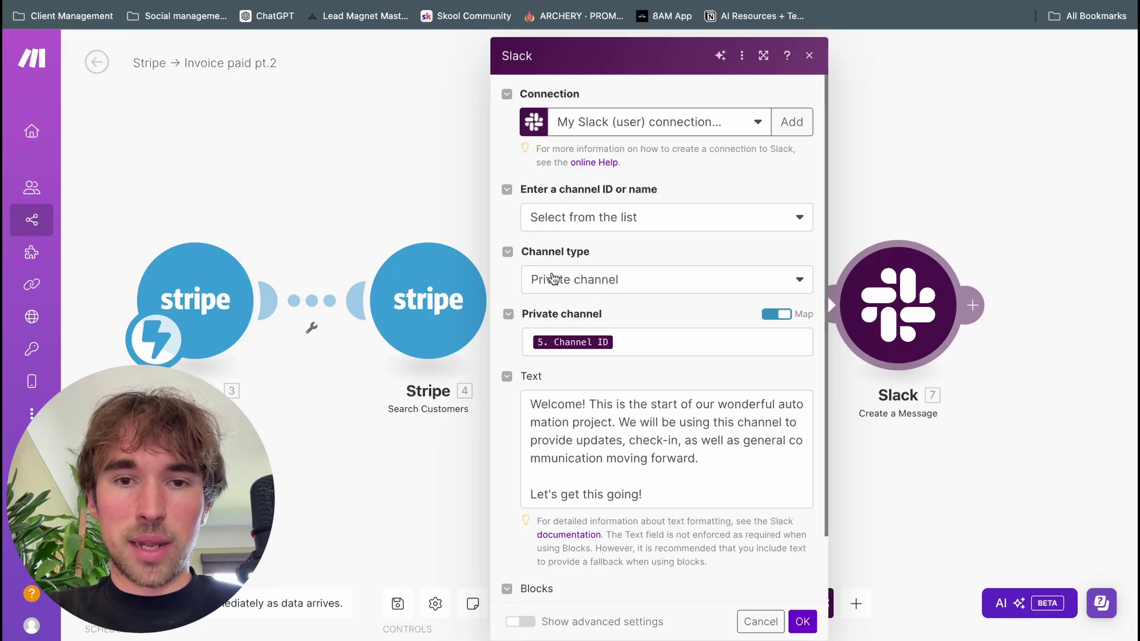
click(640, 345)
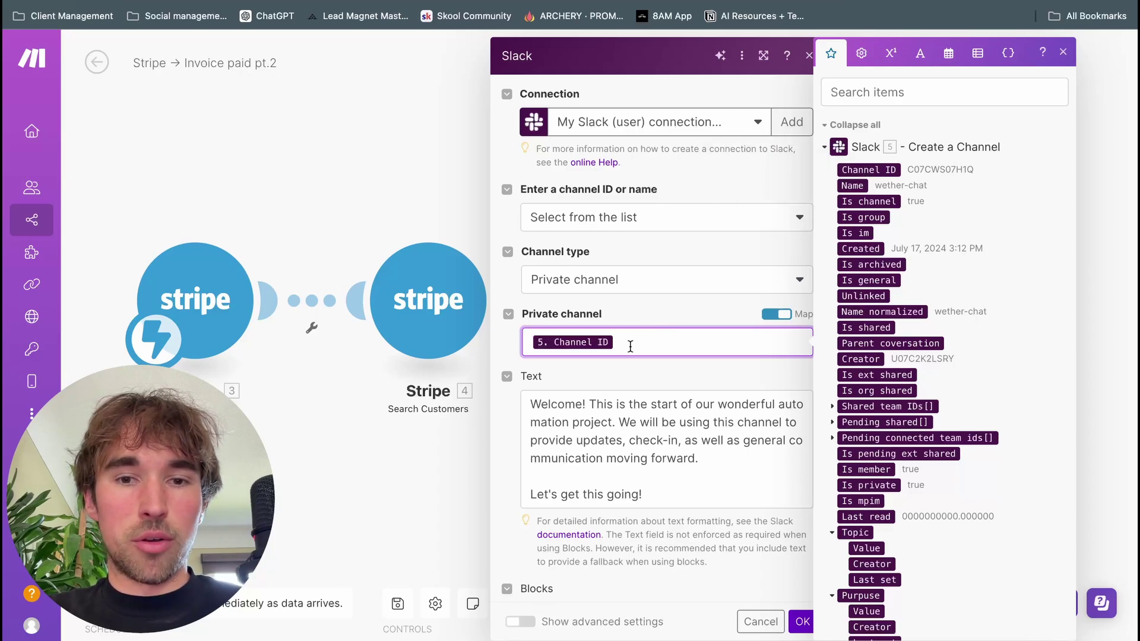
click(458, 173)
click(898, 305)
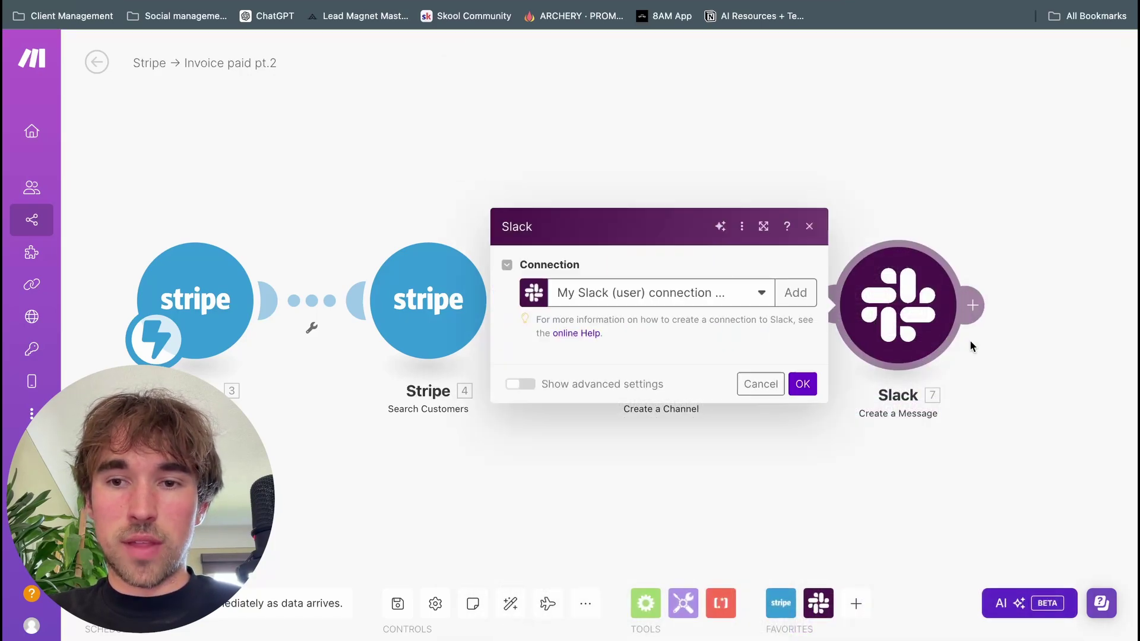
click(654, 354)
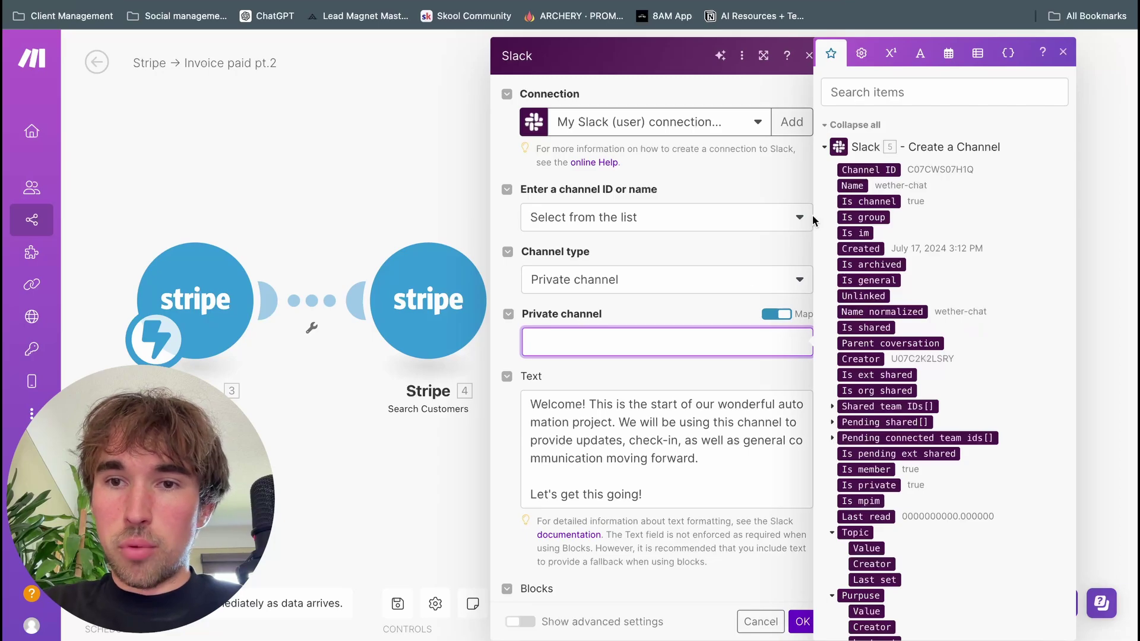
Step: Review the Create a Message module's welcome text and Blocks field, and confirm the module settings
click(740, 482)
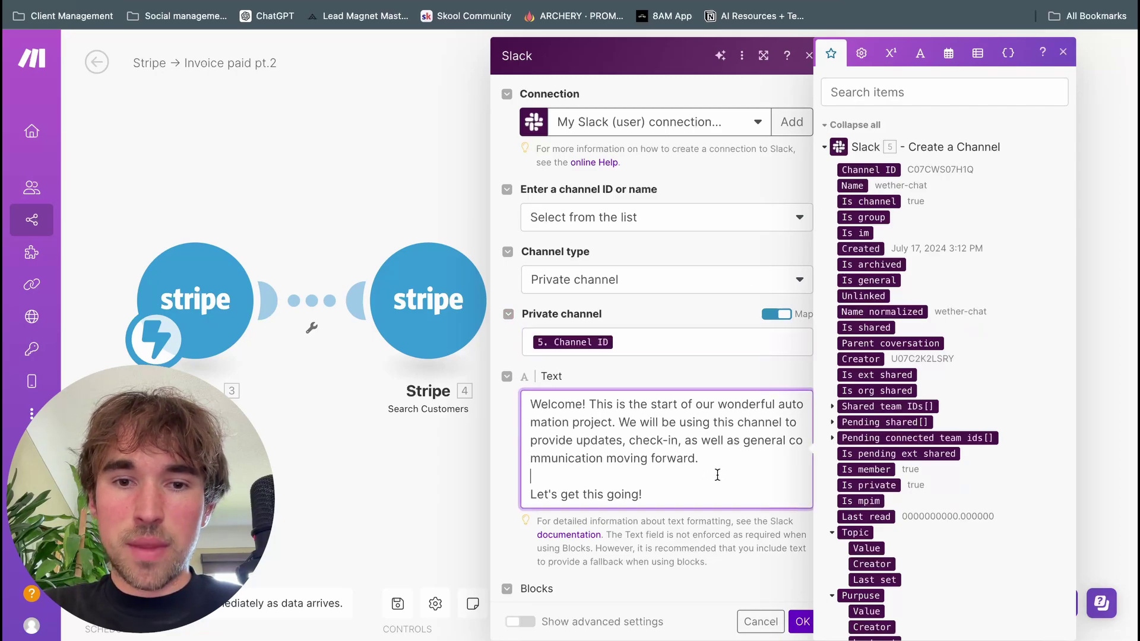
scroll(533, 362, down, 2)
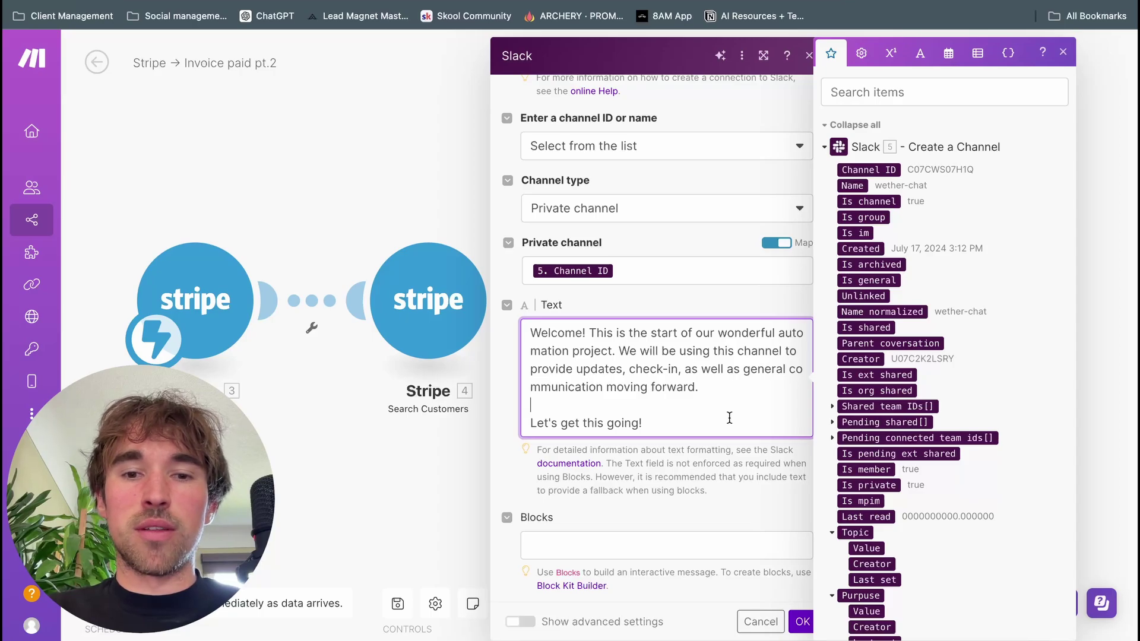
scroll(730, 418, down, 1)
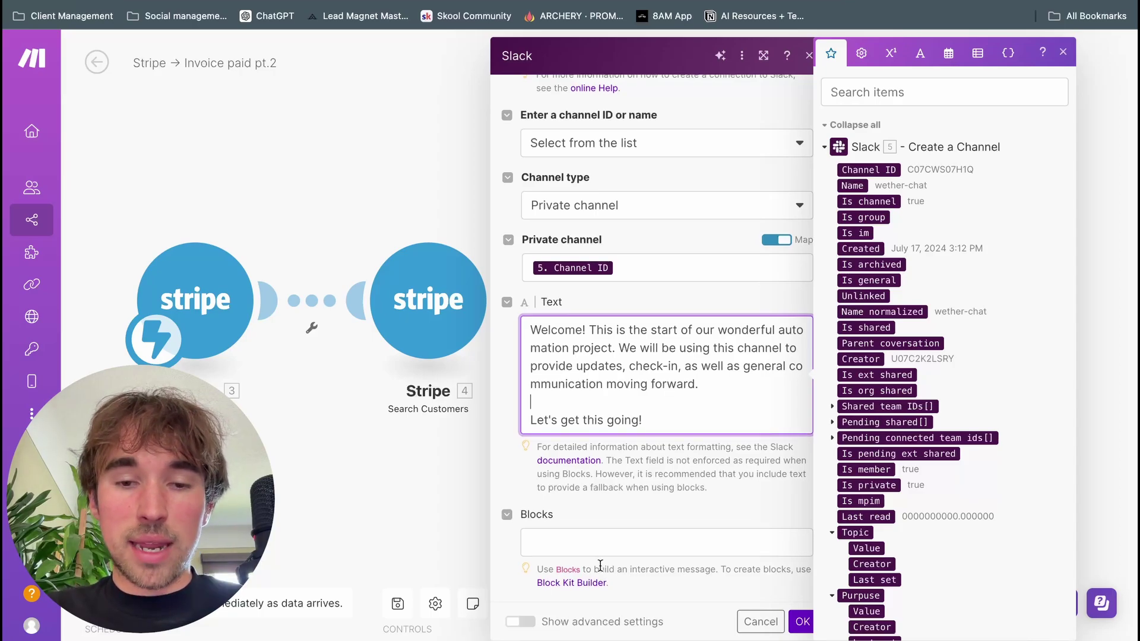
click(603, 545)
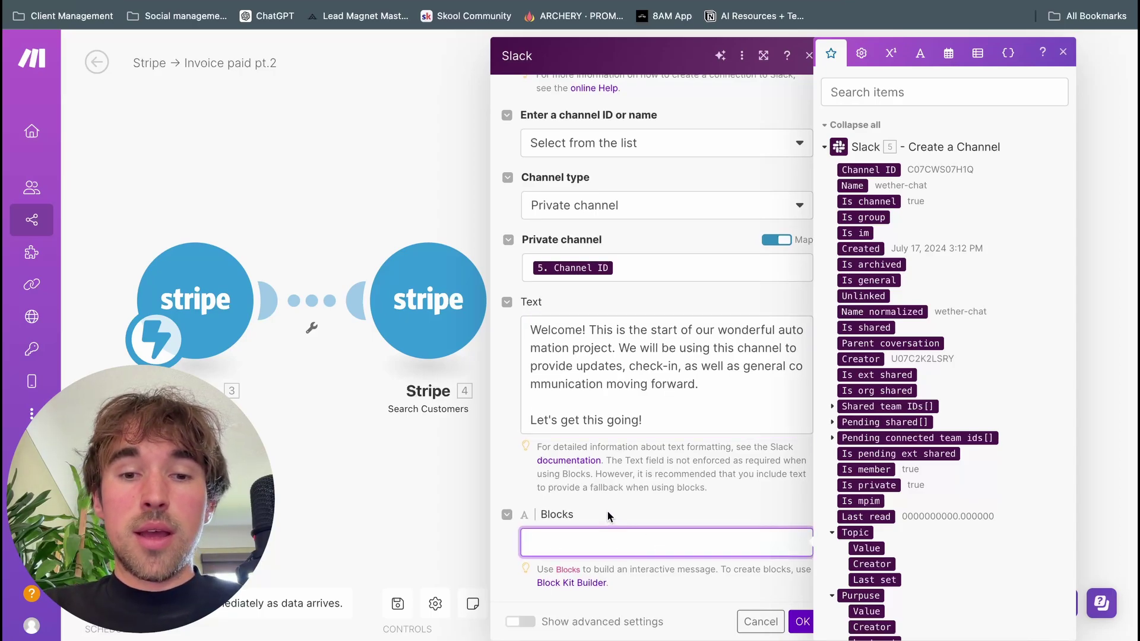
scroll(607, 516, up, 2)
click(675, 478)
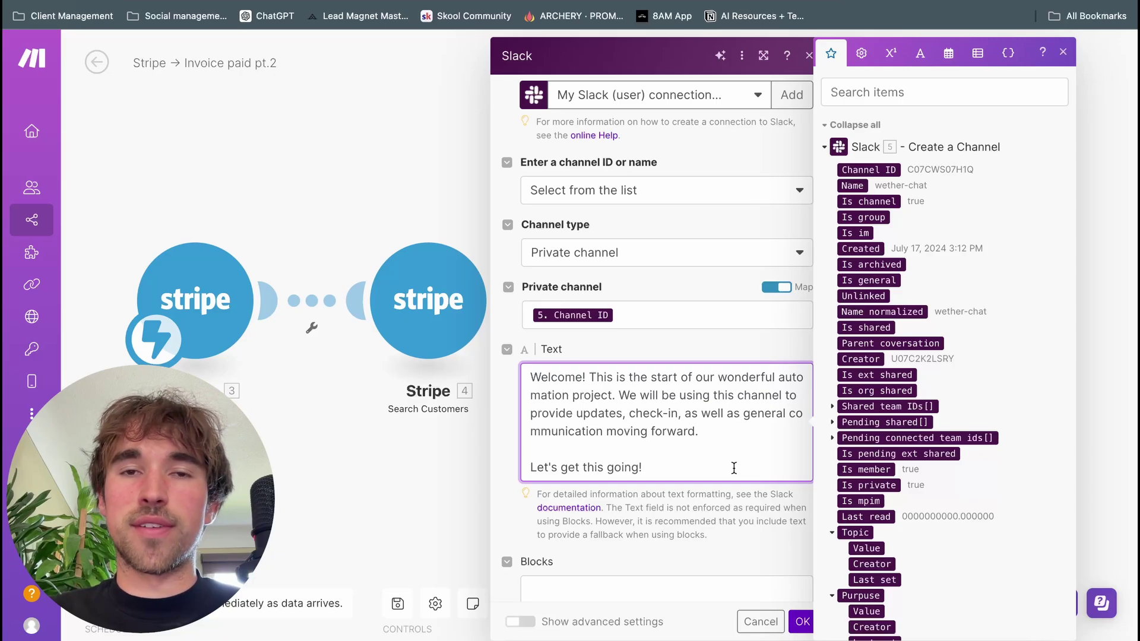
scroll(734, 468, down, 2)
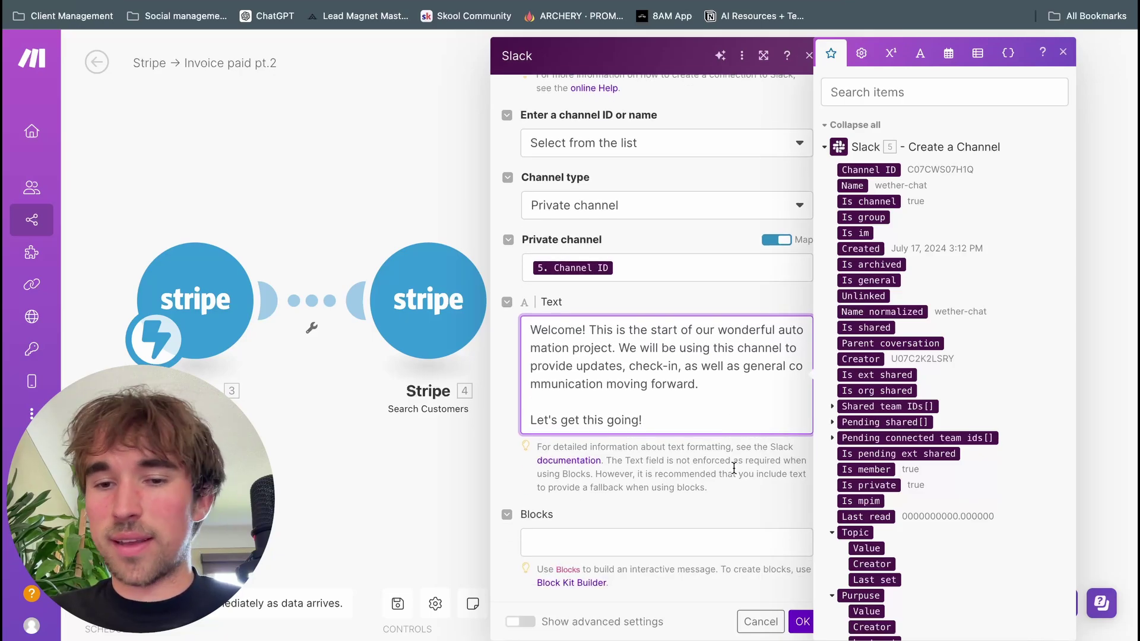
click(798, 623)
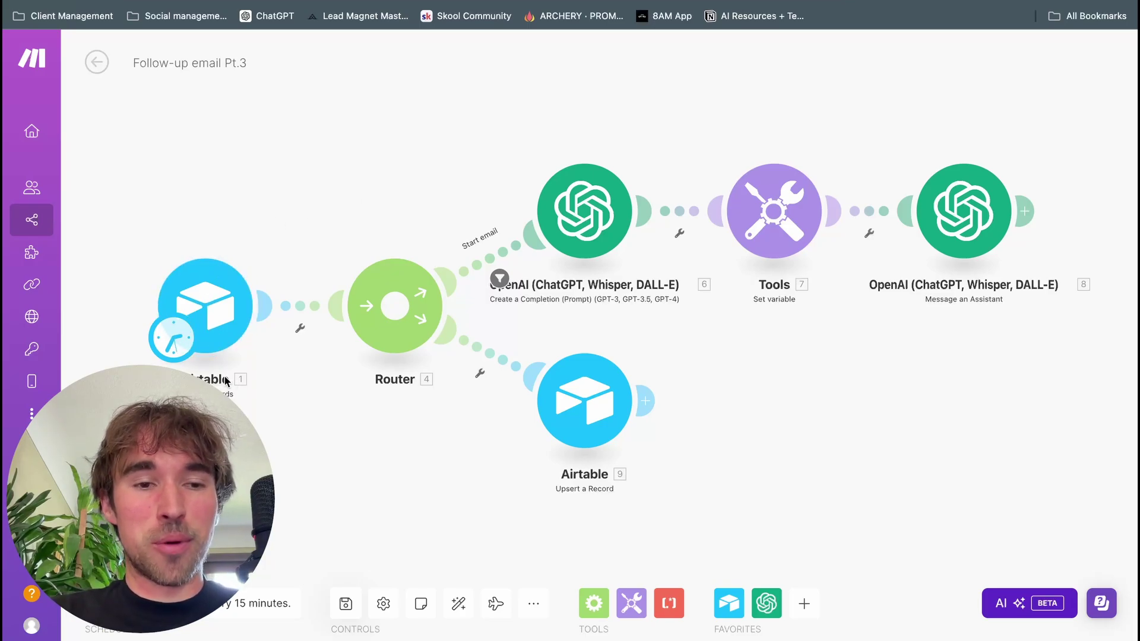
Step: Review the Airtable Search Records module's base, table, view and output fields, and confirm the module settings
click(223, 306)
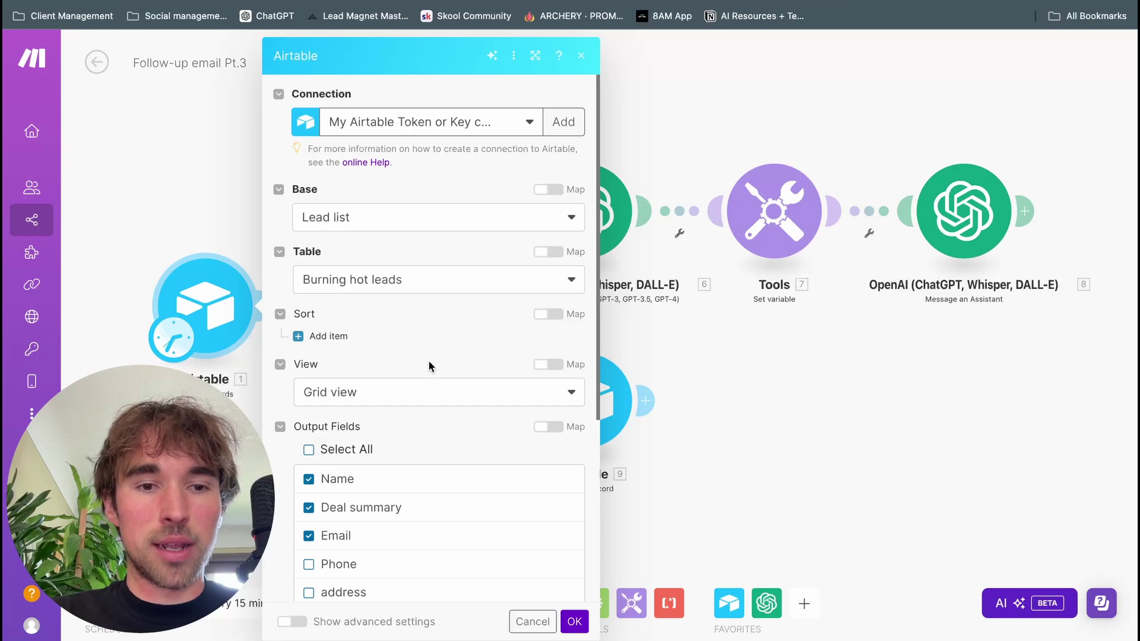
scroll(408, 337, down, 1)
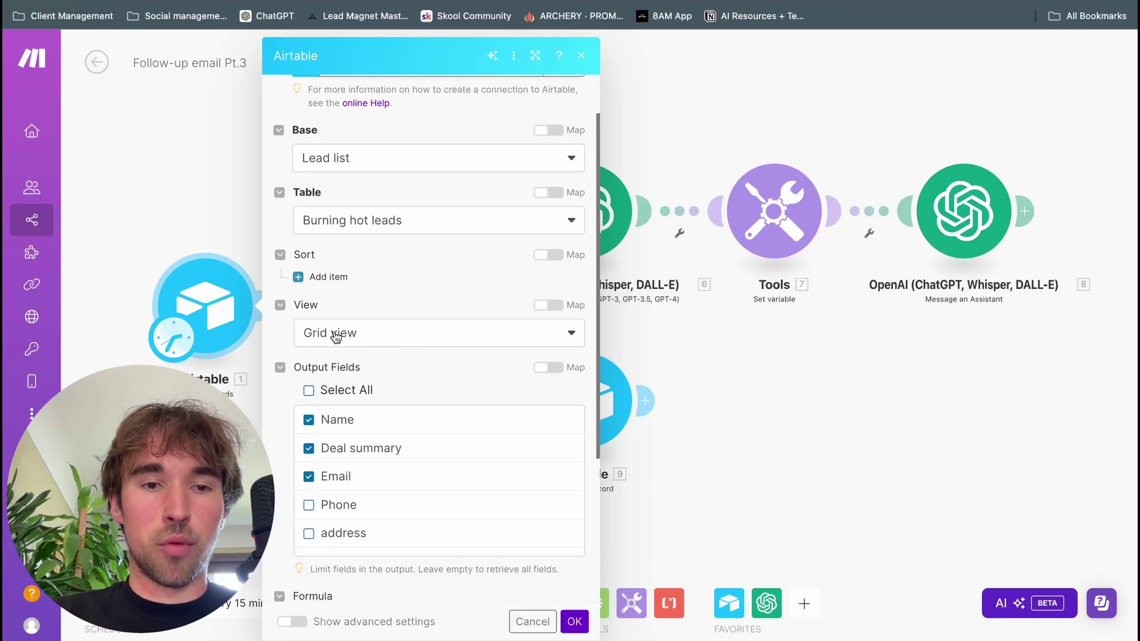
scroll(356, 428, down, 3)
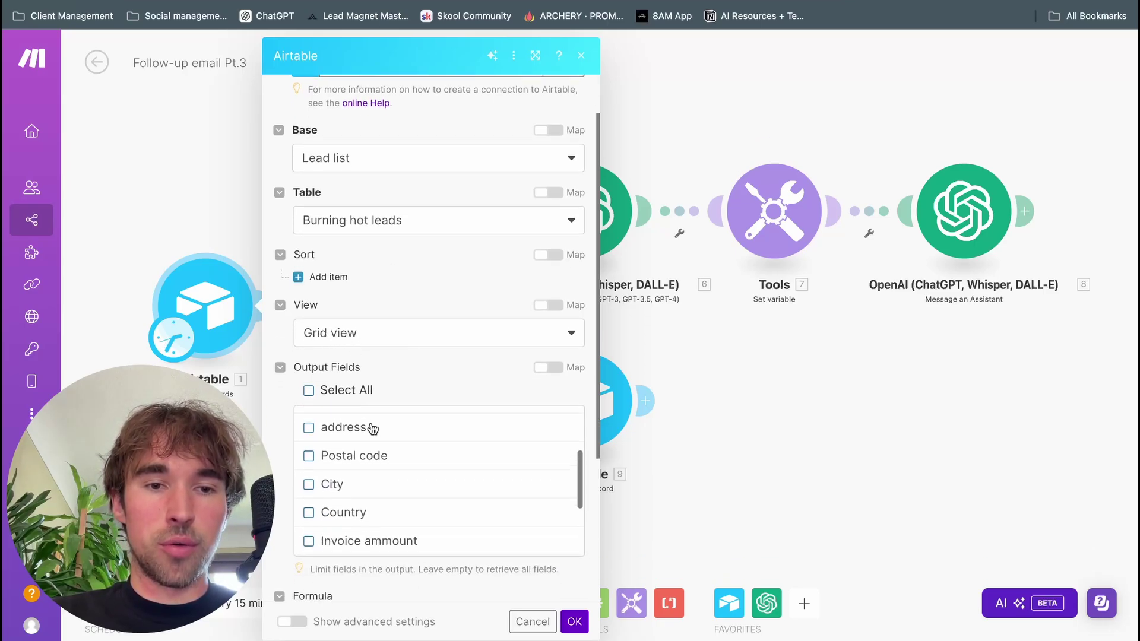
scroll(351, 427, up, 3)
scroll(400, 346, down, 2)
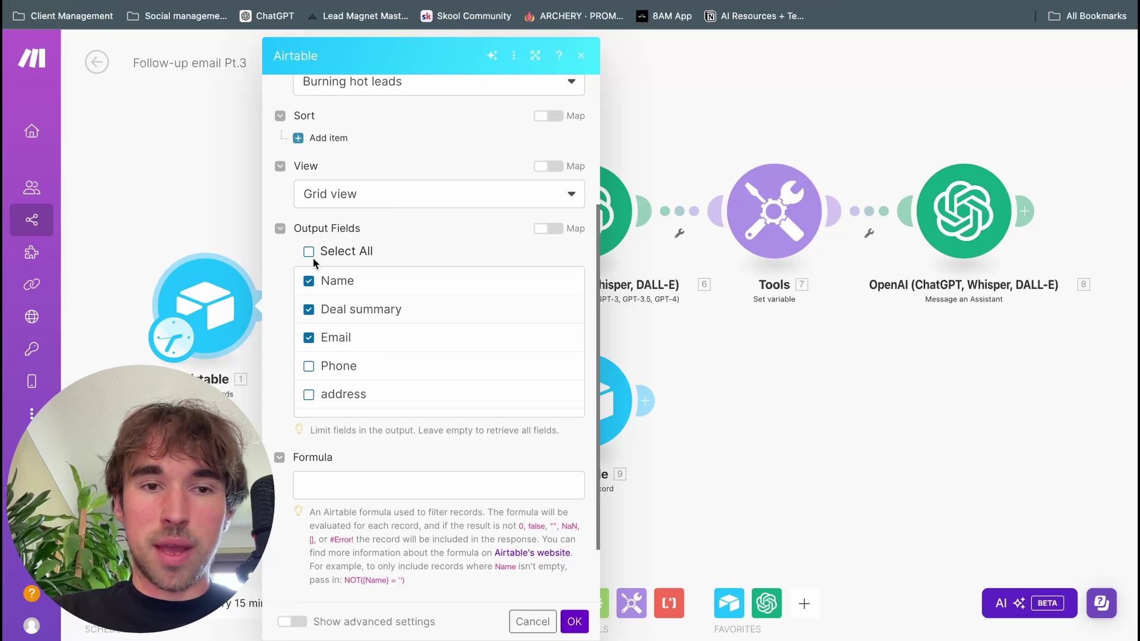
scroll(319, 333, up, 1)
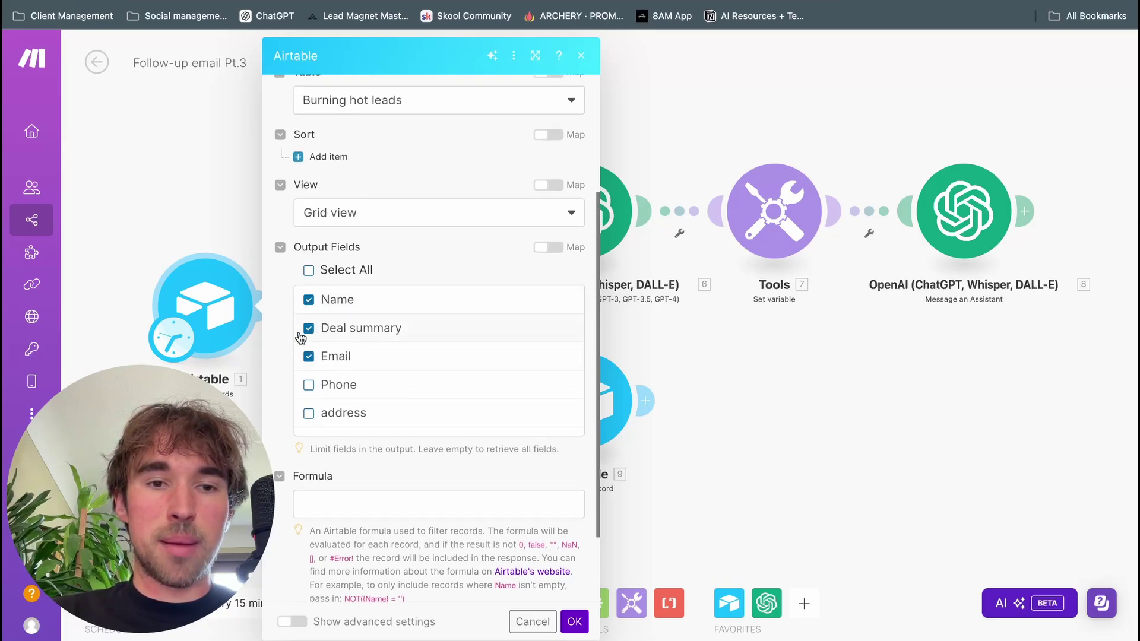
scroll(389, 364, down, 6)
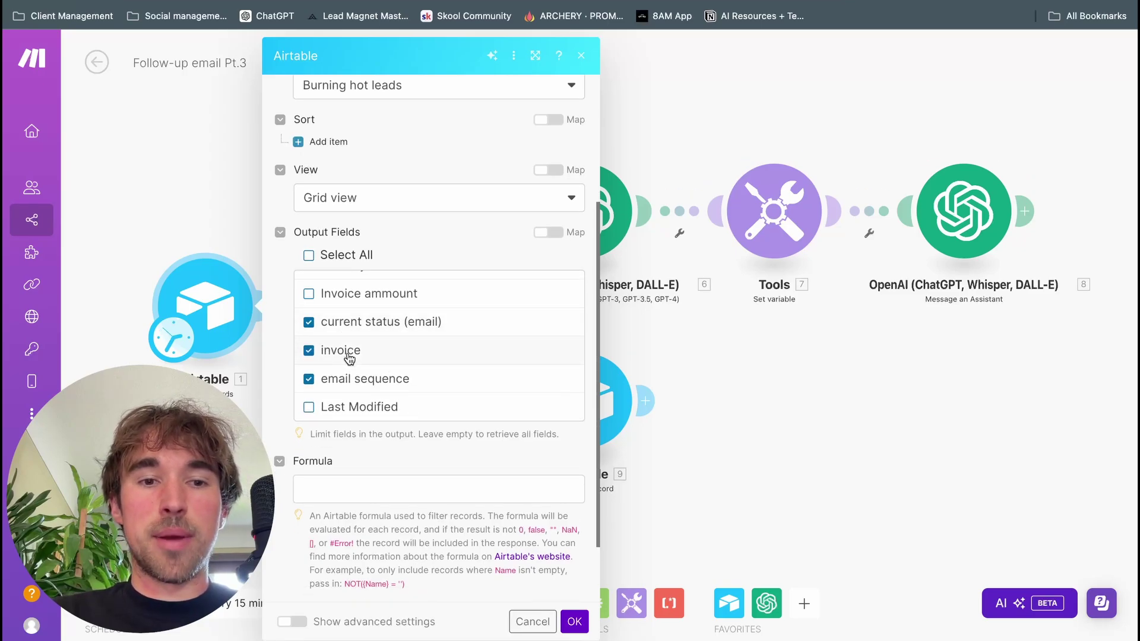
scroll(427, 386, up, 6)
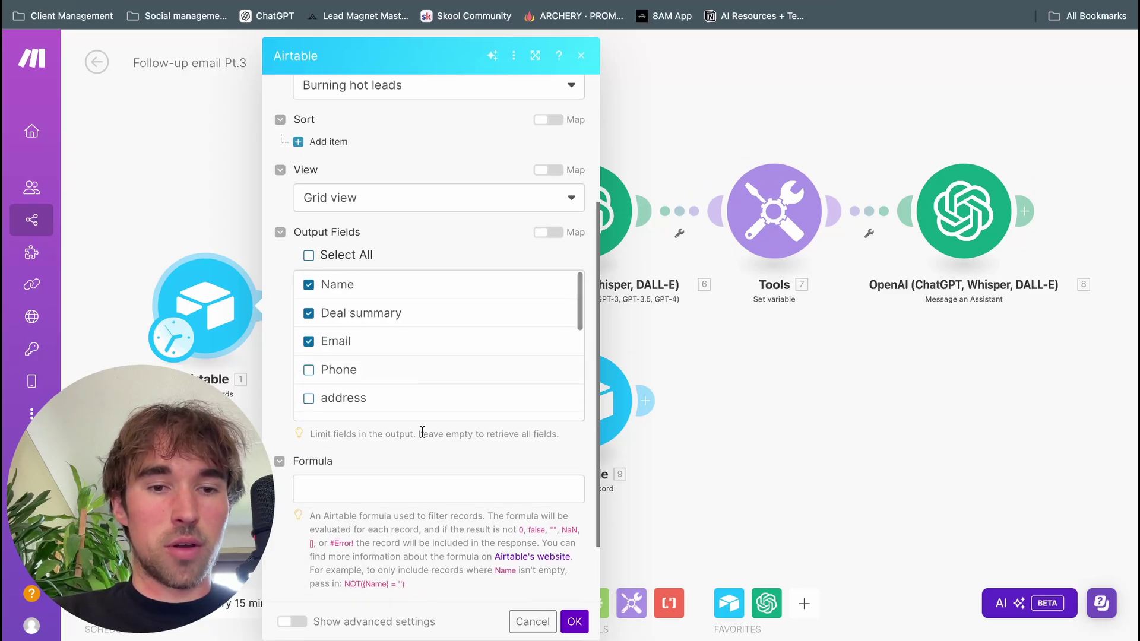
click(574, 621)
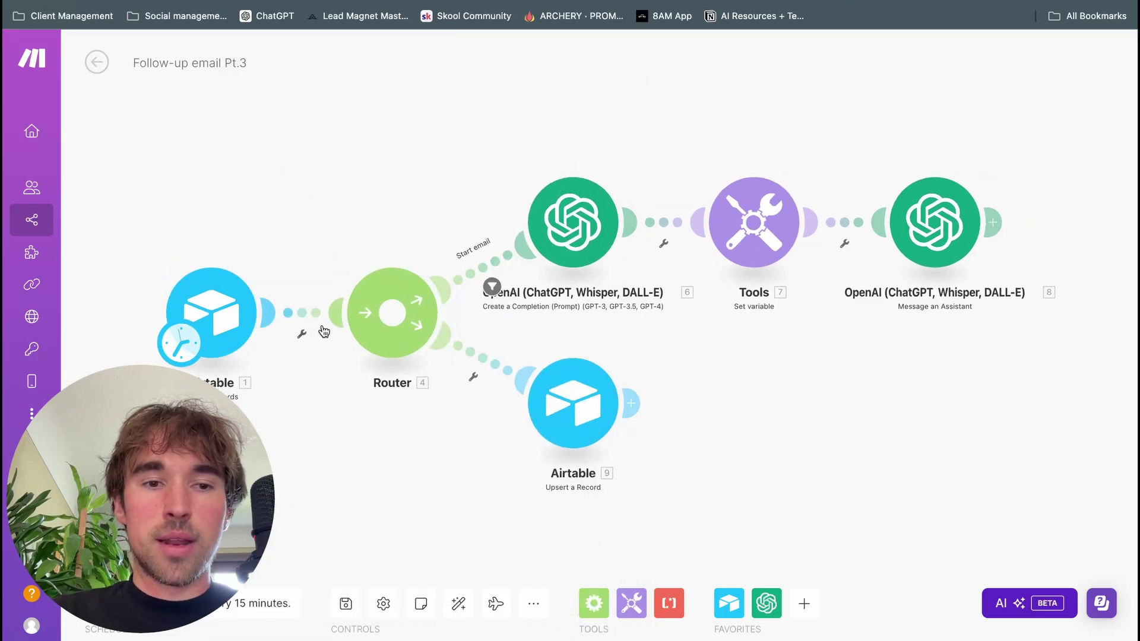
right_click(322, 133)
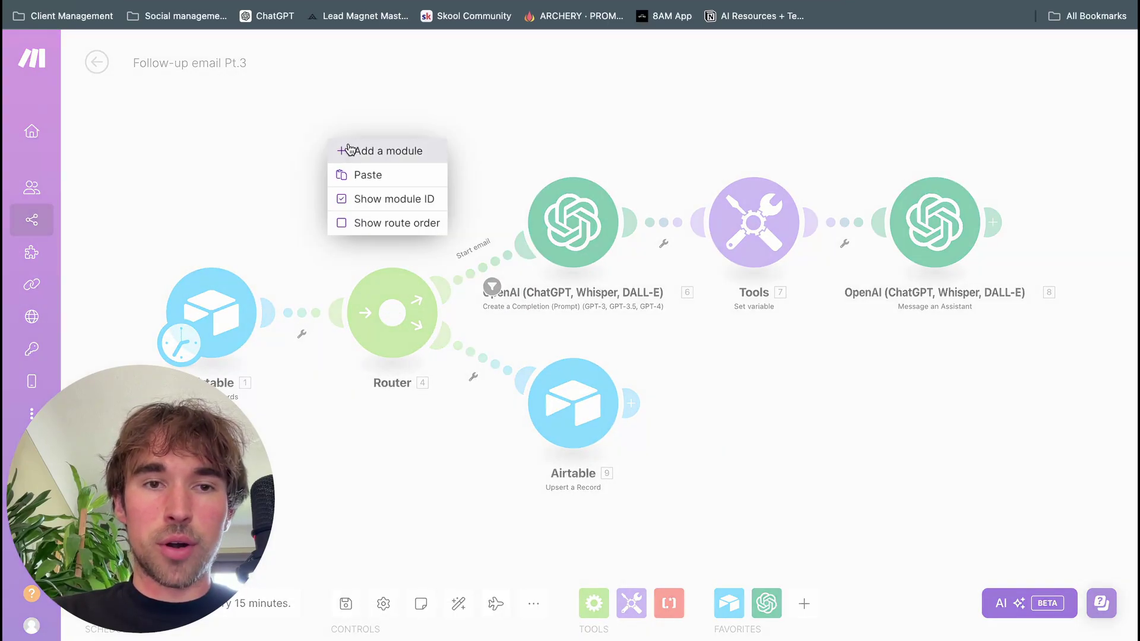
click(352, 149)
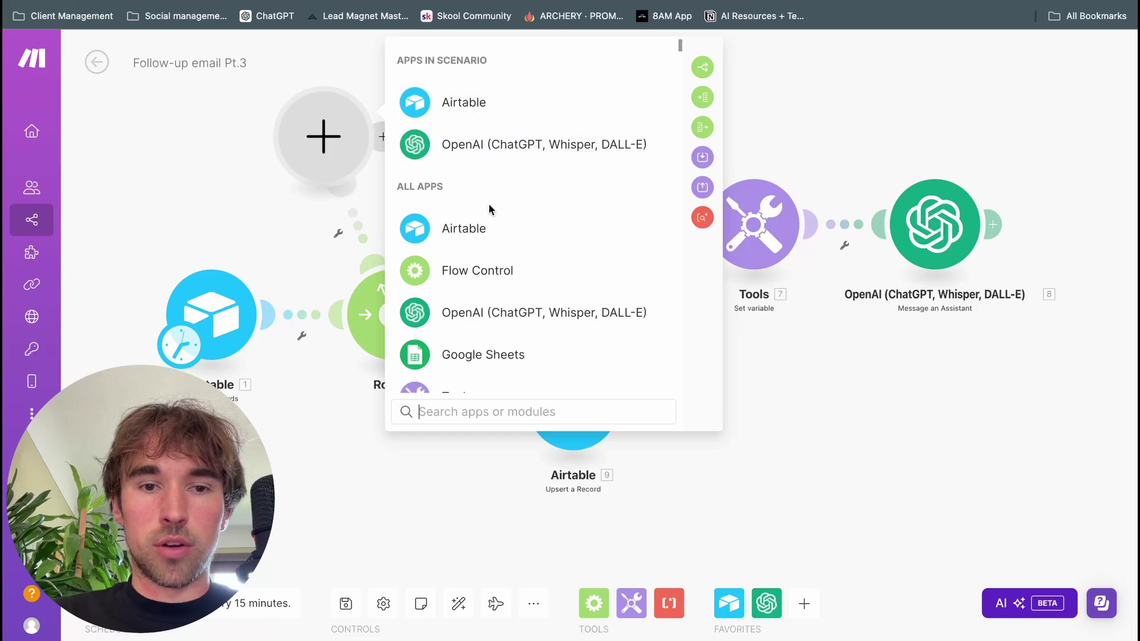
text(rout)
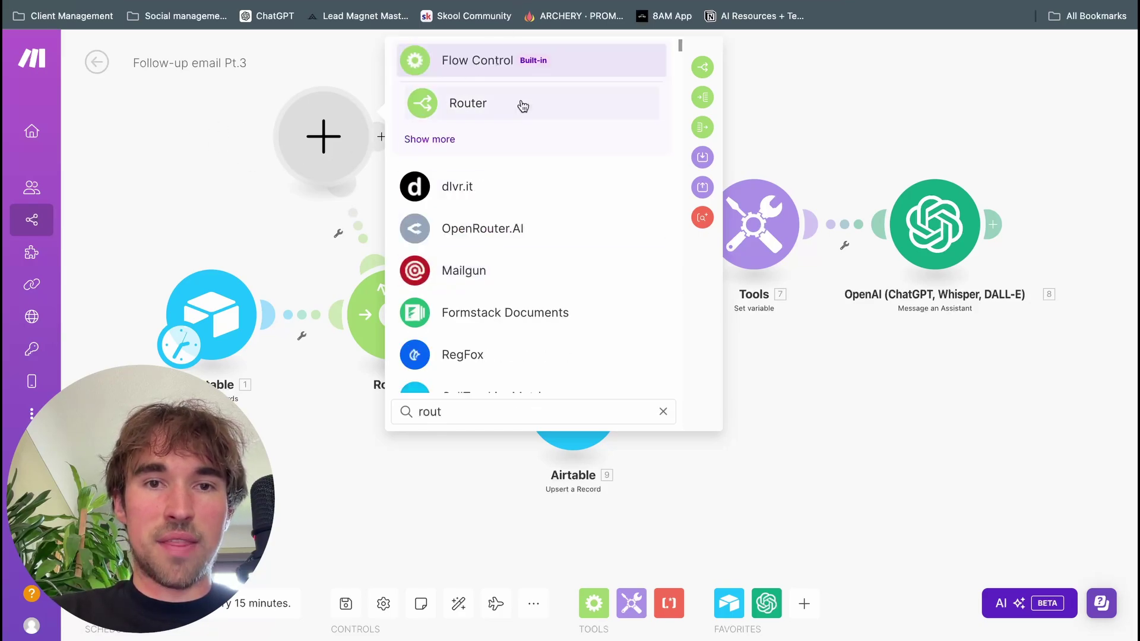
click(437, 106)
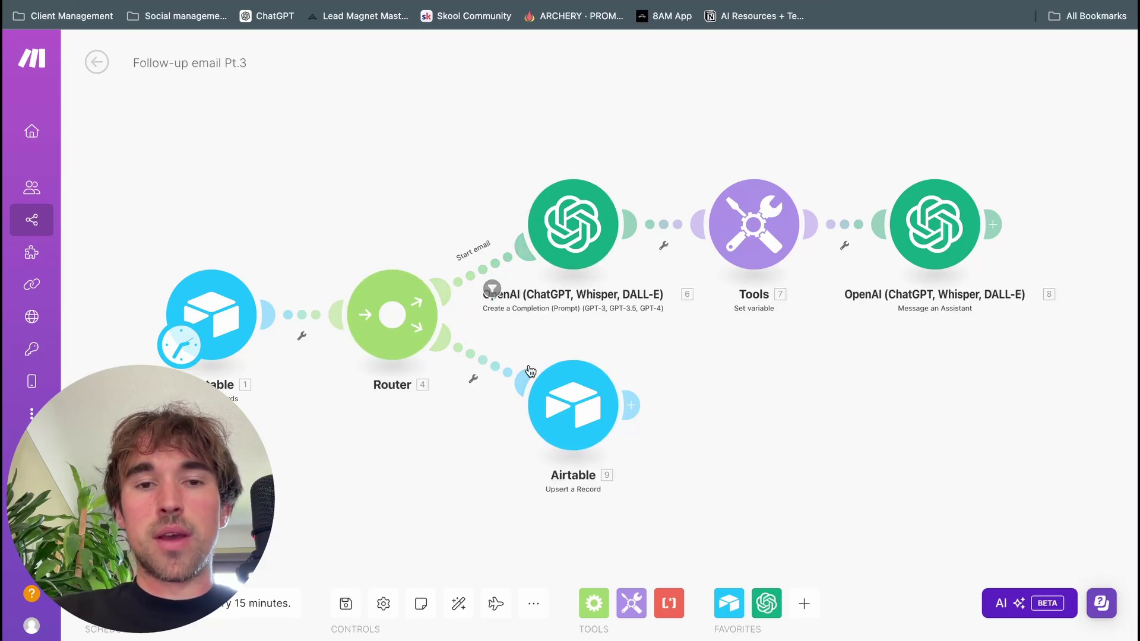
Step: Review the first OpenAI module's model, System message, User message and Max Tokens setting
click(573, 229)
click(487, 110)
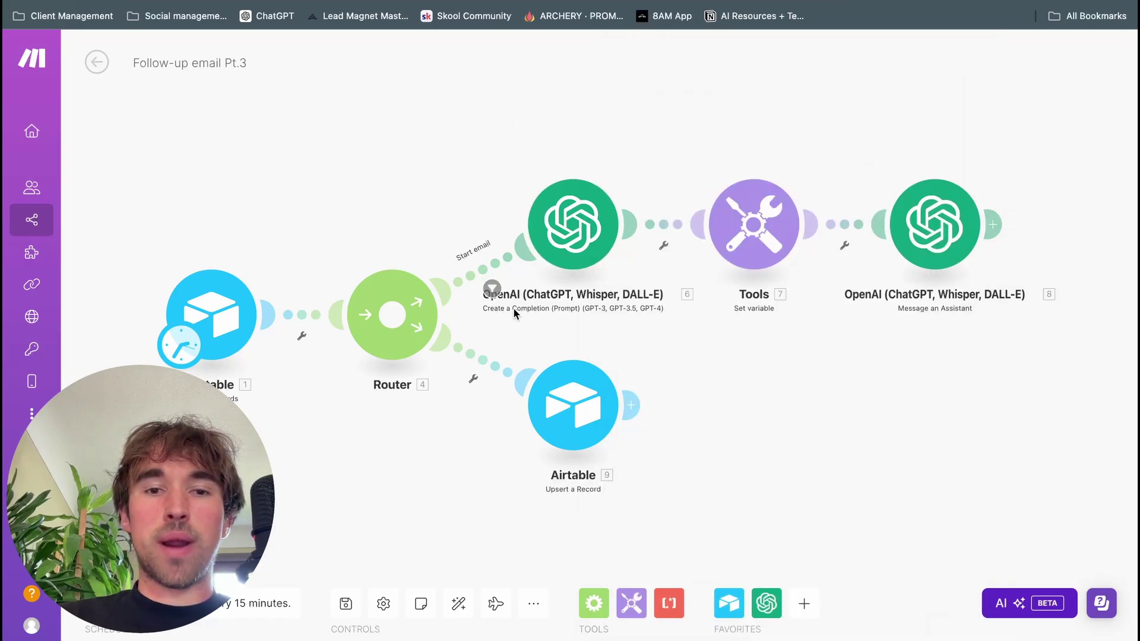
click(580, 219)
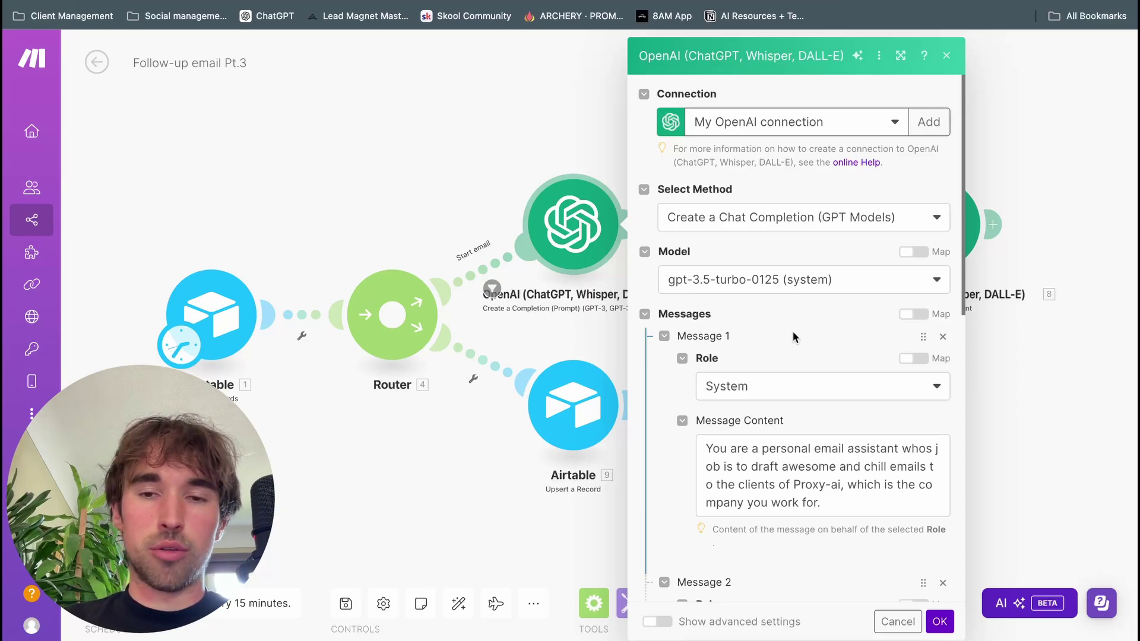
scroll(778, 327, down, 2)
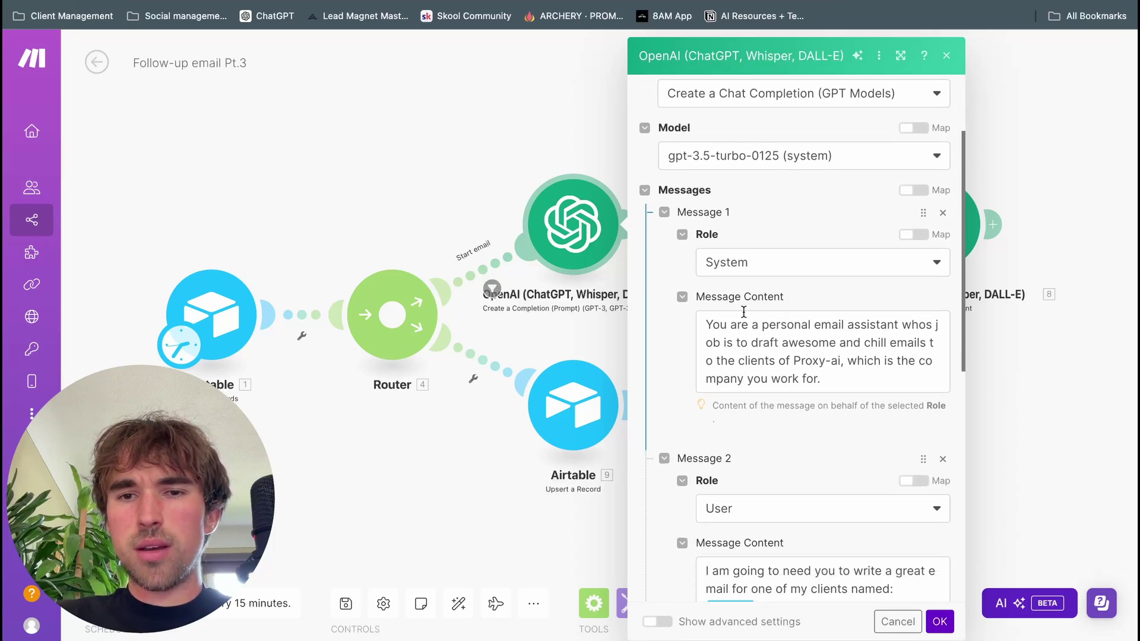
scroll(741, 275, down, 1)
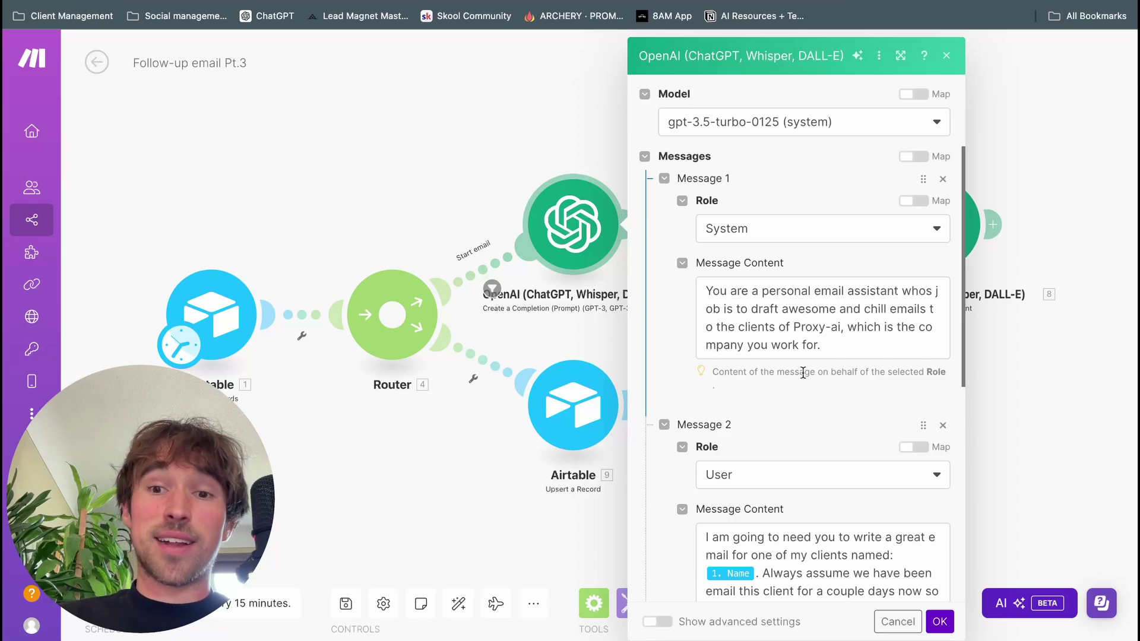
scroll(879, 339, down, 1)
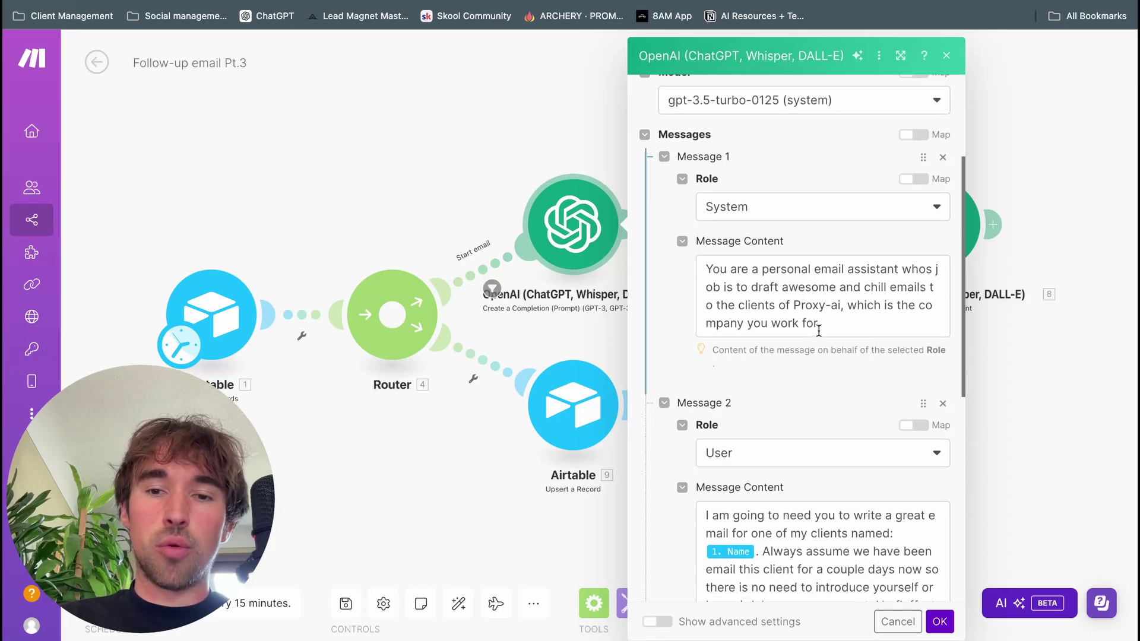
scroll(819, 331, down, 4)
scroll(714, 364, down, 2)
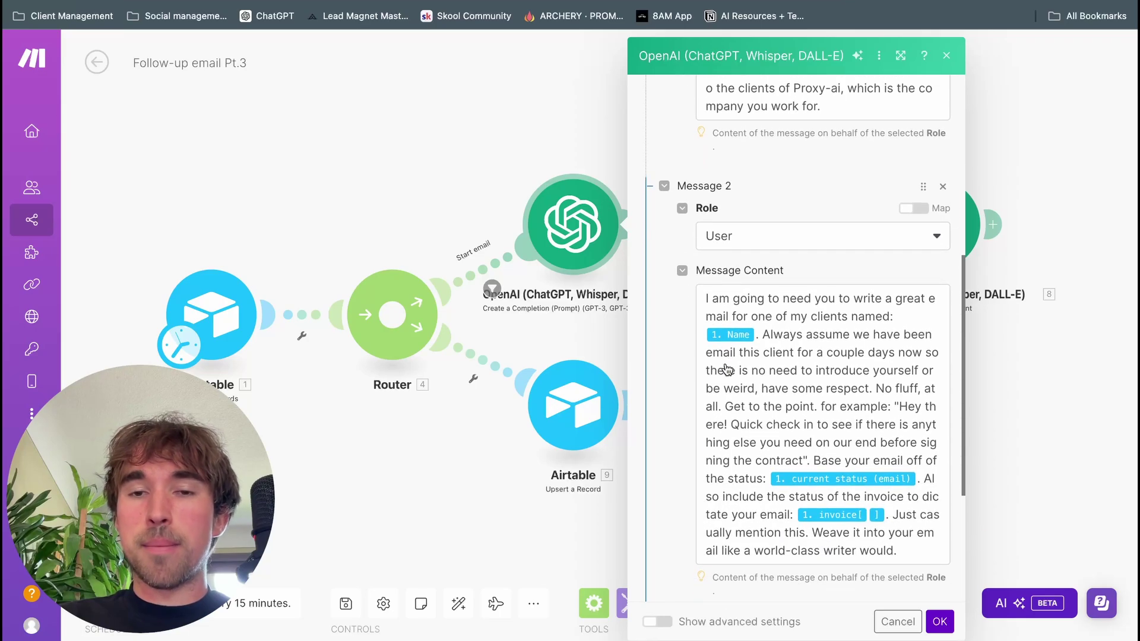
scroll(647, 486, down, 4)
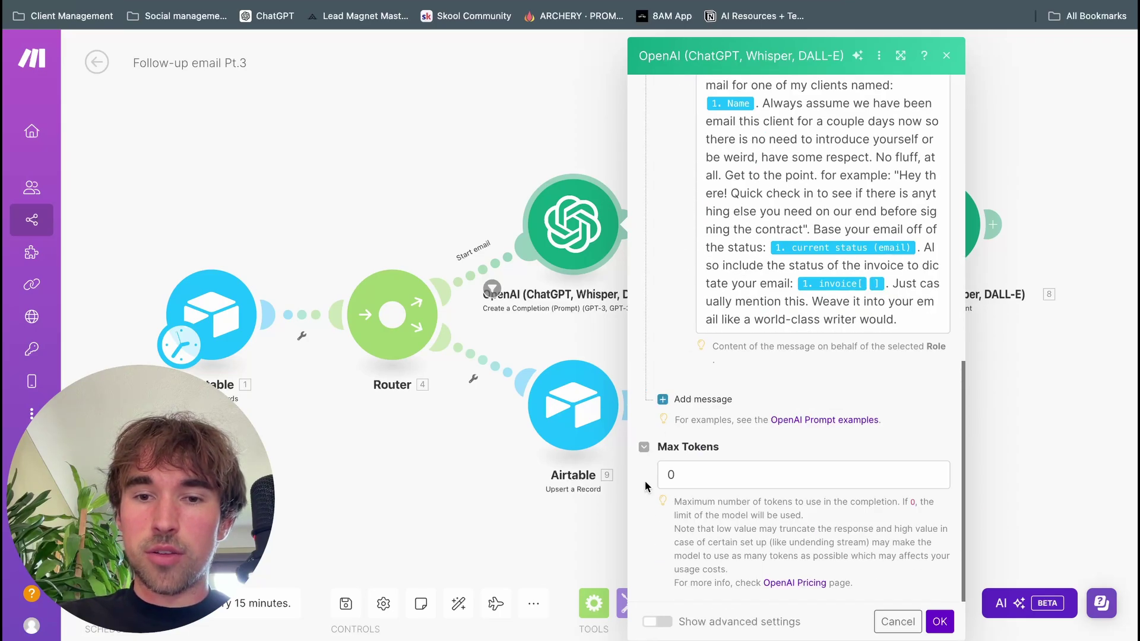
Step: Try a third prompt message with the Assistant role in the OpenAI module and remove it
click(682, 399)
click(722, 451)
click(746, 498)
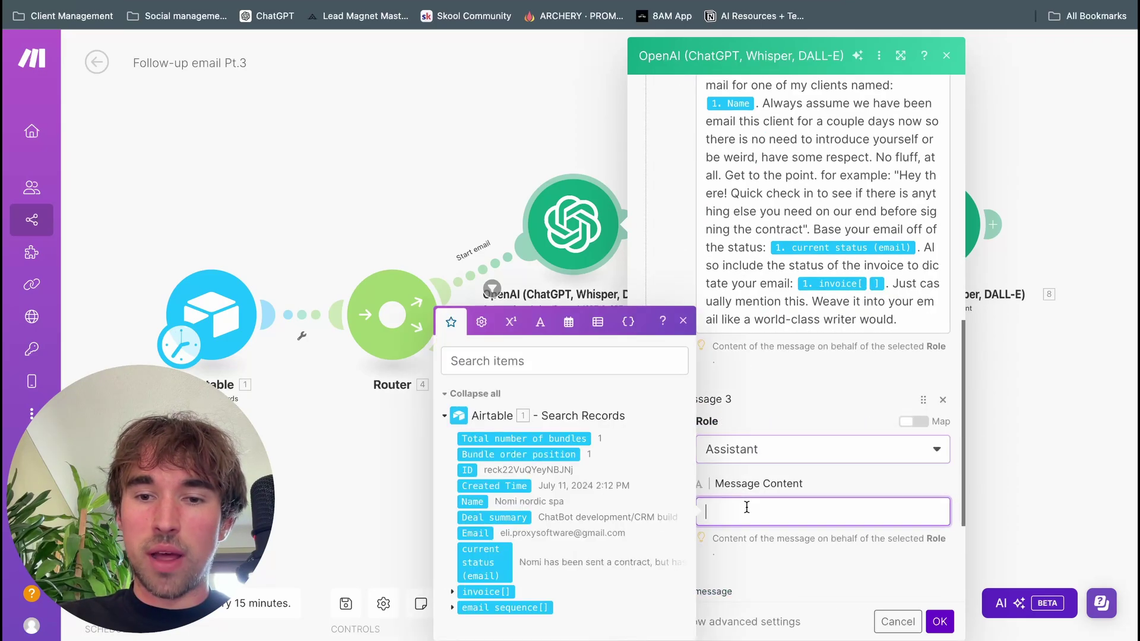
click(807, 427)
click(943, 401)
Step: Correct "email this client" to "emailing this client" in the OpenAI module's User message content
scroll(870, 285, up, 4)
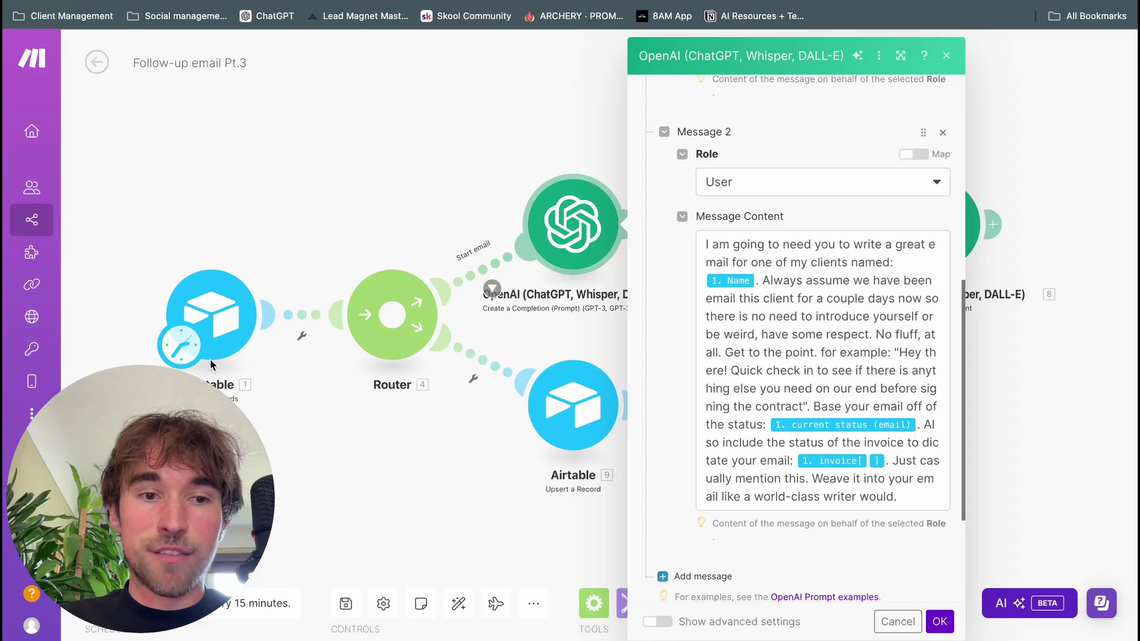
click(909, 268)
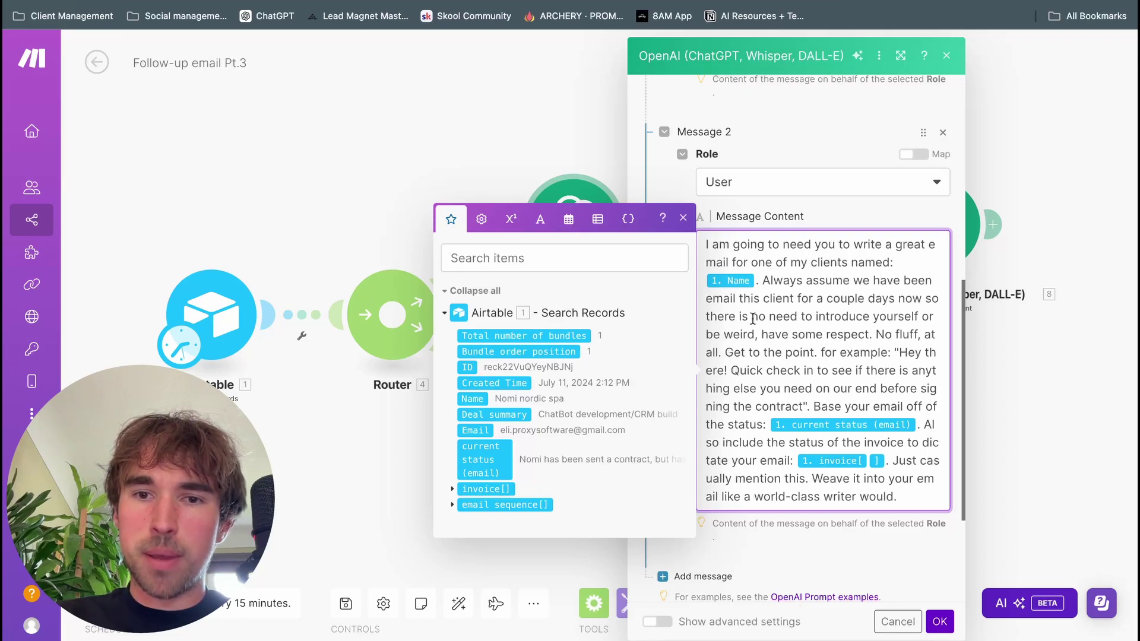
click(734, 299)
text(ing)
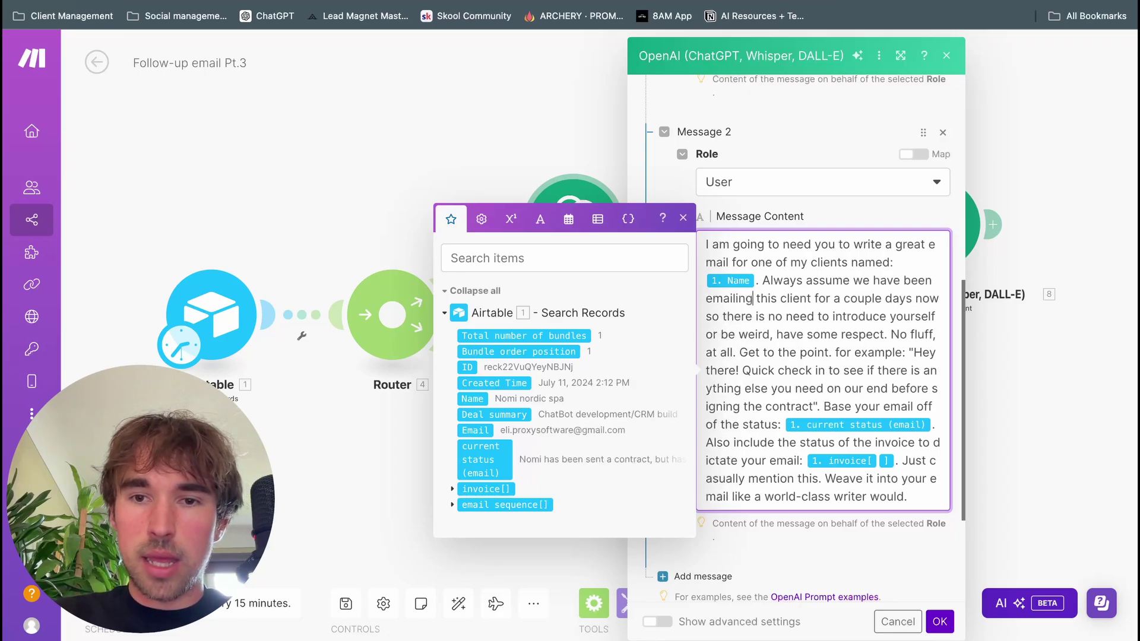
click(817, 353)
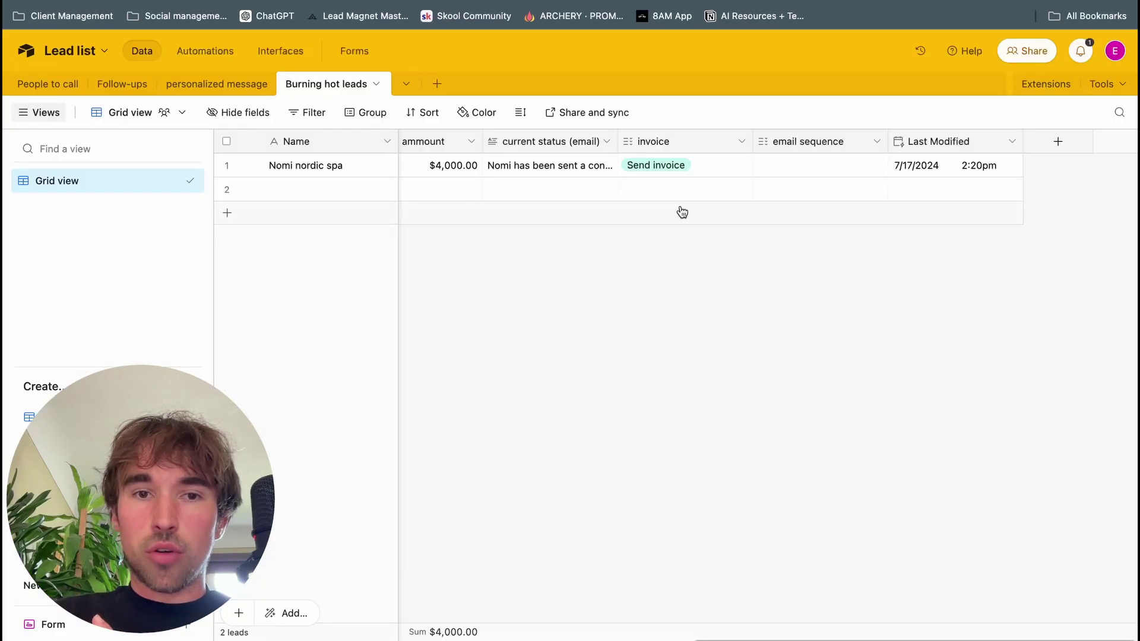
Step: Read the Nomi nordic spa lead's current status (email) text in Airtable and expand the invoice[] item among Make's mappable values
scroll(680, 207, left, 1)
click(628, 168)
click(628, 167)
scroll(621, 216, up, 3)
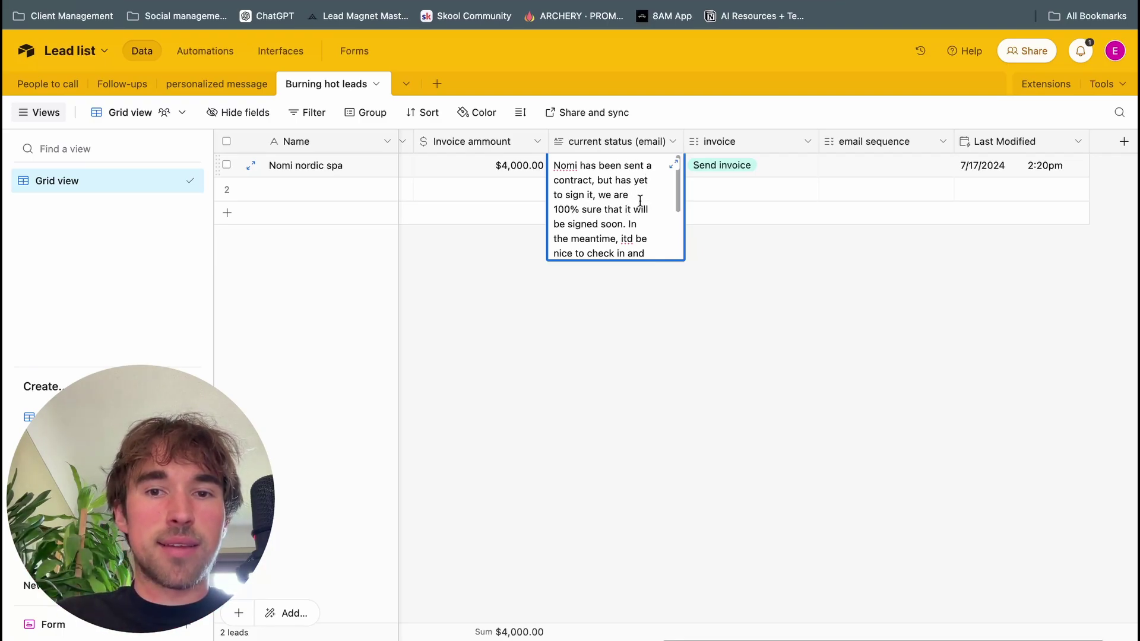
scroll(624, 238, down, 1)
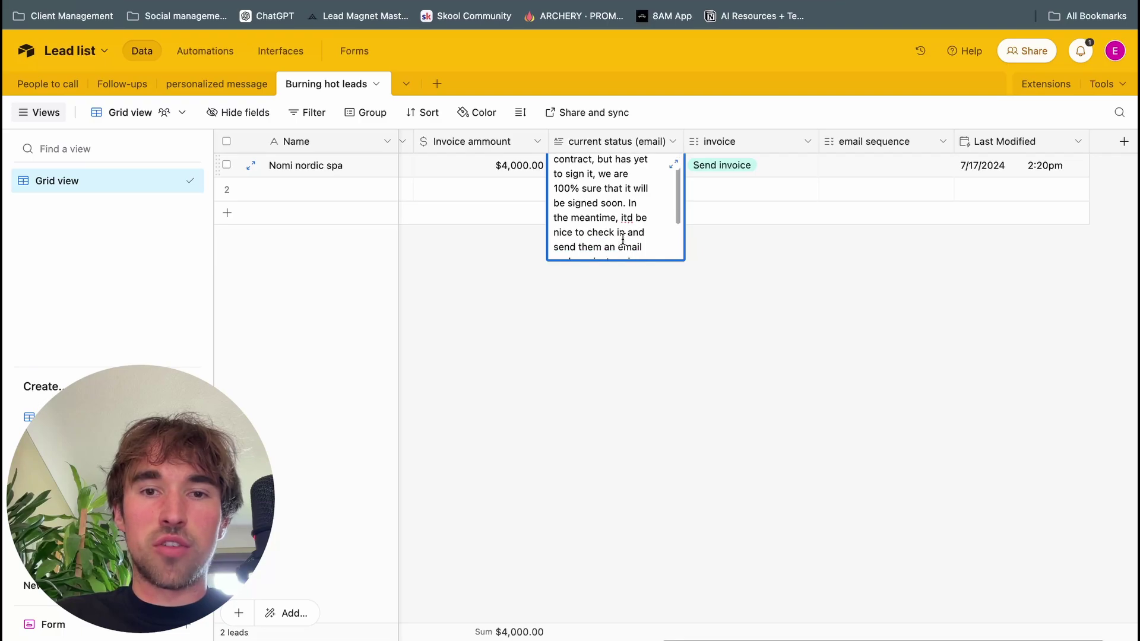
scroll(569, 235, down, 1)
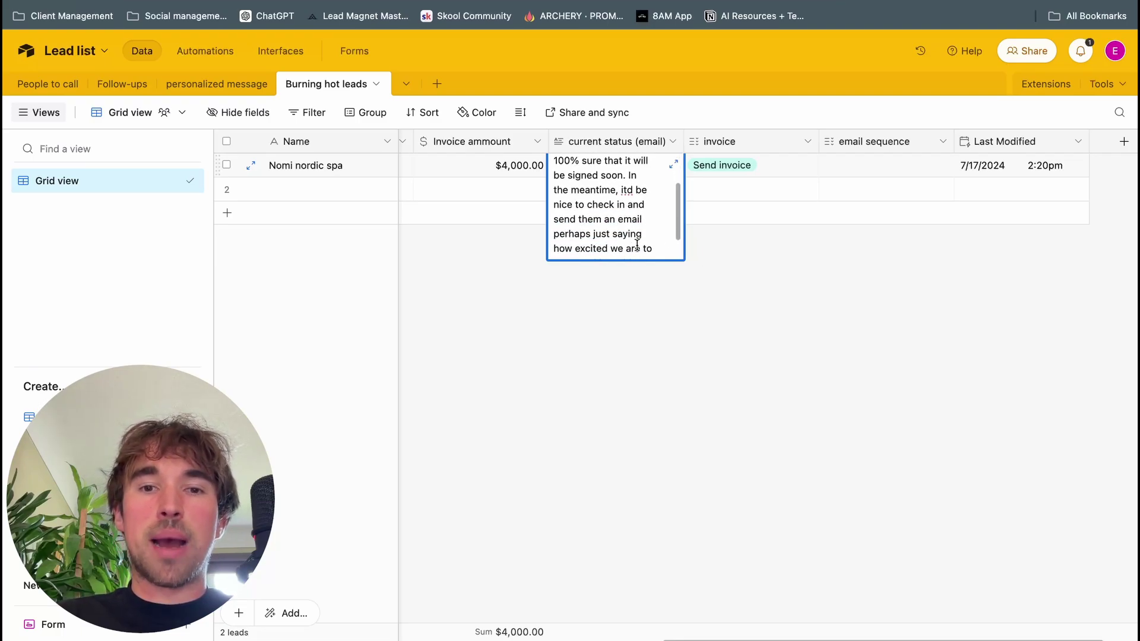
scroll(637, 244, down, 1)
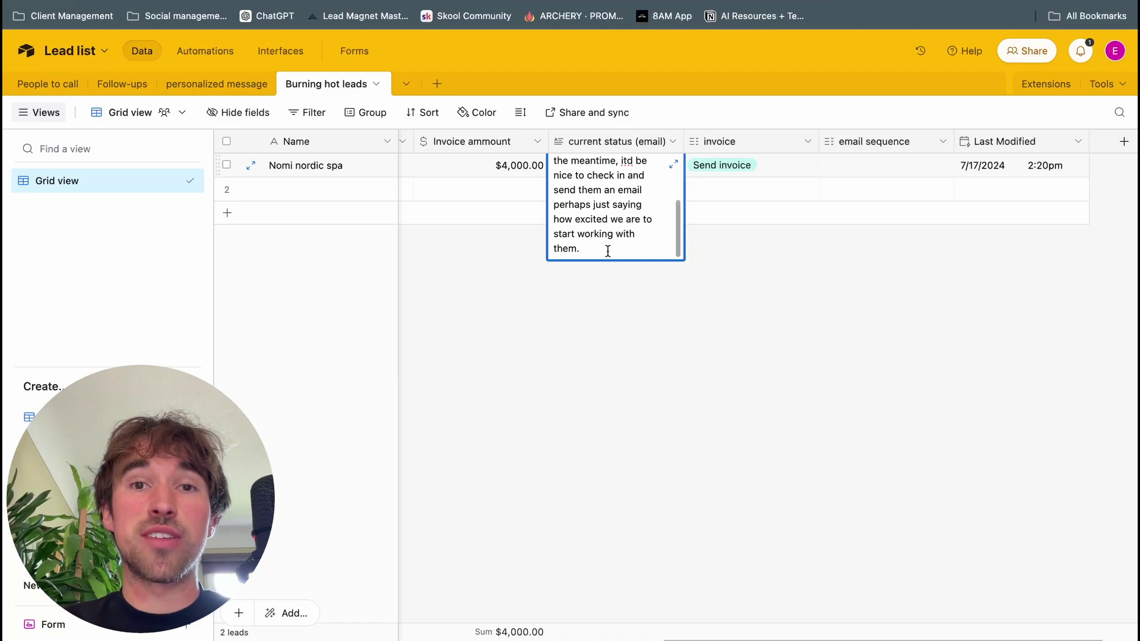
click(597, 396)
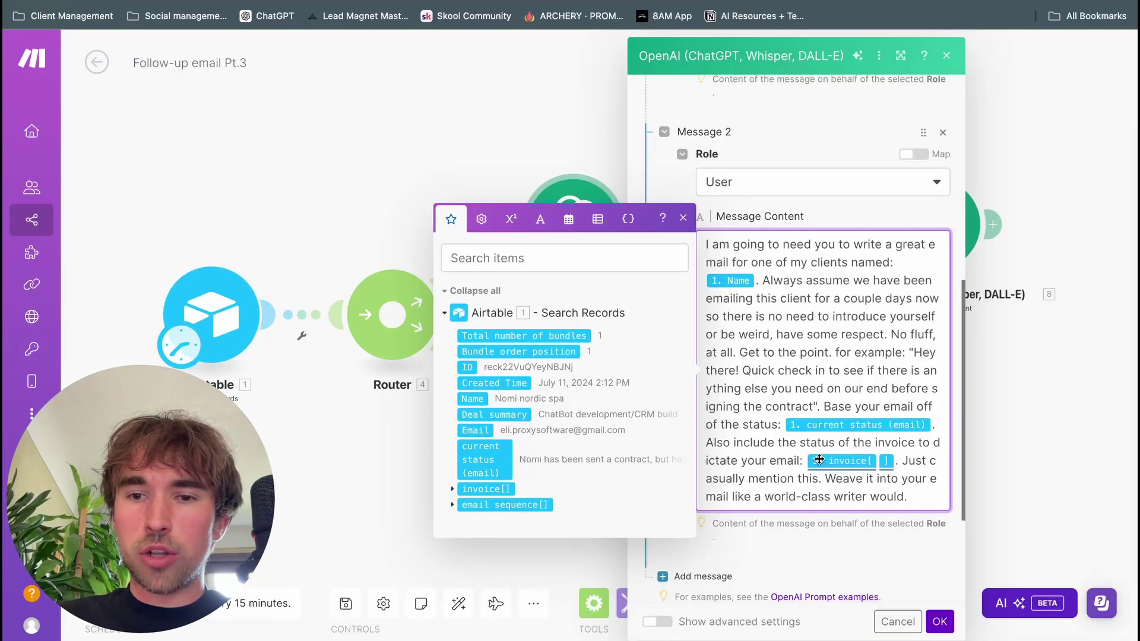
scroll(819, 459, down, 1)
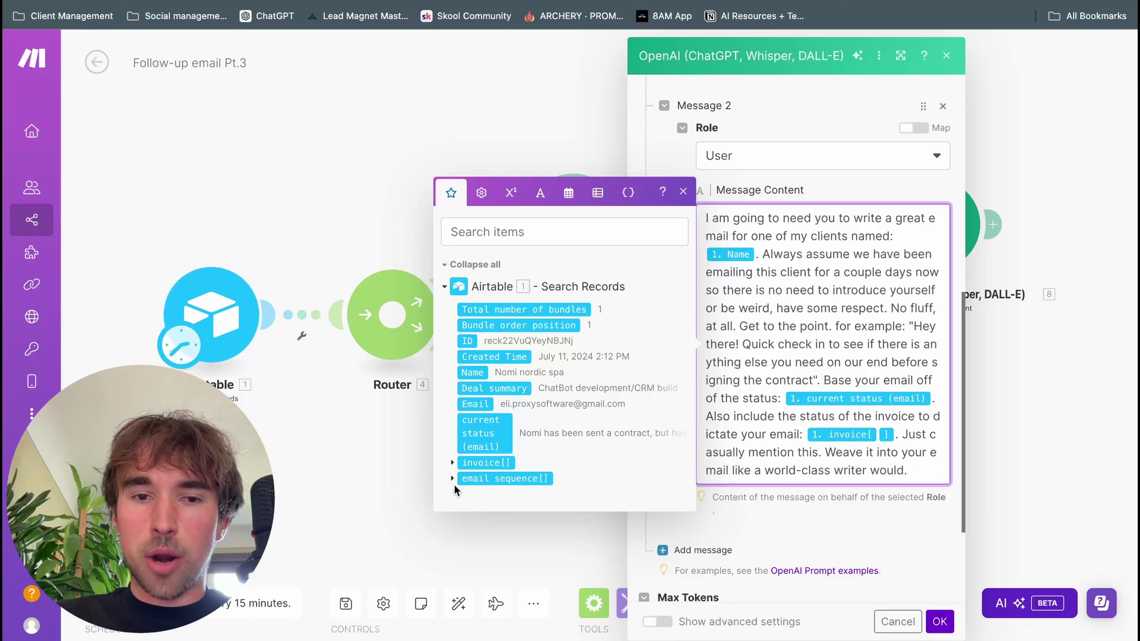
click(453, 463)
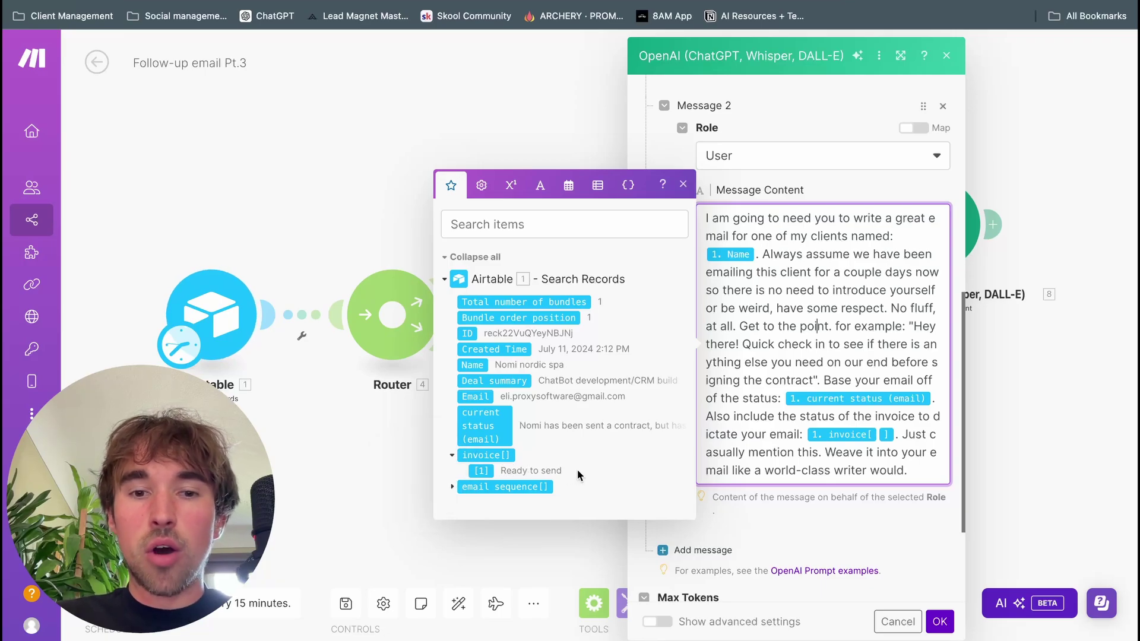
Step: Switch to Airtable and replace the Nomi nordic spa lead's "Send invoice" tag with the "Awaiting contract" option
key(ctrl+Tab)
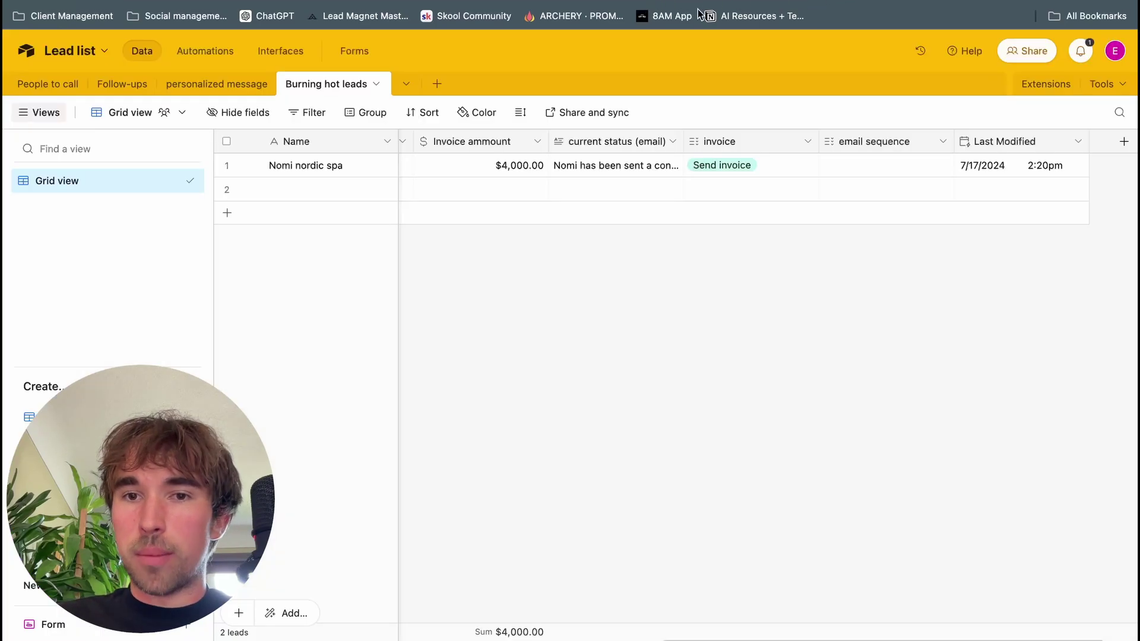
click(746, 163)
click(760, 166)
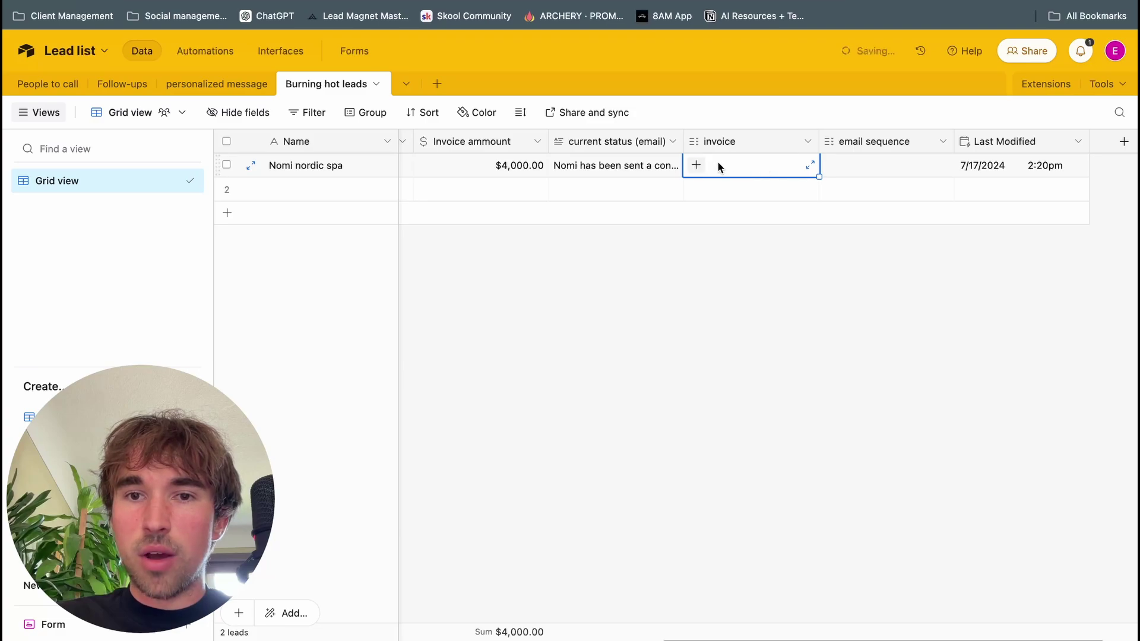
click(696, 164)
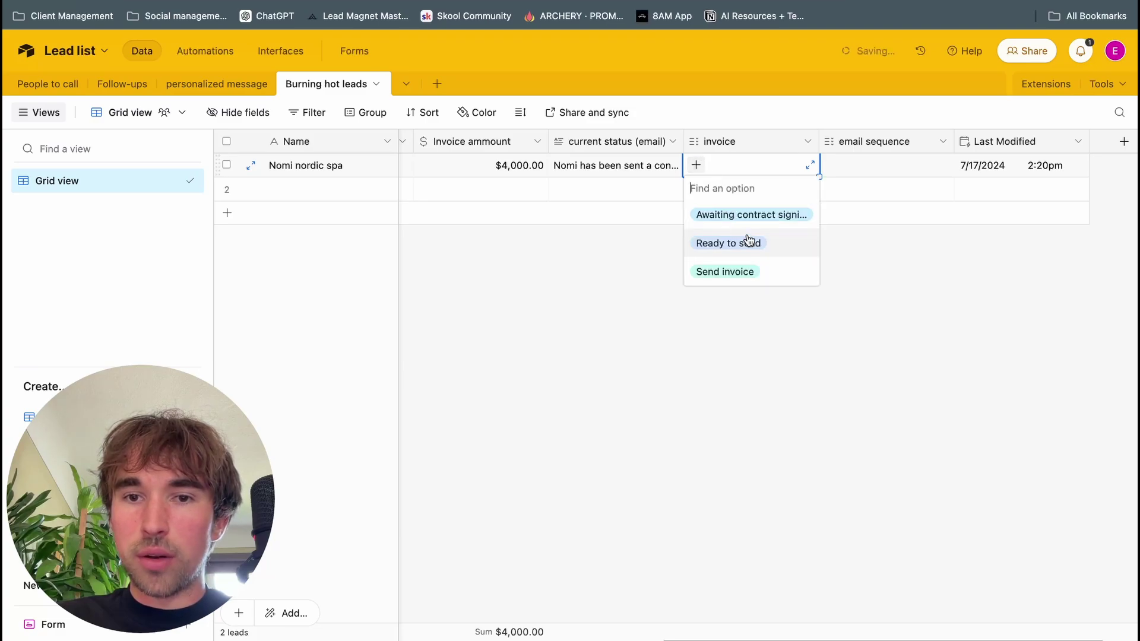
click(786, 218)
click(753, 269)
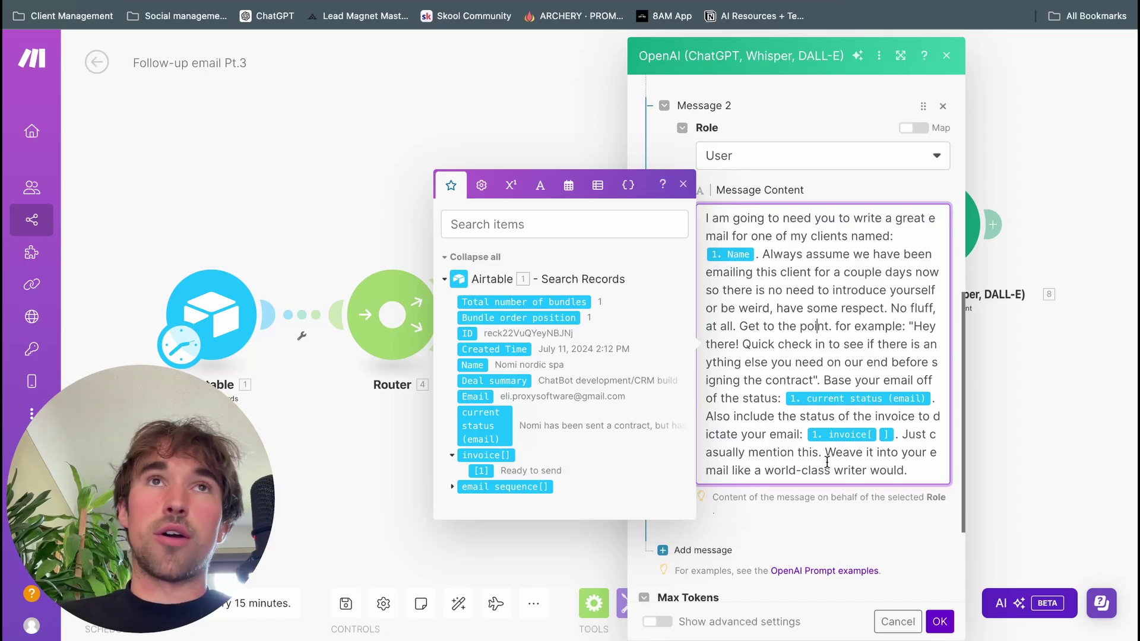
Step: Review the OpenAI module's Message 2 prompt, Max Tokens note and System message content, and close the module with its settings kept
scroll(948, 401, down, 1)
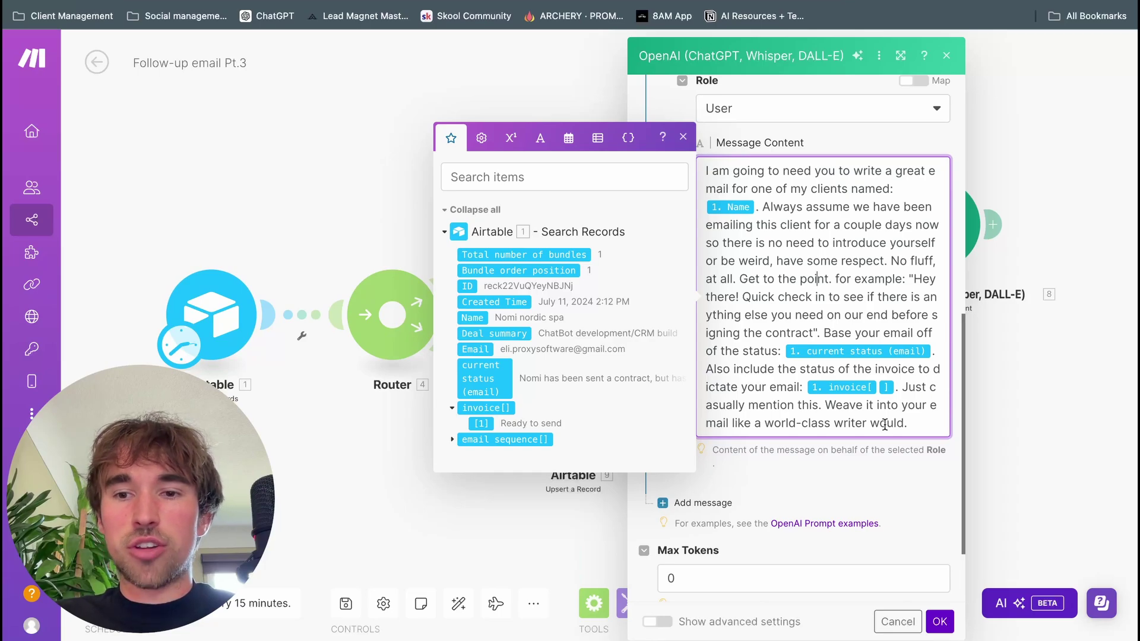
scroll(753, 436, down, 2)
click(768, 474)
click(824, 400)
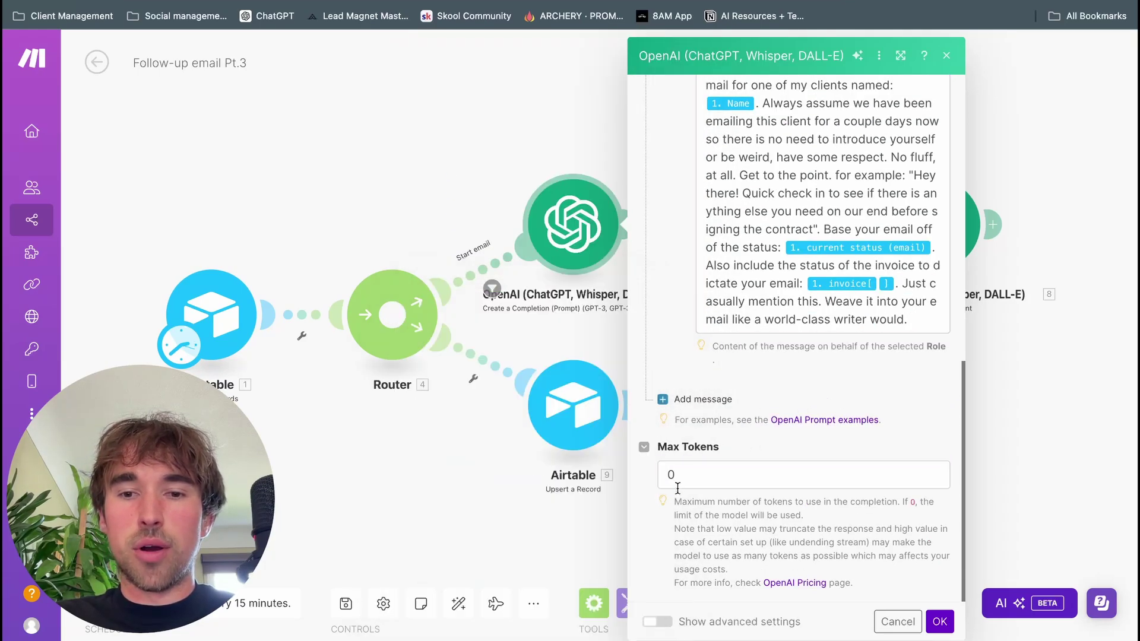
drag(900, 504, 920, 568)
click(785, 538)
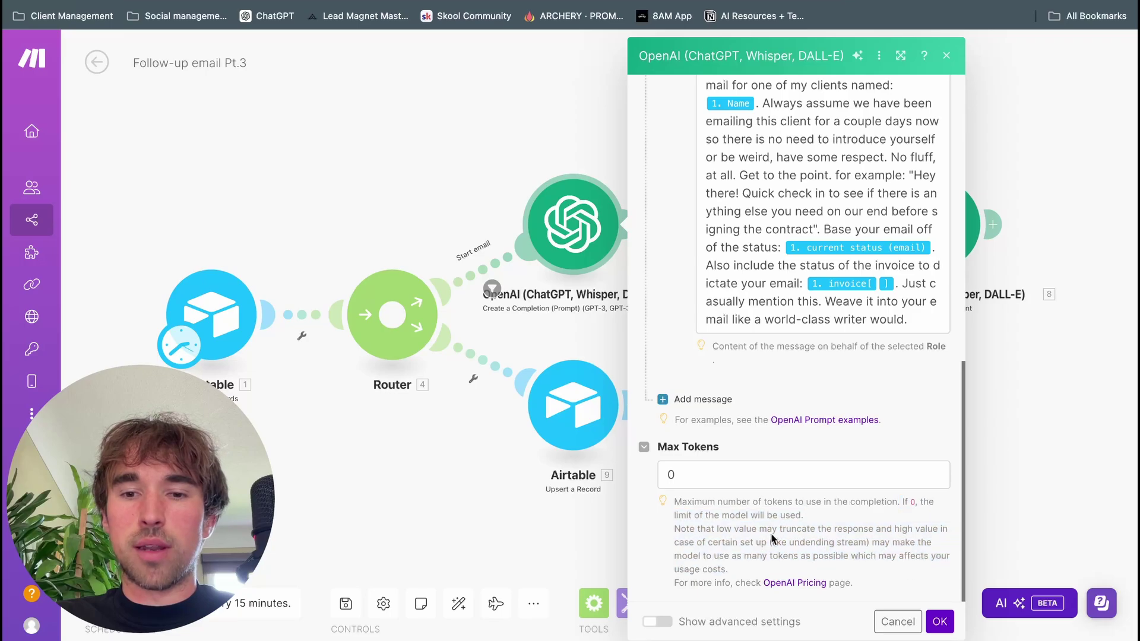
triple_click(752, 524)
click(828, 524)
scroll(828, 523, up, 15)
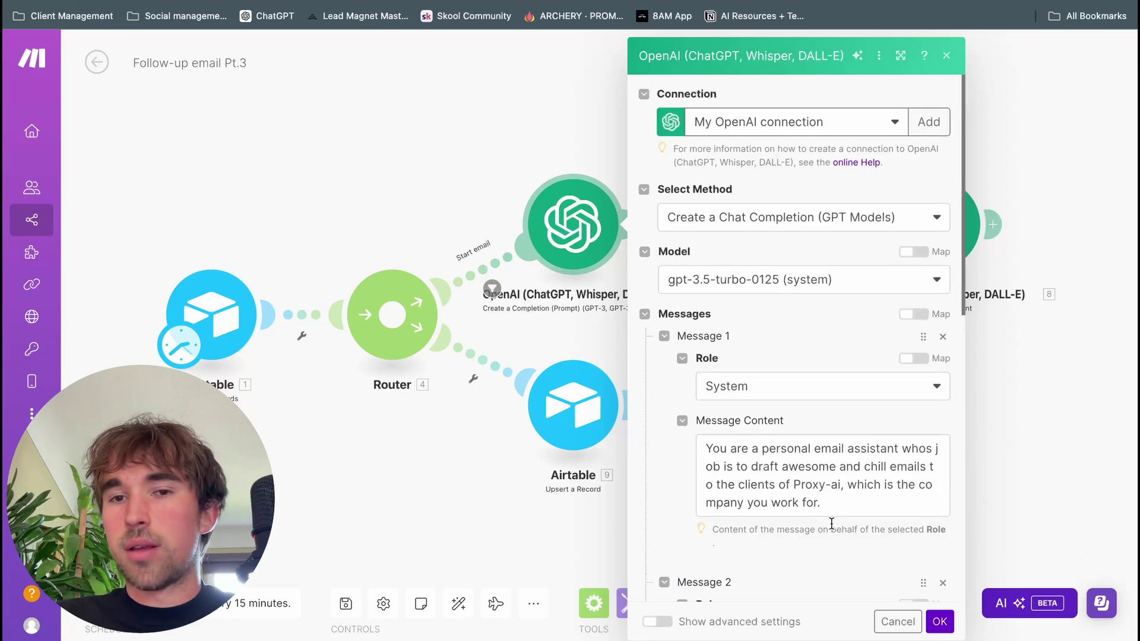
scroll(829, 315, down, 3)
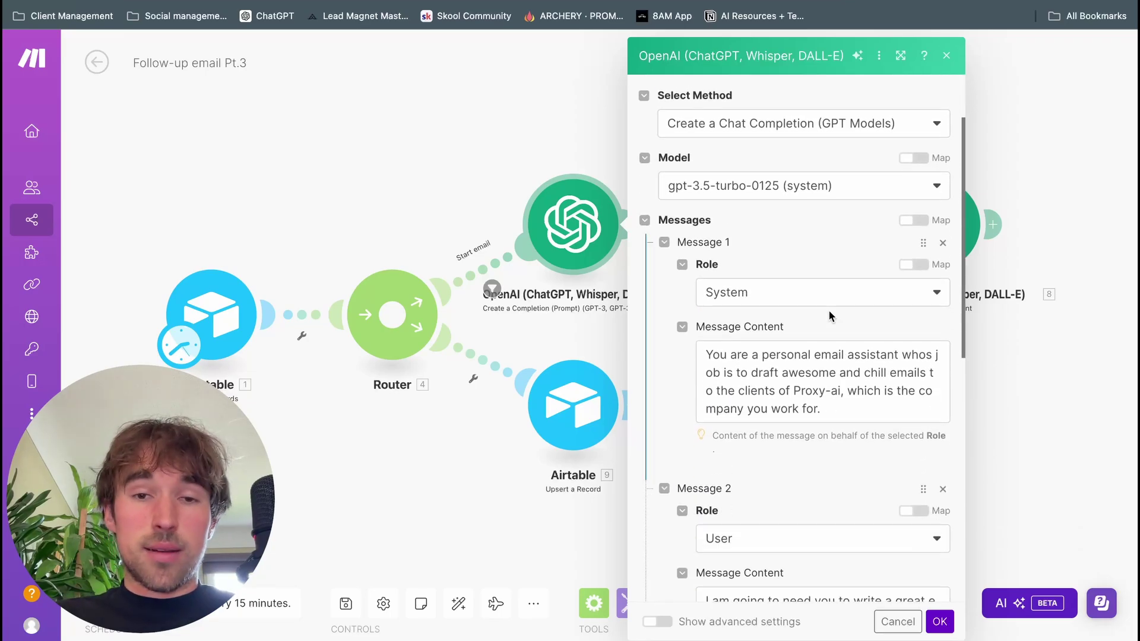
click(940, 621)
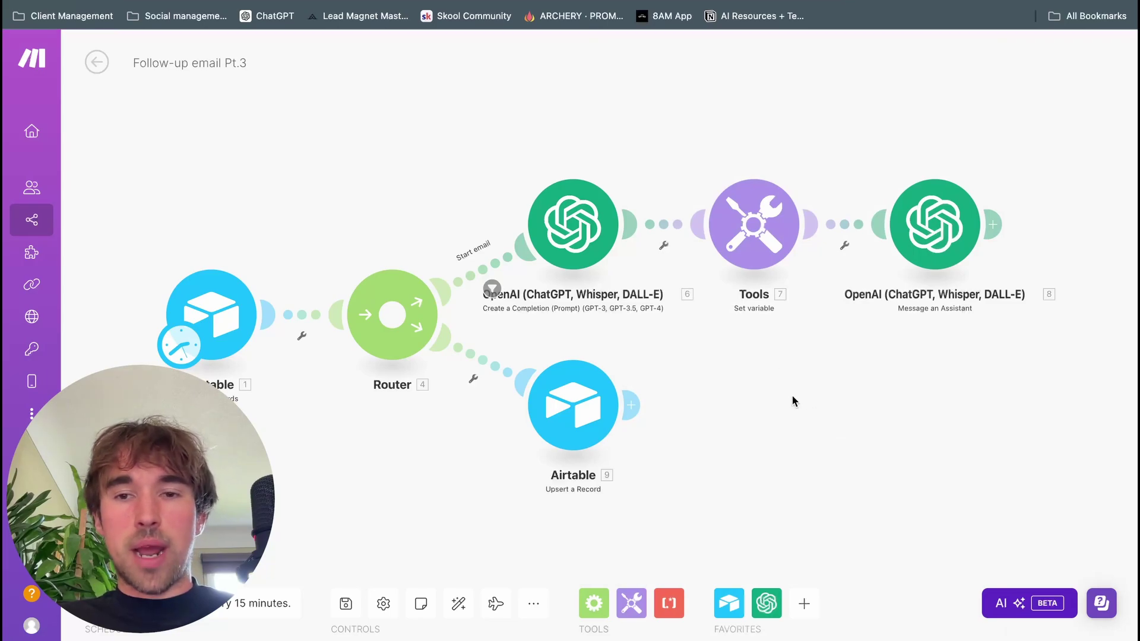
Step: Remap the OpenAI completion's Result as the value of the "Email draft 1" variable in the Tools module
click(753, 225)
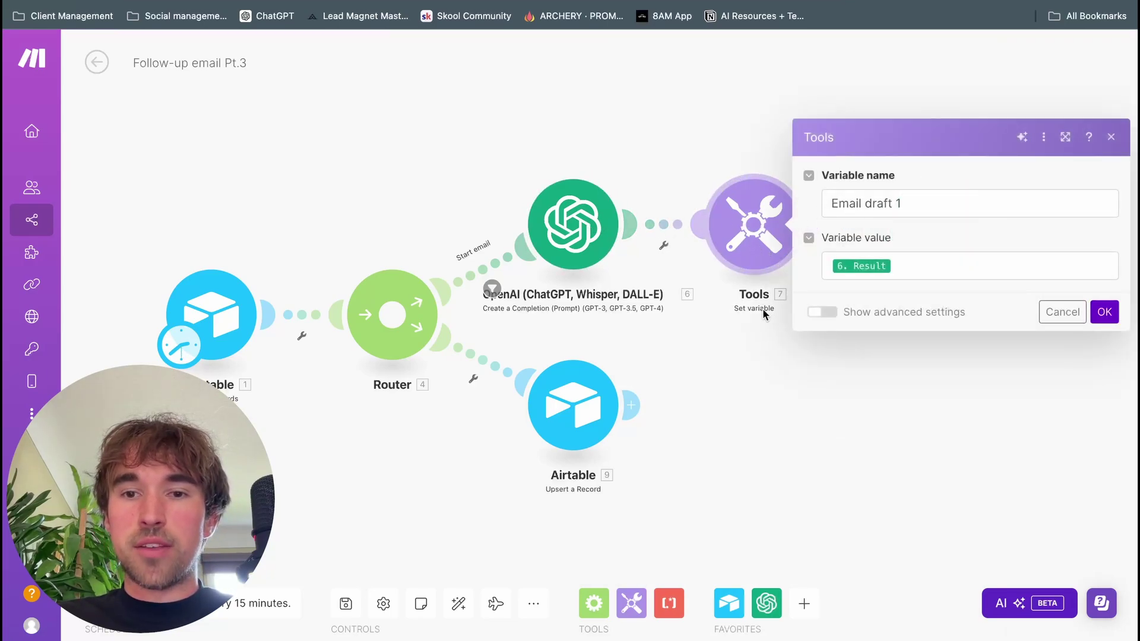
click(927, 207)
click(928, 237)
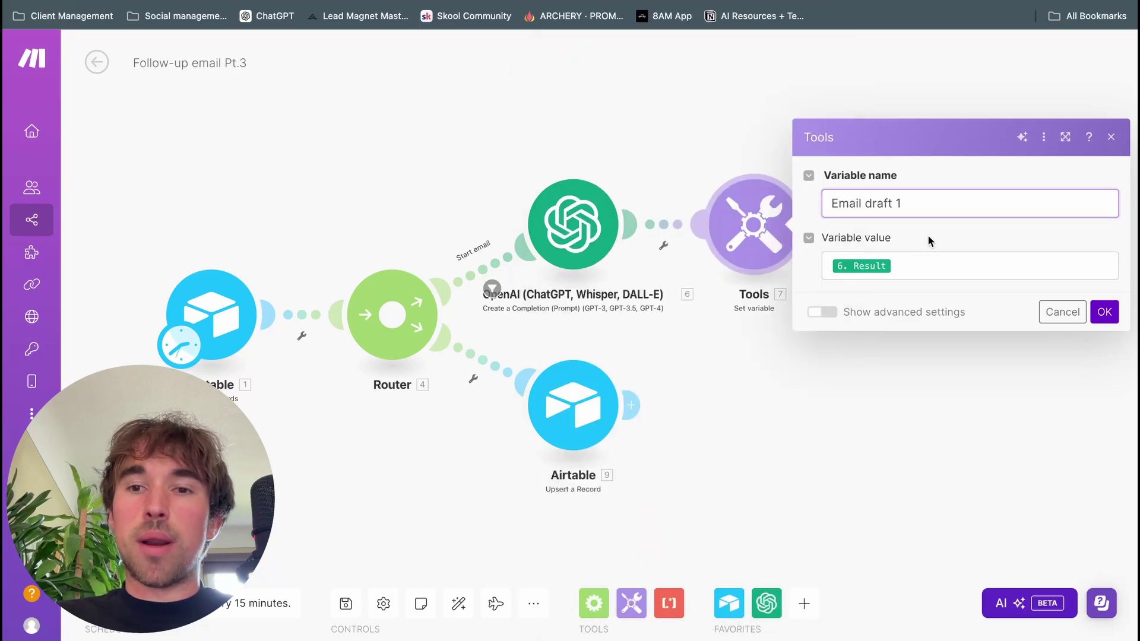
click(915, 276)
key(BackSpace)
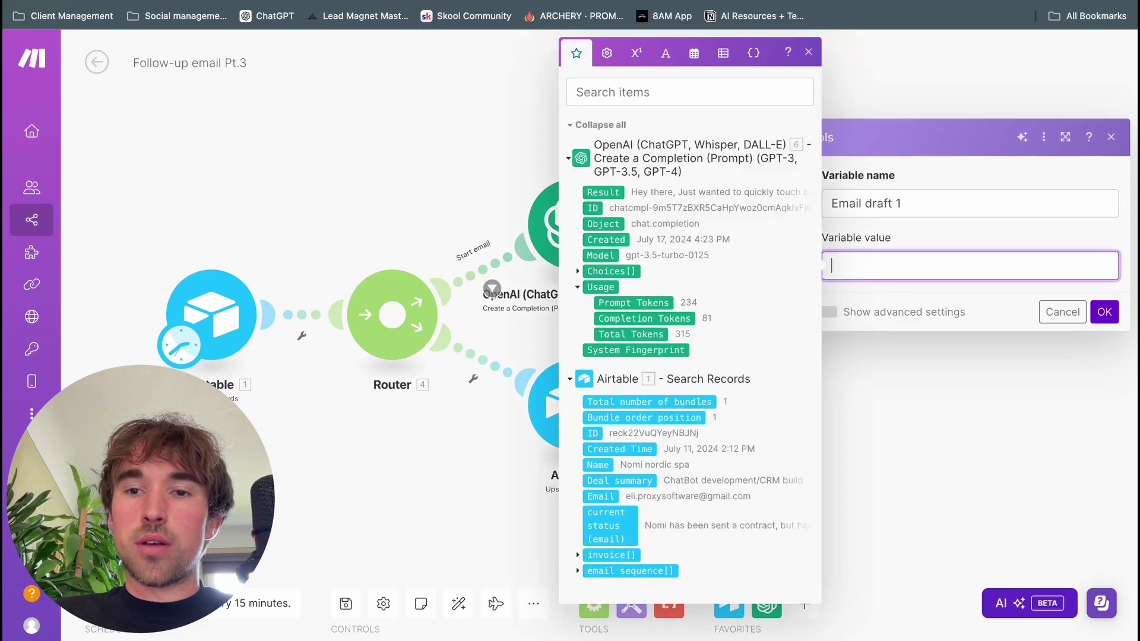
click(601, 192)
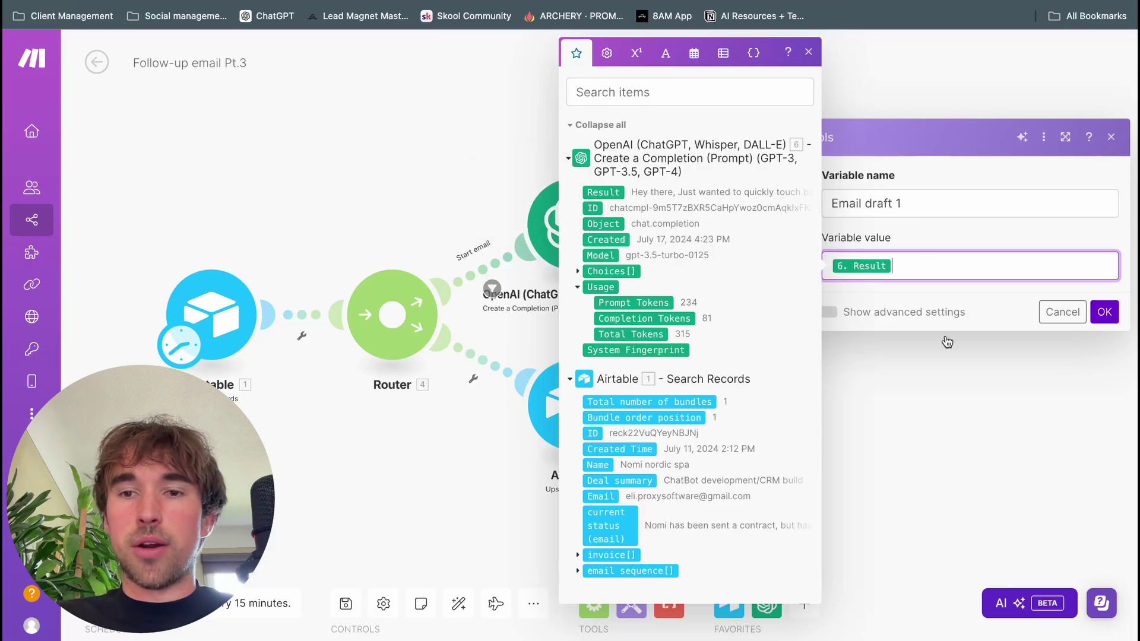
click(1104, 313)
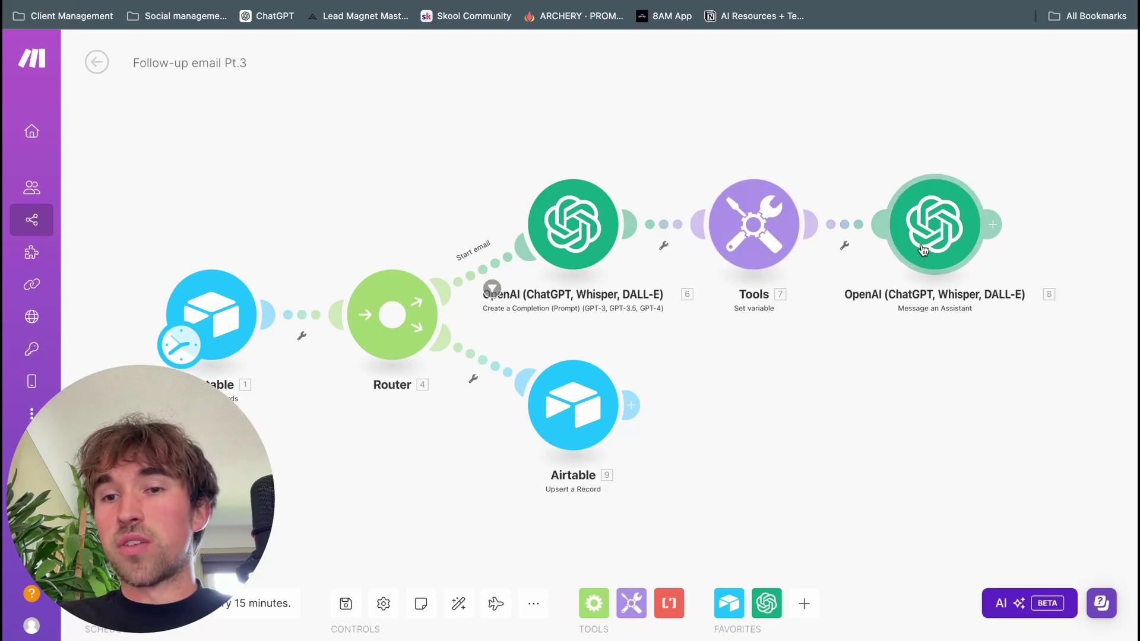
Step: Check the Message an Assistant module's settings, and try adding a separate OpenAI Message an Assistant module above the flow before deleting it
click(950, 227)
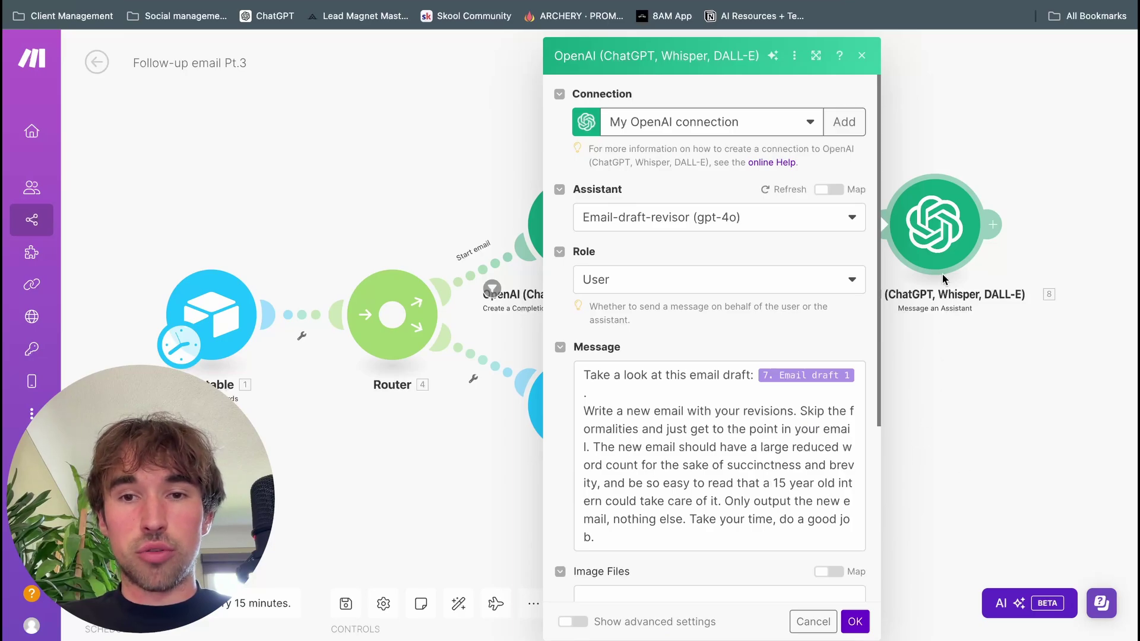
click(998, 447)
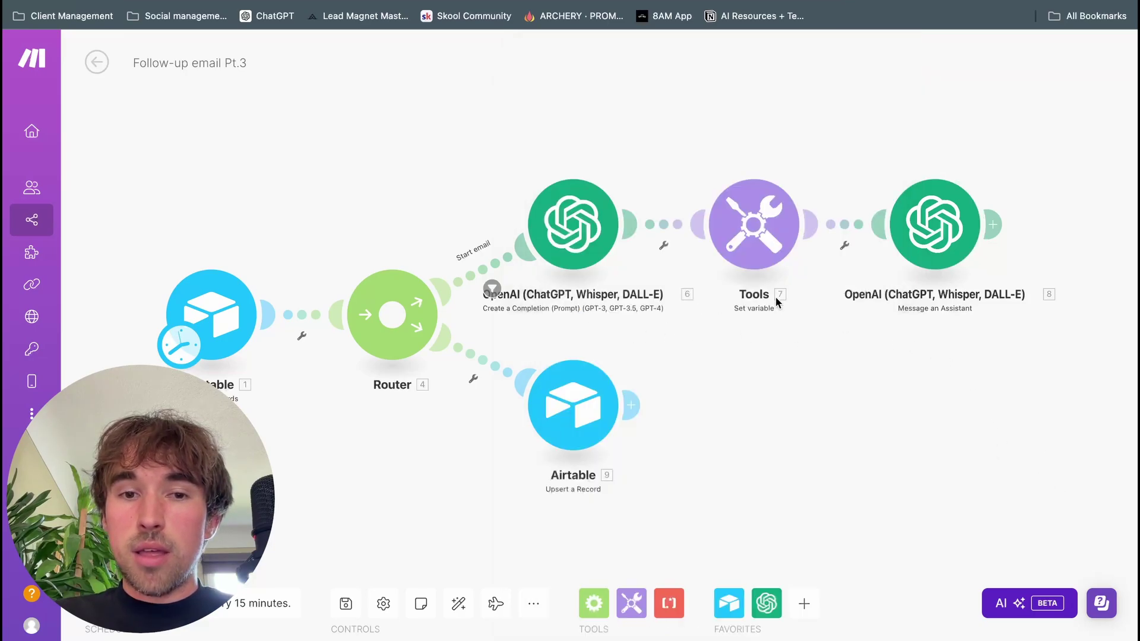
right_click(812, 84)
click(867, 102)
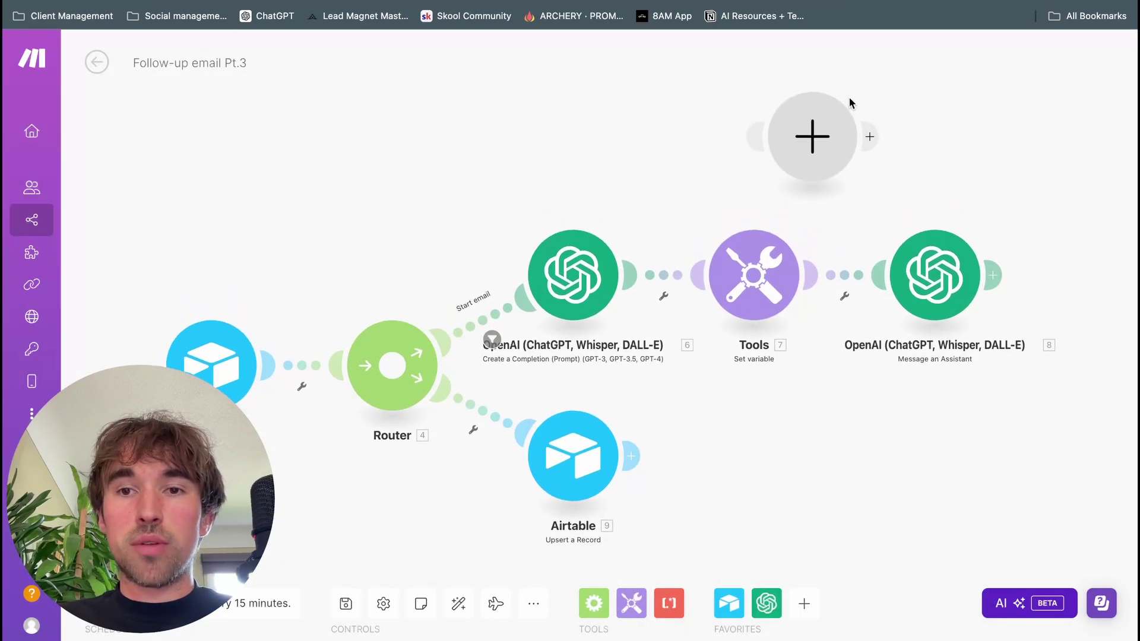
click(830, 123)
text(open)
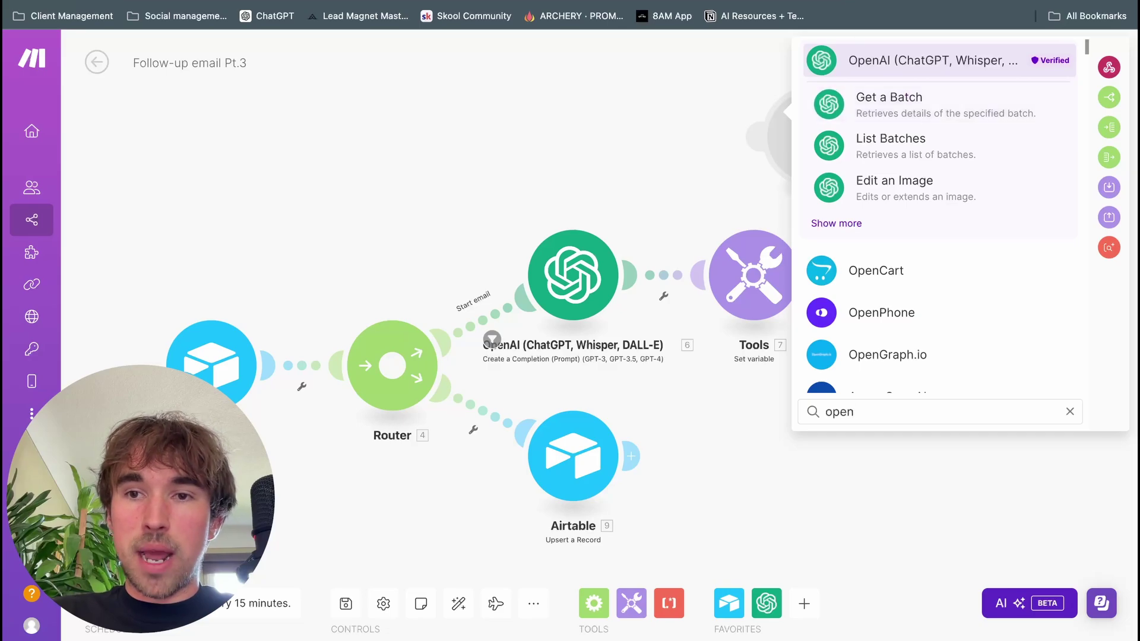
click(884, 62)
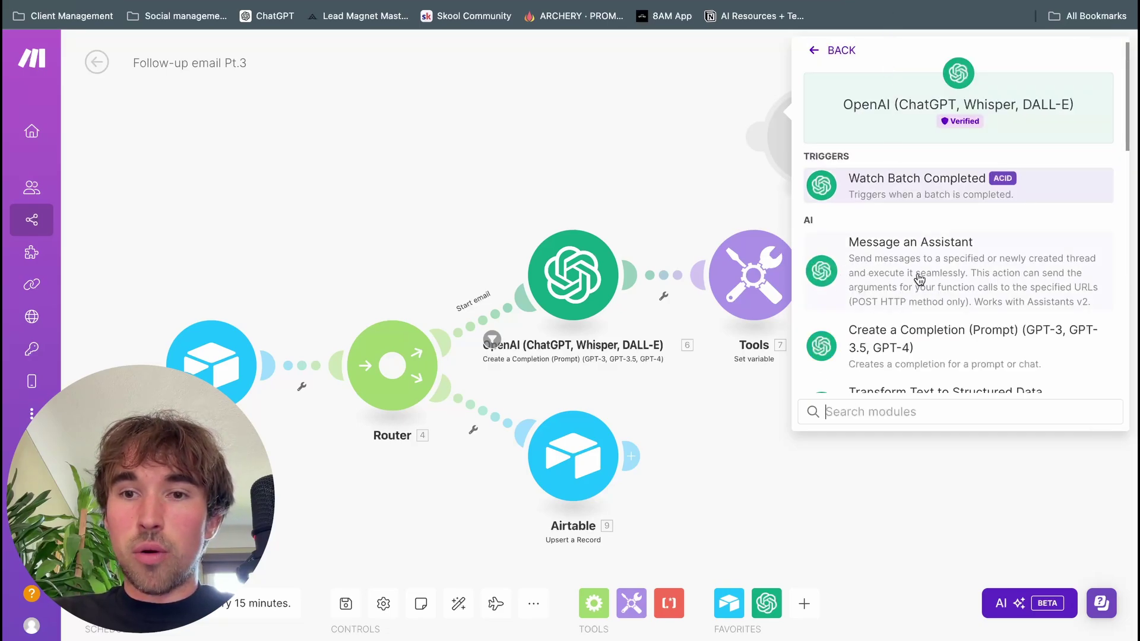
scroll(917, 280, down, 1)
click(928, 224)
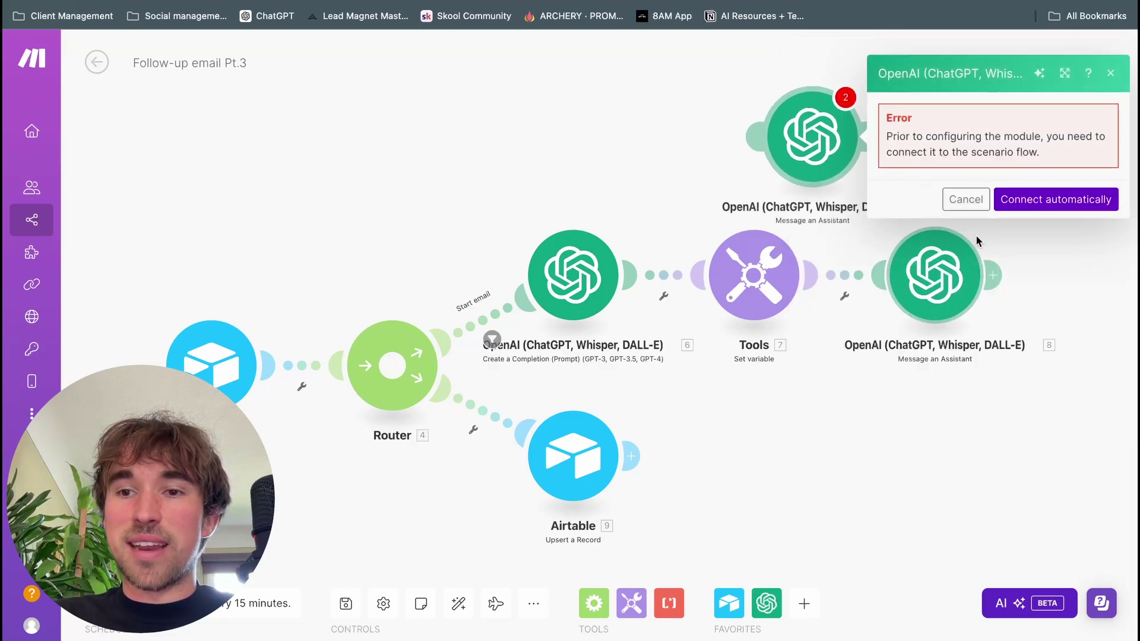
click(964, 198)
right_click(836, 157)
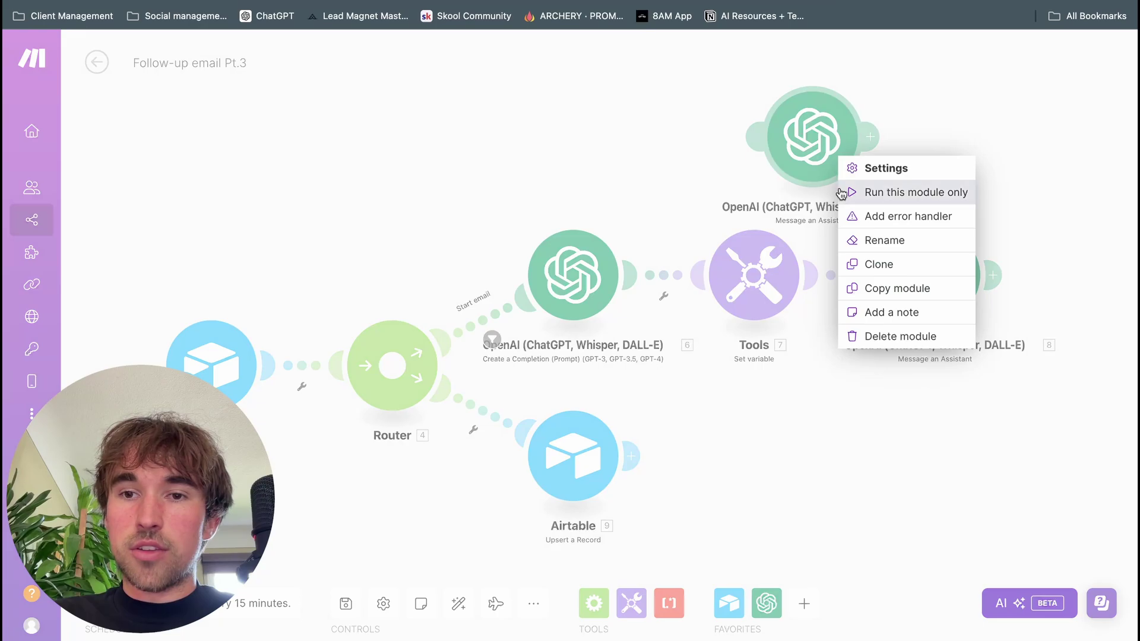
click(926, 351)
Step: Switch to the OpenAI platform and show the dashboard's Assistants list
key(ctrl+Tab)
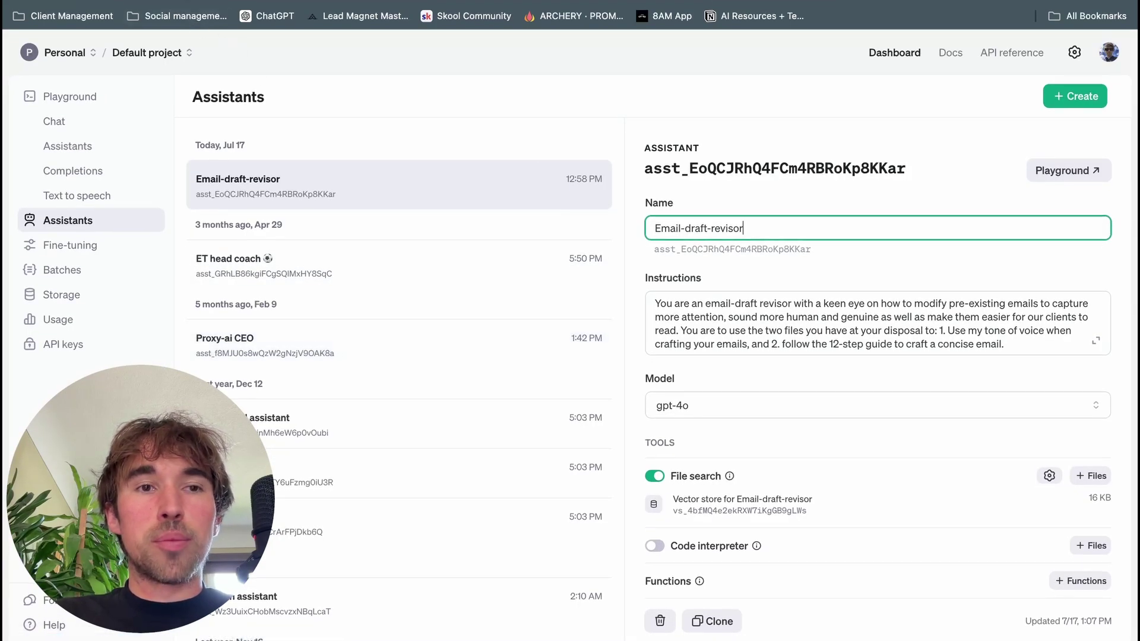
click(64, 52)
click(878, 128)
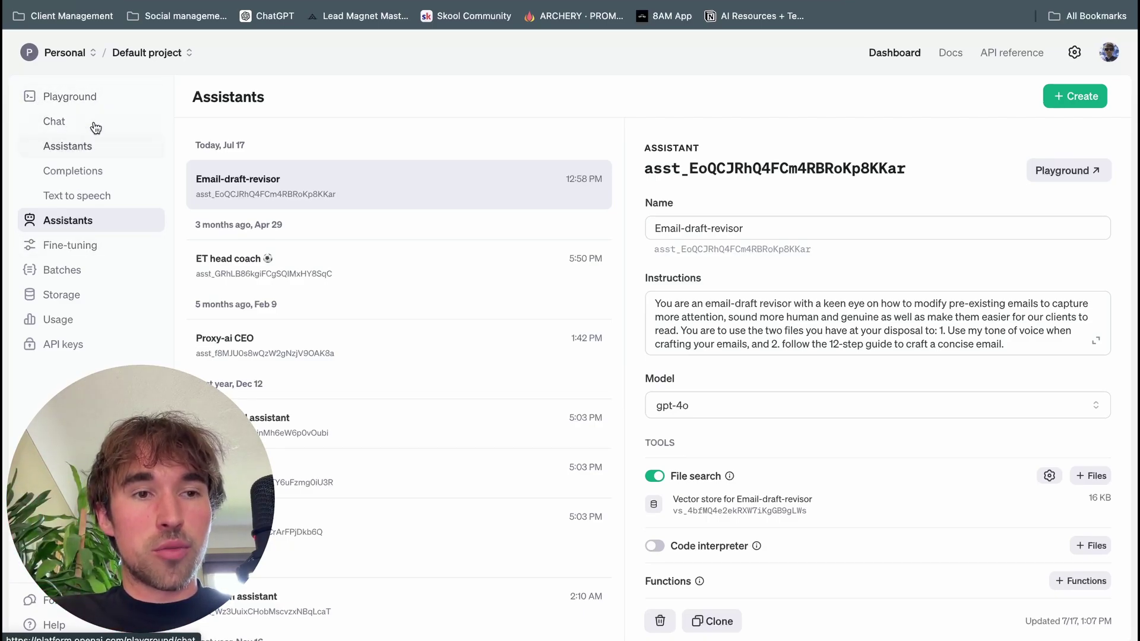
click(66, 222)
Step: Try creating a new blank assistant on the OpenAI platform and delete the untitled entry
click(1076, 98)
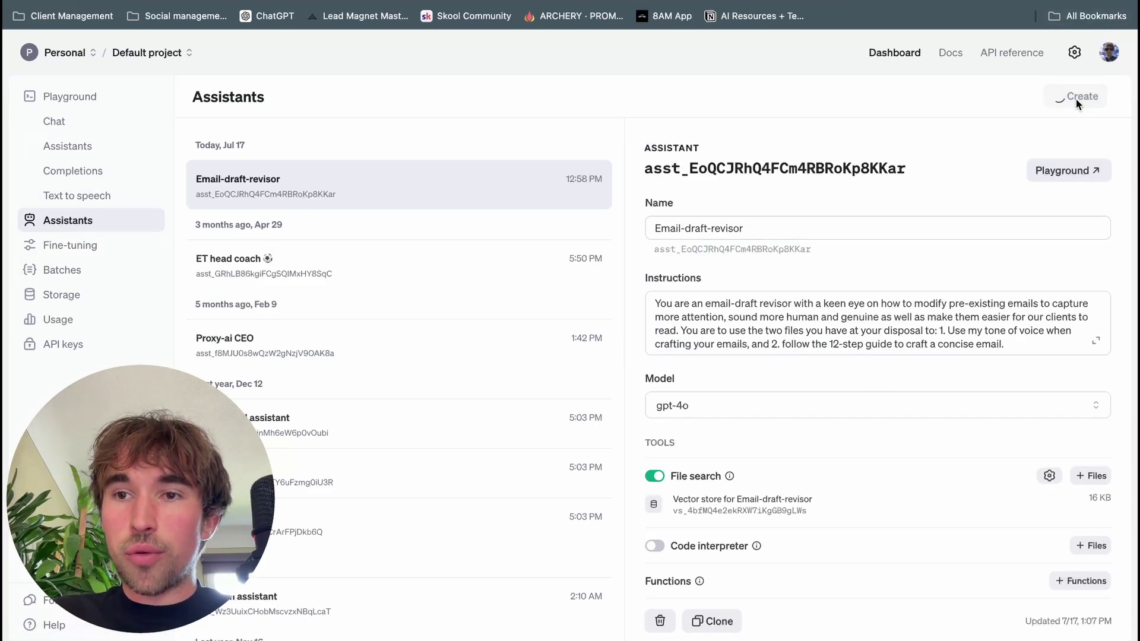
click(236, 185)
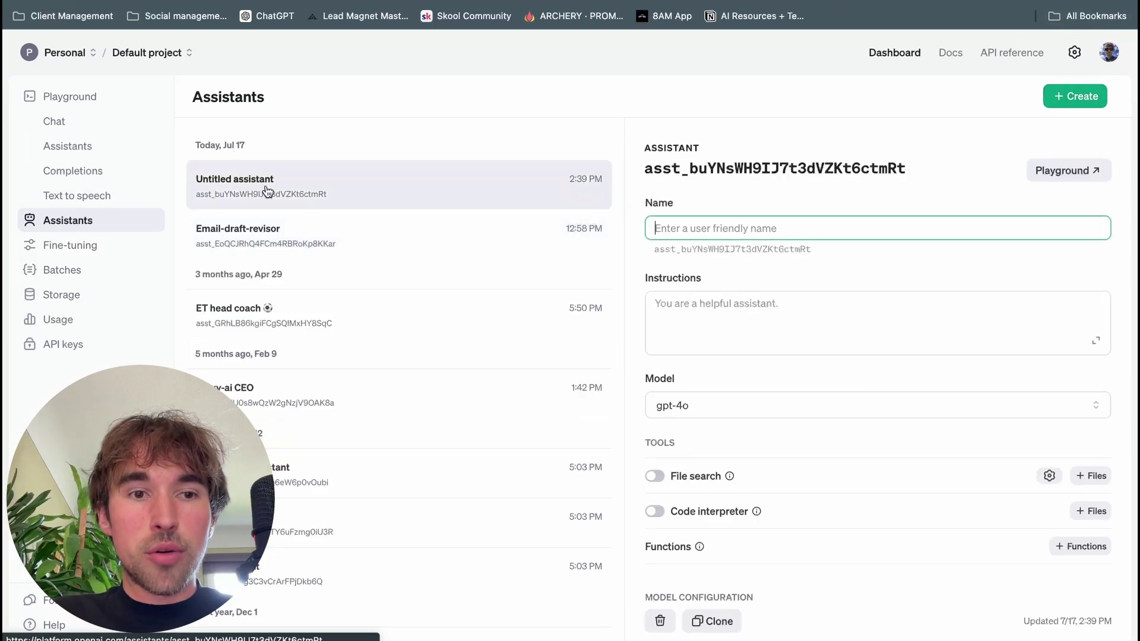
click(711, 306)
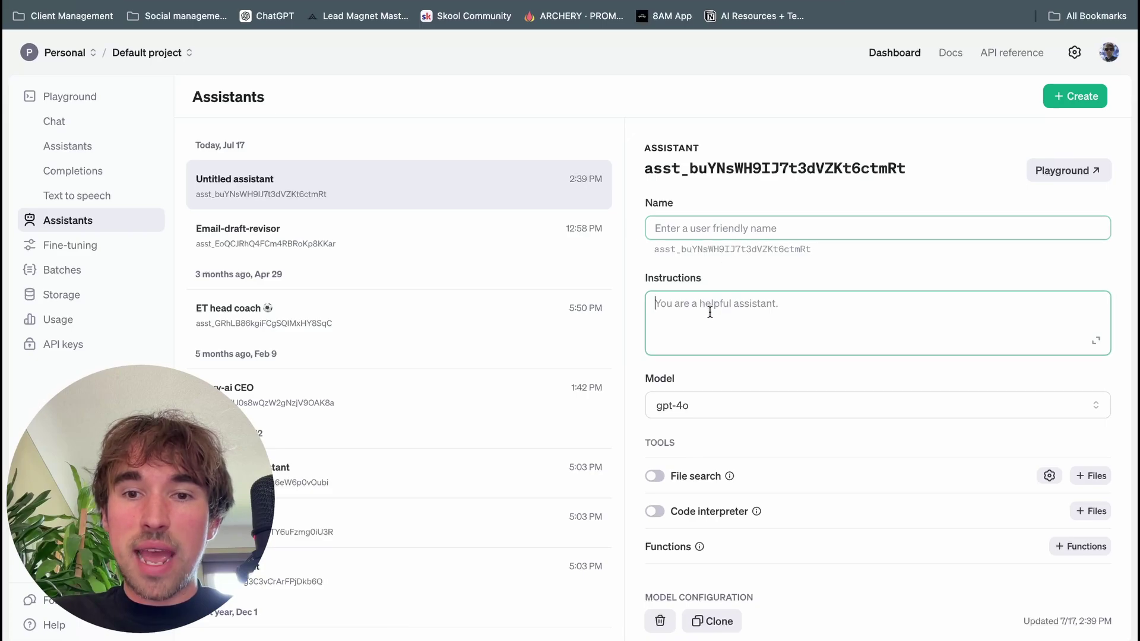
right_click(419, 191)
click(446, 196)
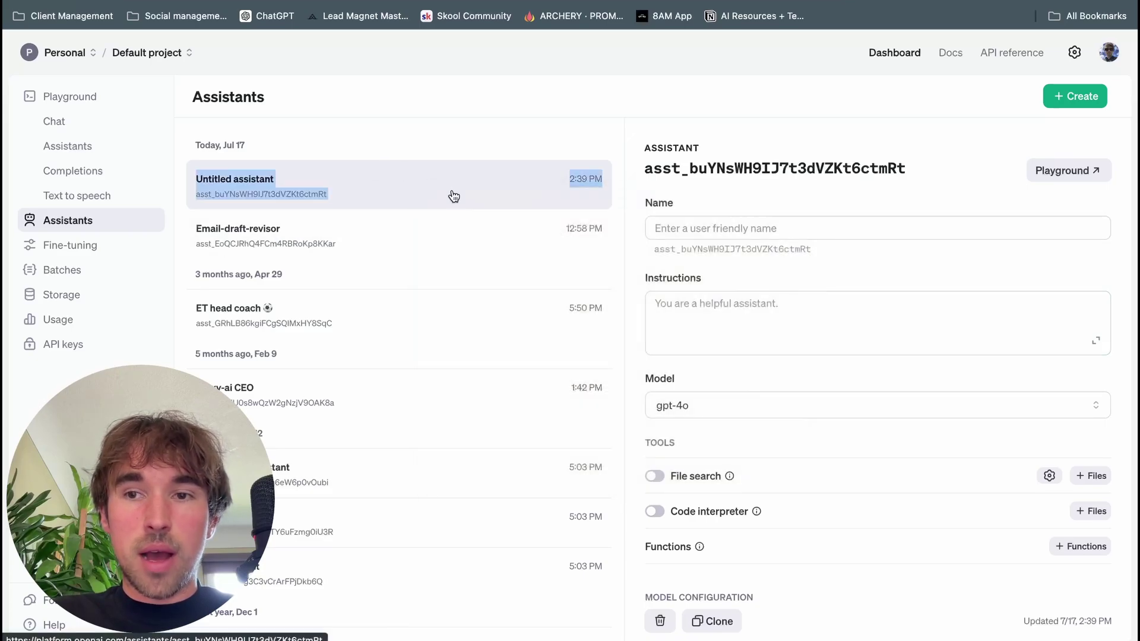
scroll(856, 342, down, 4)
click(658, 619)
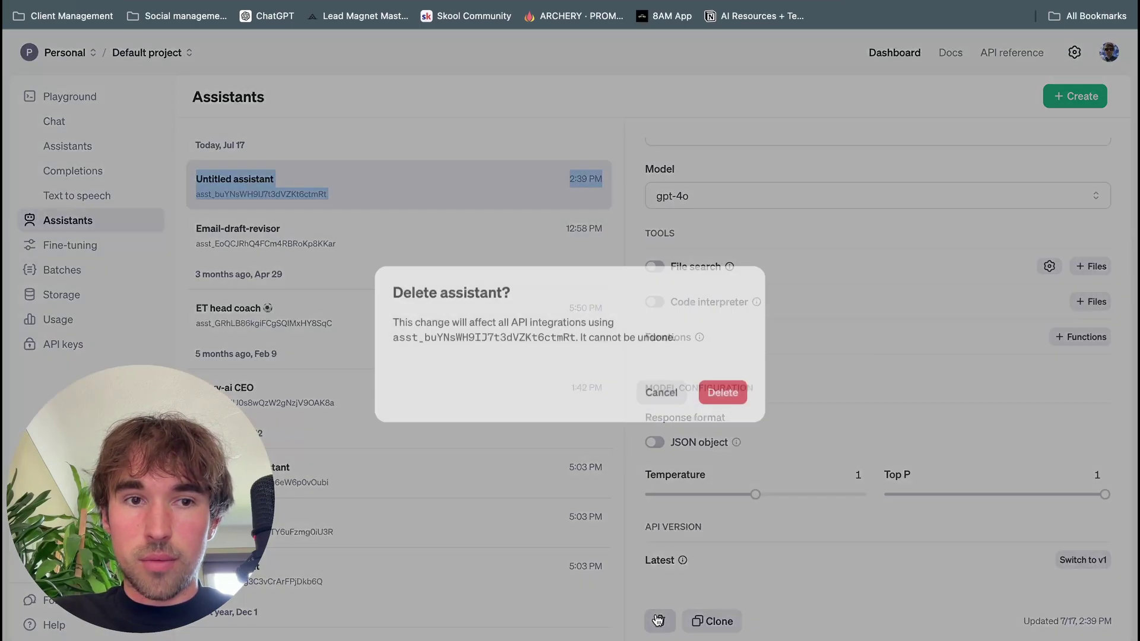
click(722, 387)
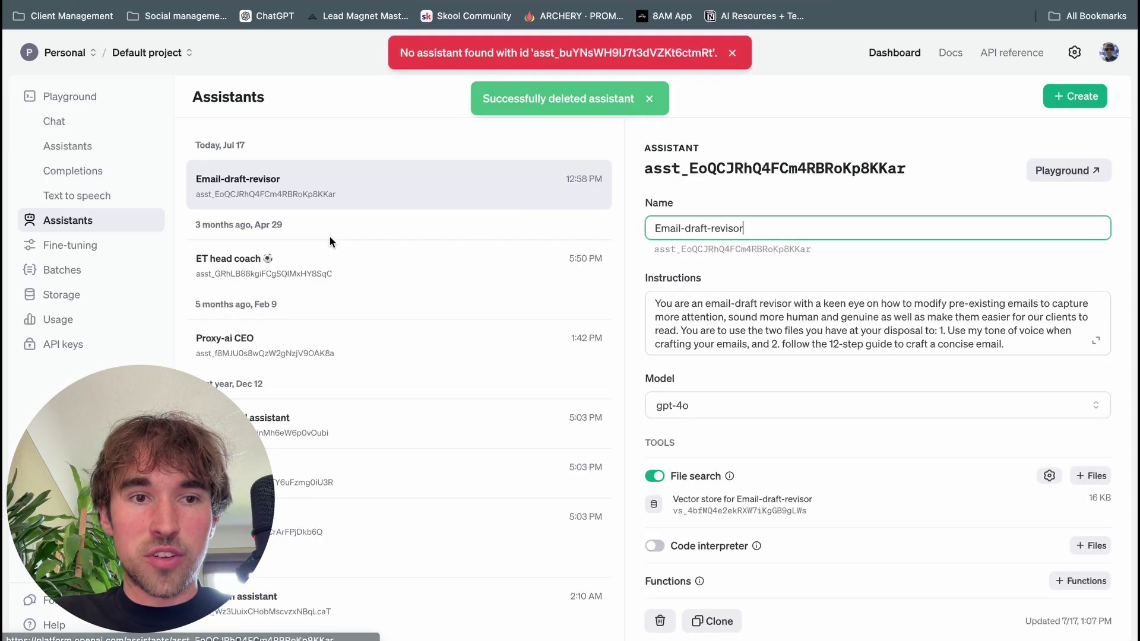
Step: Review the Email-draft-revisor assistant's instructions, model, file search and model configuration settings
click(244, 189)
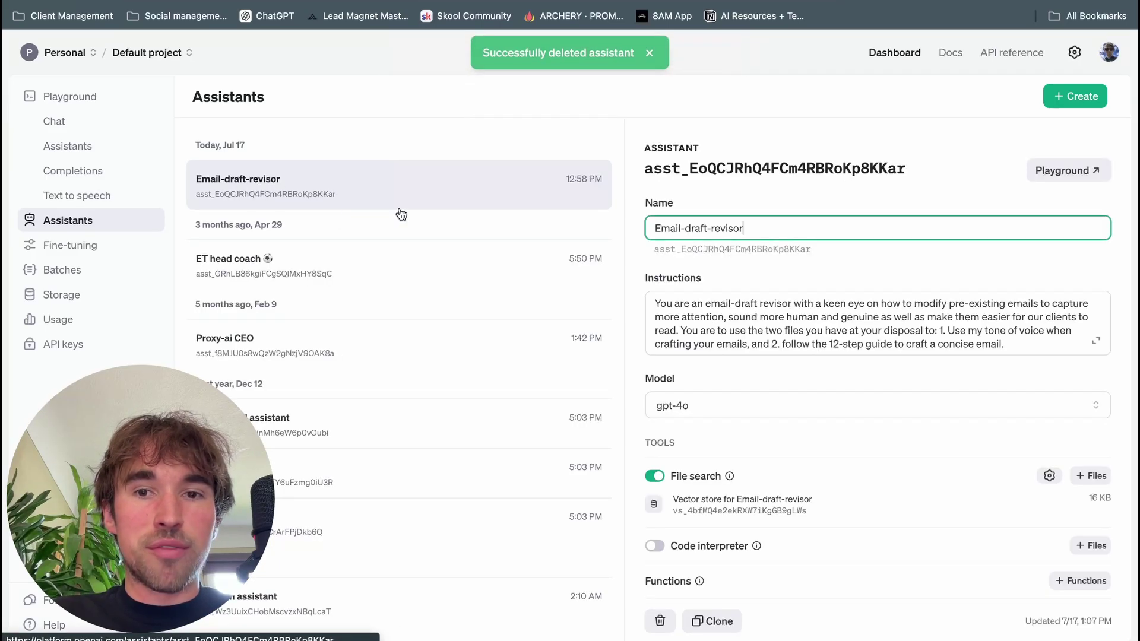
click(759, 253)
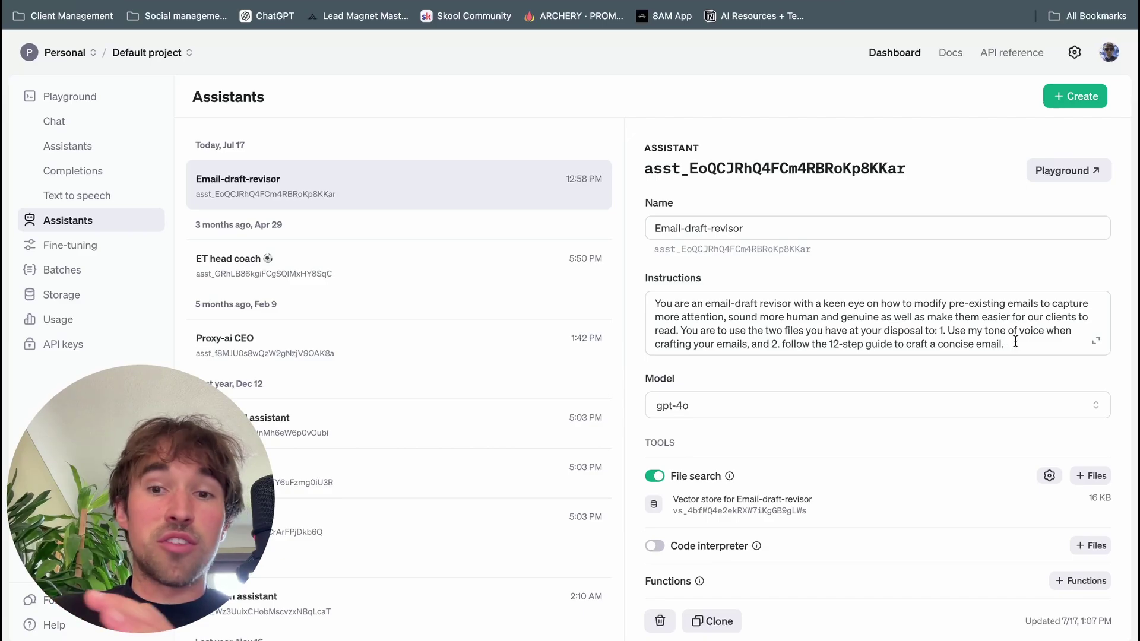
scroll(1010, 350, down, 2)
scroll(998, 339, up, 1)
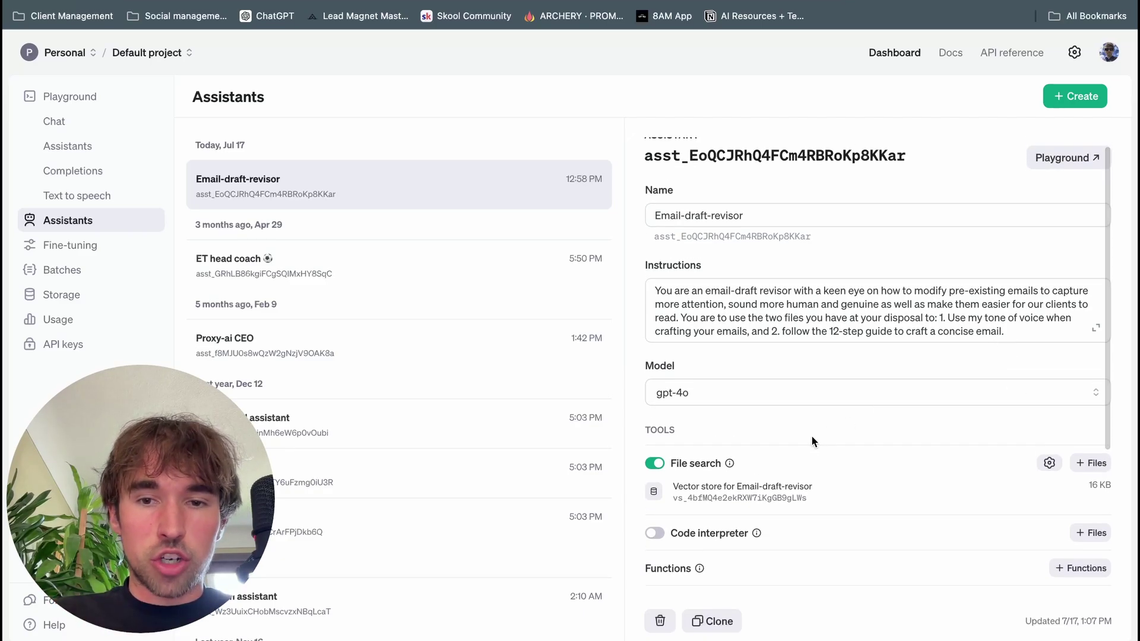
scroll(819, 430, down, 3)
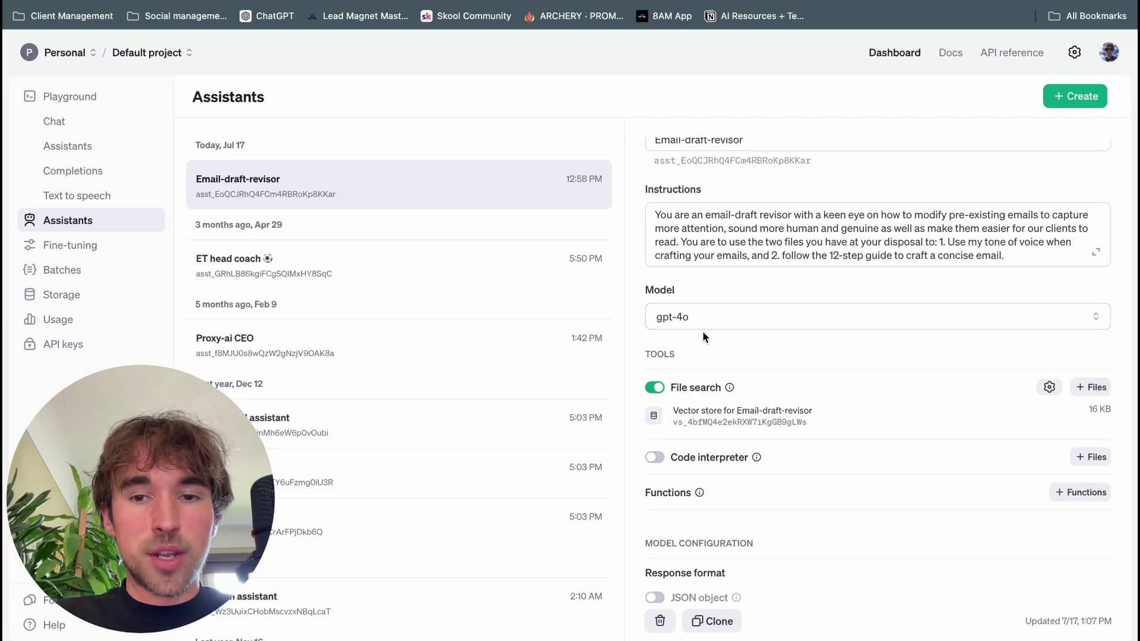
scroll(771, 368, down, 3)
scroll(771, 368, down, 1)
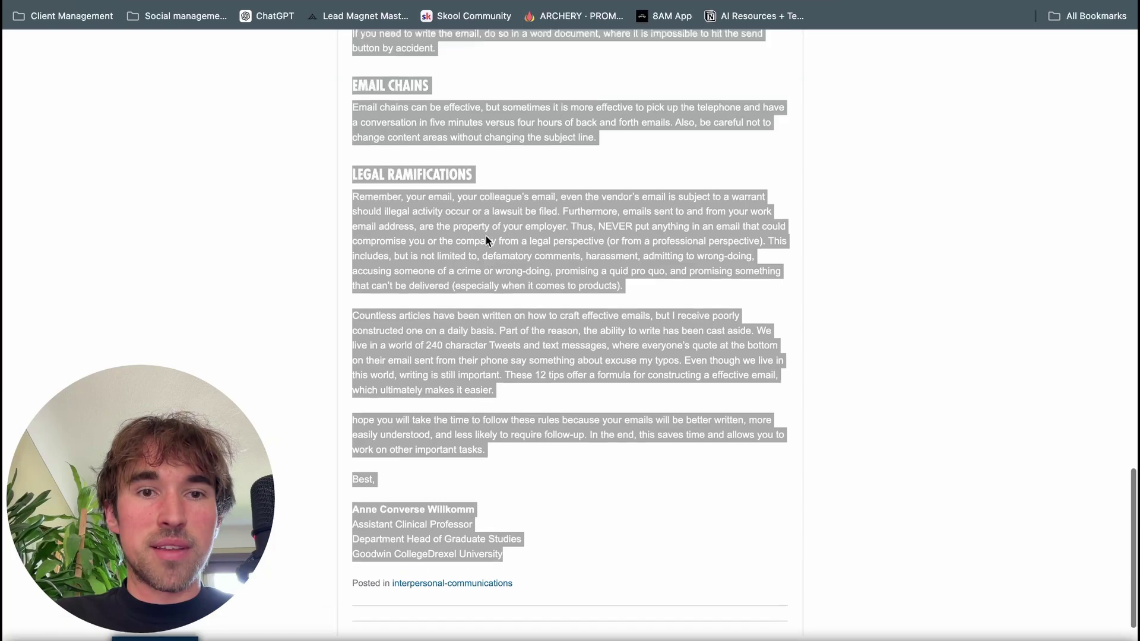
Step: Read through the "12 Tips for Writing Effective Emails" article on the Drexel University Graduate College website
scroll(486, 236, up, 15)
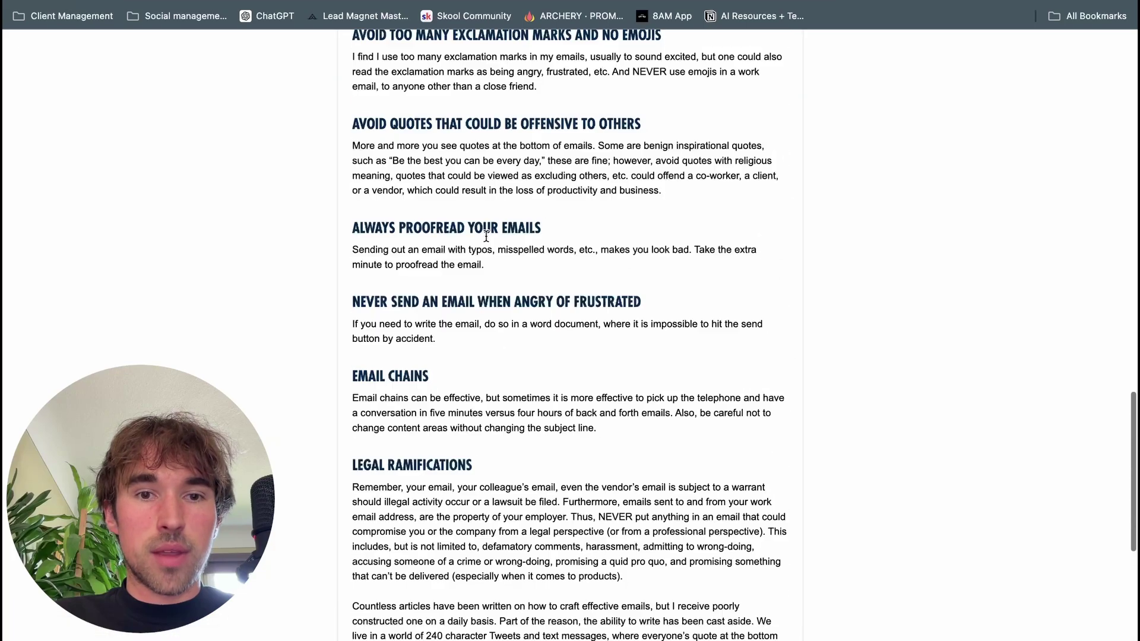
scroll(485, 236, up, 10)
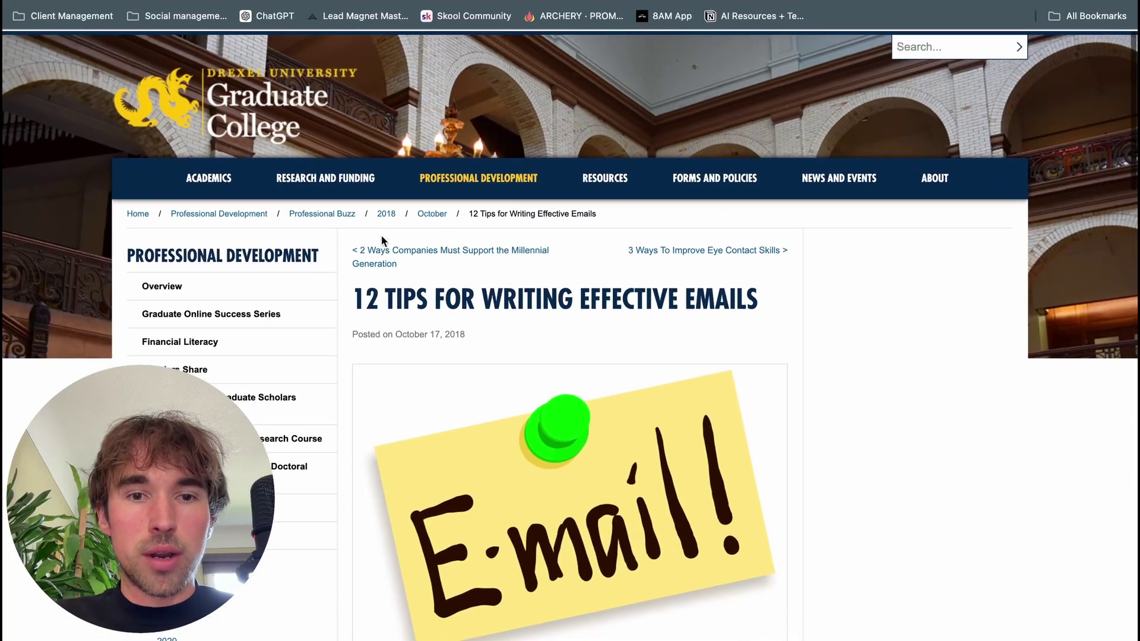
scroll(489, 404, down, 2)
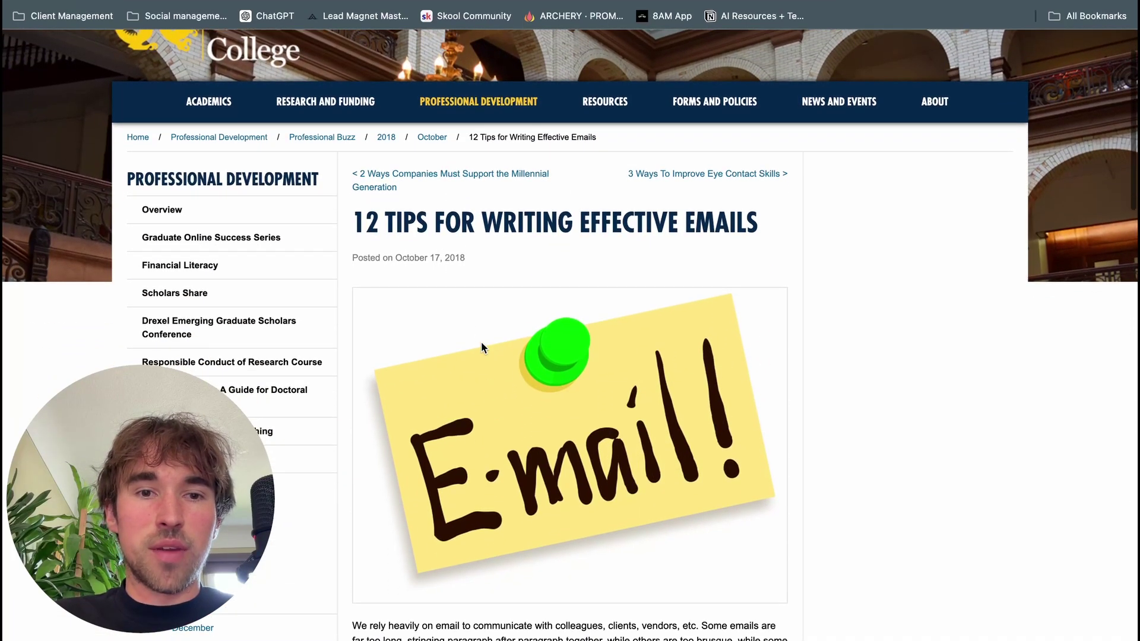
scroll(452, 326, down, 15)
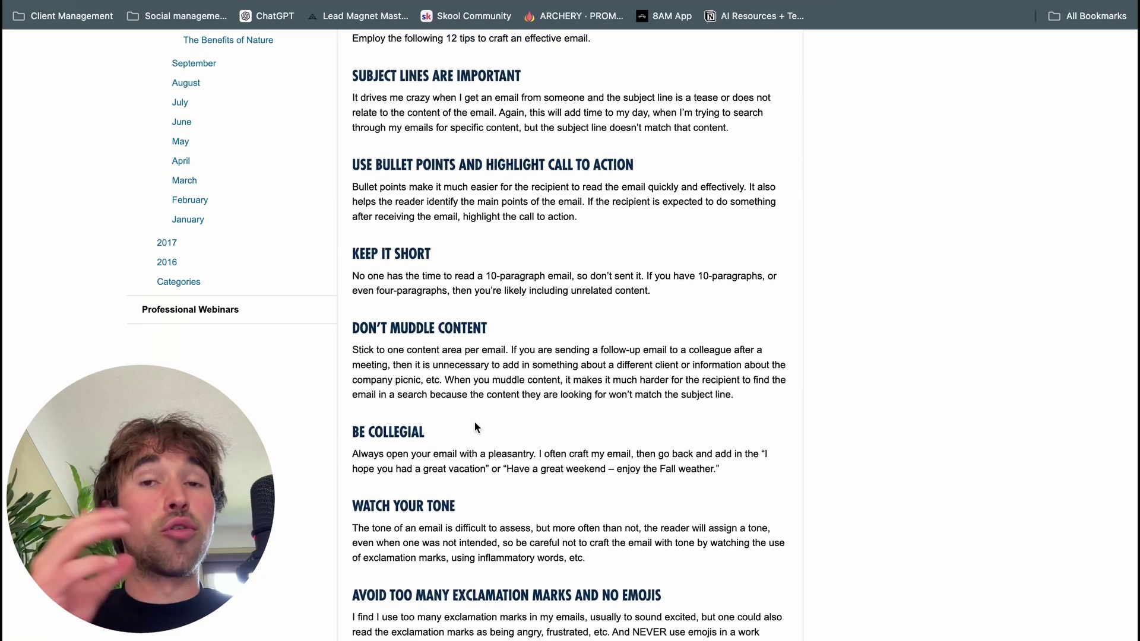
Step: Examine the article's individual email tips, from subject lines and bullet points through proofreading, email chains and legal ramifications
scroll(474, 422, up, 2)
drag(355, 152, 572, 391)
click(496, 399)
scroll(594, 439, down, 3)
scroll(595, 444, down, 8)
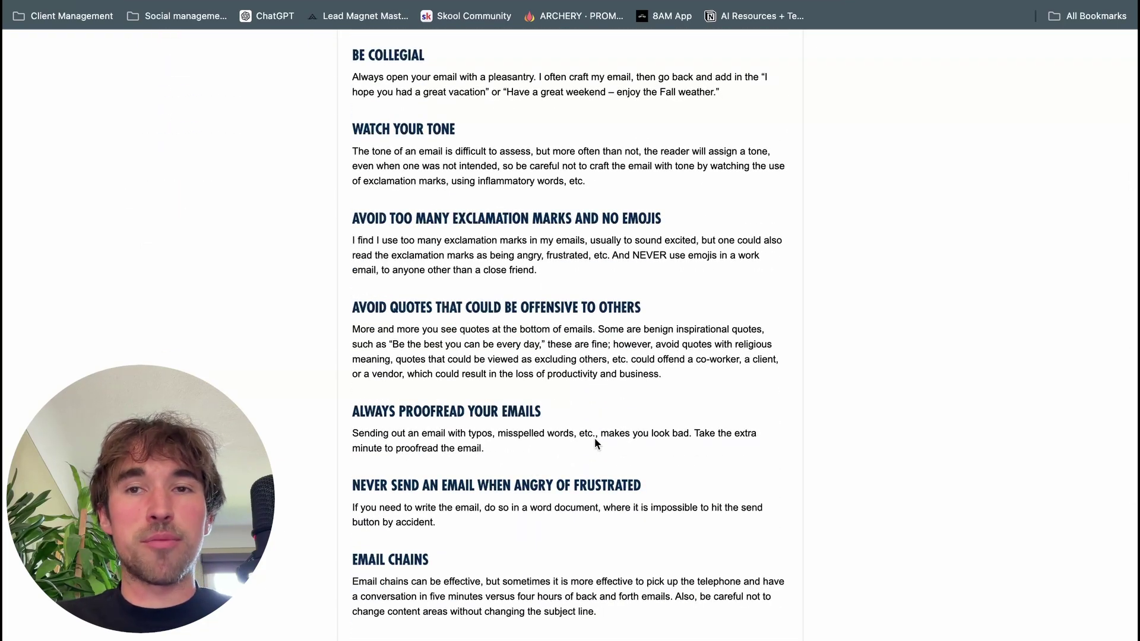
scroll(594, 440, down, 2)
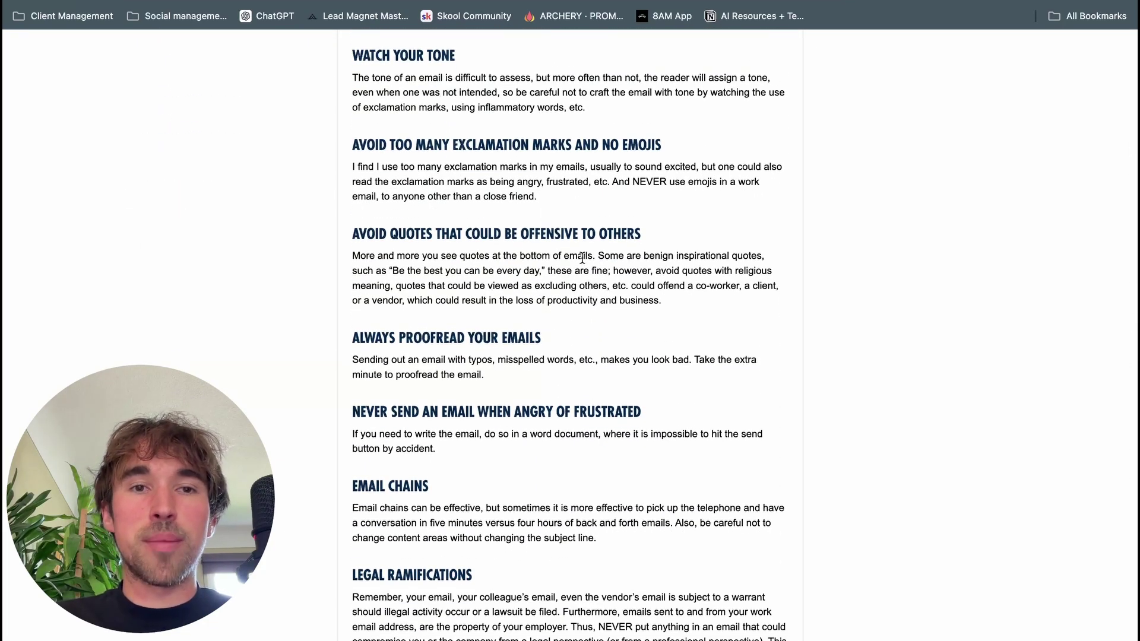
scroll(647, 244, down, 2)
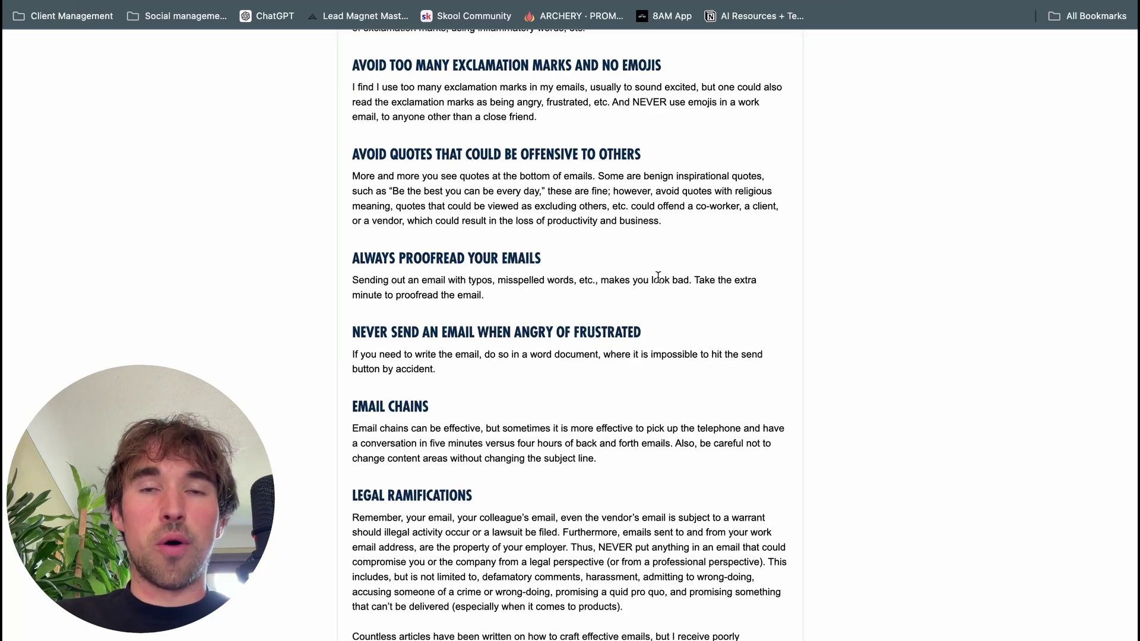
scroll(703, 174, down, 6)
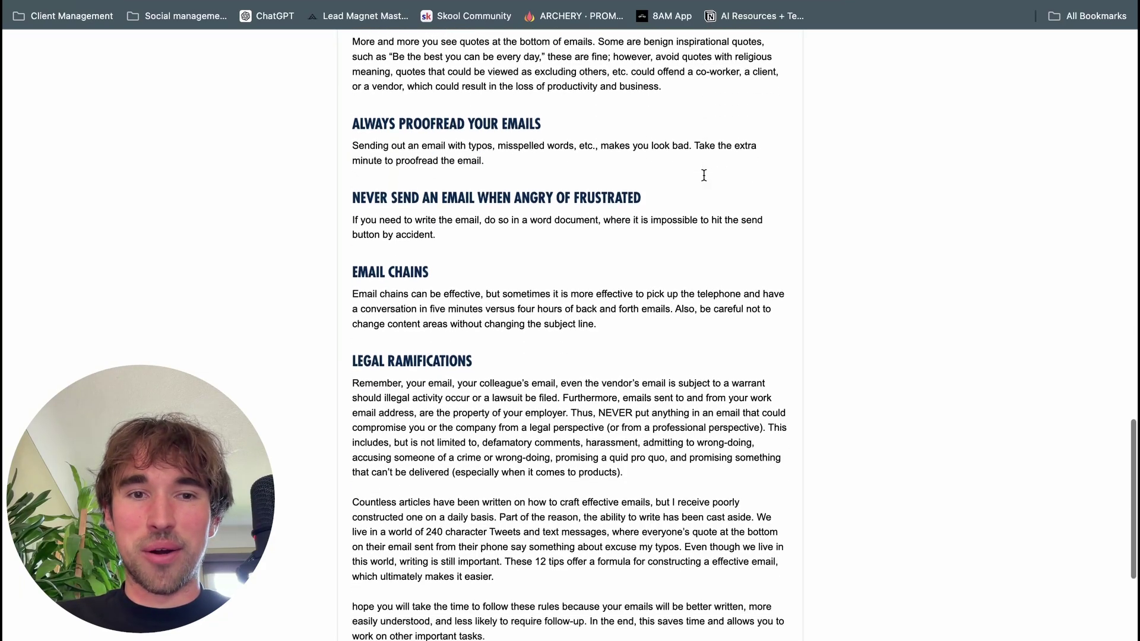
scroll(679, 66, up, 10)
scroll(779, 77, up, 8)
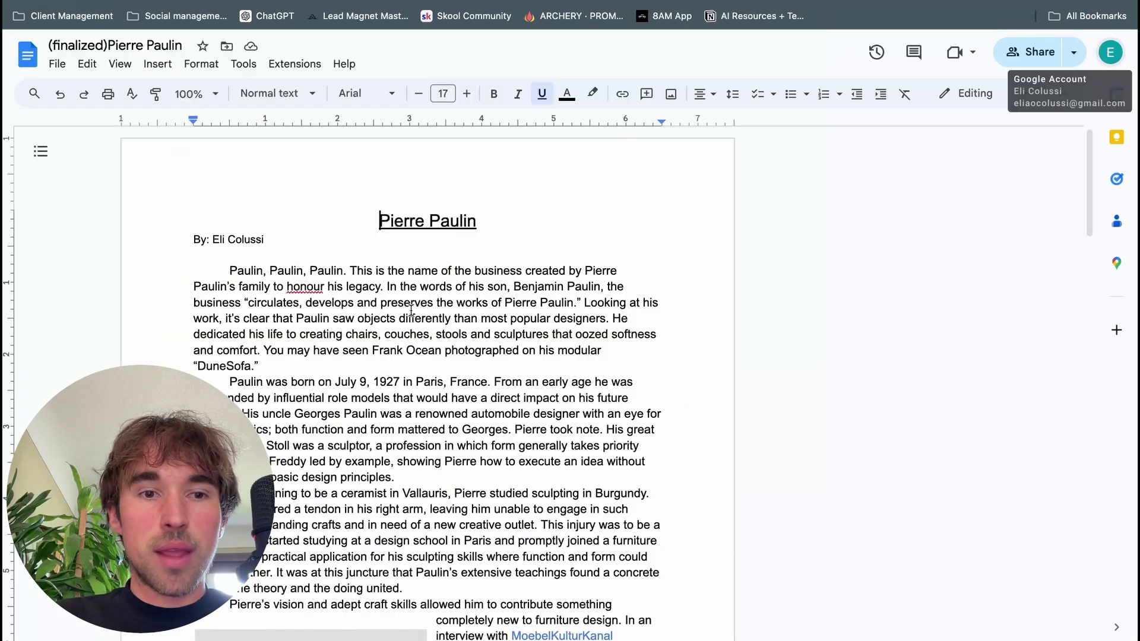
Step: Switch to the Pierre Paulin essay in Google Docs and look through its text and bibliography as a tone-of-voice sample
scroll(402, 207, down, 3)
scroll(402, 208, up, 3)
drag(373, 205, 583, 350)
click(584, 364)
scroll(526, 527, down, 5)
scroll(526, 527, down, 20)
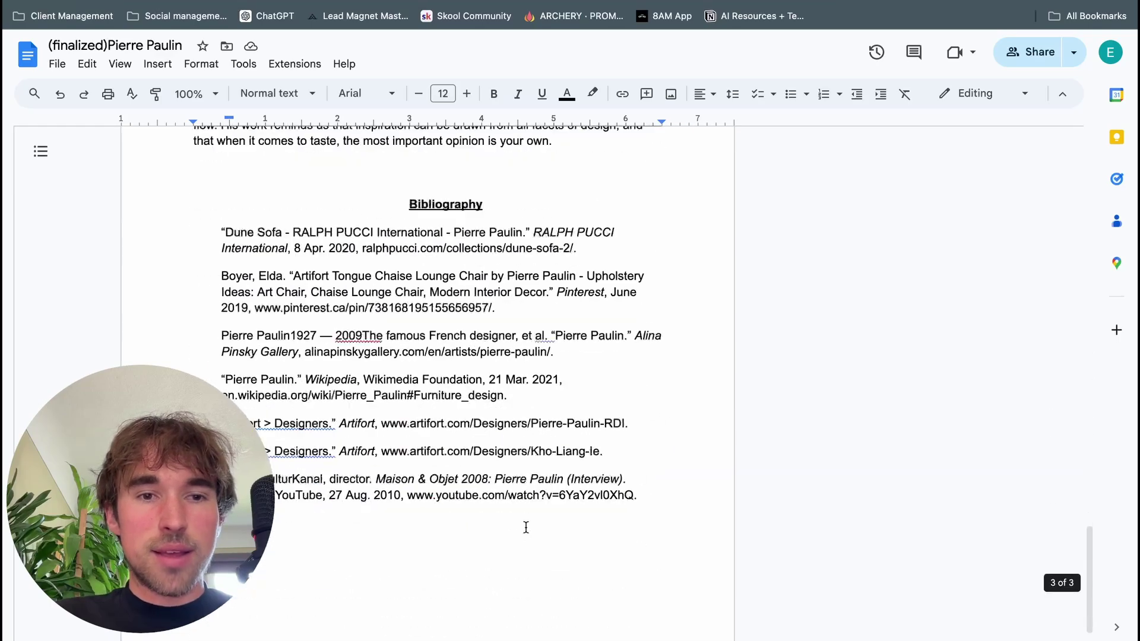
scroll(525, 527, up, 10)
scroll(526, 527, up, 15)
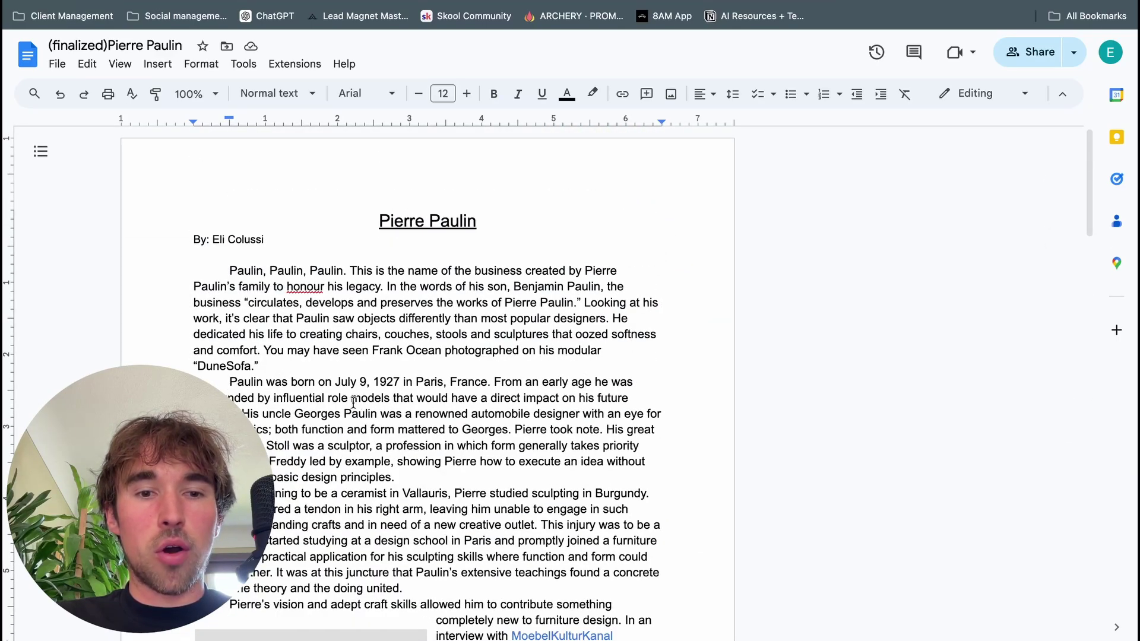
drag(354, 401, 549, 474)
click(669, 362)
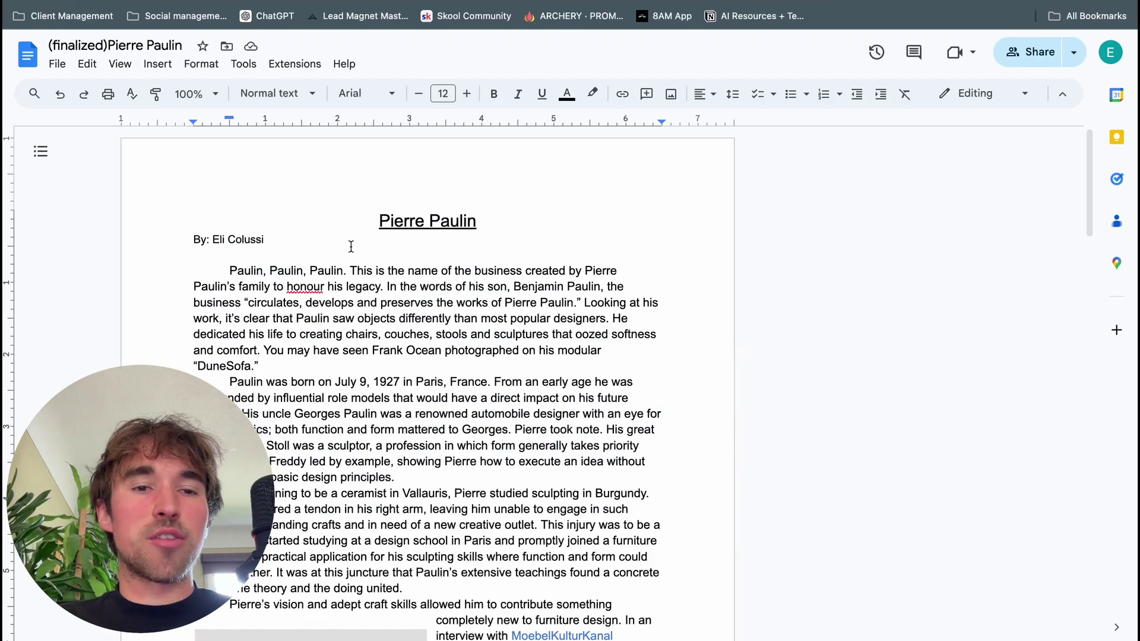
drag(296, 267, 519, 413)
click(518, 413)
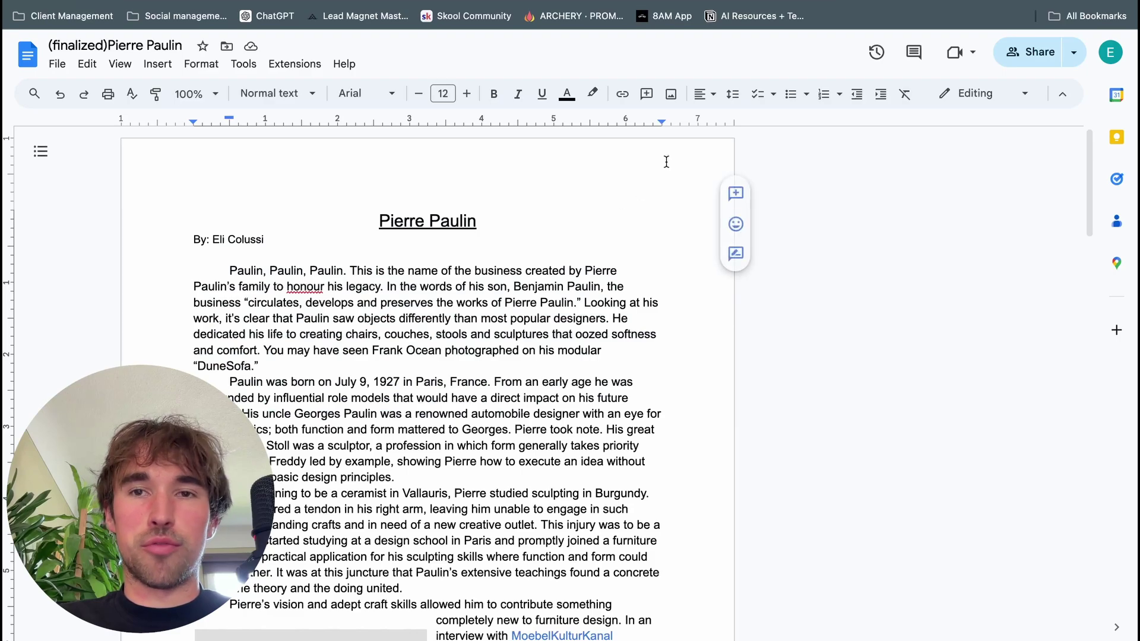
Step: Return to the Email-draft-revisor assistant on the OpenAI platform and set its temperature to 0.6
key(ctrl+Tab)
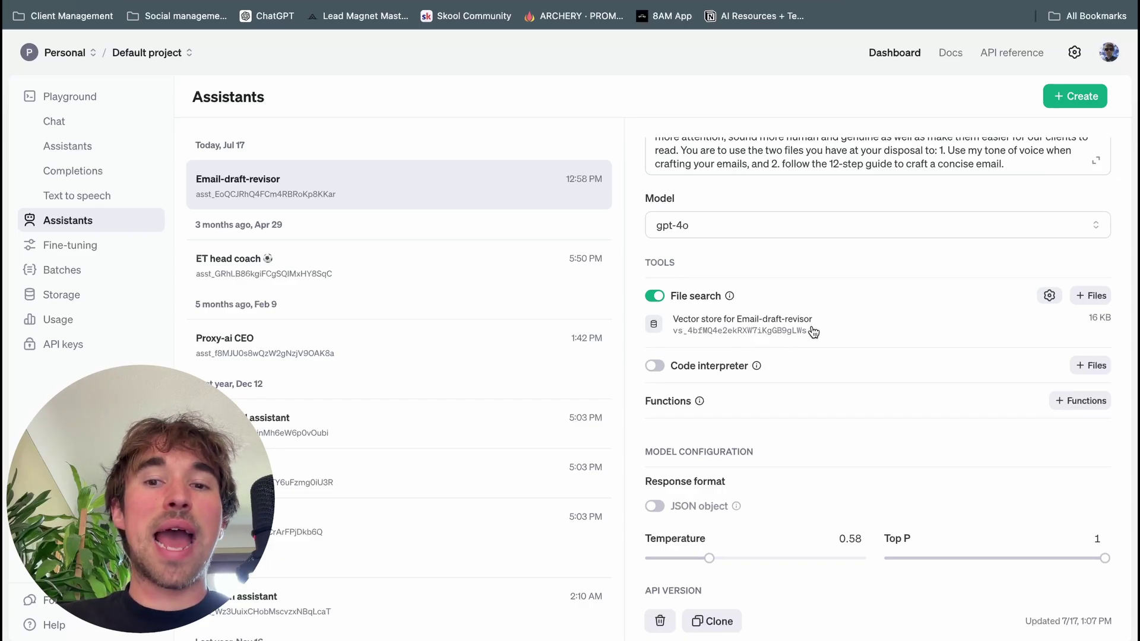
scroll(771, 368, up, 3)
scroll(750, 408, down, 2)
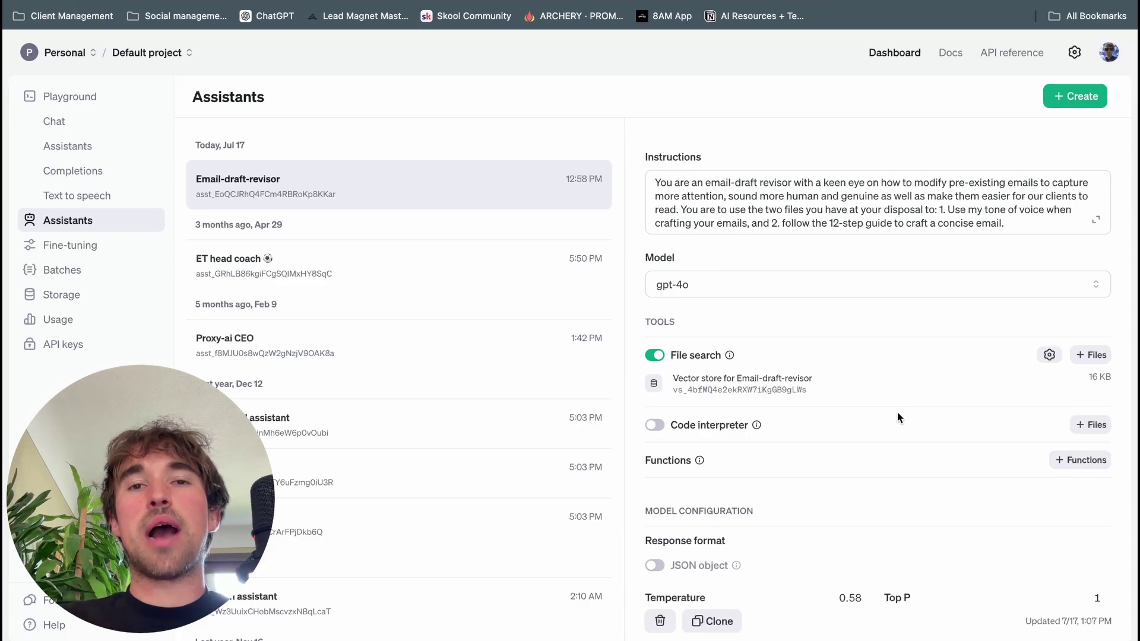
scroll(897, 412, down, 2)
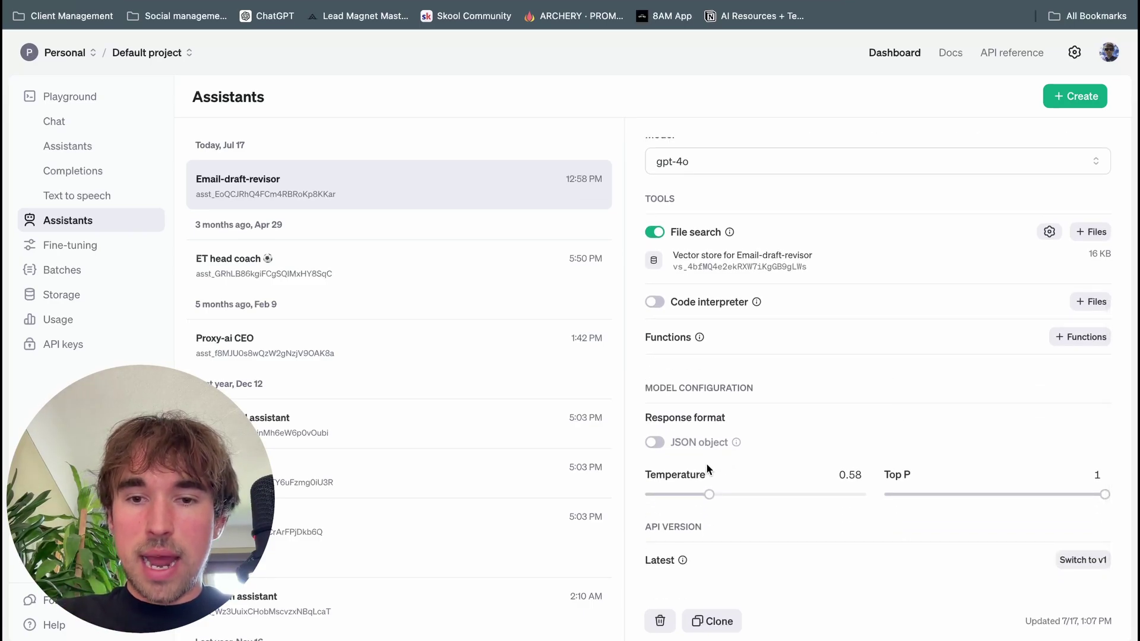
mouse_move(704, 495)
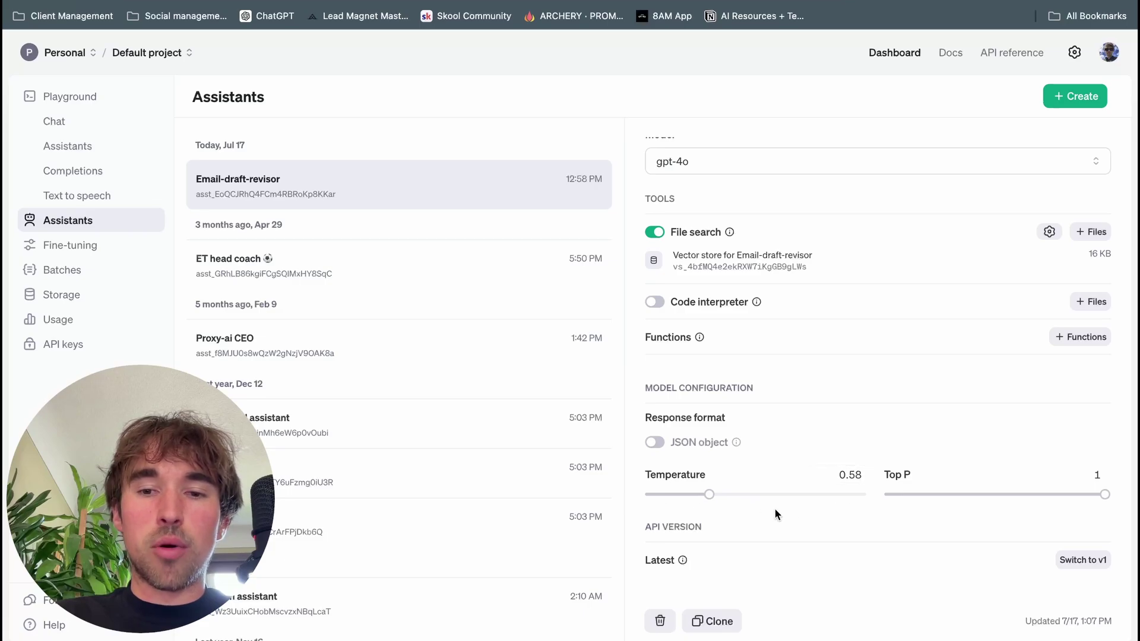
click(712, 499)
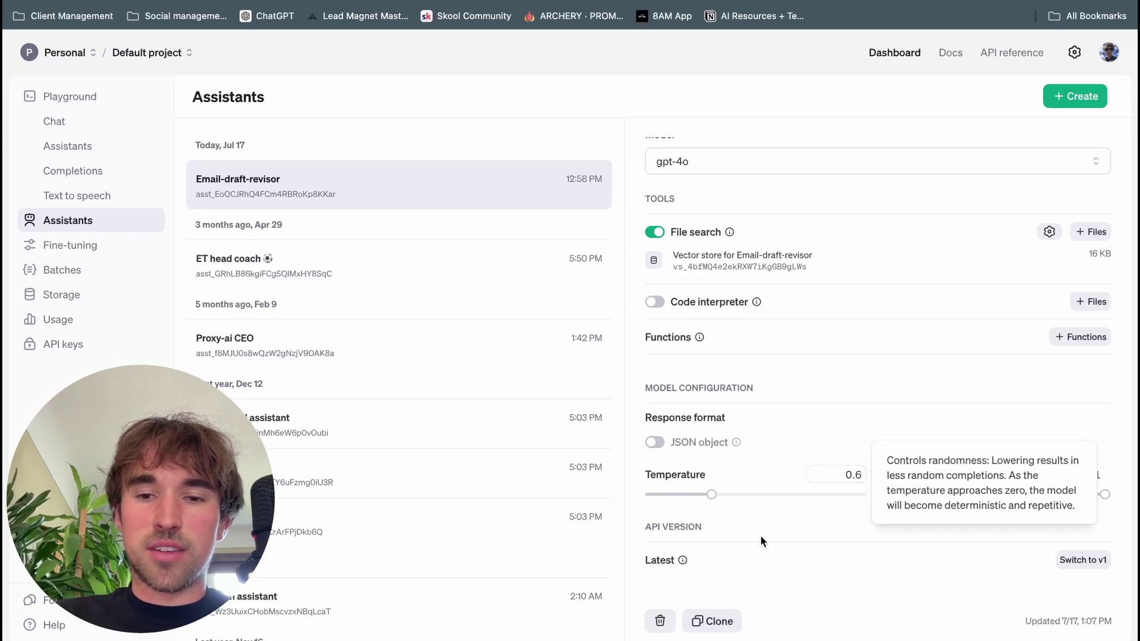
scroll(900, 324, up, 5)
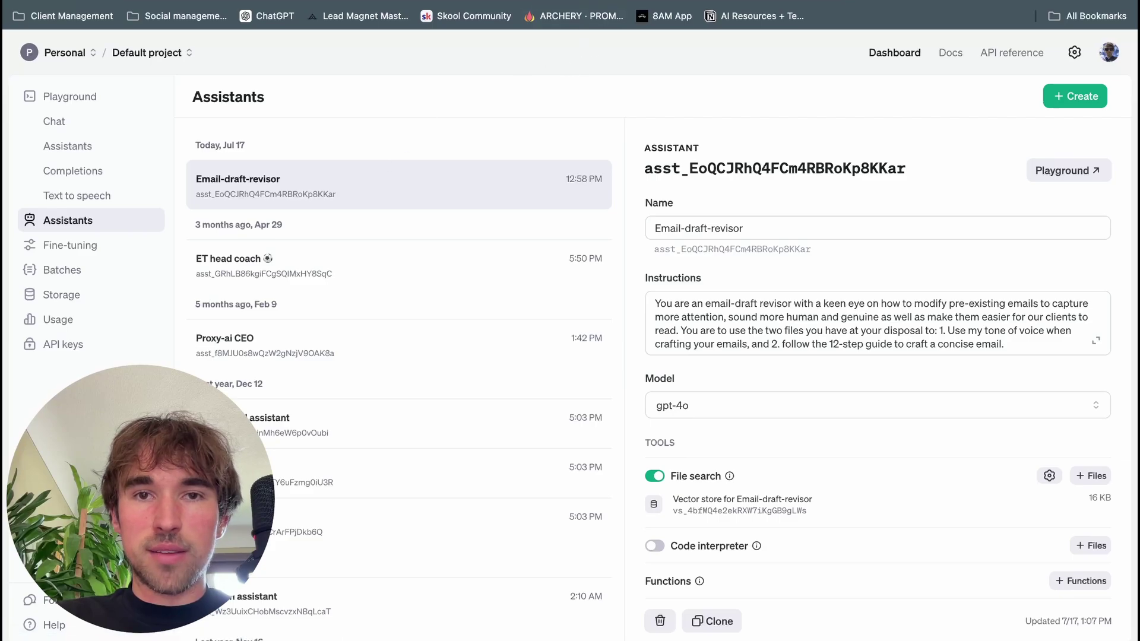
Step: Switch to the Follow-up email Pt.3 scenario in Make and select Email-draft-revisor (gpt-4o) as the assistant in the Message an Assistant module
click(648, 10)
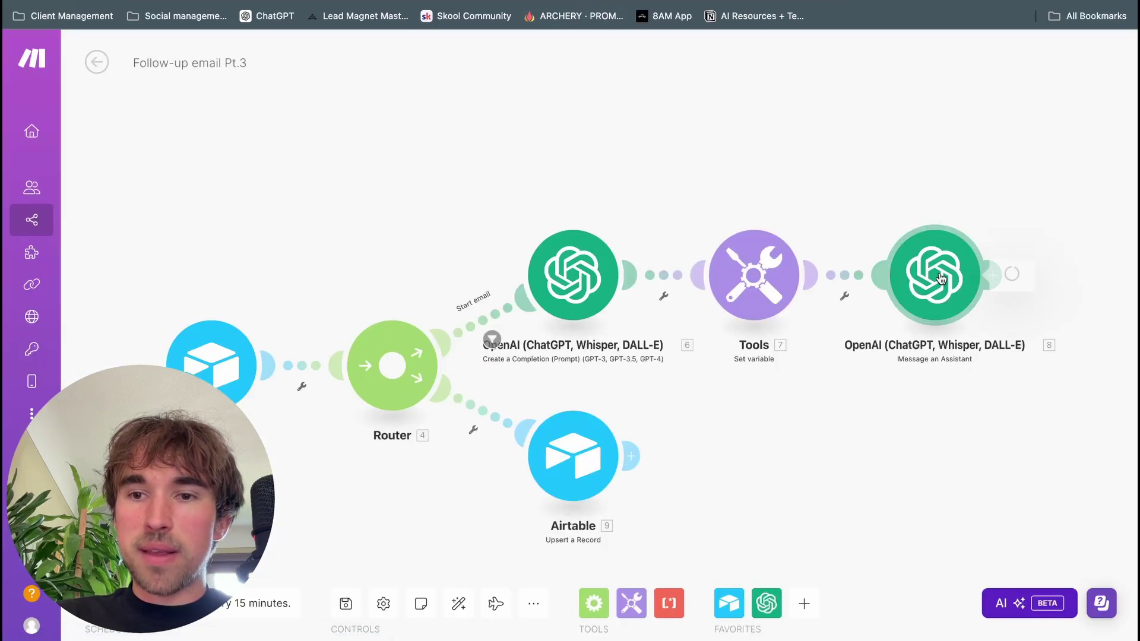
click(941, 278)
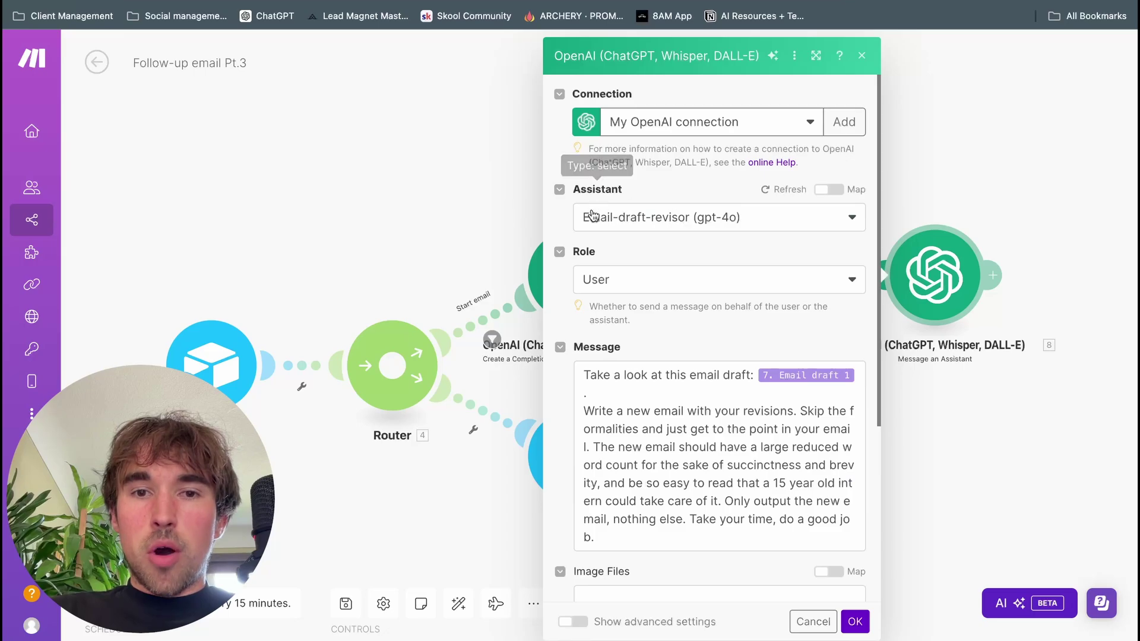
click(633, 221)
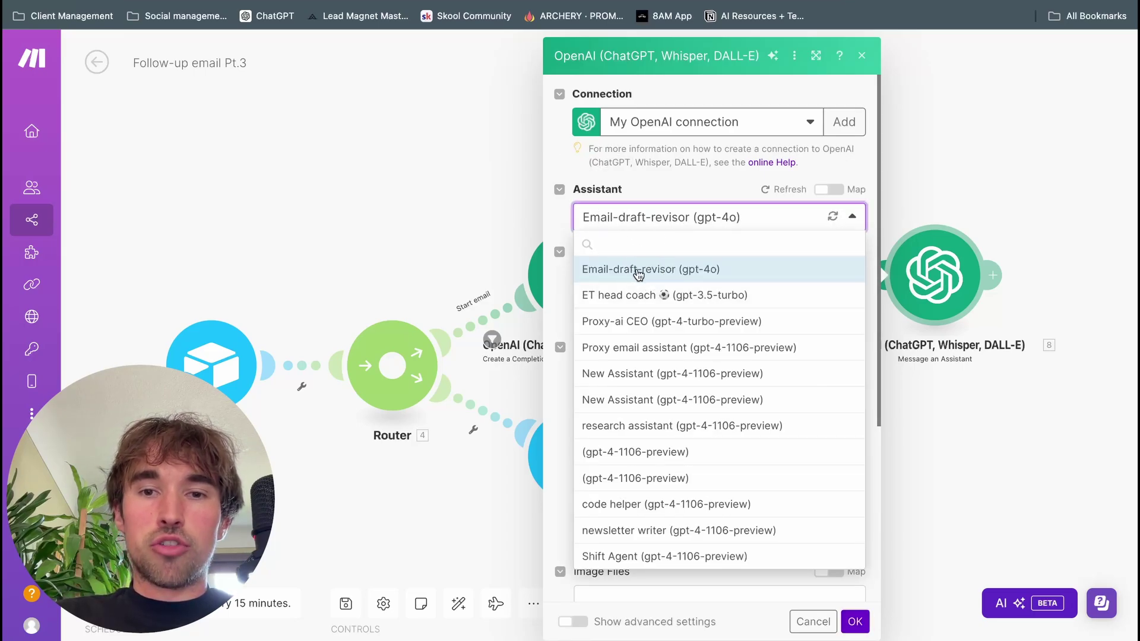
click(638, 272)
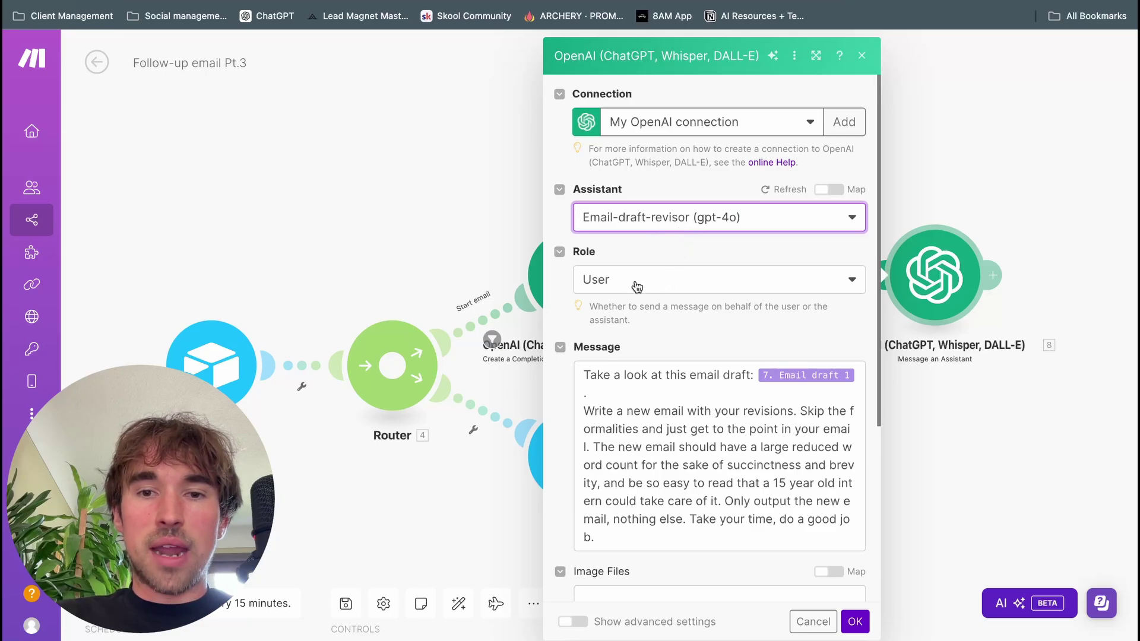
Step: Review the Message an Assistant module's revision prompt and its mapped Email draft 1 variable, then close the module settings
scroll(659, 340, down, 2)
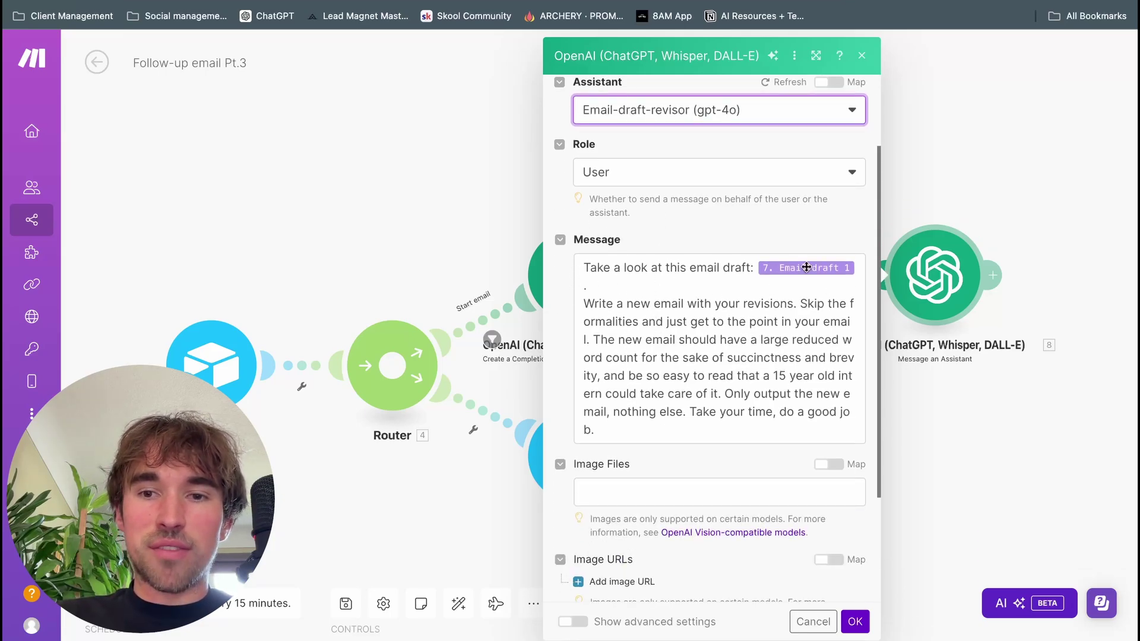
click(814, 283)
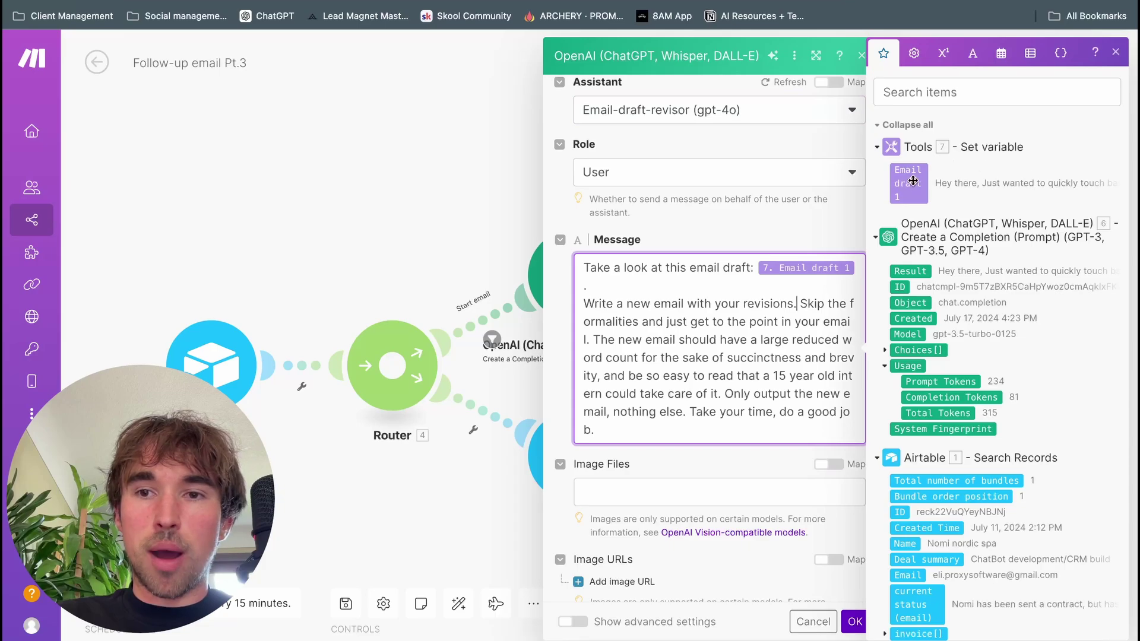
mouse_move(912, 187)
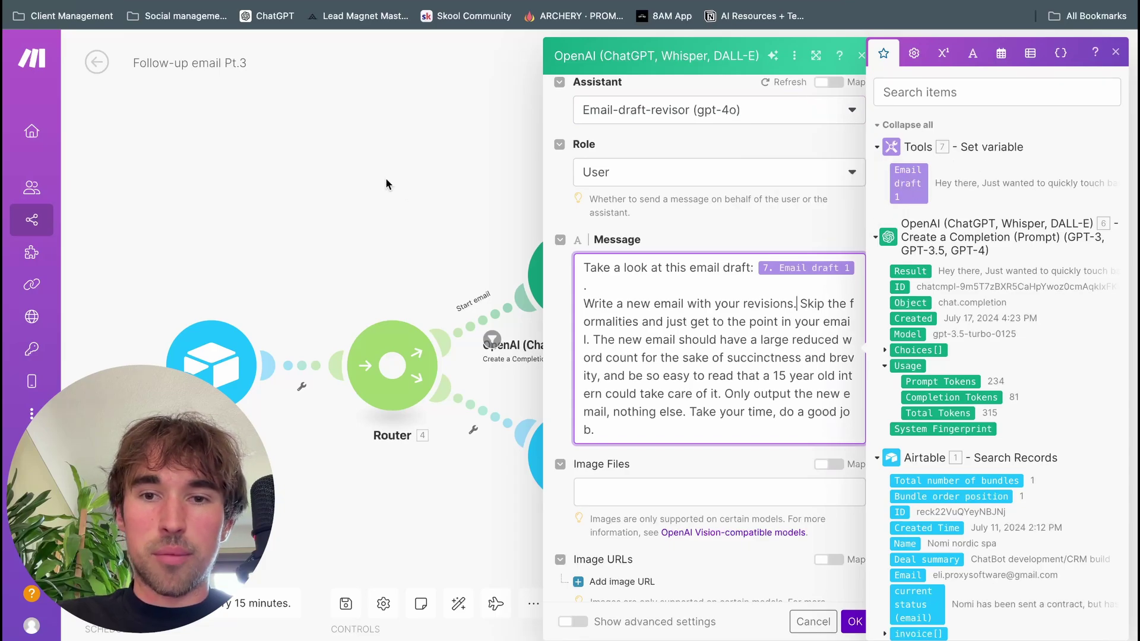
click(387, 177)
click(934, 275)
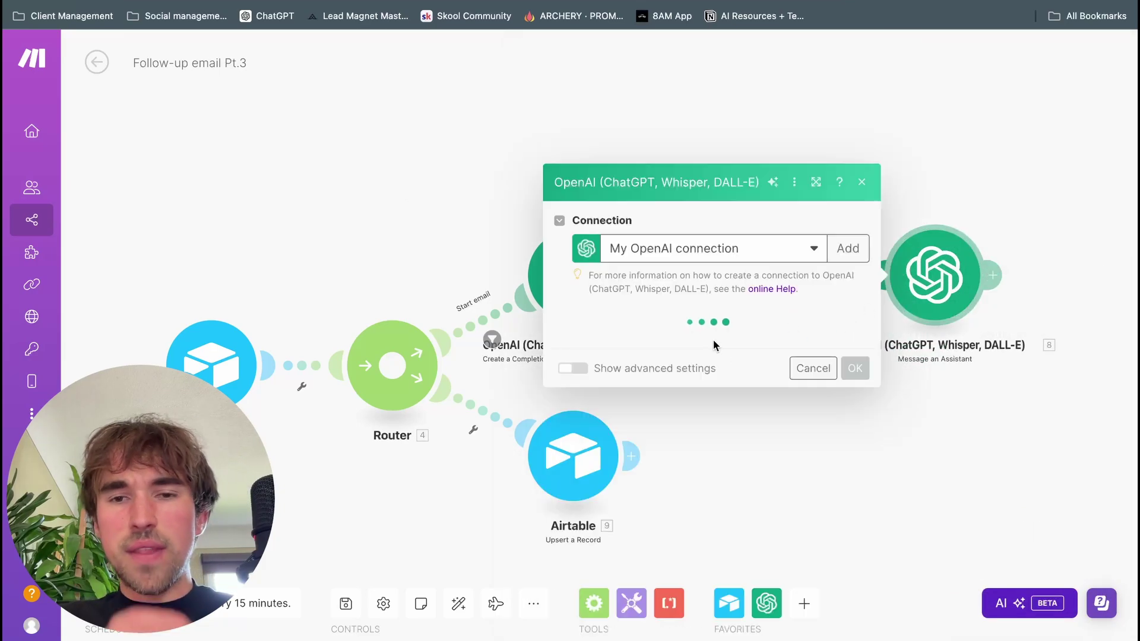
scroll(713, 340, down, 2)
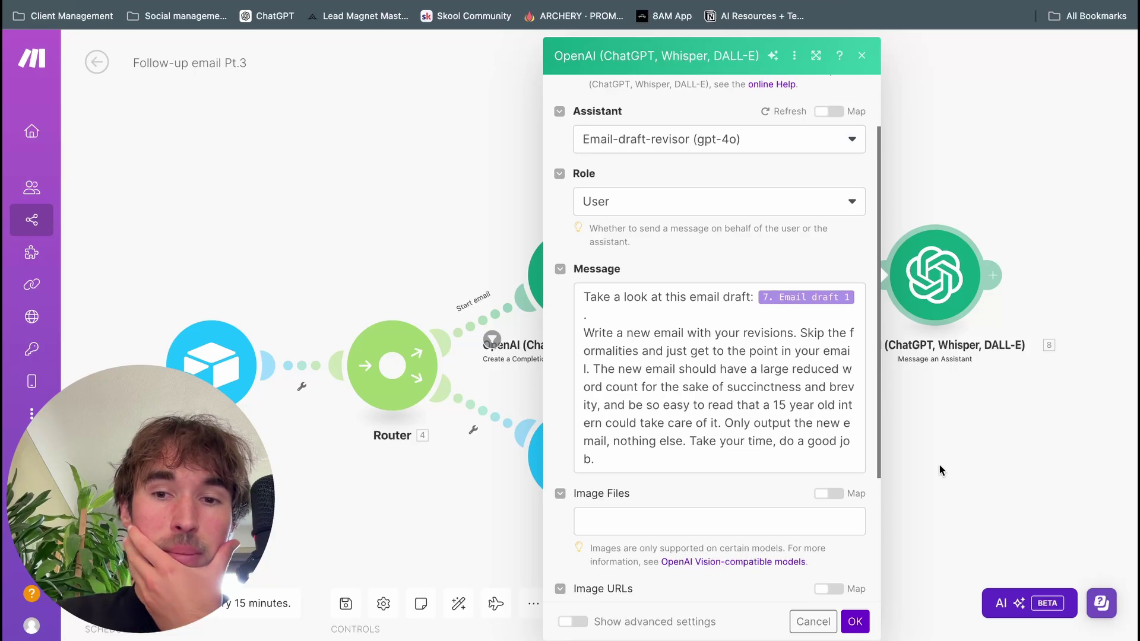
click(855, 622)
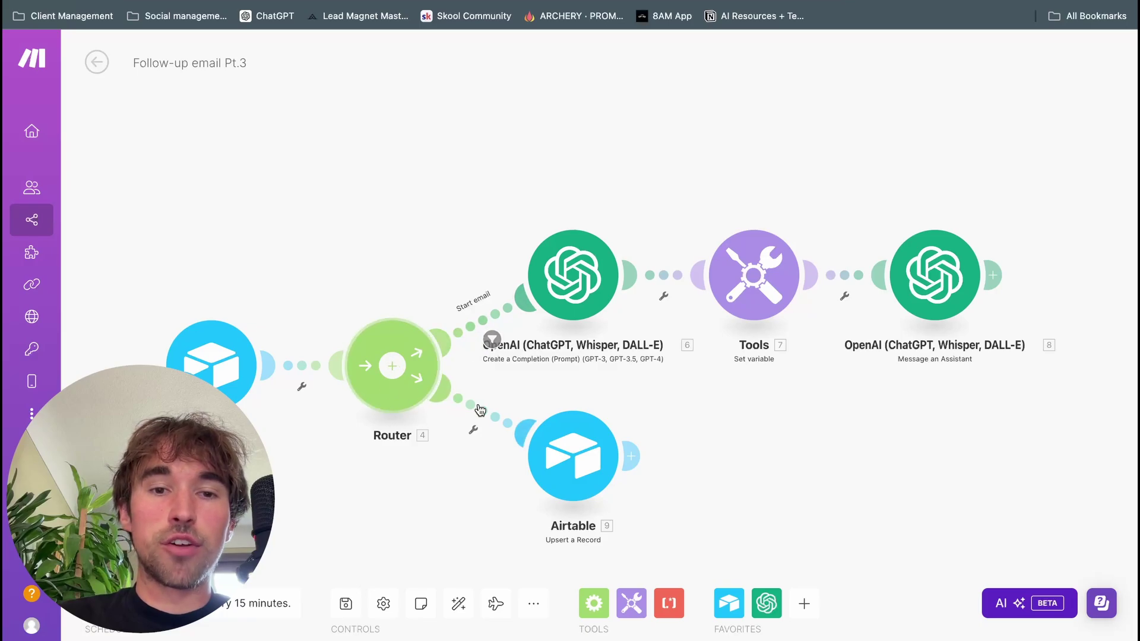
Step: Review the Start email filter after the router, including its condition on the Airtable email sequence field
click(491, 339)
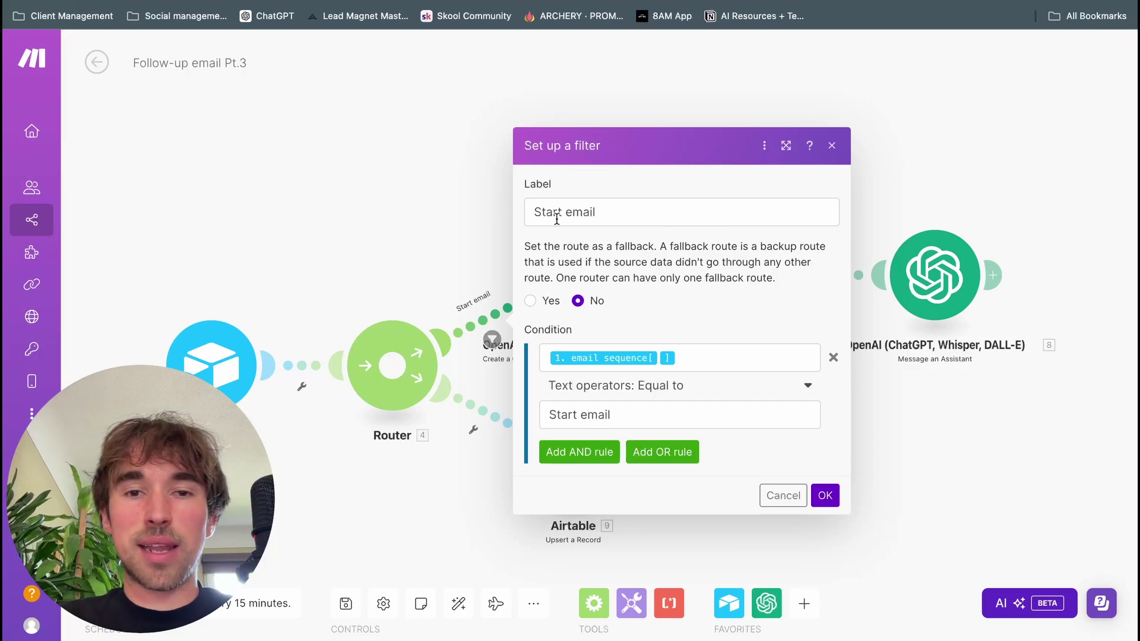
click(726, 358)
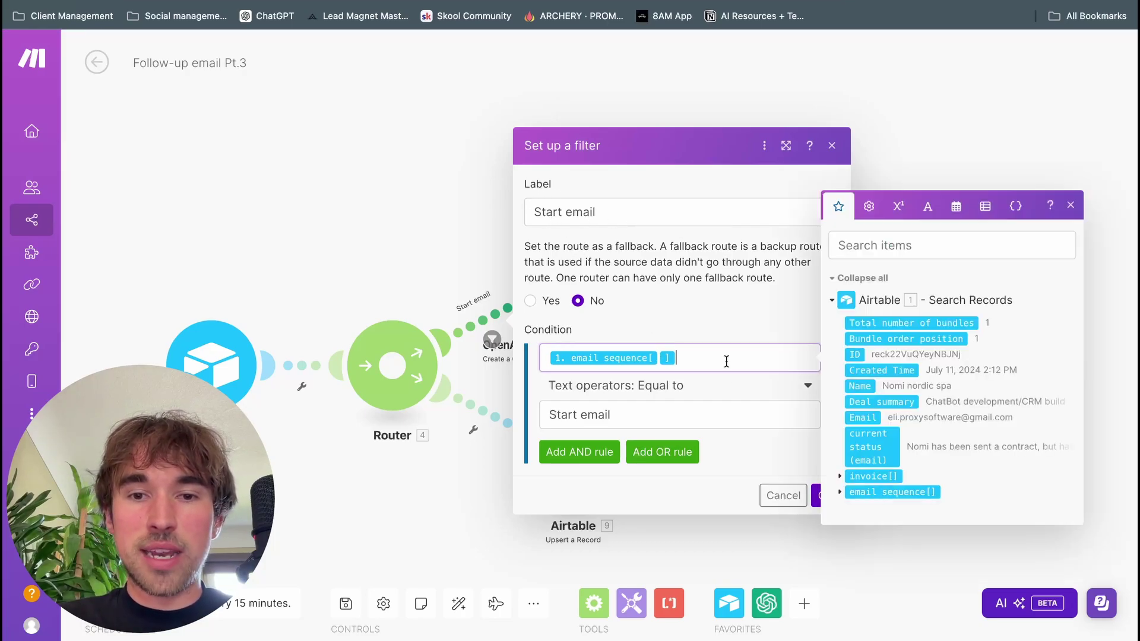
click(848, 487)
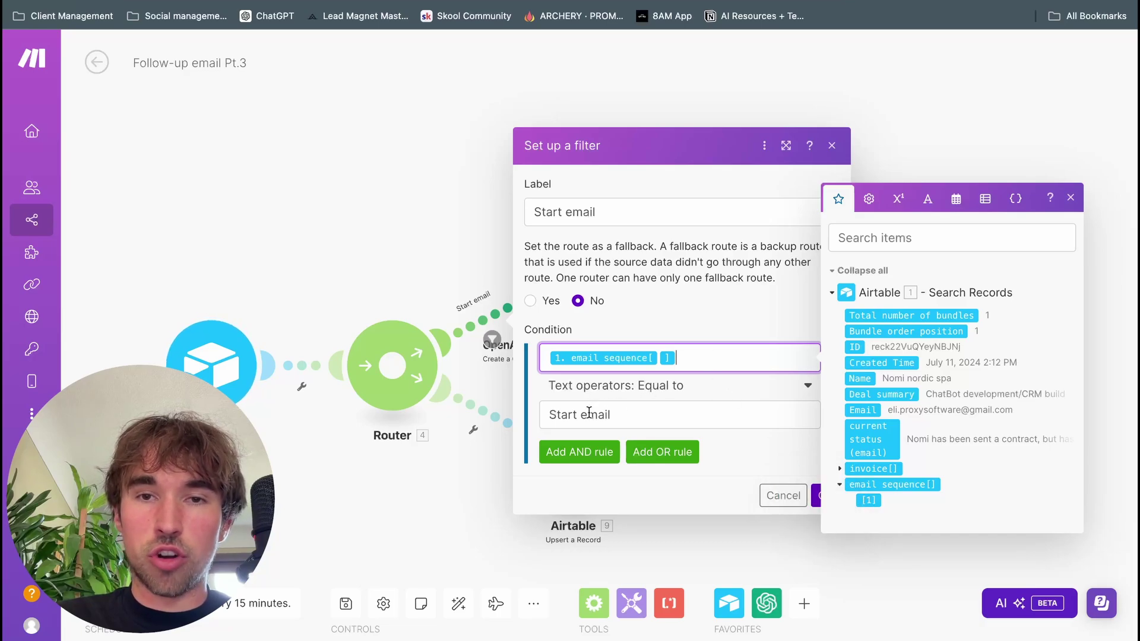
click(632, 3)
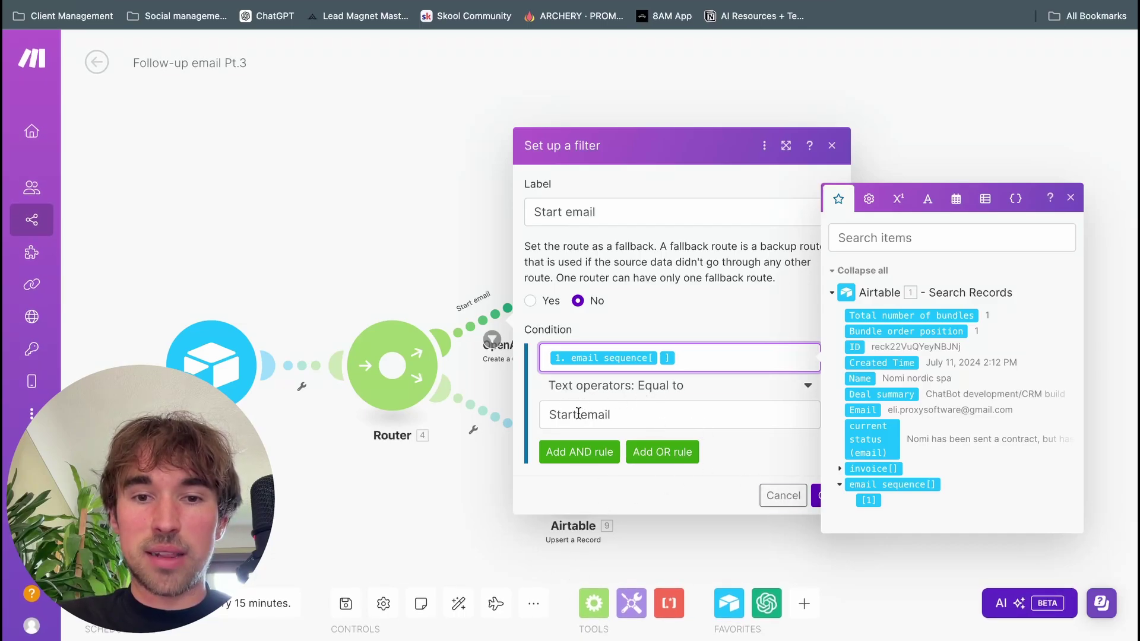
click(814, 495)
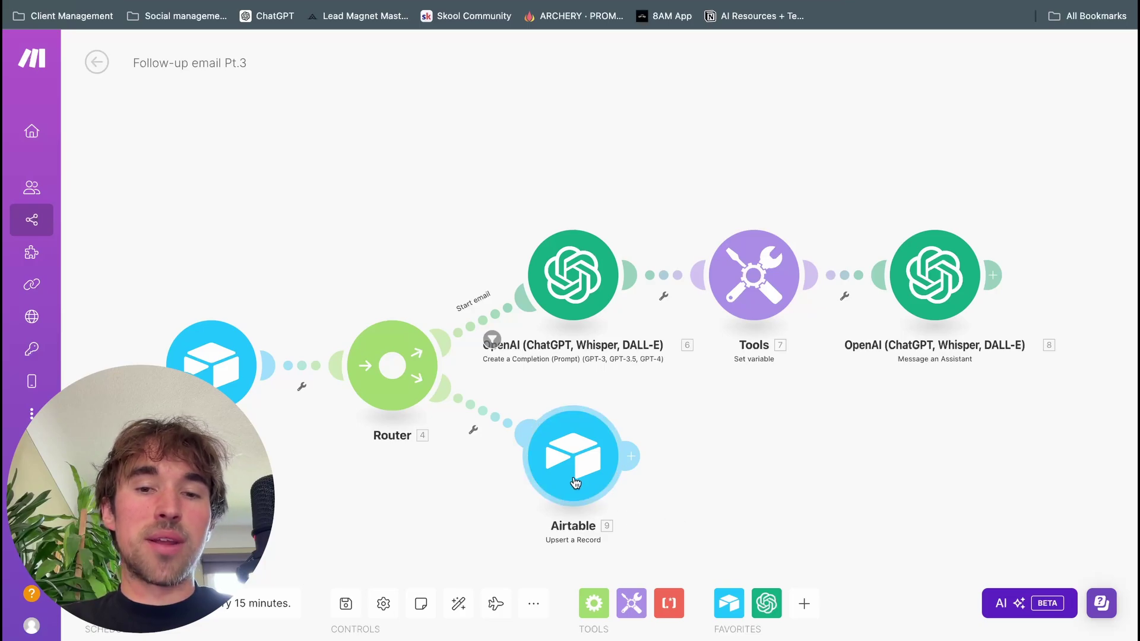
Step: Review the Airtable Upsert a Record module's mapped Record ID and the No email yet value in its email sequence field
click(593, 457)
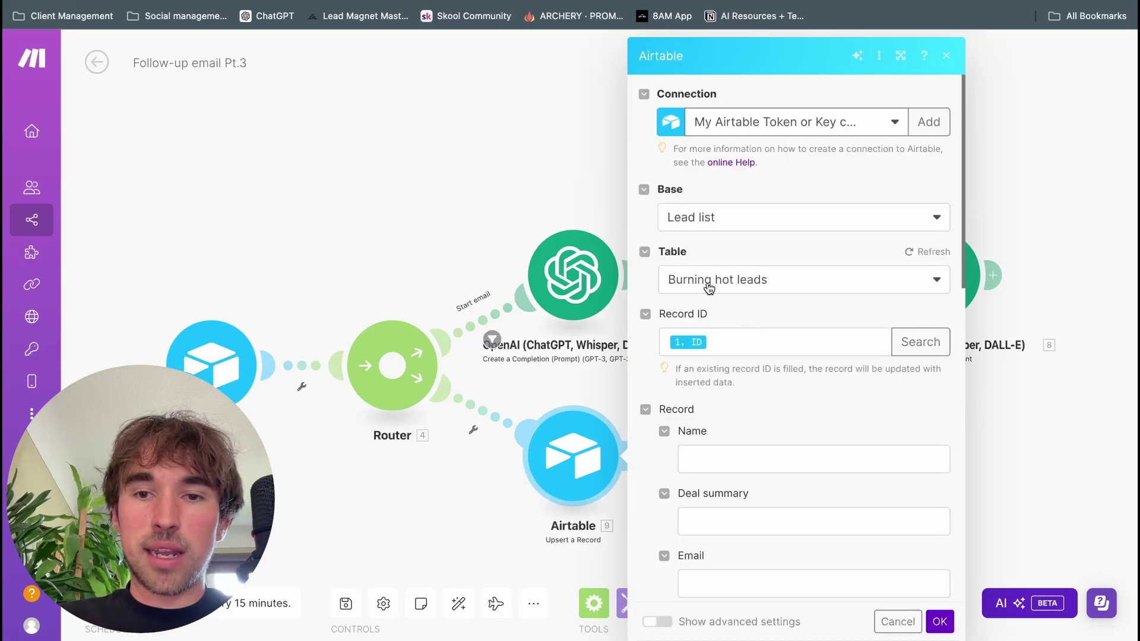
click(736, 339)
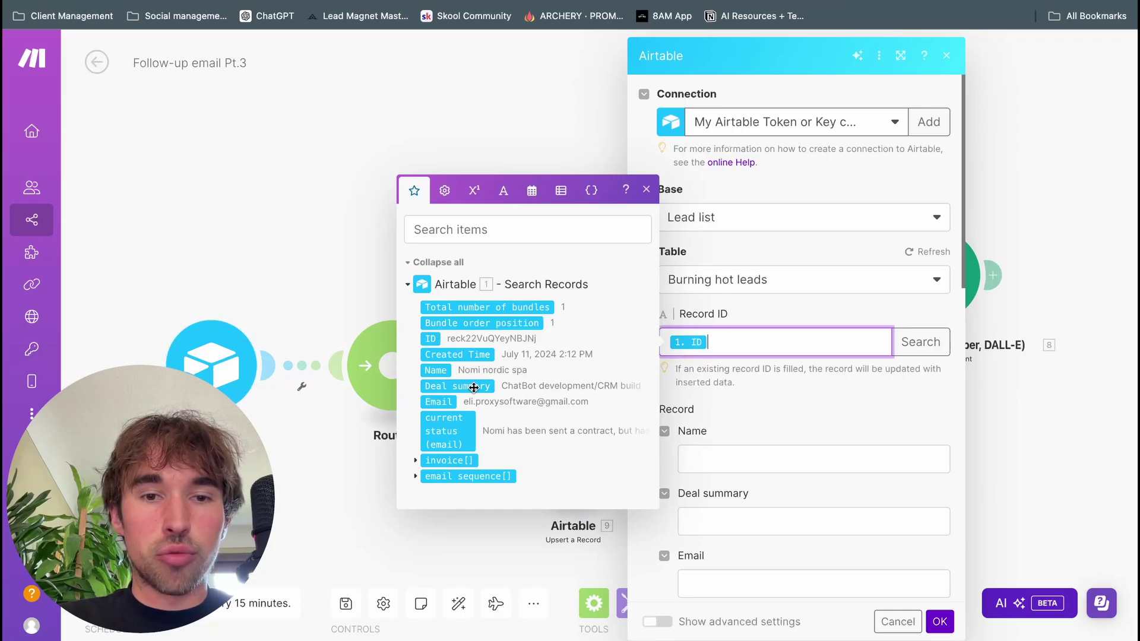
click(771, 415)
scroll(771, 415, down, 8)
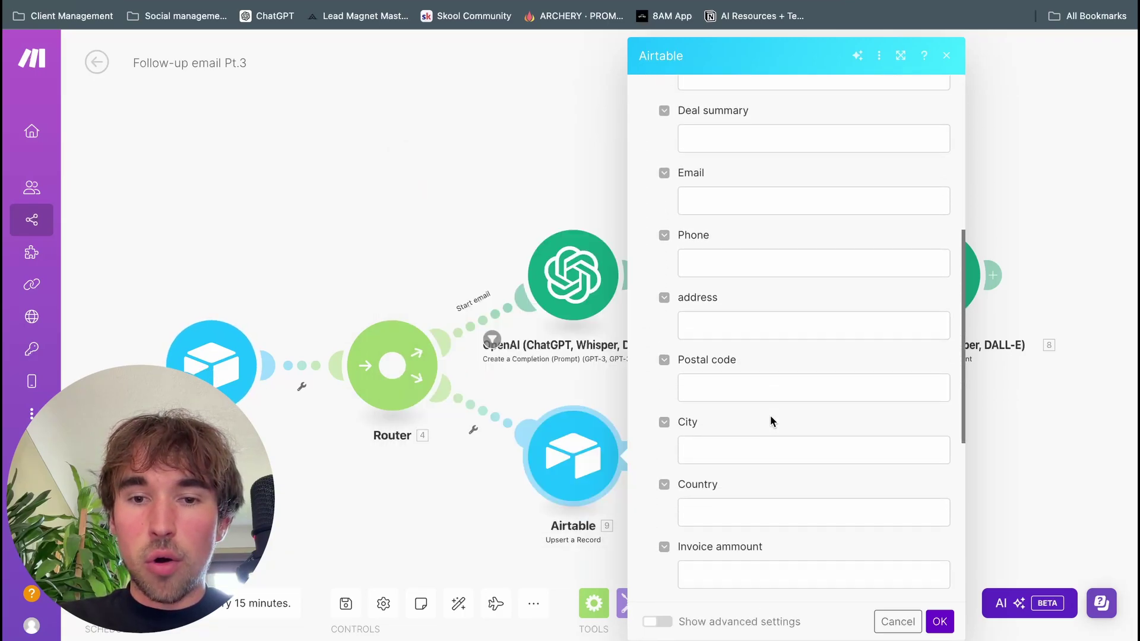
scroll(770, 416, down, 4)
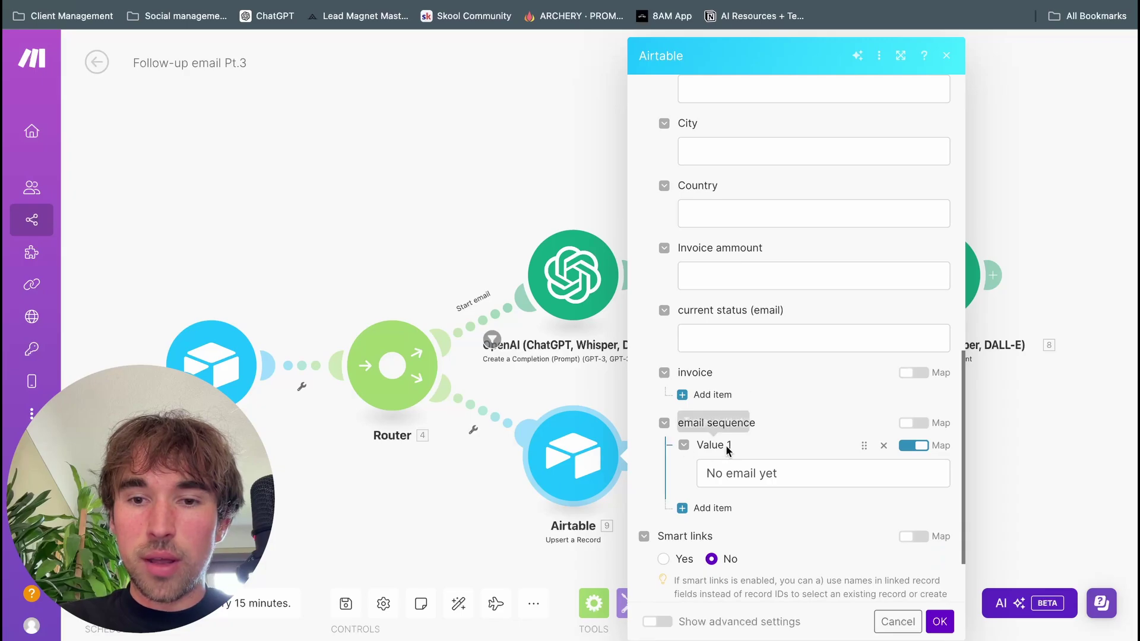
click(787, 473)
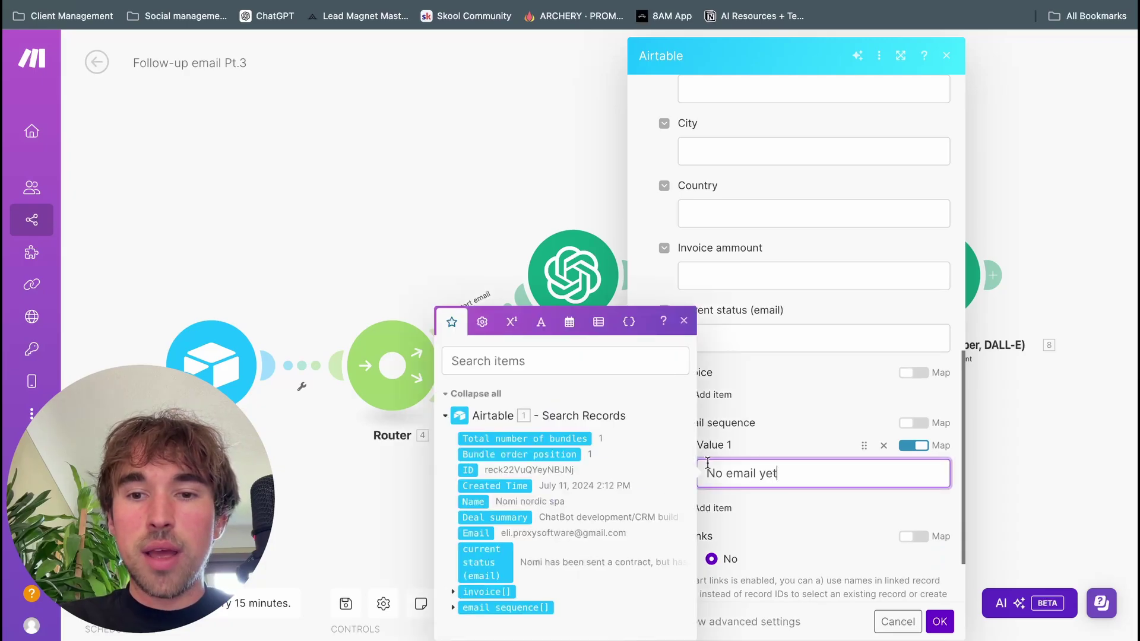
click(773, 454)
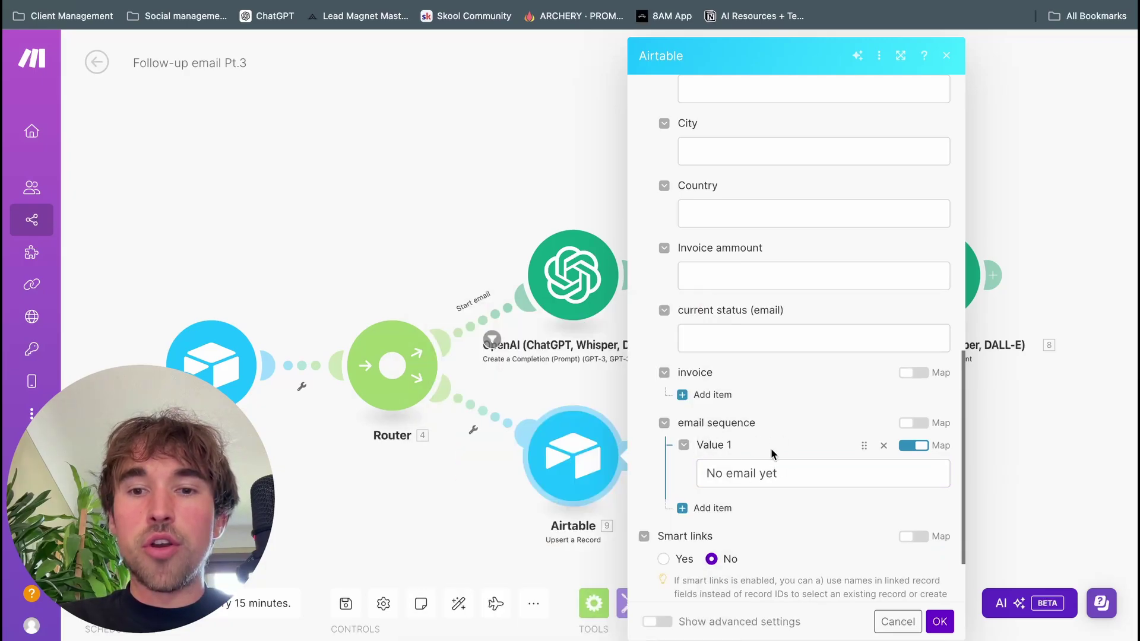
click(800, 473)
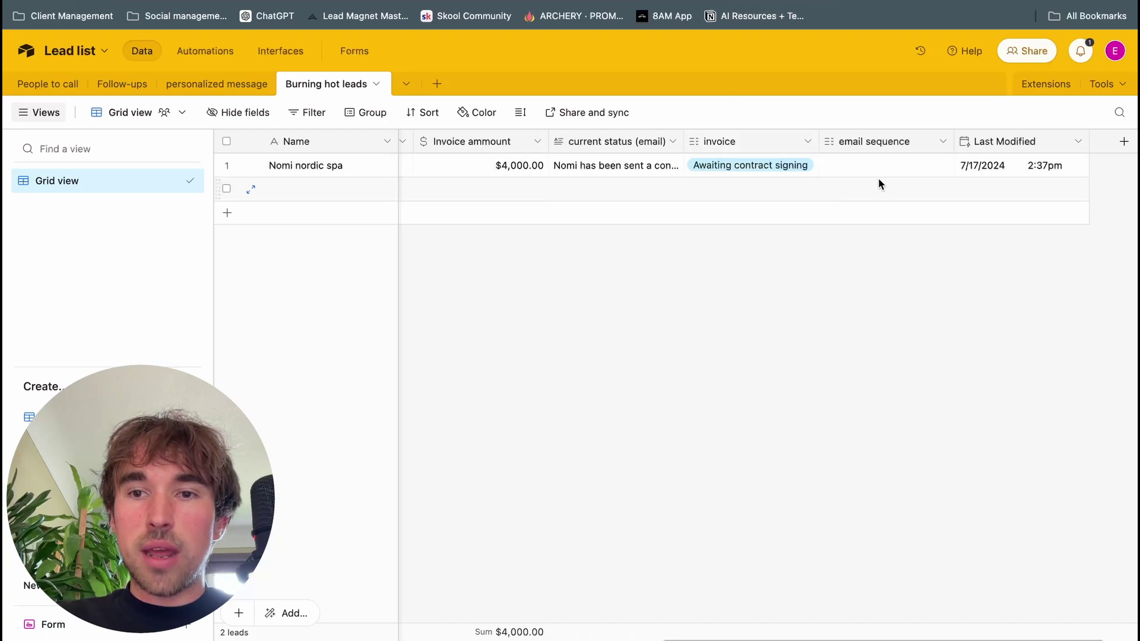
Step: Check the email sequence options for Nomi nordic spa in Airtable, and return to Make to close the Upsert a Record module settings
click(874, 168)
click(832, 167)
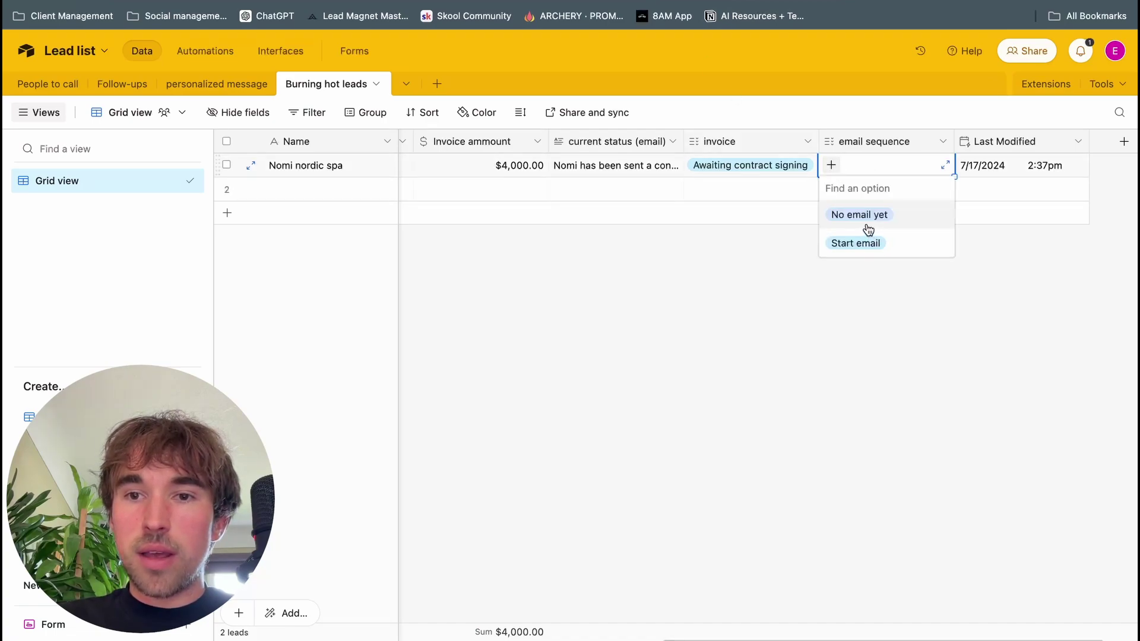
click(894, 302)
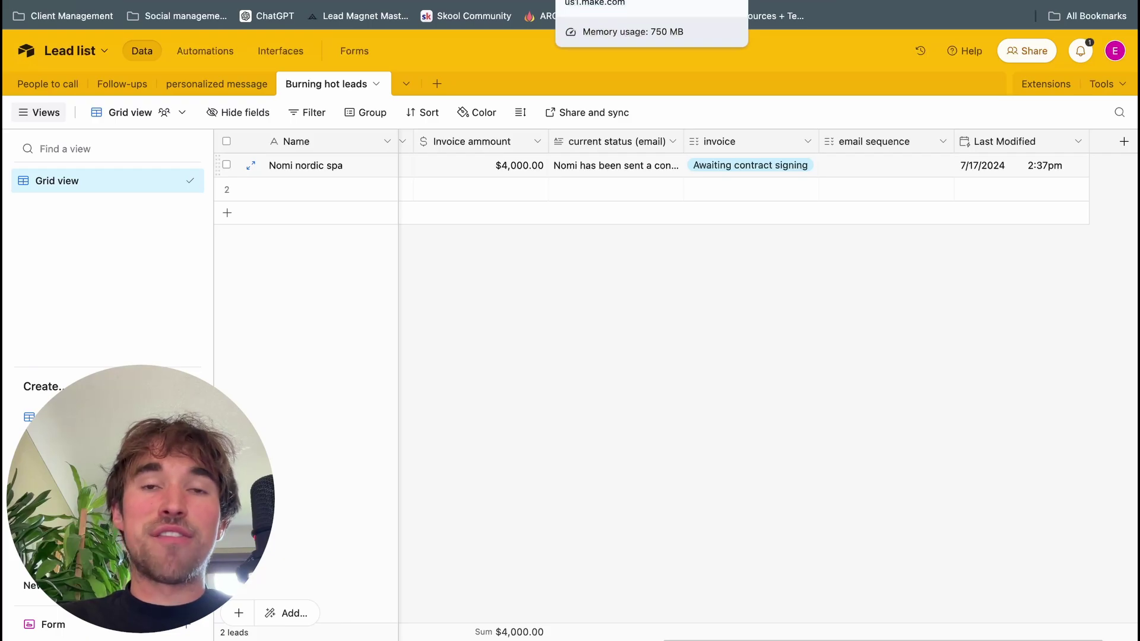
click(594, 0)
click(398, 185)
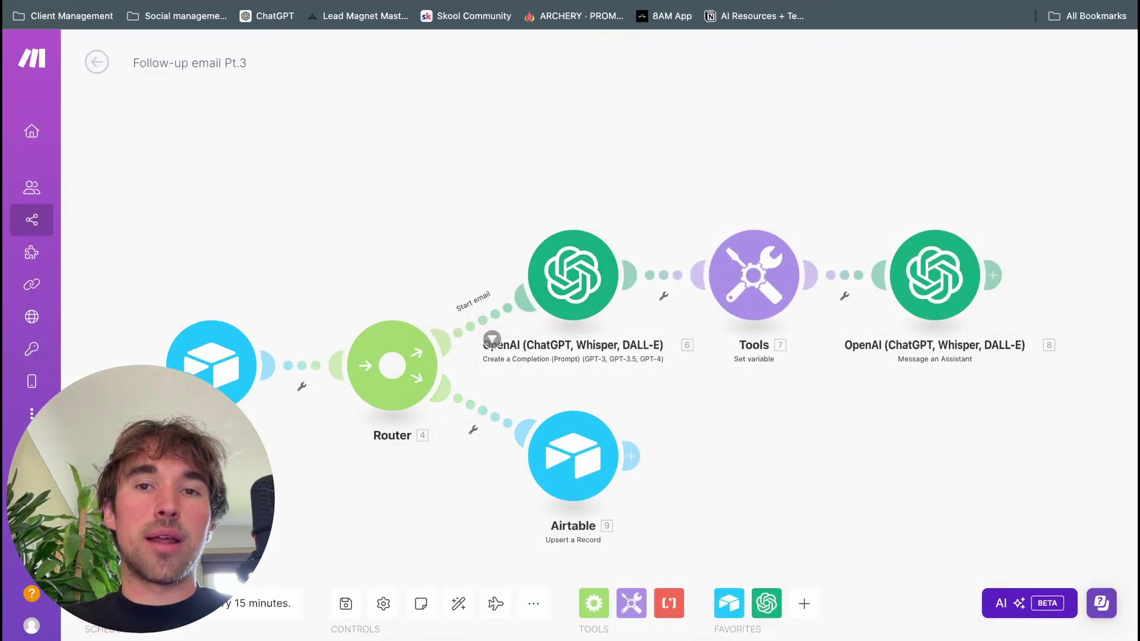
Step: Go back to the Burning hot leads table in Airtable and examine how the email sequence choices apply to the Nomi nordic spa record
click(820, 0)
click(853, 161)
click(832, 165)
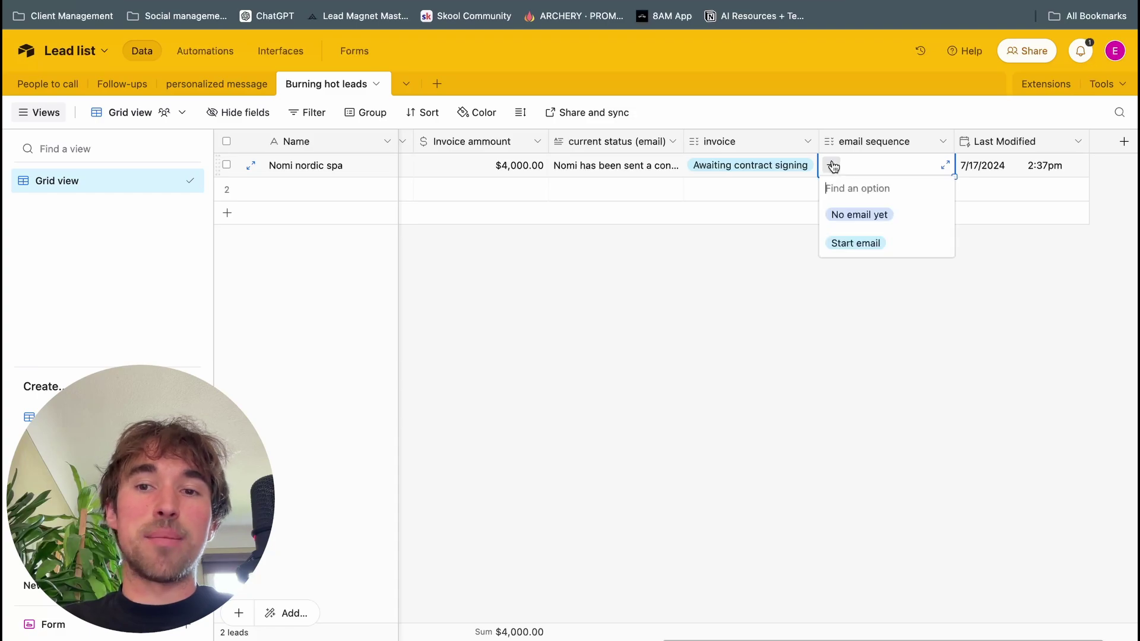
click(842, 364)
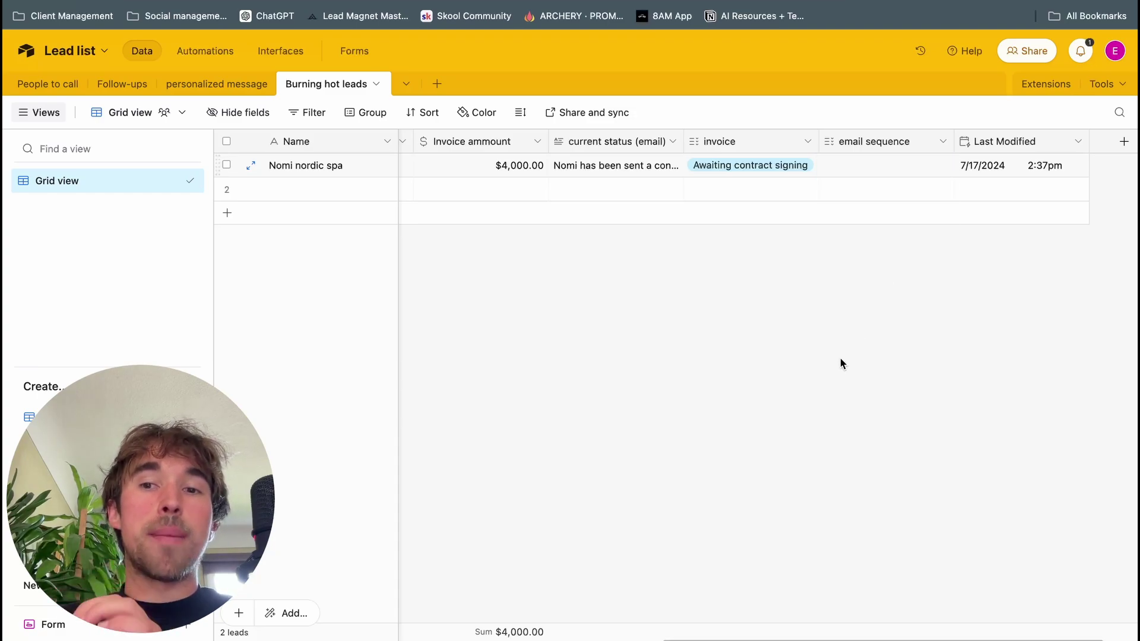
click(834, 162)
click(830, 162)
click(761, 331)
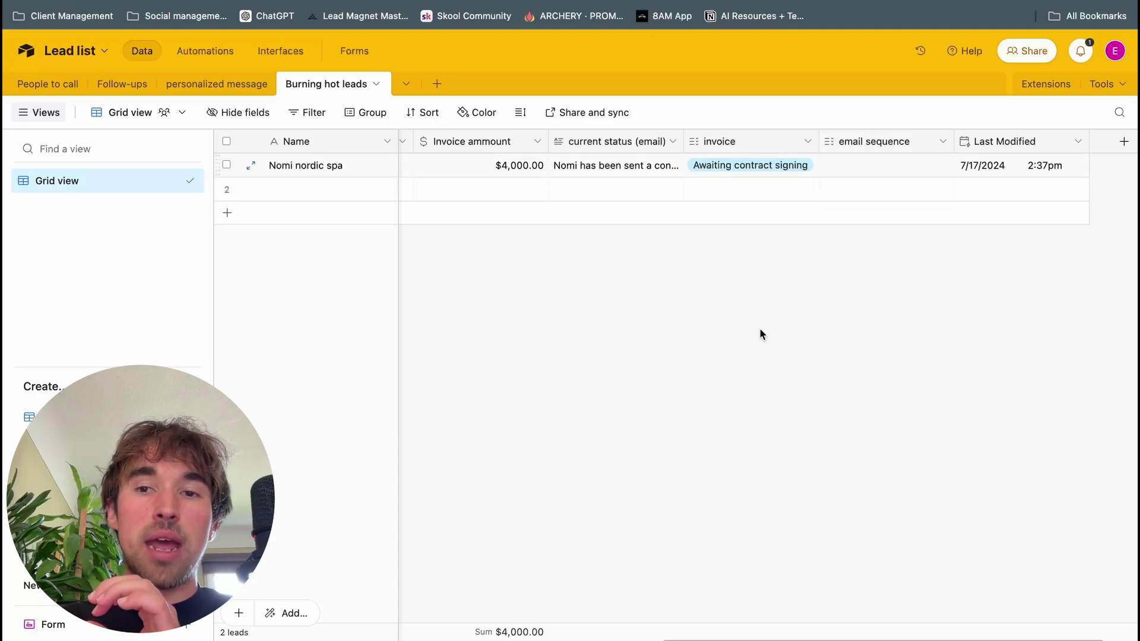
click(853, 165)
click(832, 166)
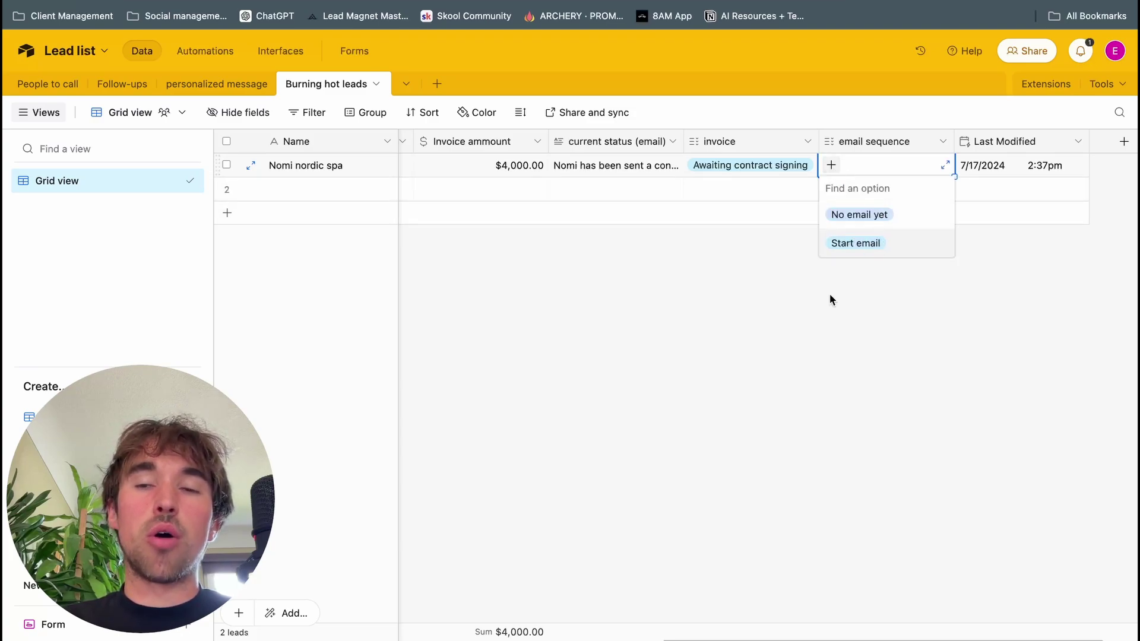
click(592, 439)
click(884, 163)
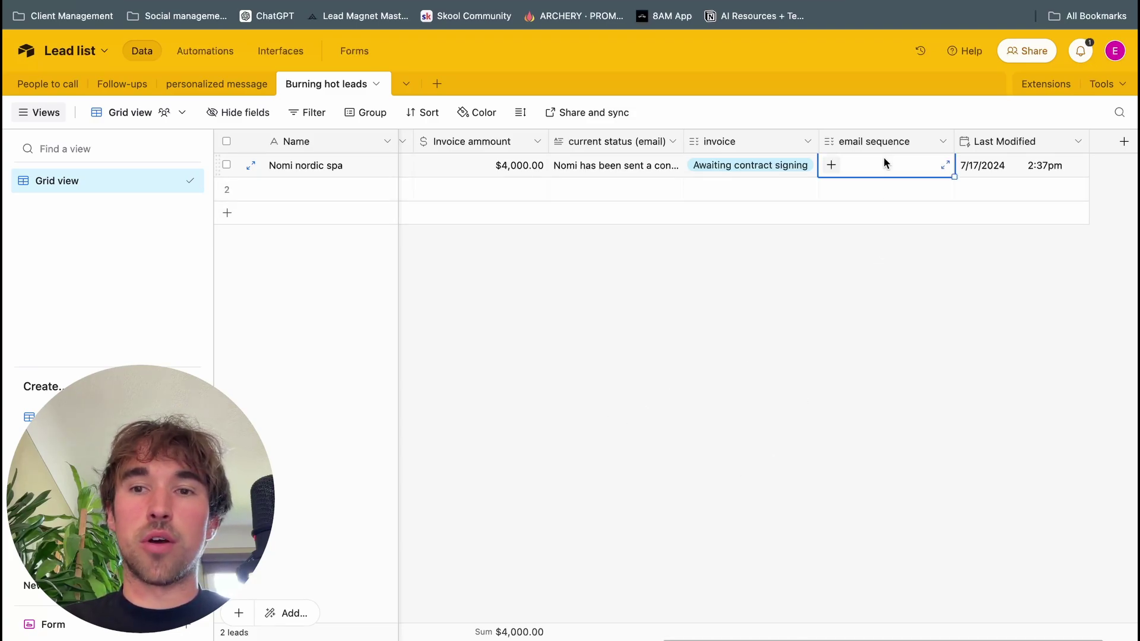
click(831, 164)
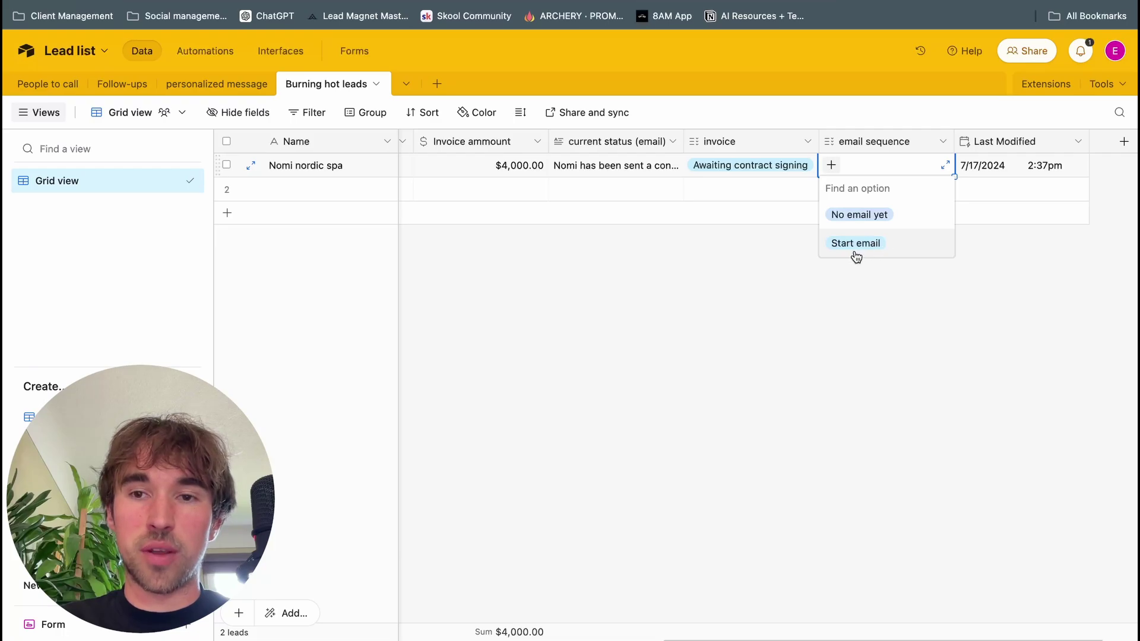
click(893, 323)
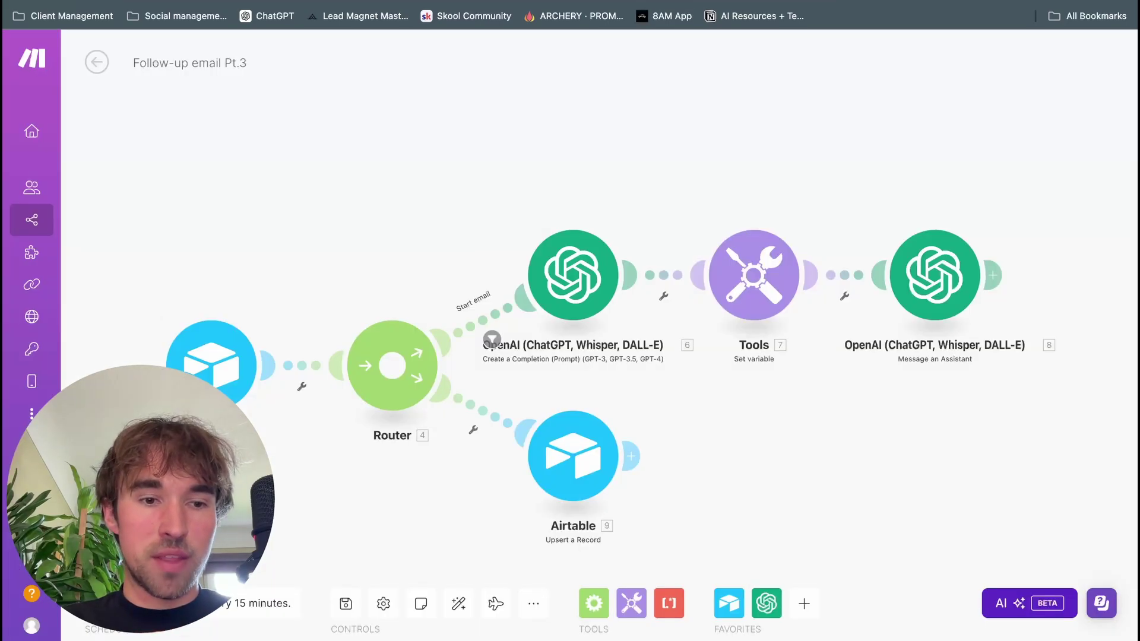
Step: Switch to the Follow-up email Pt.3 scenario in Make and run it once
right_click(230, 363)
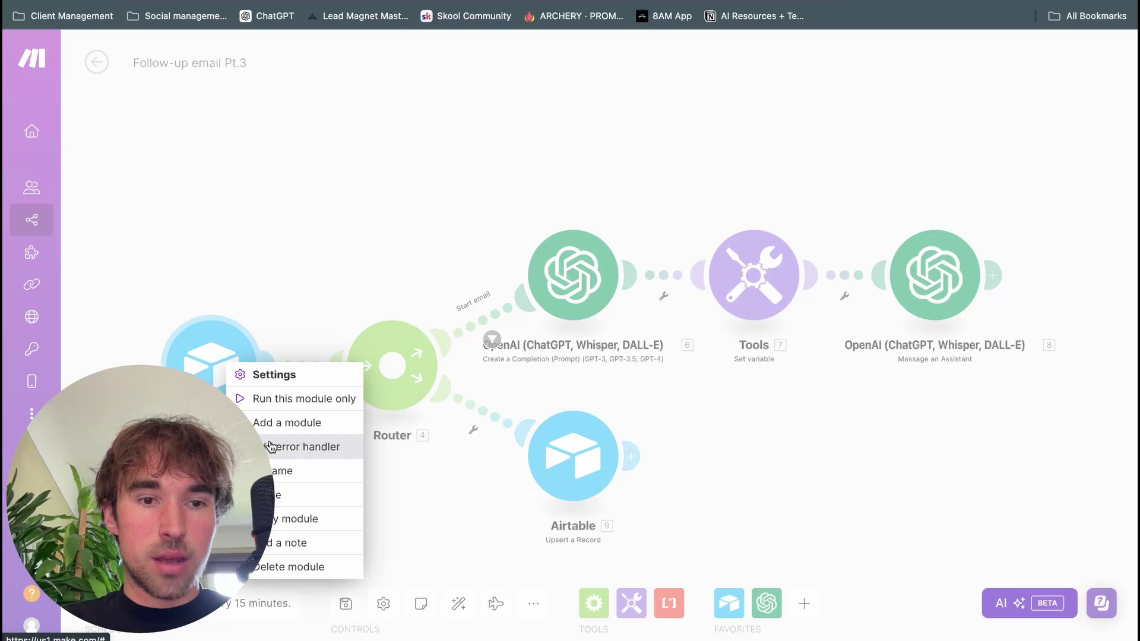
click(273, 270)
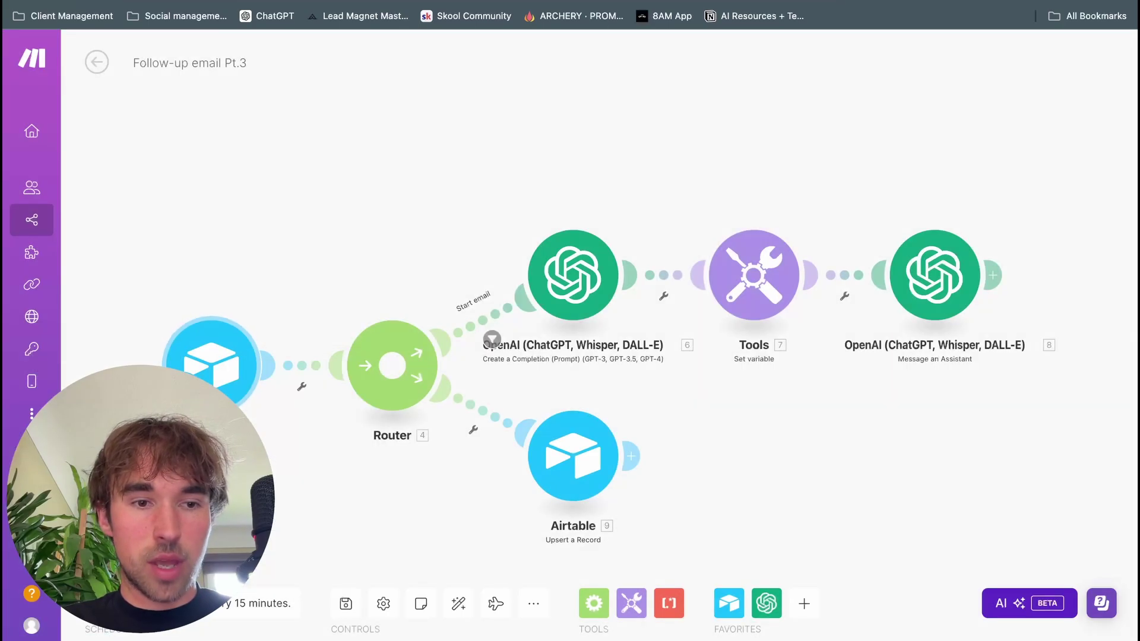
click(95, 603)
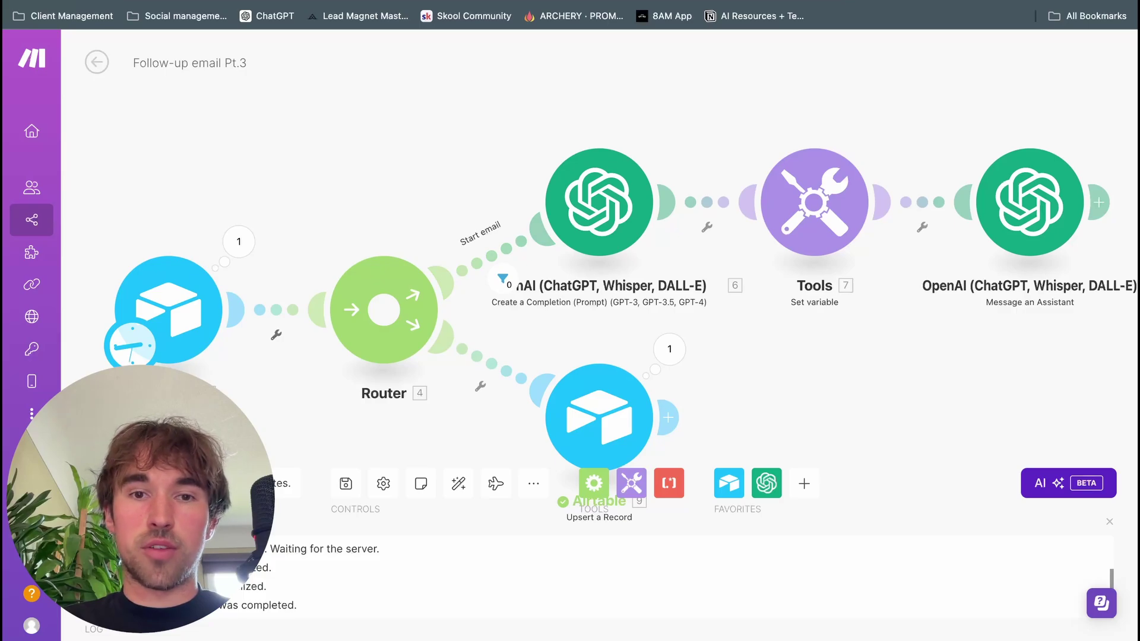
Step: In Airtable's Burning hot leads table, replace the No email yet option with Start email in Nomi nordic spa's email sequence field
click(665, 0)
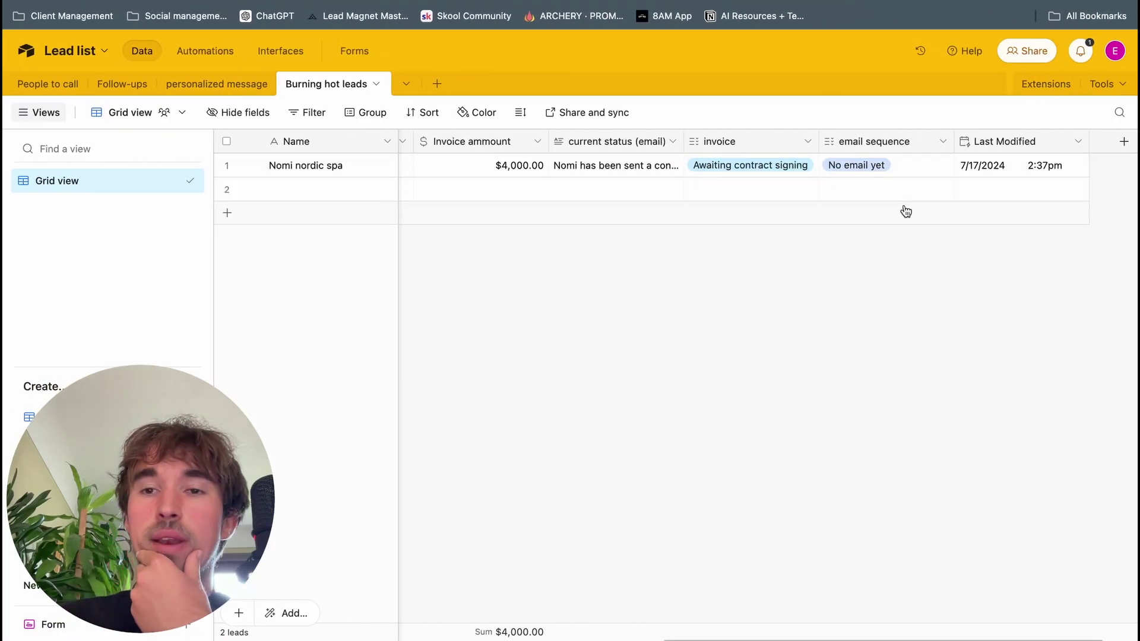
click(909, 166)
click(897, 165)
click(856, 173)
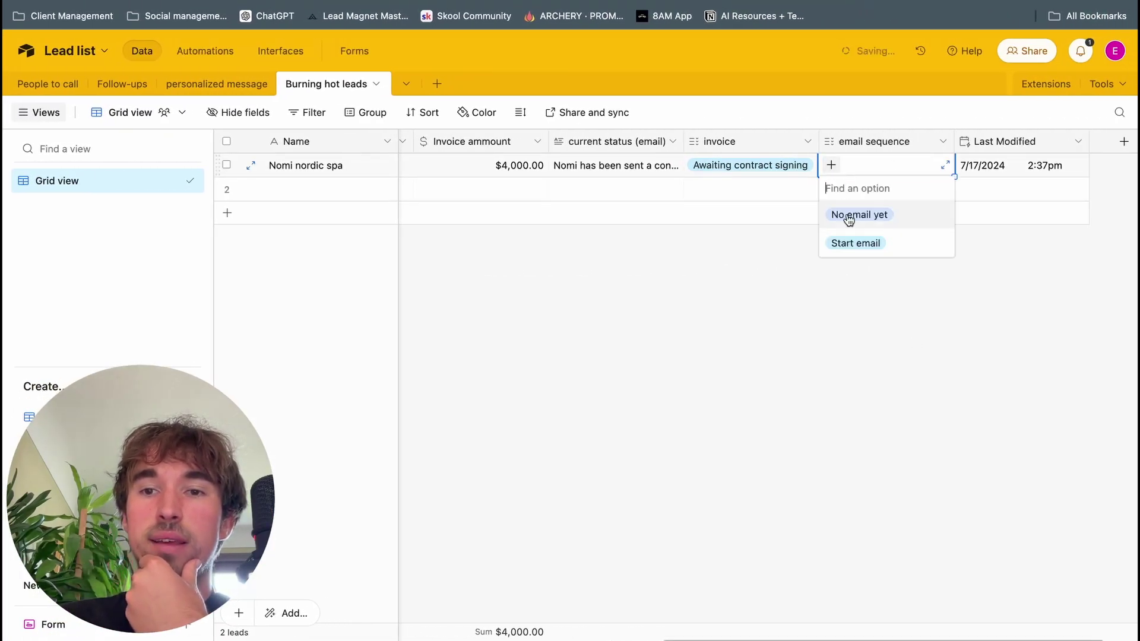
click(874, 246)
click(860, 298)
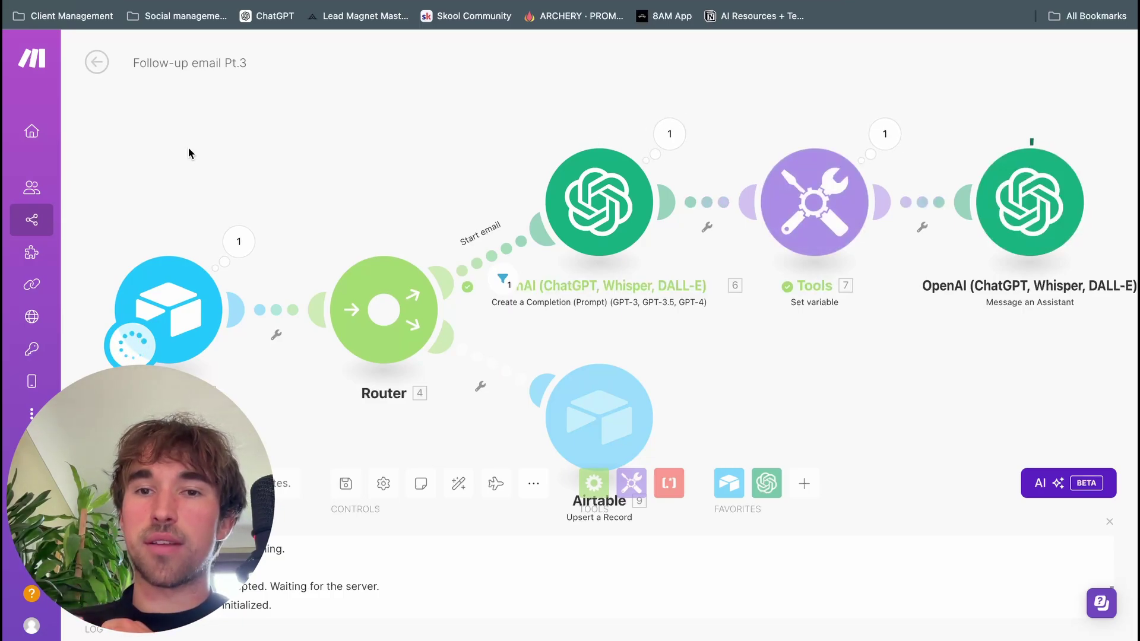
Step: Inspect the Create a Completion module's output in Make, expanding the result to read the opening of the generated email draft
click(669, 133)
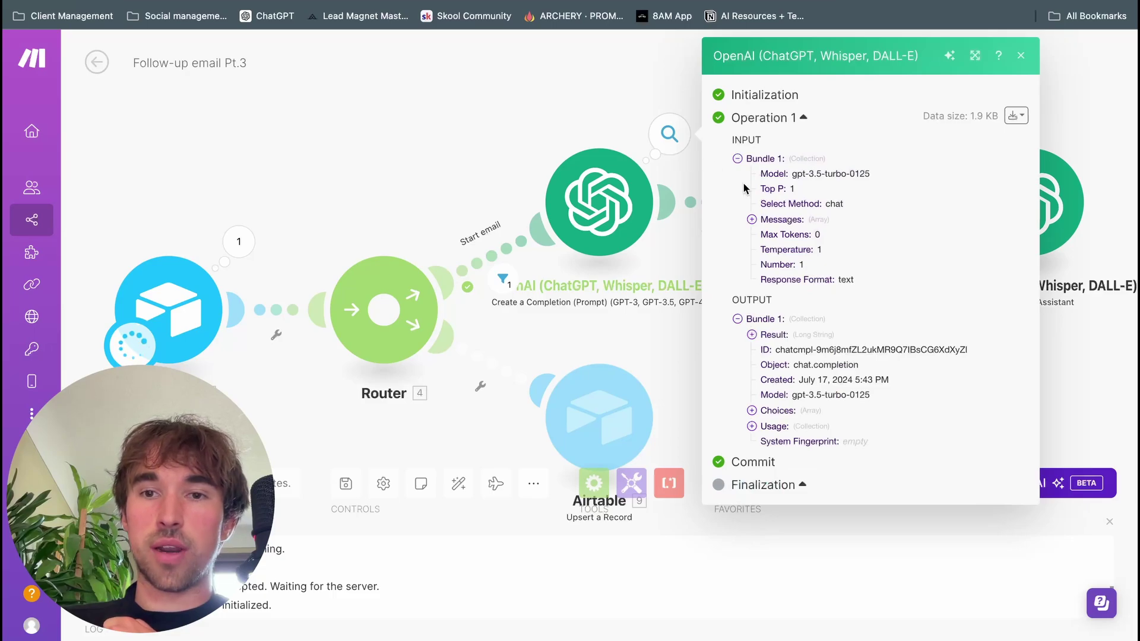
click(752, 335)
scroll(763, 323, down, 2)
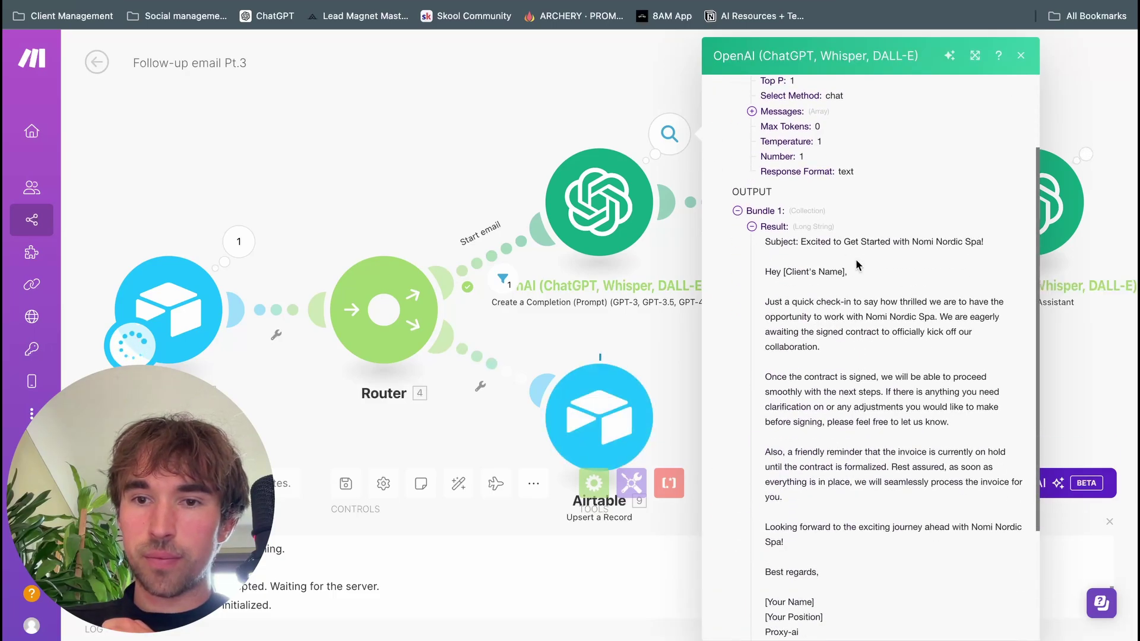
drag(766, 303, 820, 347)
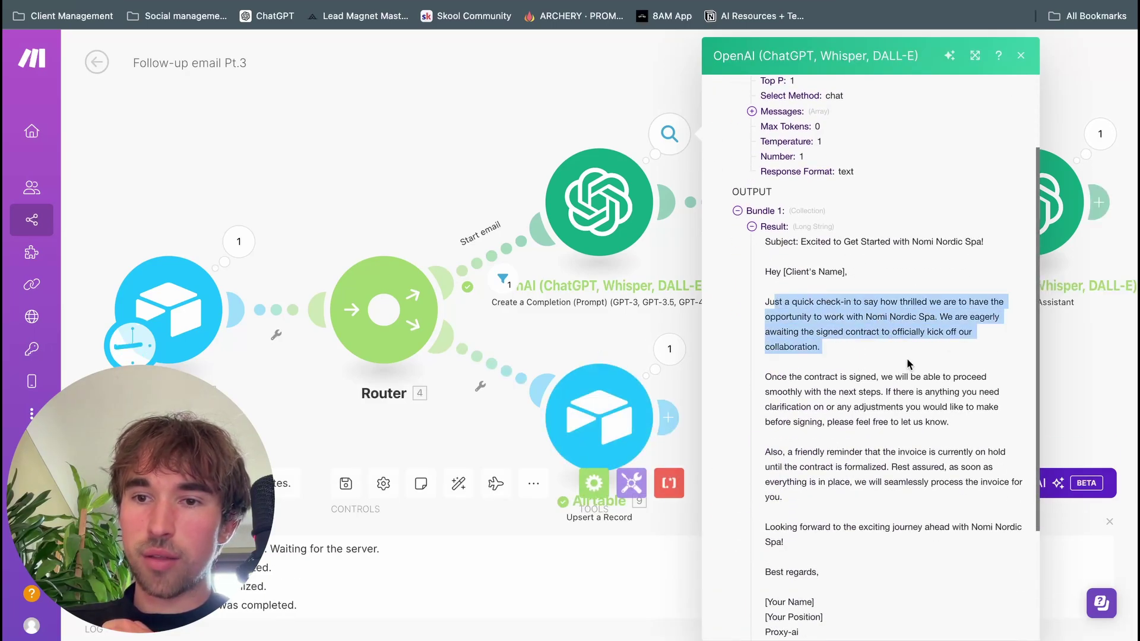
click(930, 372)
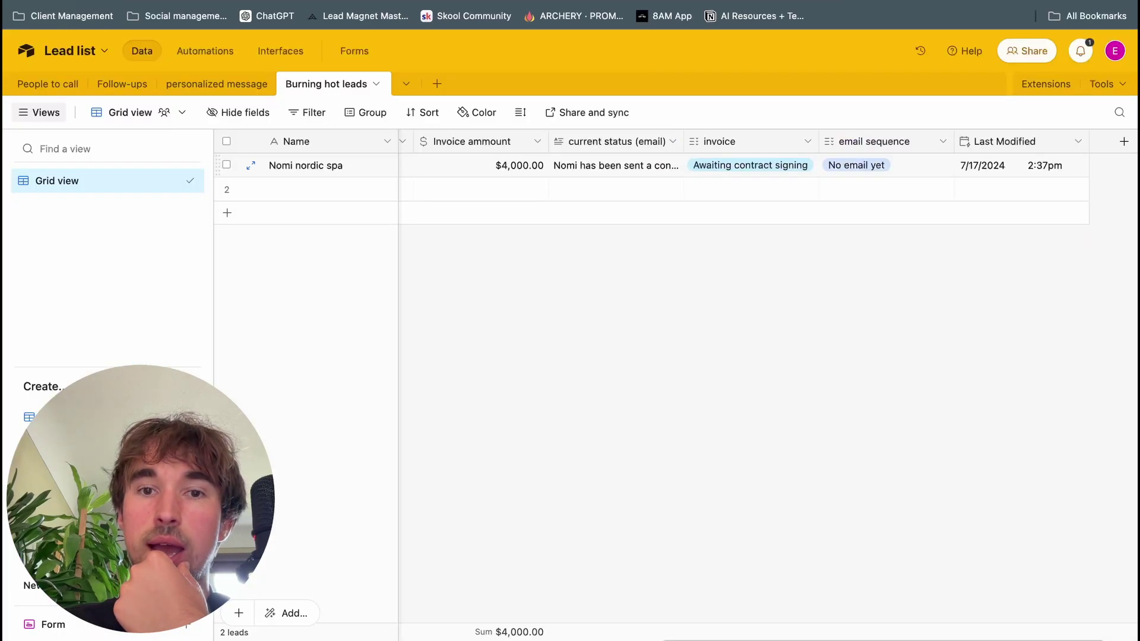
Step: Look through the Nomi nordic spa record in Airtable and check its current status (email) field against the draft
scroll(596, 165, left, 10)
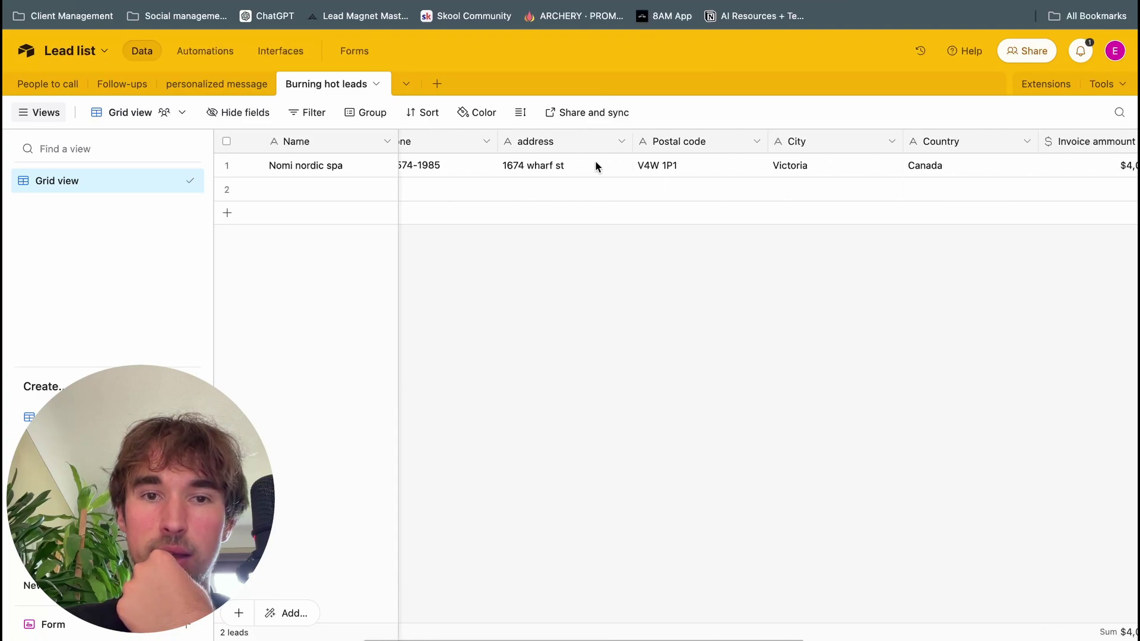
scroll(595, 166, right, 10)
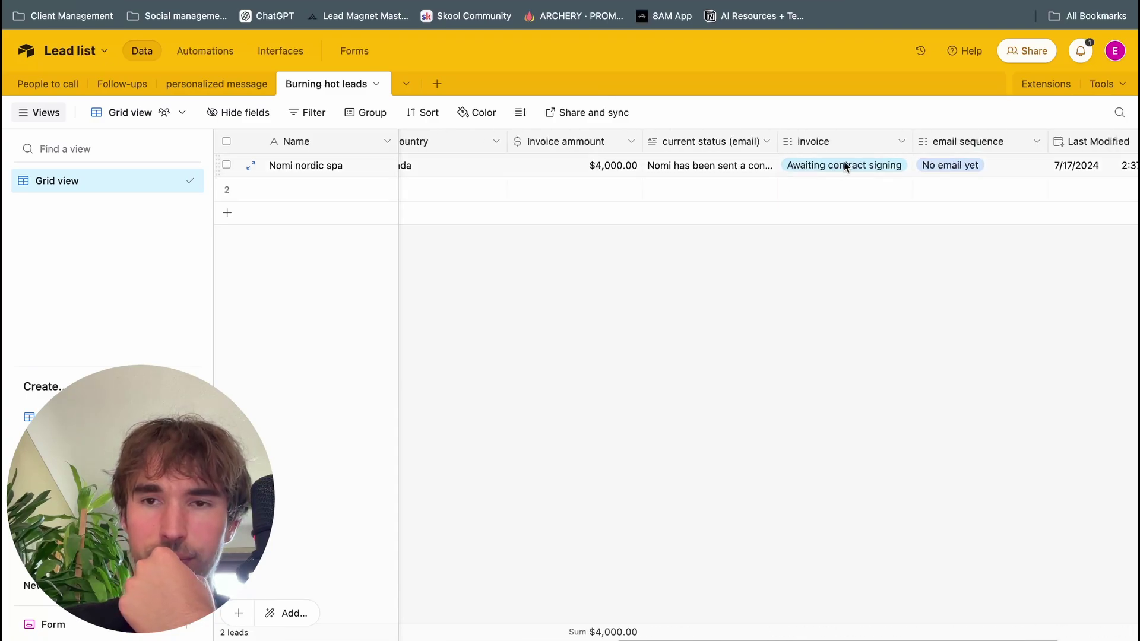
scroll(867, 169, left, 5)
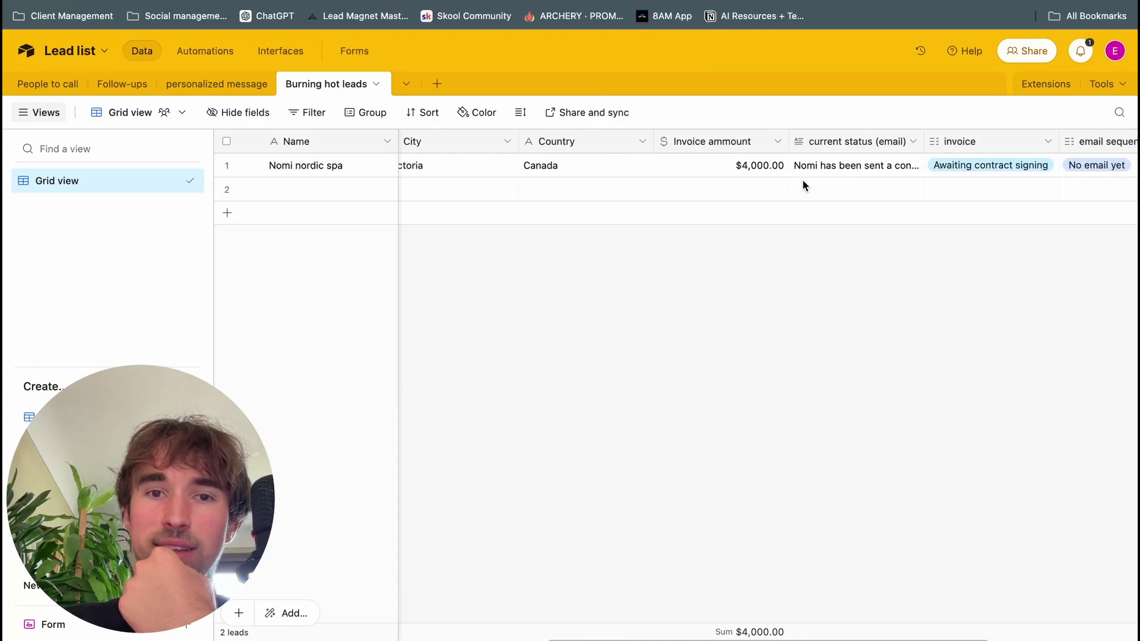
click(891, 170)
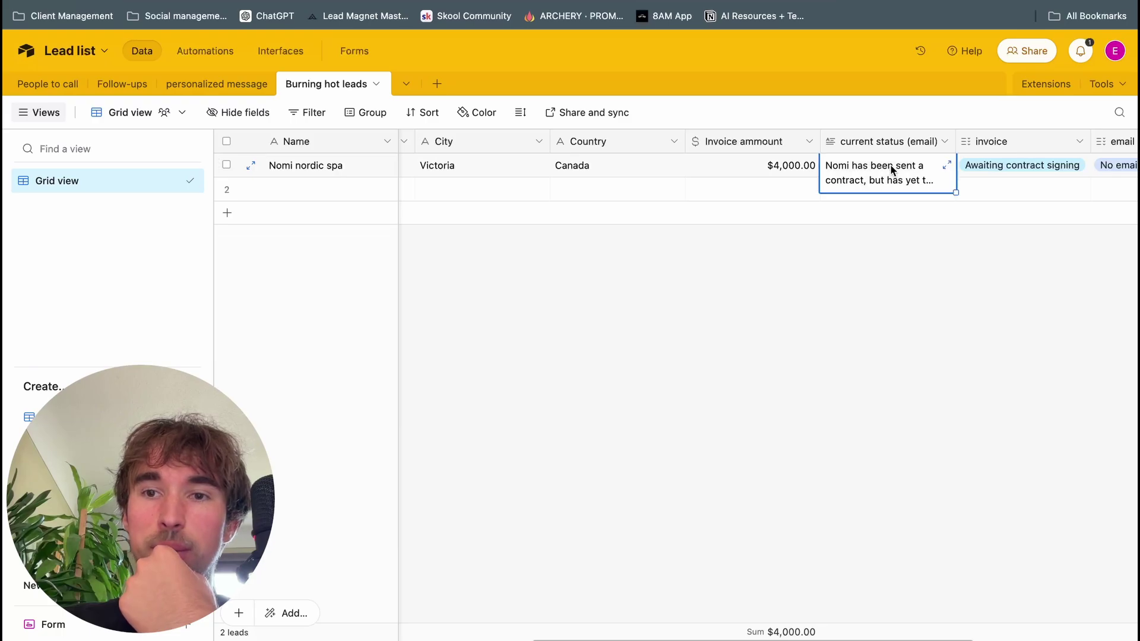
click(874, 272)
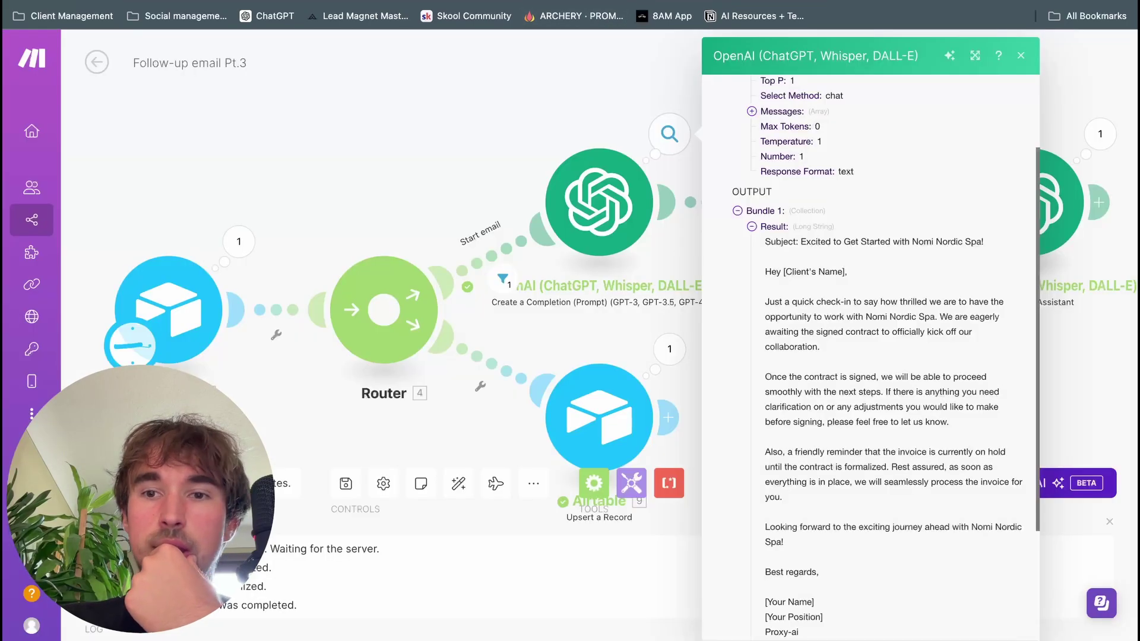
Step: Return to the completion output in Make and read the draft's invoice reminder and closing signature
scroll(862, 469, down, 1)
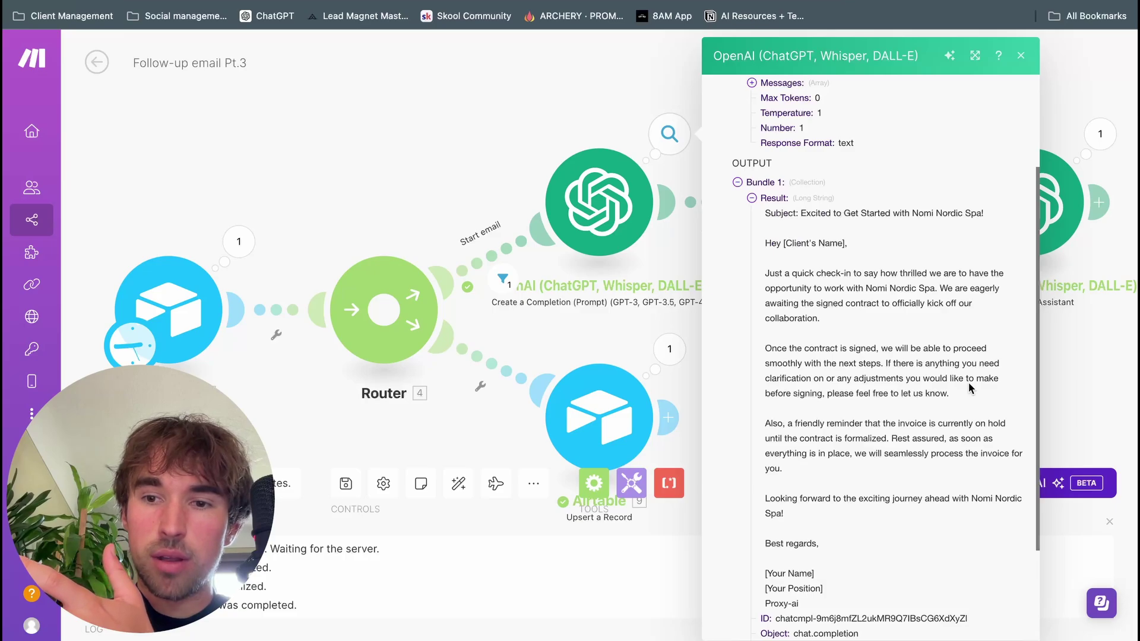
drag(796, 424, 853, 436)
click(945, 479)
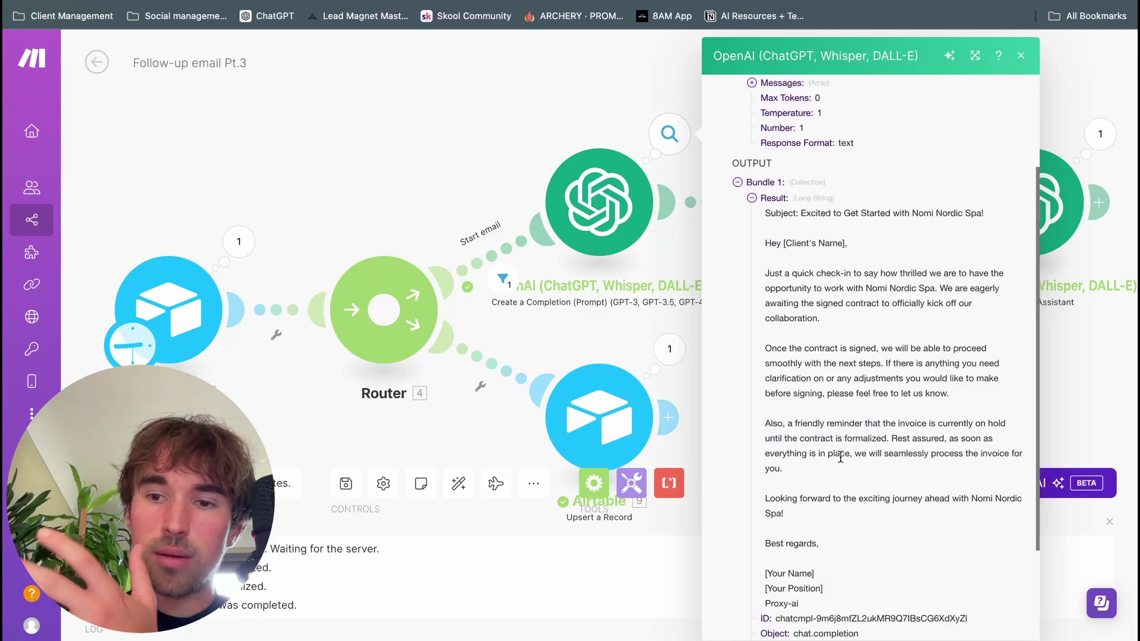
scroll(850, 474, down, 2)
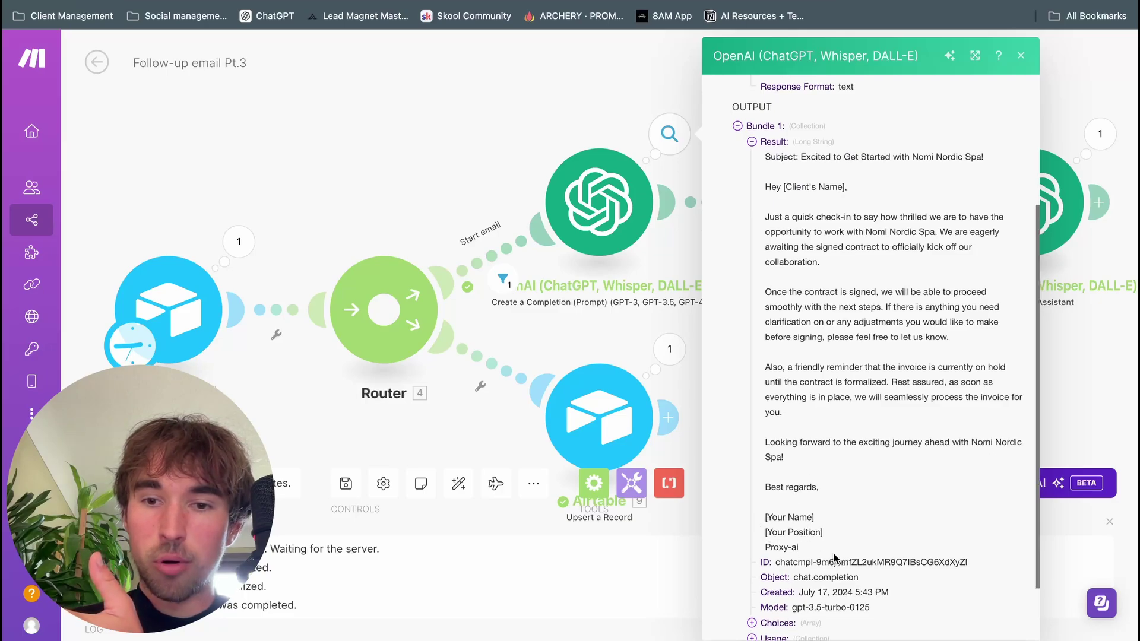
Step: Inspect the Message an Assistant module's output, expanding the result to read the revised email's subject line and body
click(1021, 55)
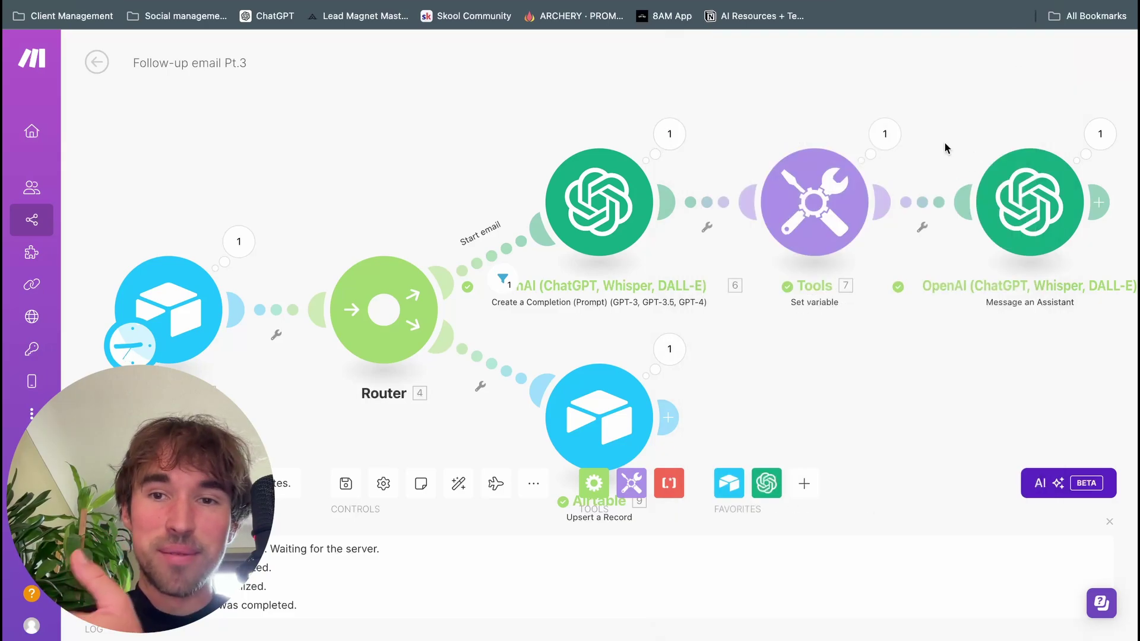
click(1102, 140)
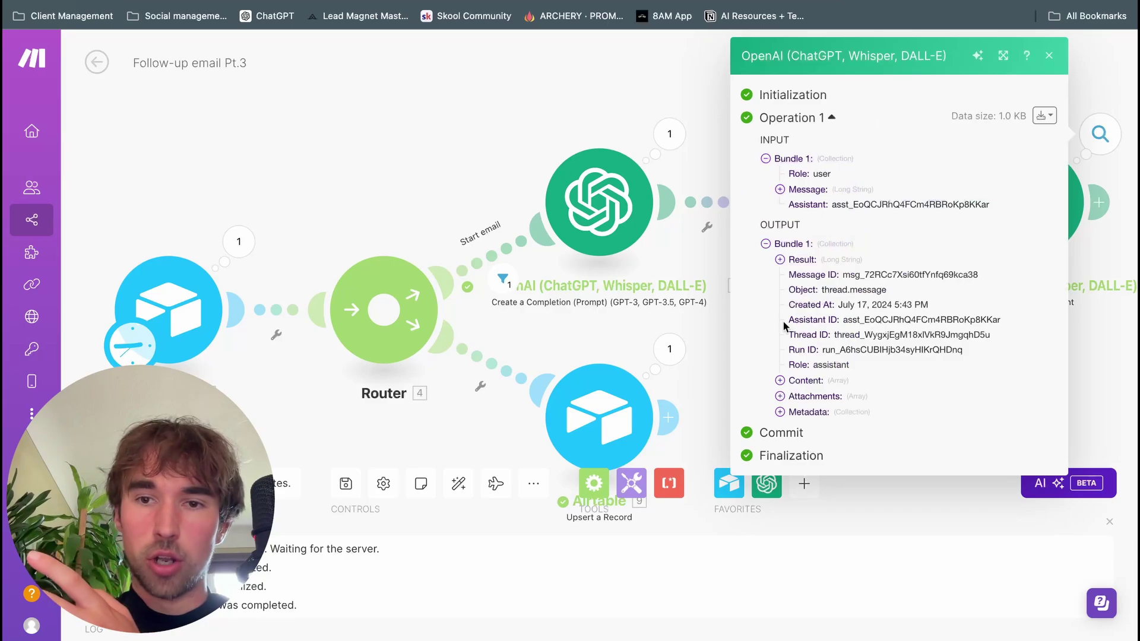
click(779, 260)
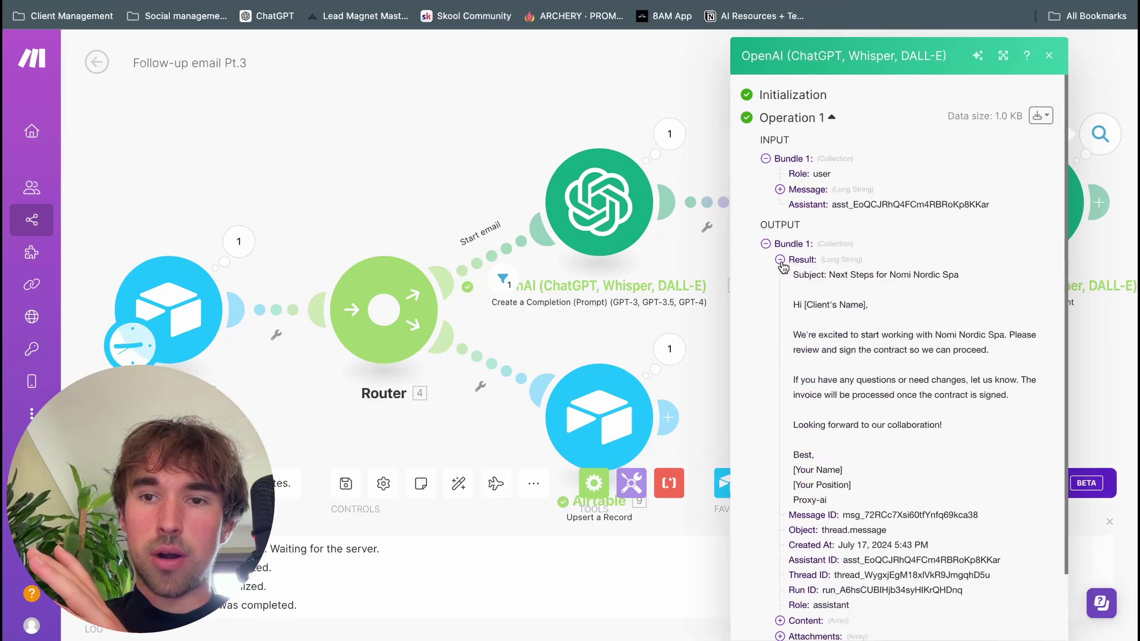
scroll(931, 475, down, 1)
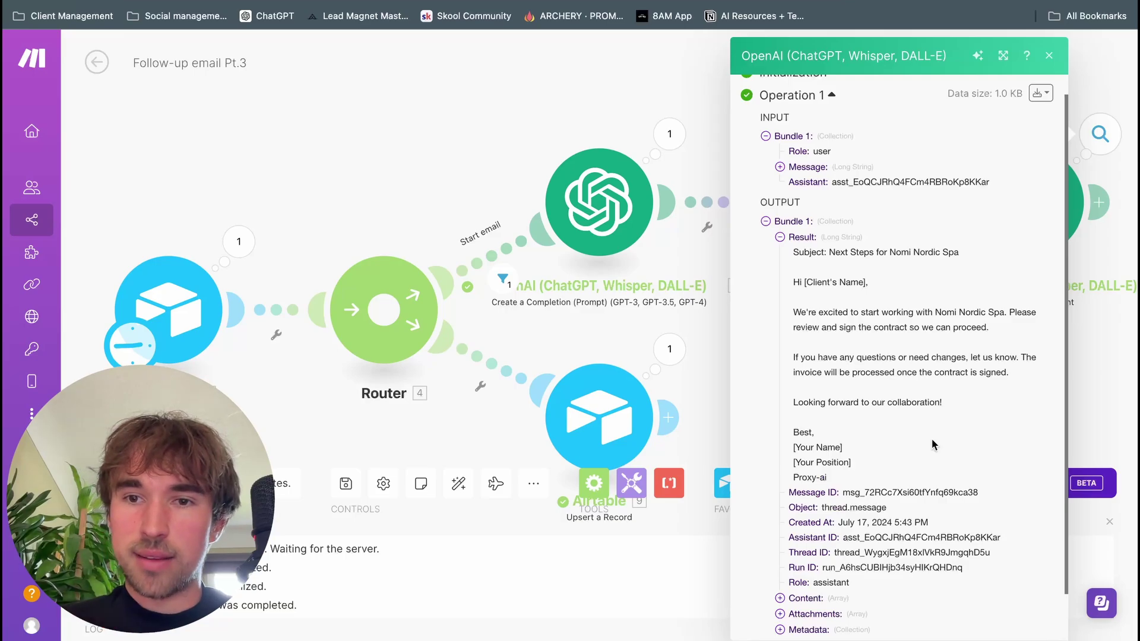
drag(827, 251, 963, 253)
click(963, 278)
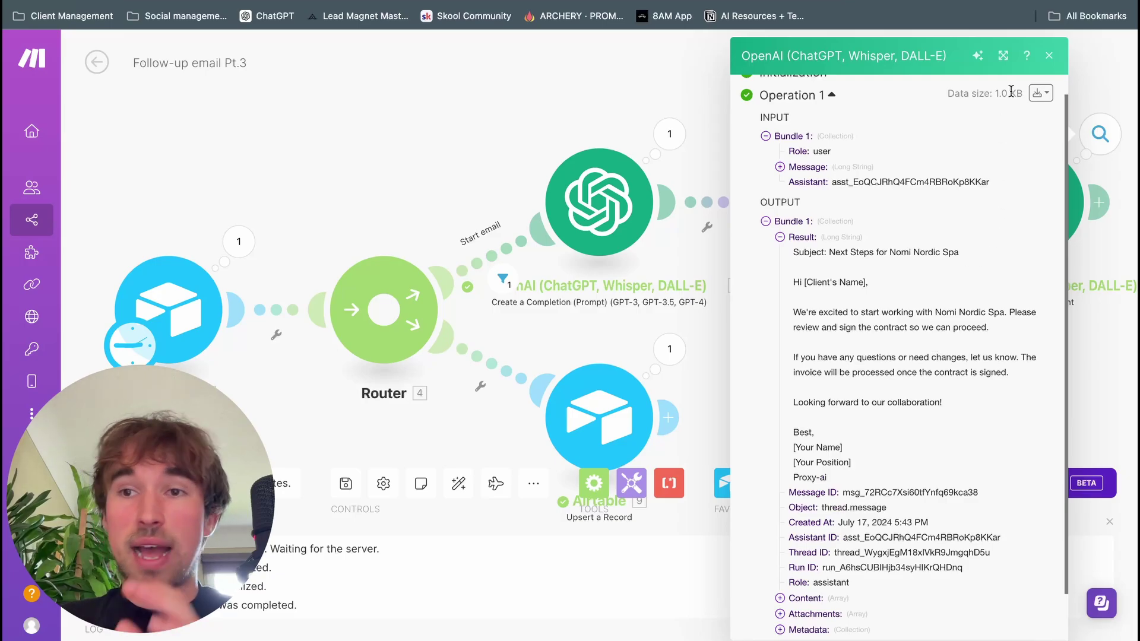
click(1049, 55)
Step: Add an Email Create a Draft module after the Message an Assistant module without configuring it, and delete it from the scenario
drag(1047, 59, 805, 62)
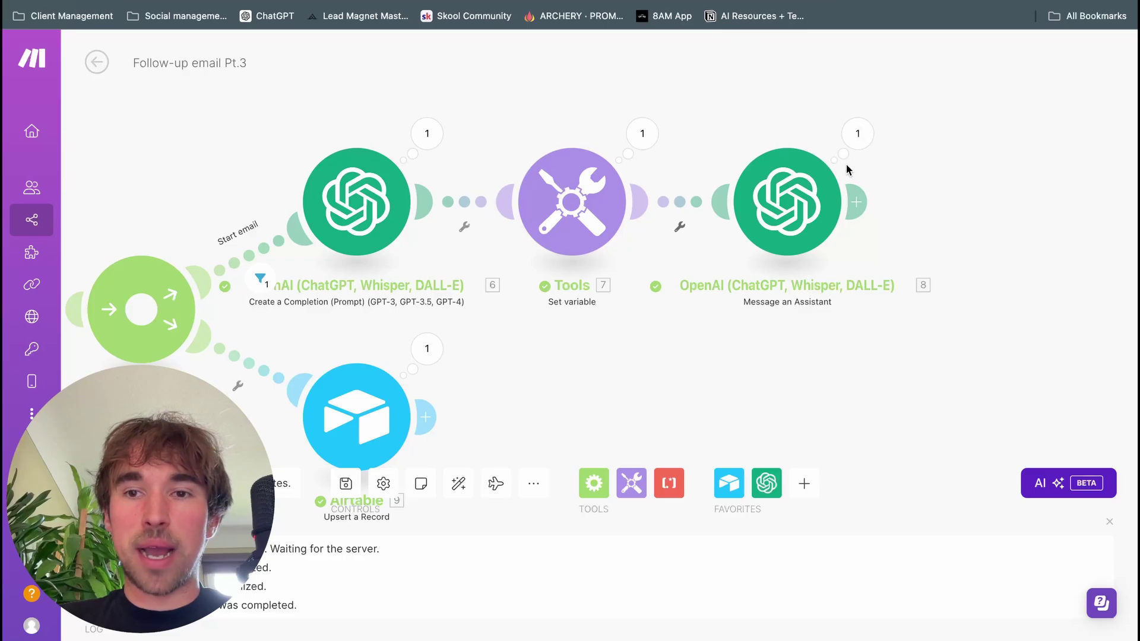
click(856, 202)
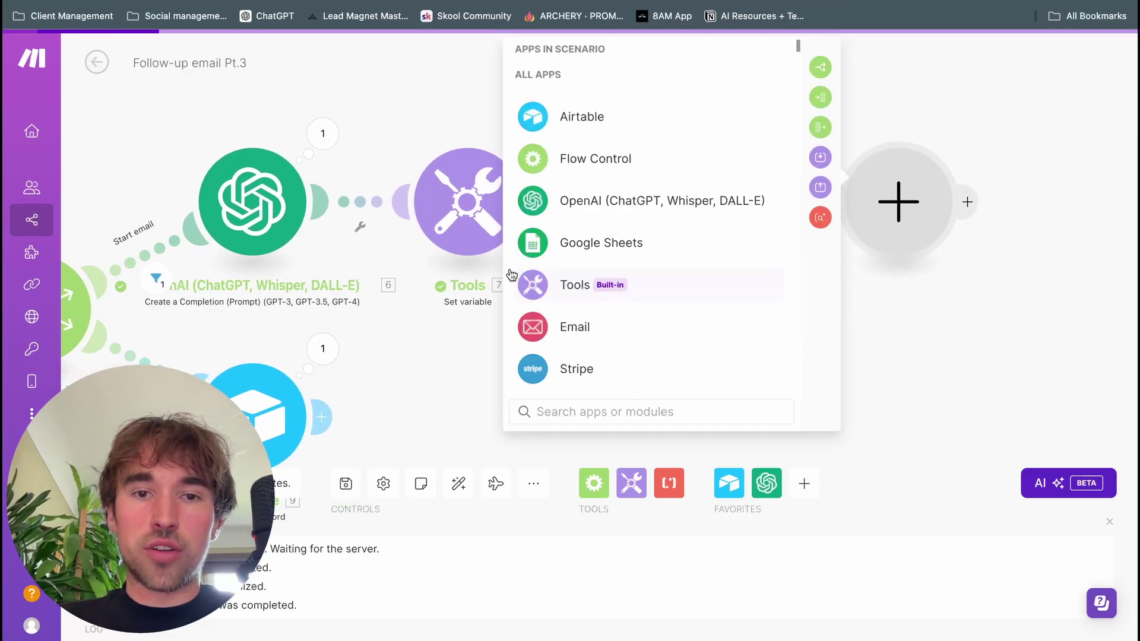
scroll(594, 261, down, 2)
click(602, 220)
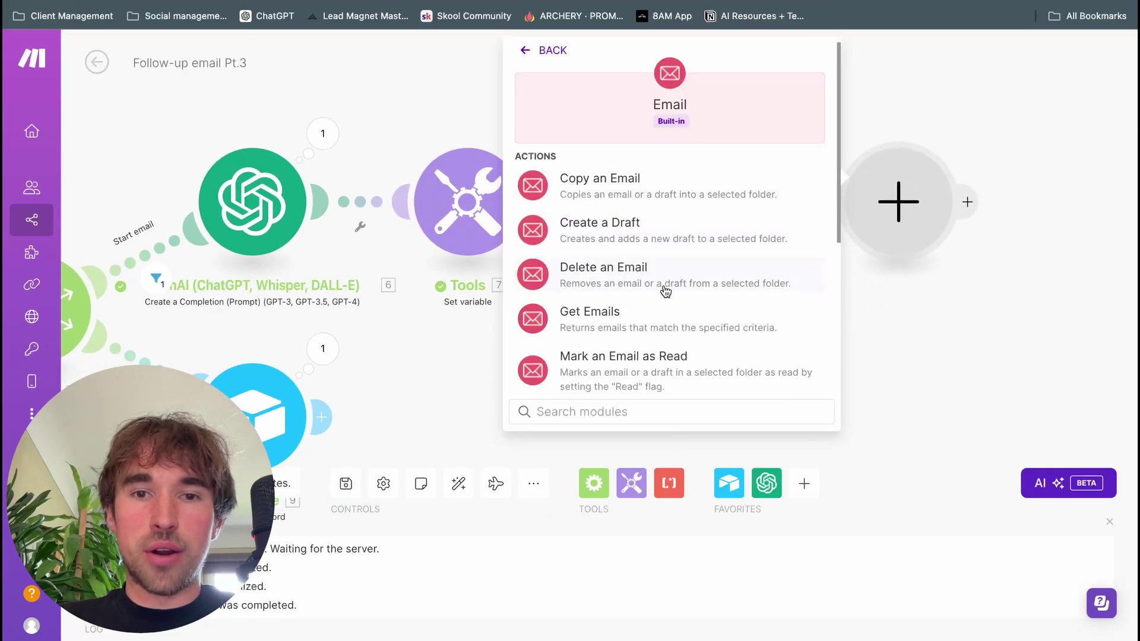
click(704, 233)
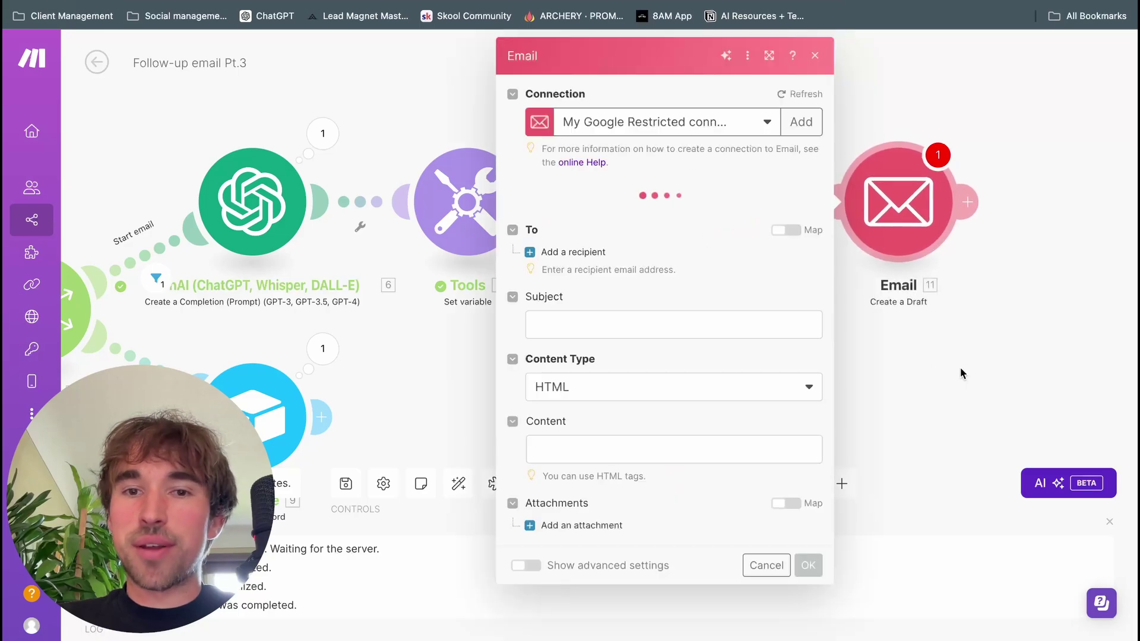
click(814, 56)
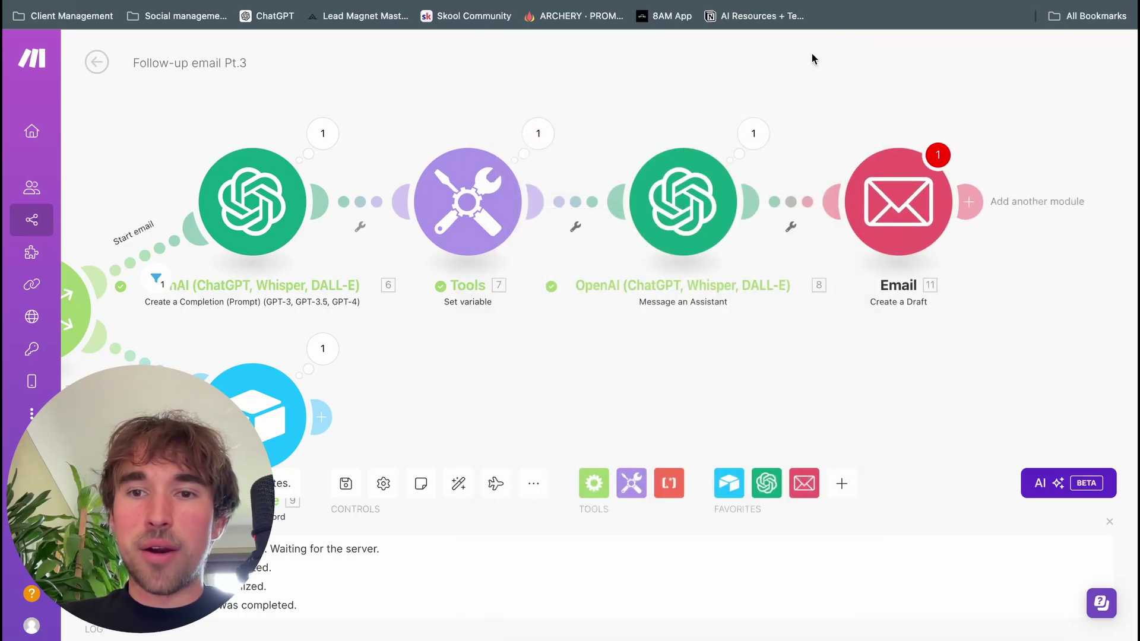
right_click(894, 187)
click(947, 402)
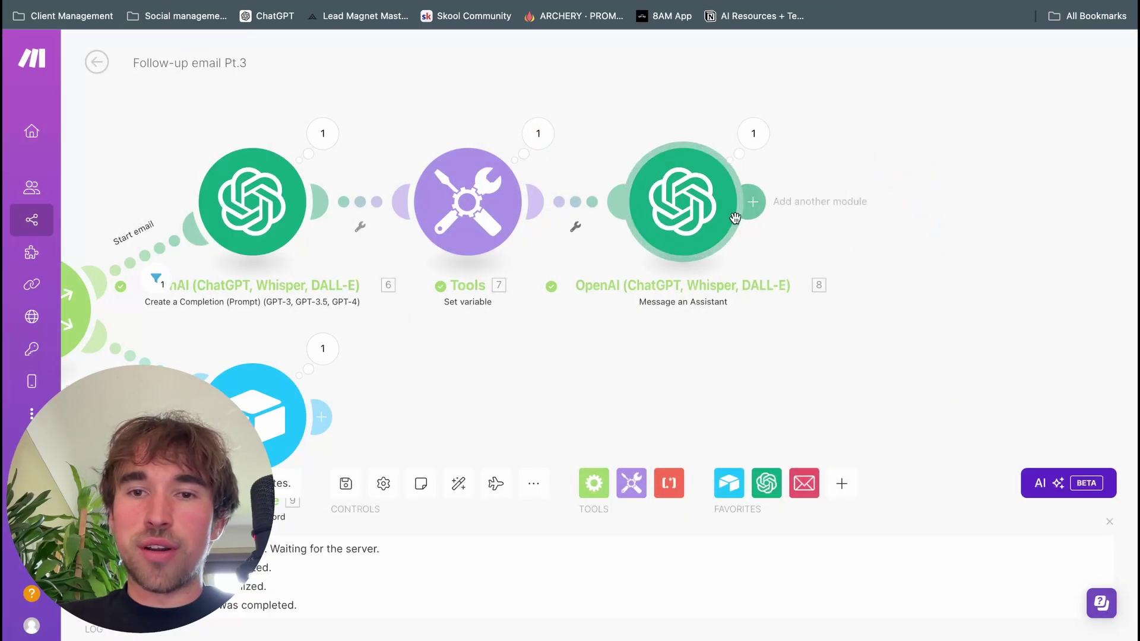